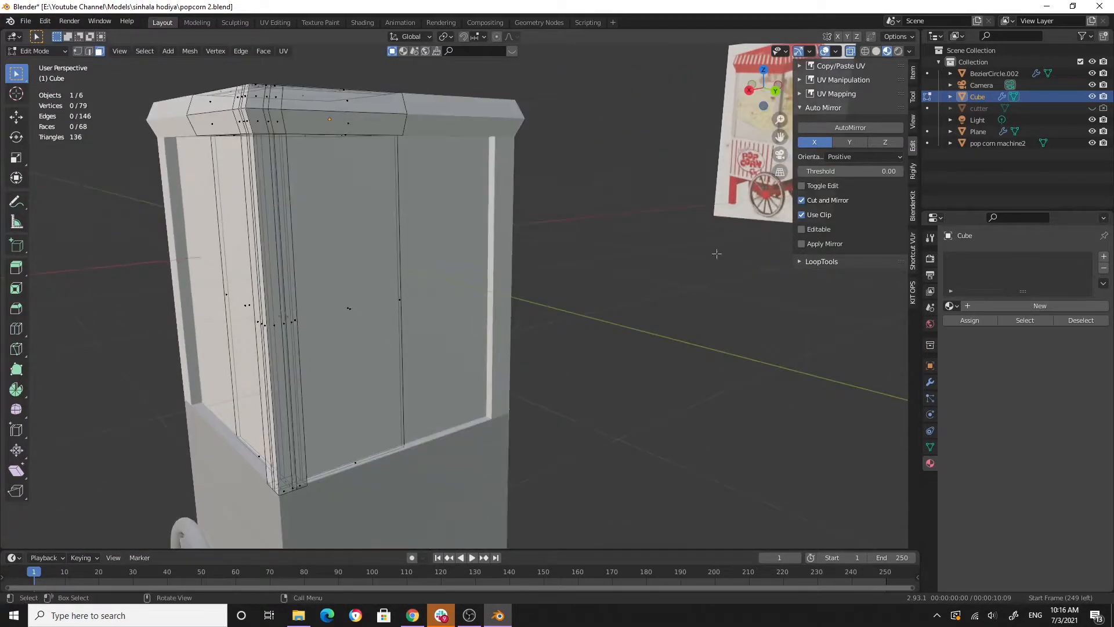
Start the Shortcut VUr input display, set its Offset X to 88, and hide the sidebar.
key(n)
key(n)
click(912, 253)
click(858, 83)
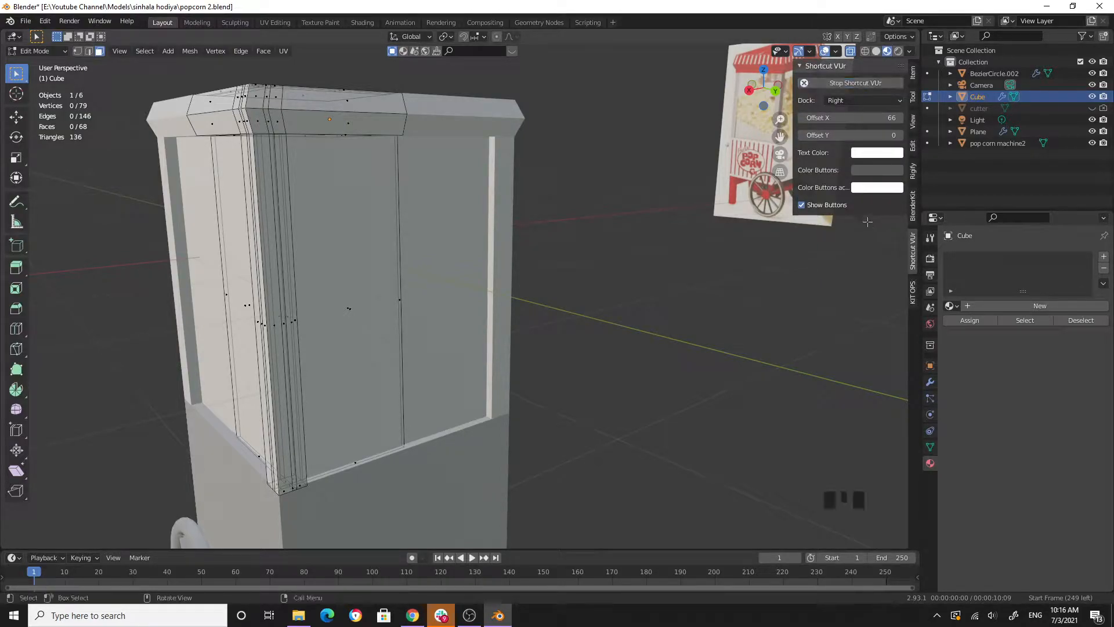
click(865, 122)
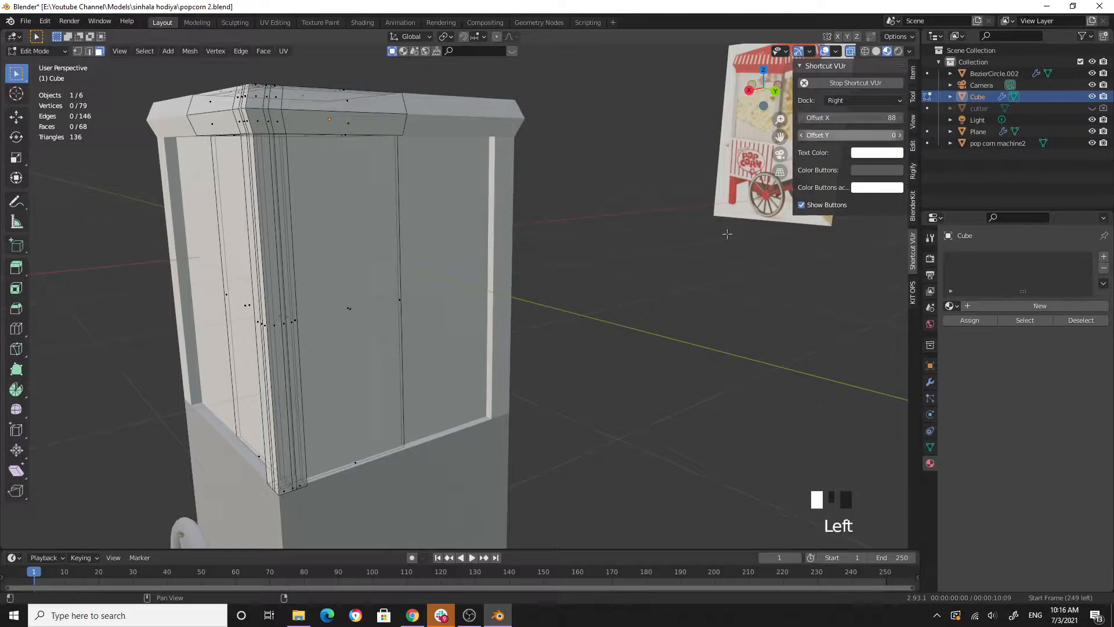
key(n)
click(636, 330)
middle_drag(636, 331, 624, 326)
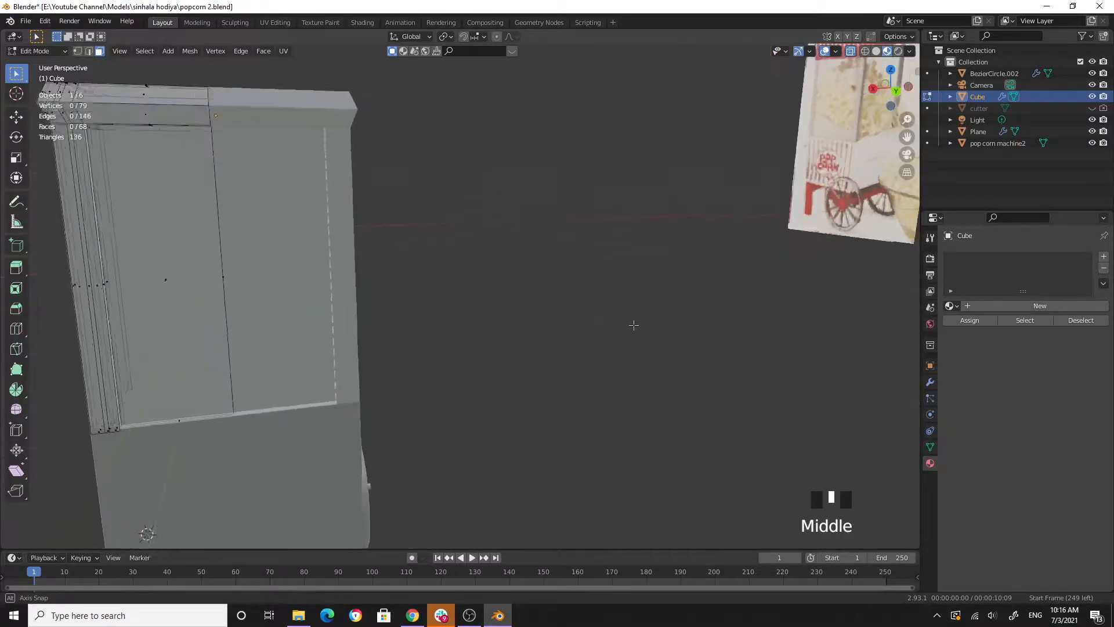
Switch the viewport to Solid shading with X-ray on to see through the glass case.
scroll(482, 307, up, 2)
shift+middle_drag(422, 254, 488, 333)
scroll(472, 310, down, 2)
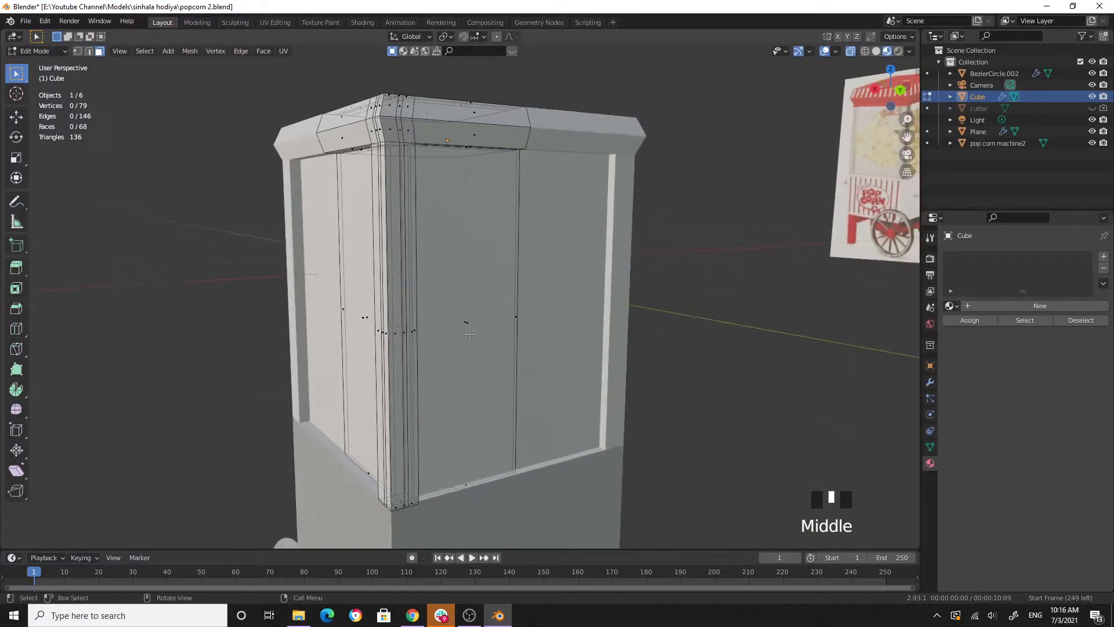
scroll(489, 333, up, 1)
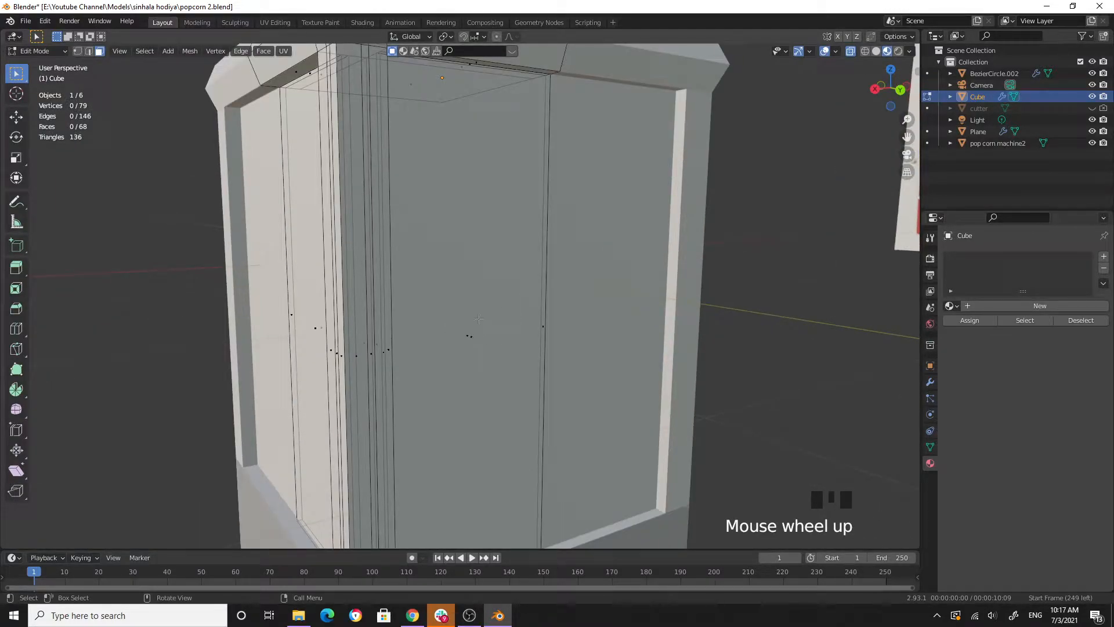
middle_drag(503, 346, 496, 352)
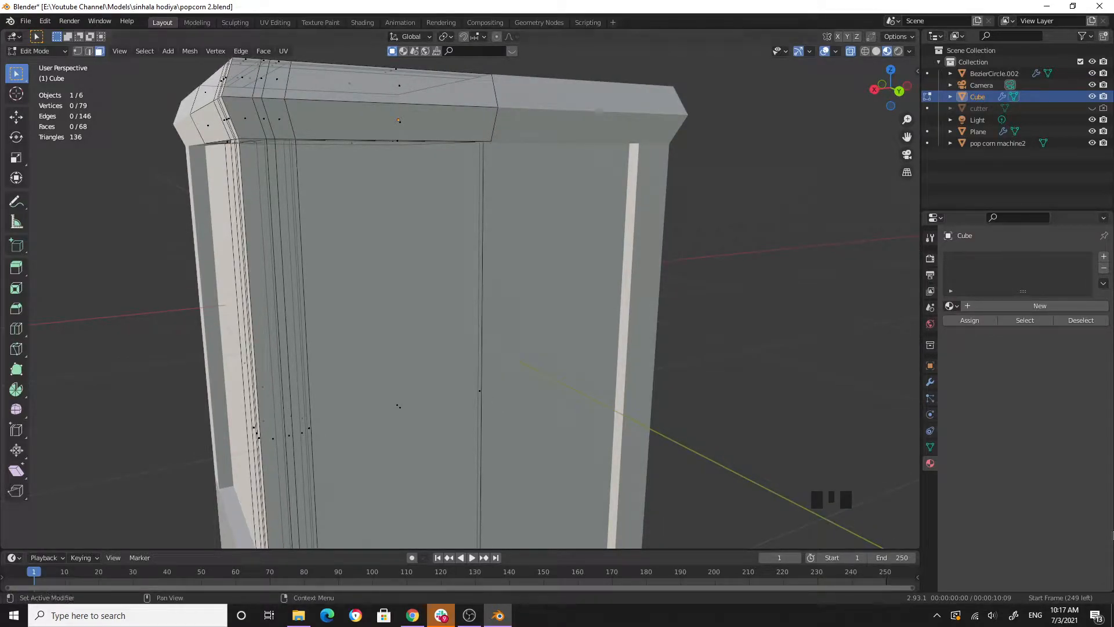
middle_drag(404, 418, 446, 427)
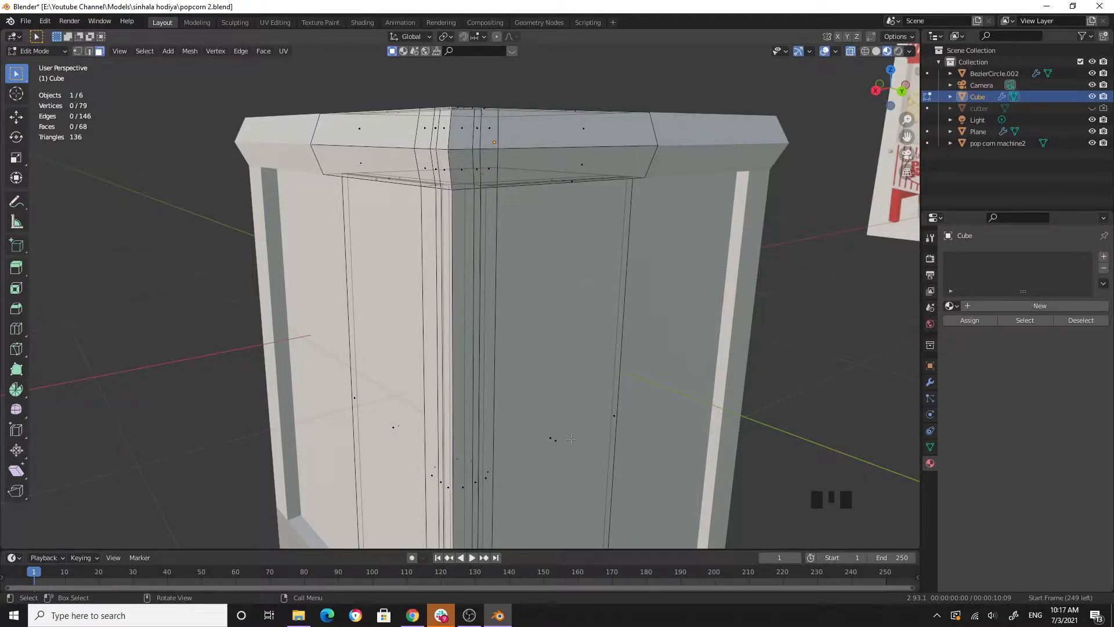
click(851, 56)
click(850, 53)
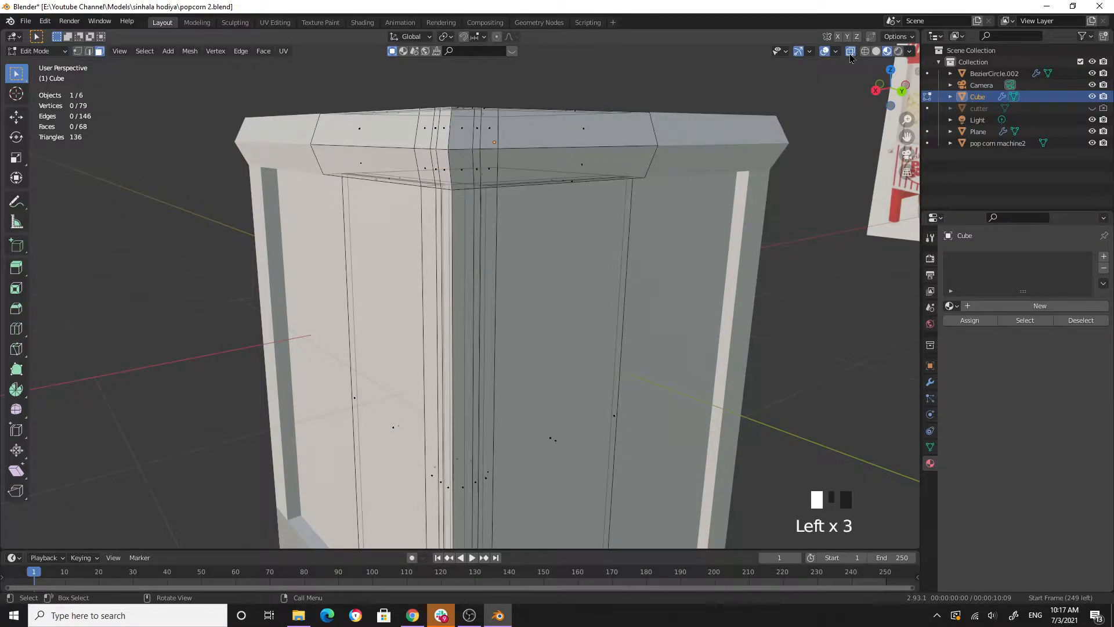
click(850, 56)
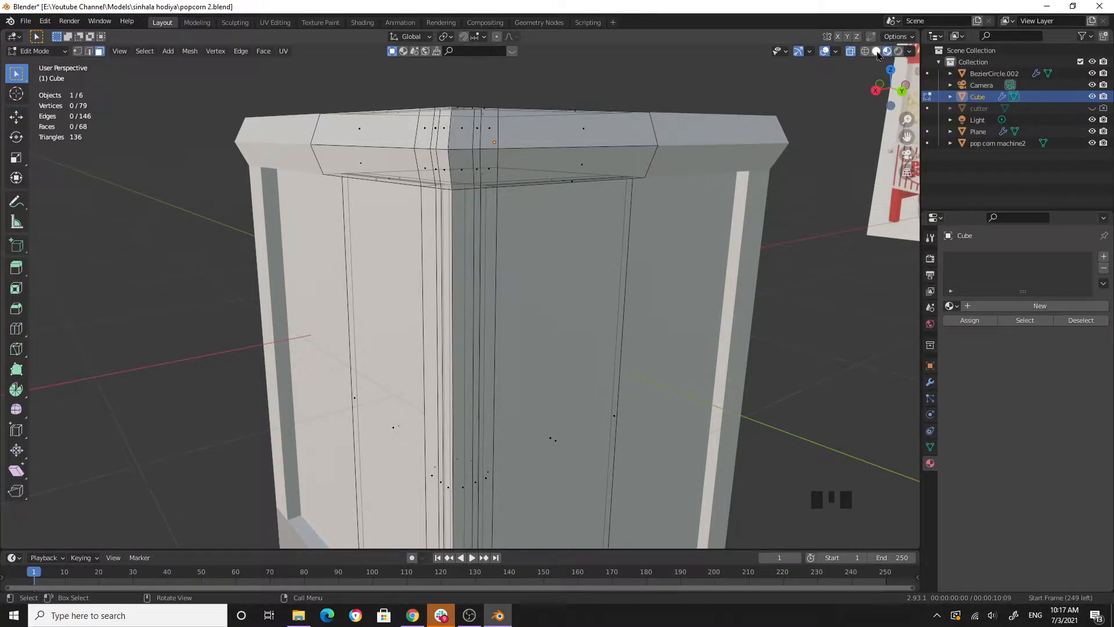
click(877, 53)
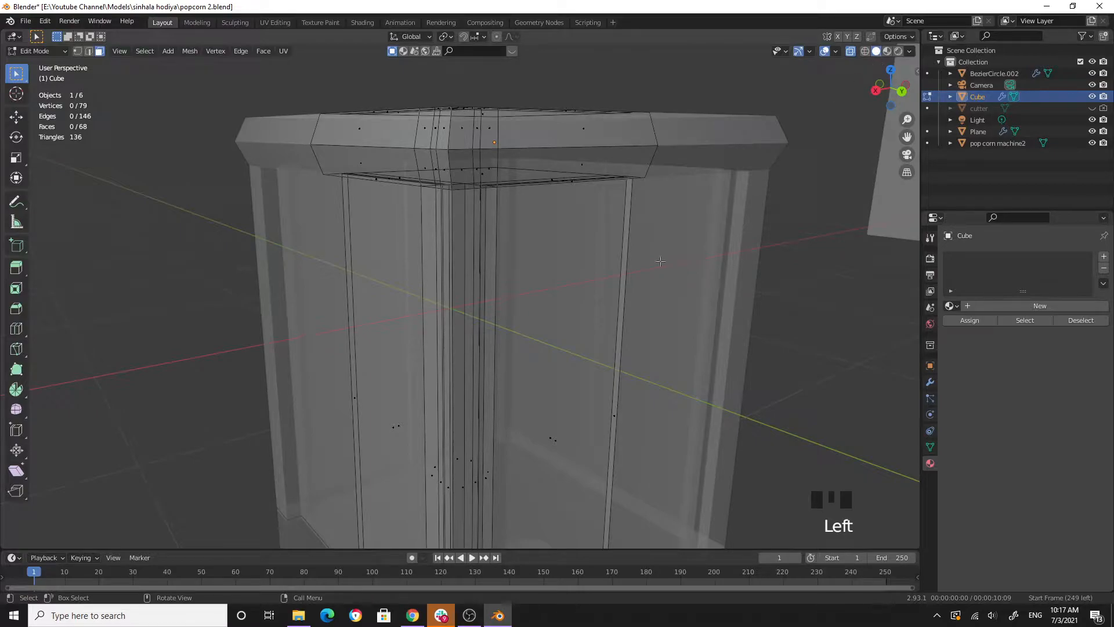
shift+middle_drag(628, 383, 638, 363)
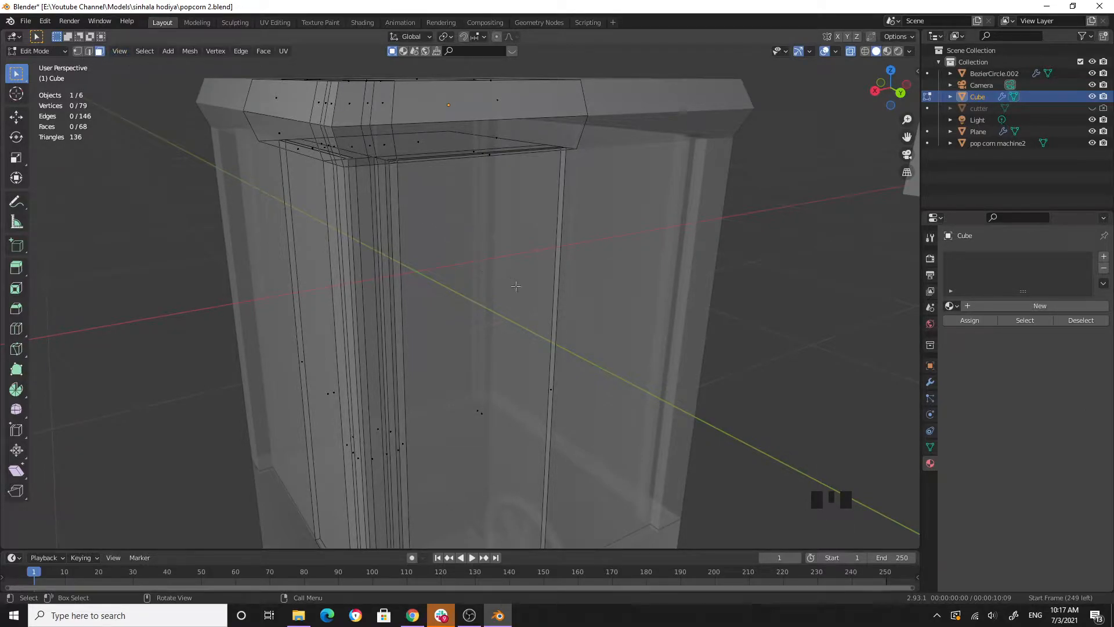
Delete one of the two overlapping large panel faces on the glass case's side facing the view, in face select mode.
click(626, 370)
key(Tab)
key(Tab)
click(101, 53)
click(477, 410)
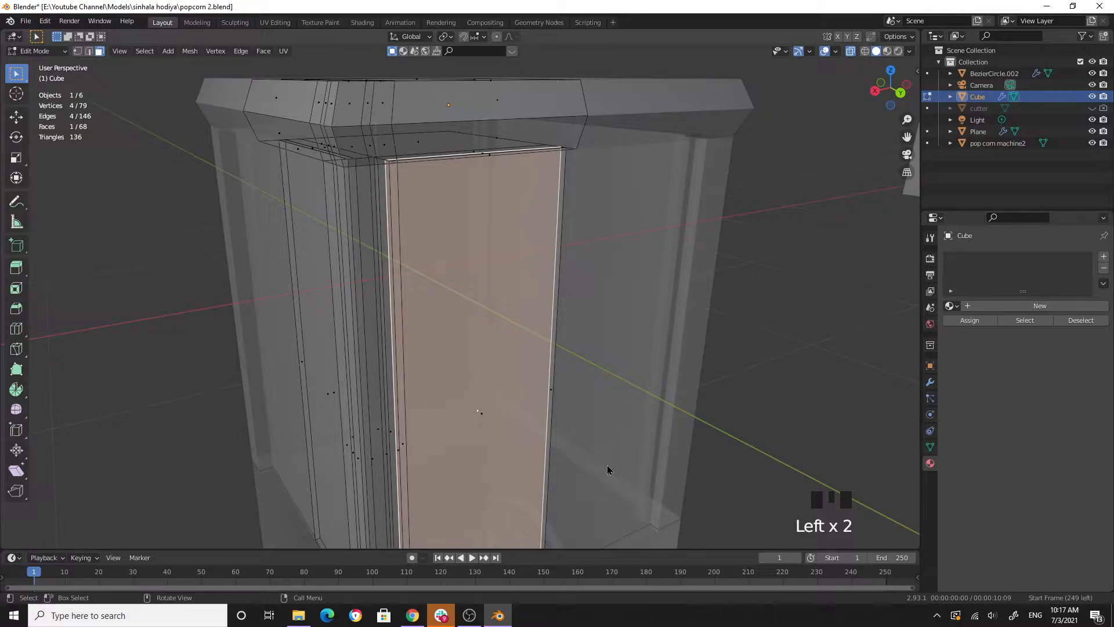
key(x)
click(607, 478)
Delete the narrow vertical strip face at the mirror seam of the same glass panel.
middle_drag(627, 388, 504, 273)
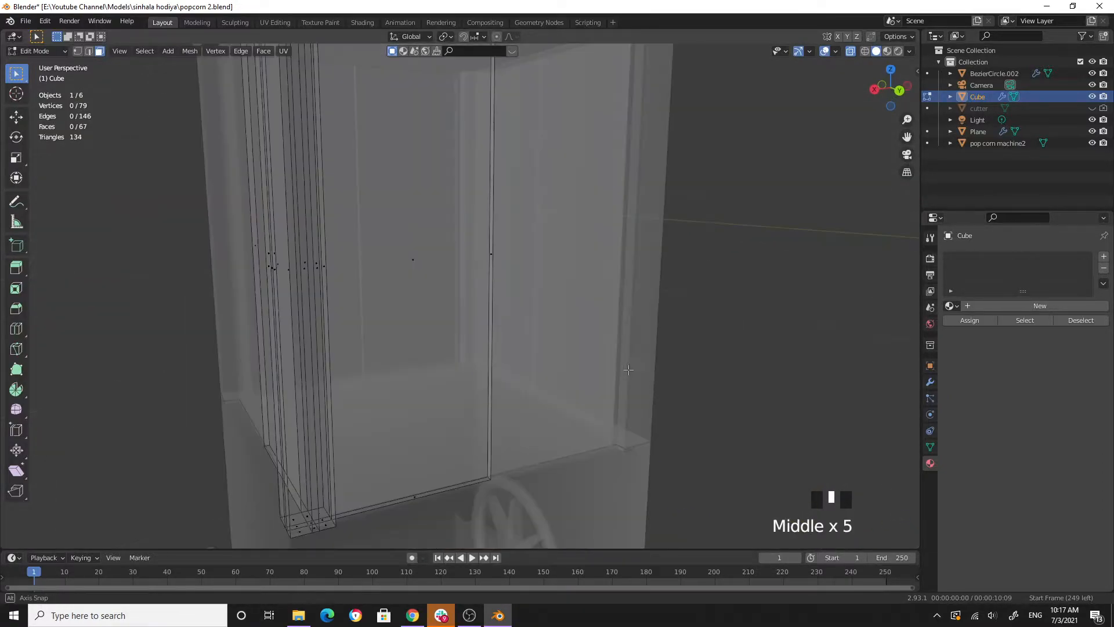
click(491, 253)
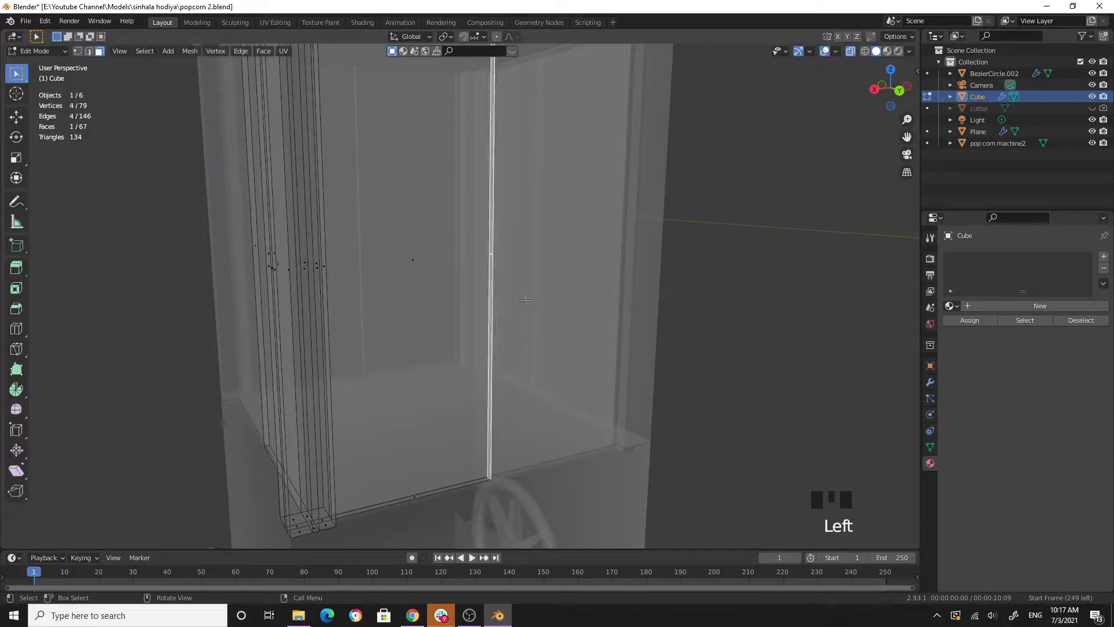
scroll(597, 366, down, 2)
mouse_move(597, 366)
middle_down()
mouse_move(589, 381)
mouse_move(600, 380)
middle_up()
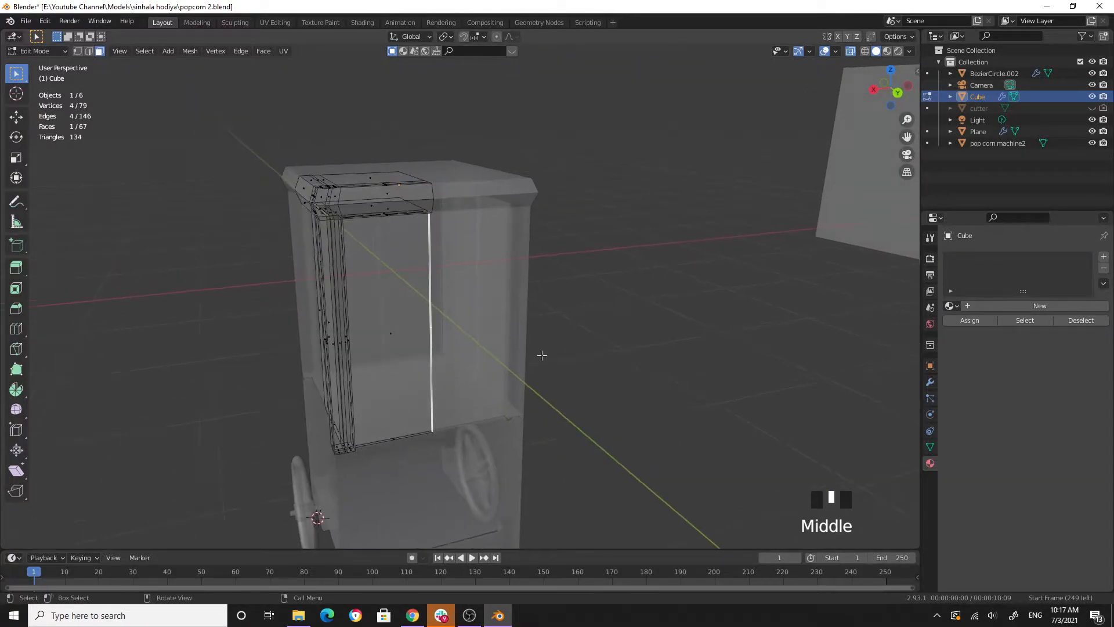
key(x)
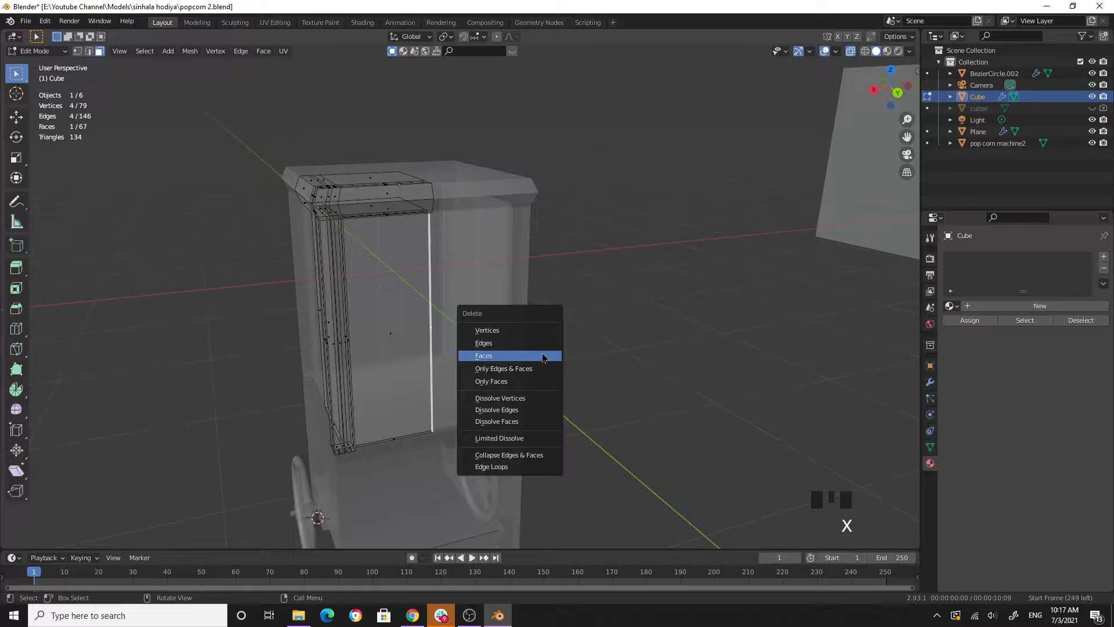
click(543, 358)
Delete the narrow strip faces along the bottom edges of both adjacent glass panels.
middle_drag(477, 408, 503, 400)
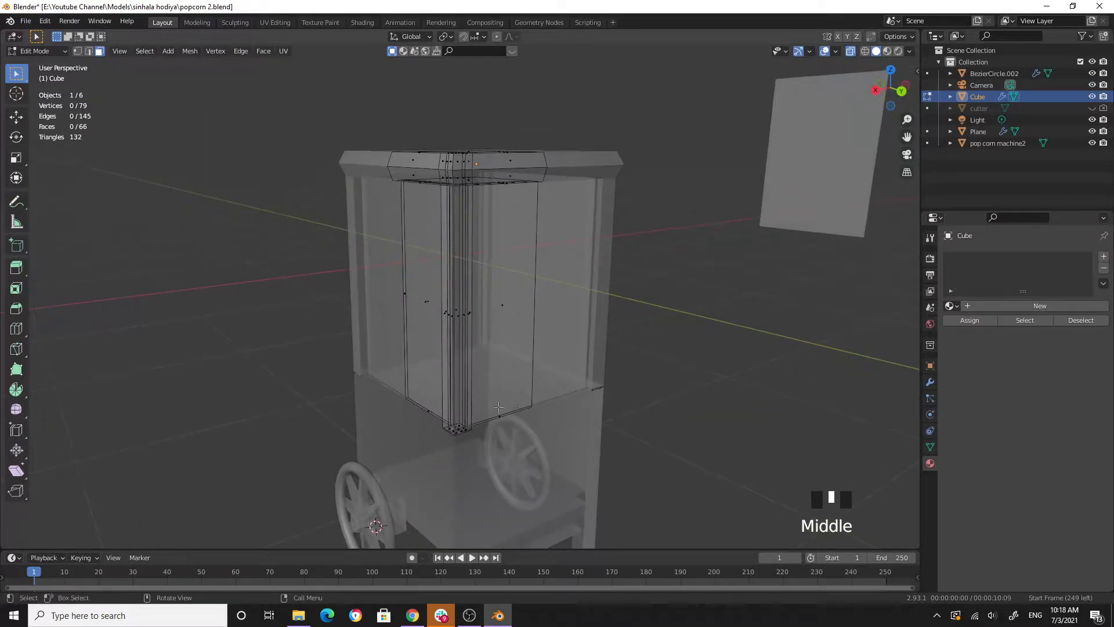
click(499, 413)
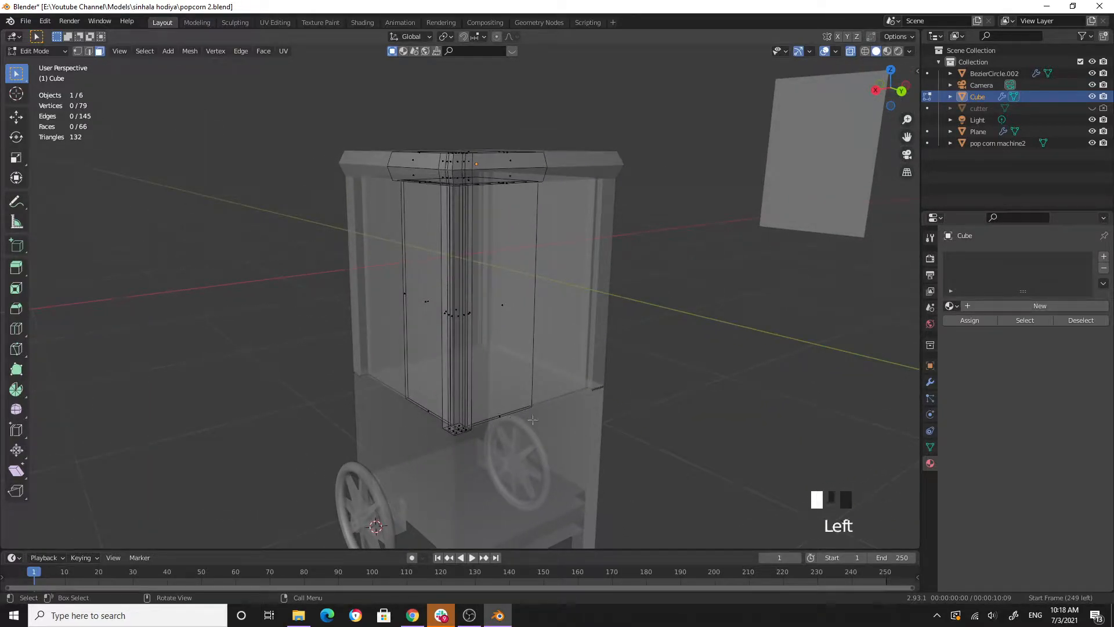
key(x)
click(568, 428)
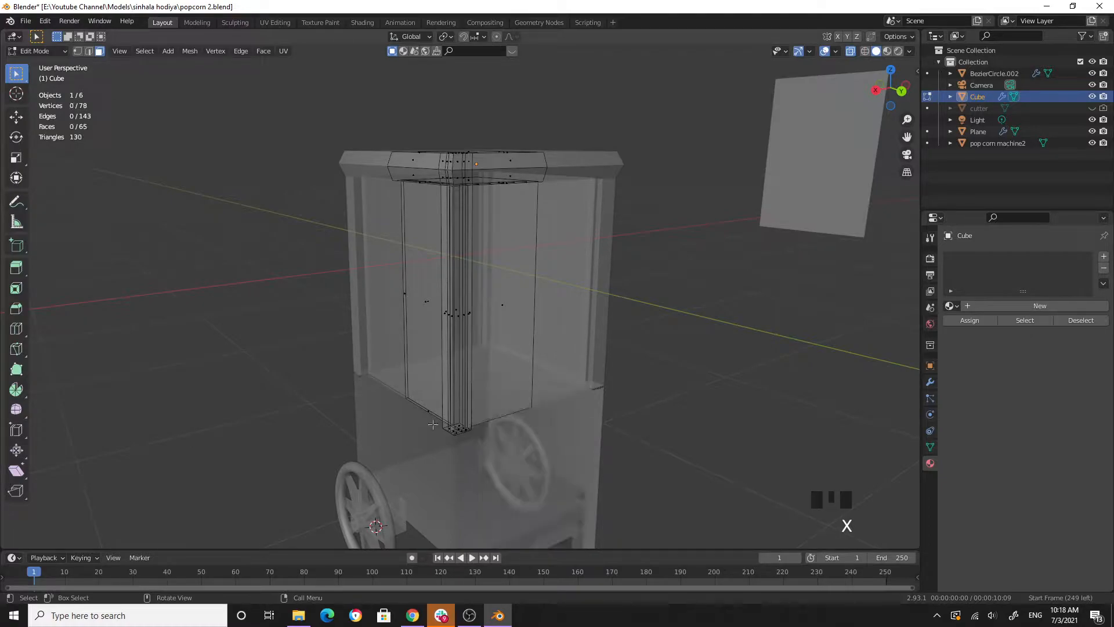
click(427, 413)
middle_drag(427, 413, 524, 473)
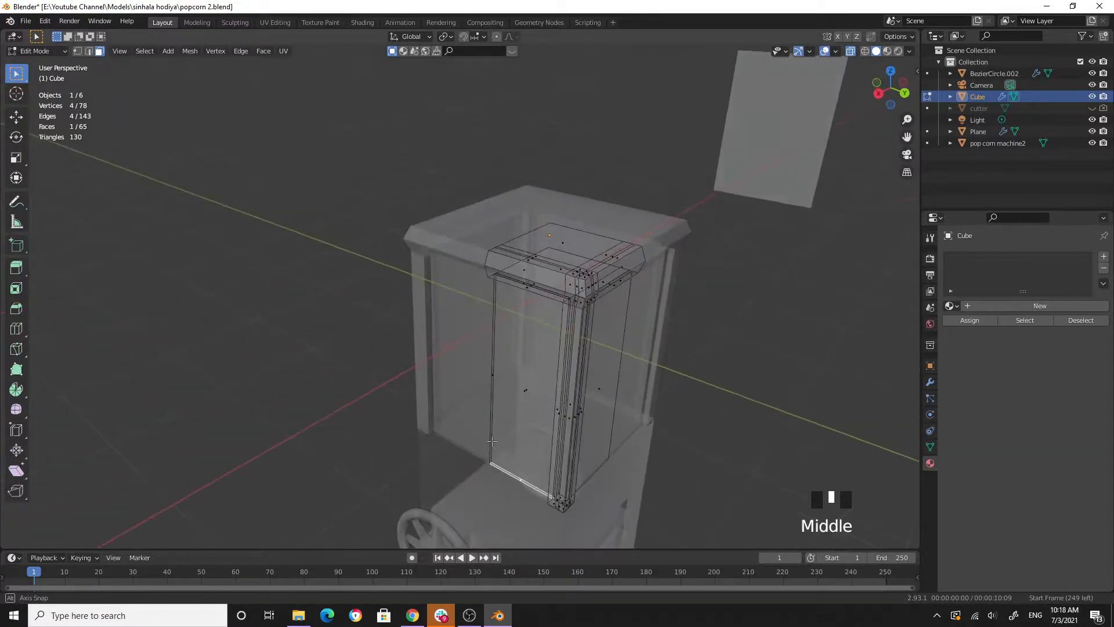
key(x)
click(525, 469)
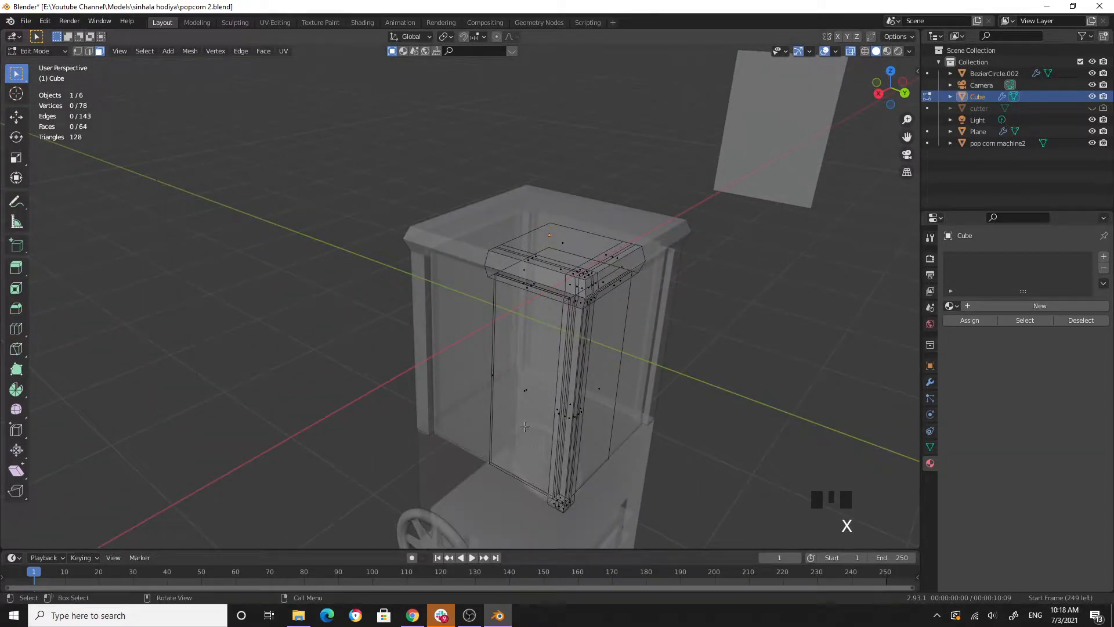
Delete the duplicate large panel face on the adjacent side of the case and its narrow vertical seam strip.
click(526, 389)
click(534, 398)
key(x)
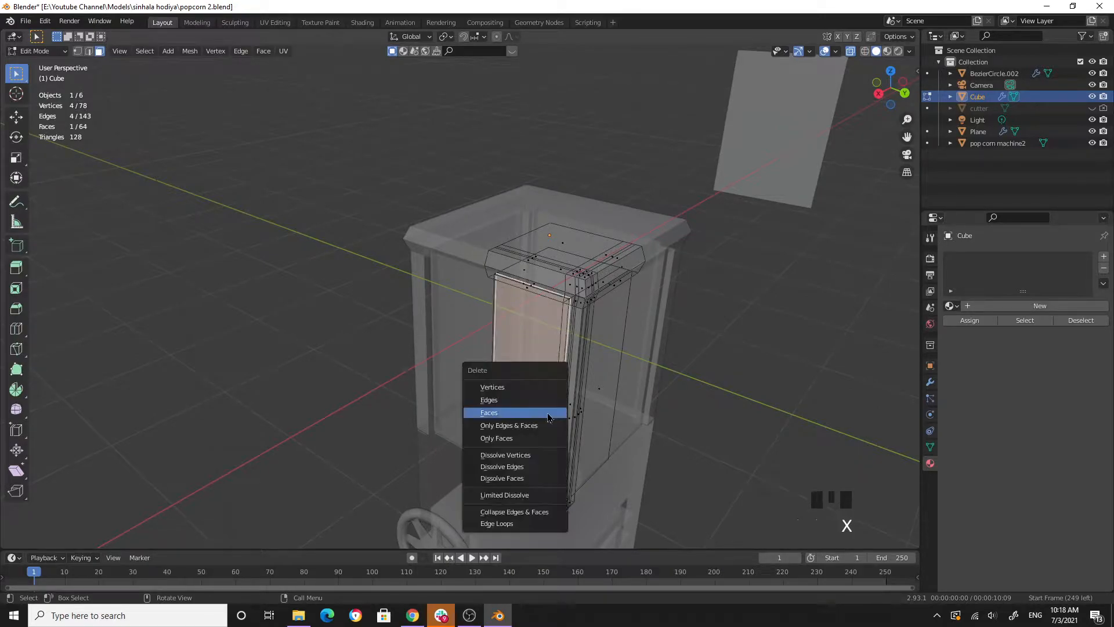
click(548, 417)
click(501, 382)
key(x)
click(502, 386)
Save the popcorn cart file.
middle_drag(639, 427, 267, 306)
key(ctrl)
key(ctrl+s)
scroll(241, 299, up, 2)
scroll(287, 307, down, 2)
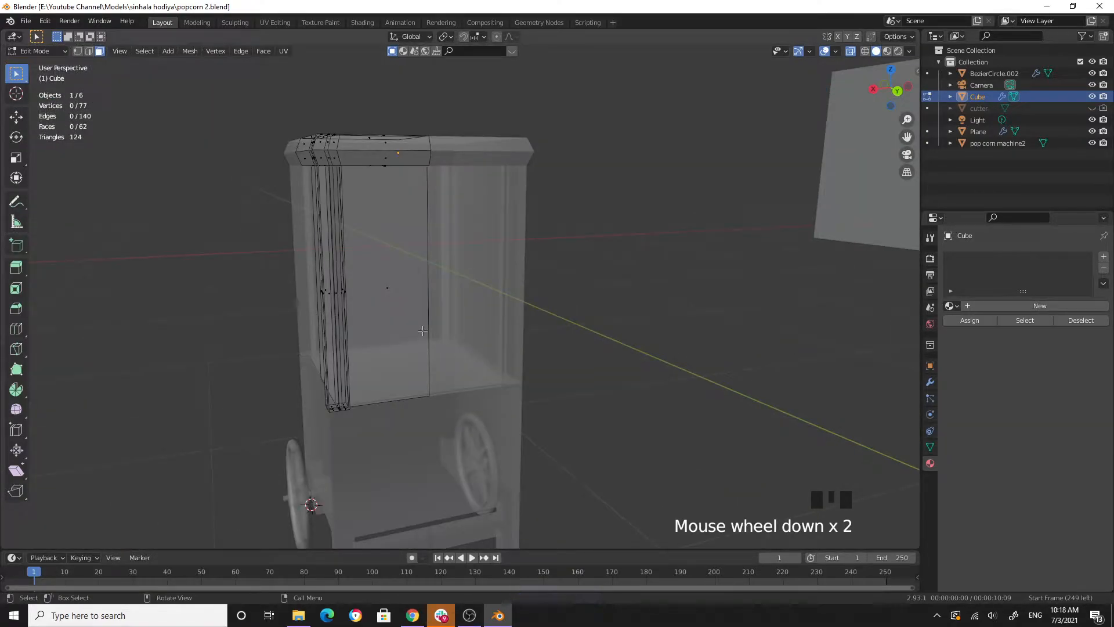
Turn off X-ray and select the large glass panel faces on both adjacent sides of the case.
click(851, 51)
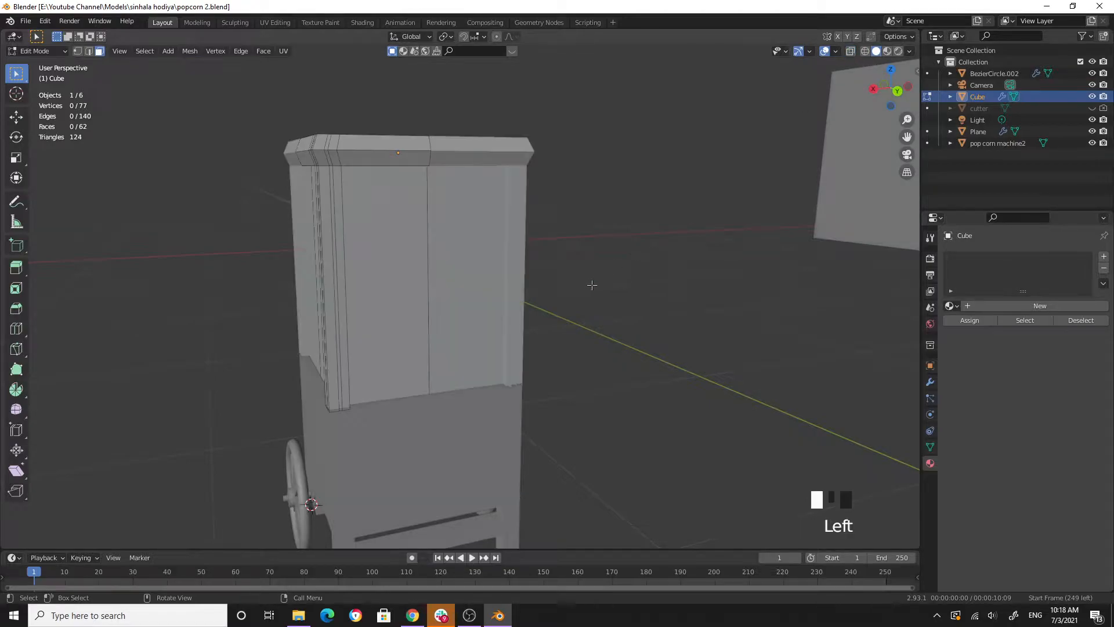
middle_drag(586, 332, 561, 345)
click(374, 314)
middle_drag(374, 314, 574, 349)
shift+click(577, 325)
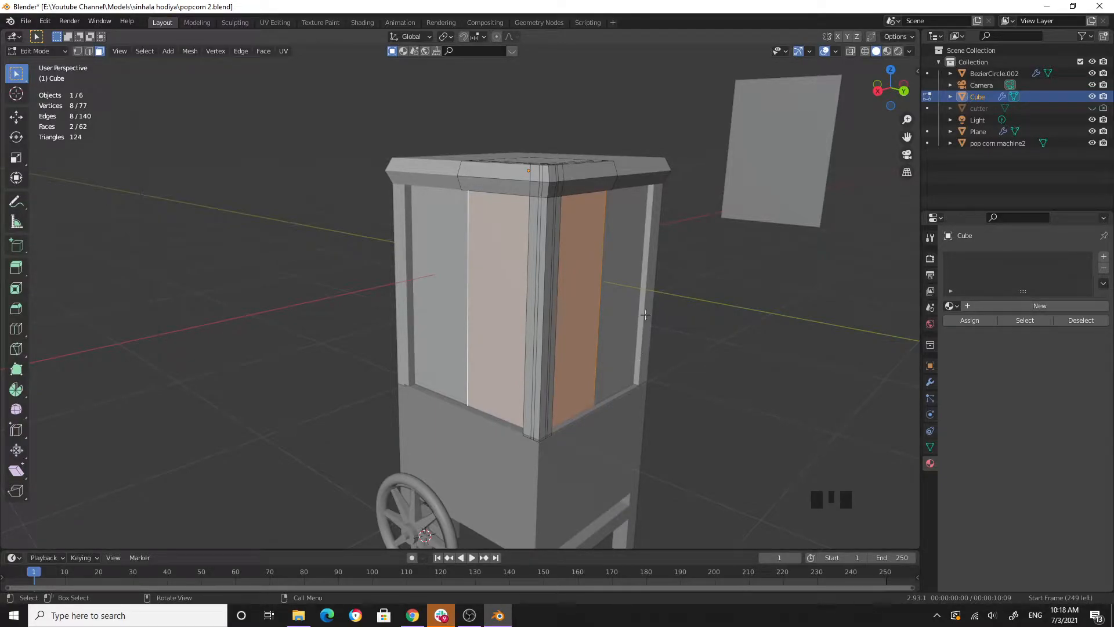
Return to Object Mode, switch to Material Preview shading, and hide the popcorn machine reference image.
middle_drag(647, 301, 475, 318)
key(Tab)
middle_drag(439, 199, 495, 243)
scroll(748, 226, down, 2)
click(764, 238)
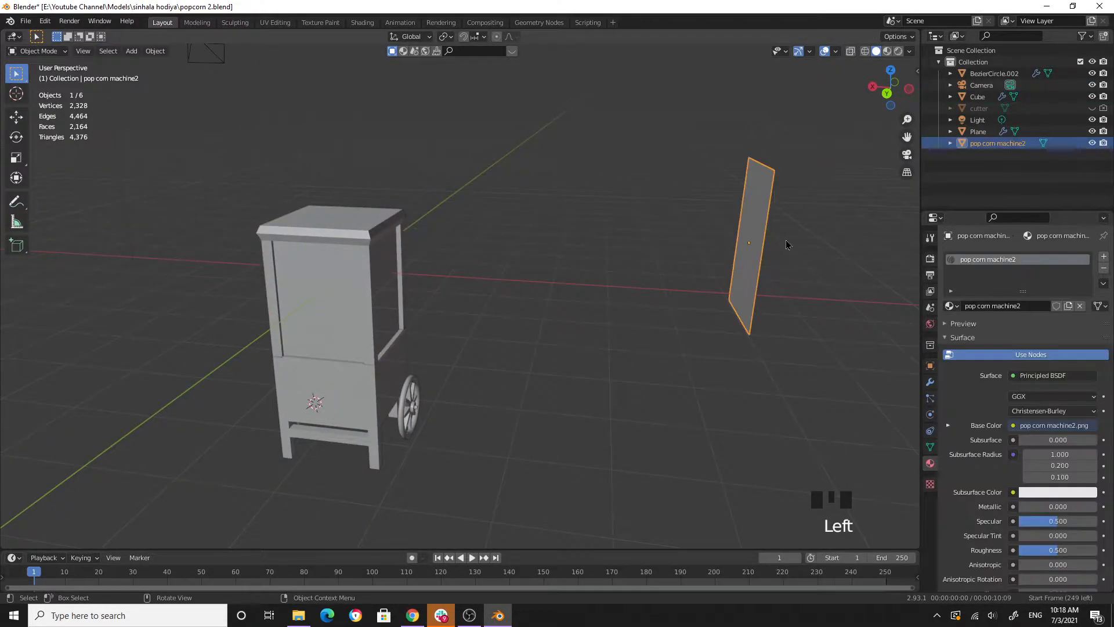
middle_drag(766, 250, 839, 215)
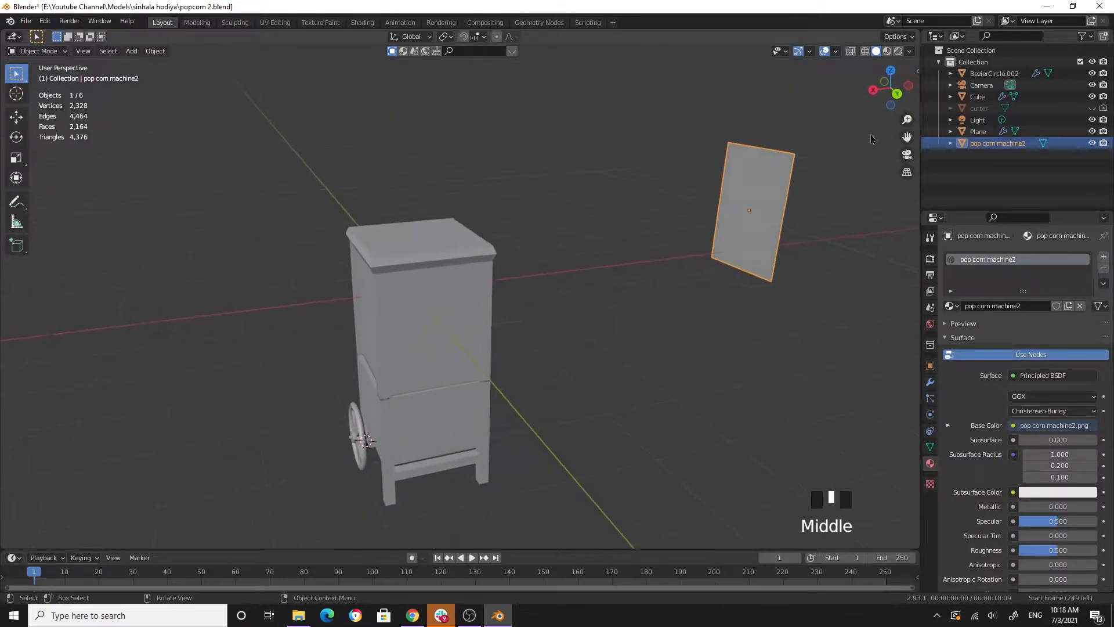
click(887, 51)
click(762, 221)
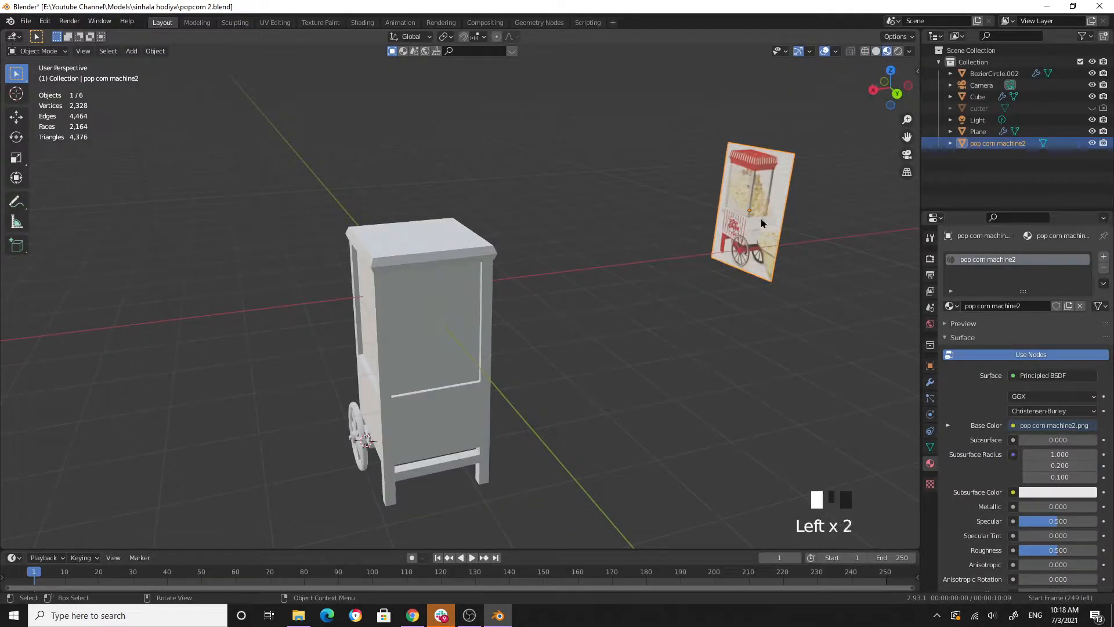
key(h)
Apply both Mirror modifiers on the glass case object.
double_click(412, 303)
middle_drag(413, 304, 597, 303)
scroll(564, 286, up, 2)
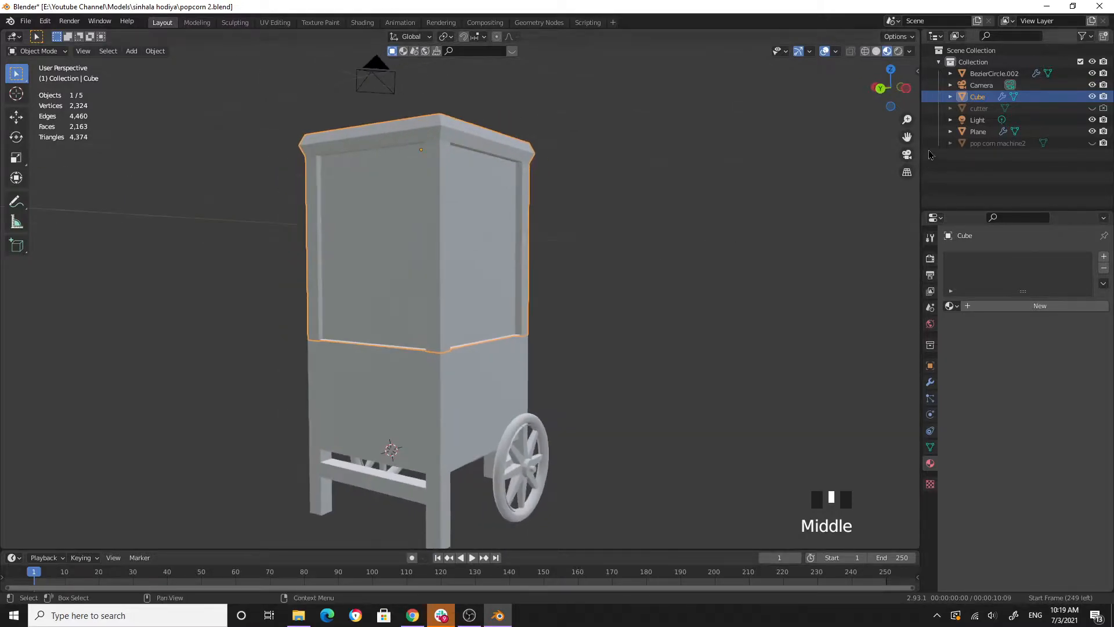
click(930, 382)
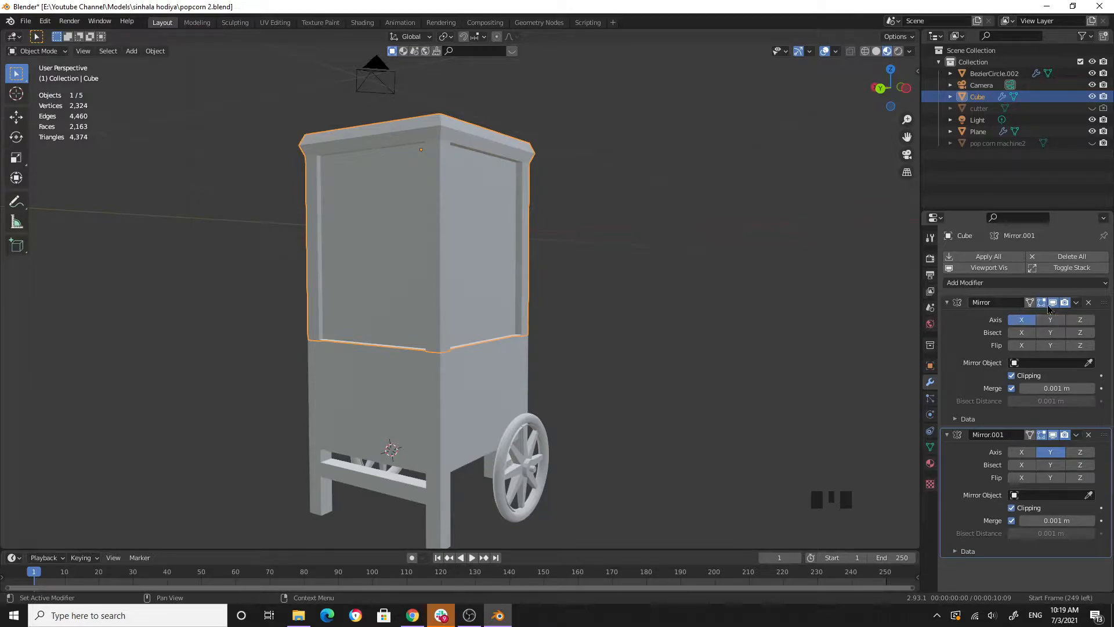
click(1076, 303)
click(1044, 316)
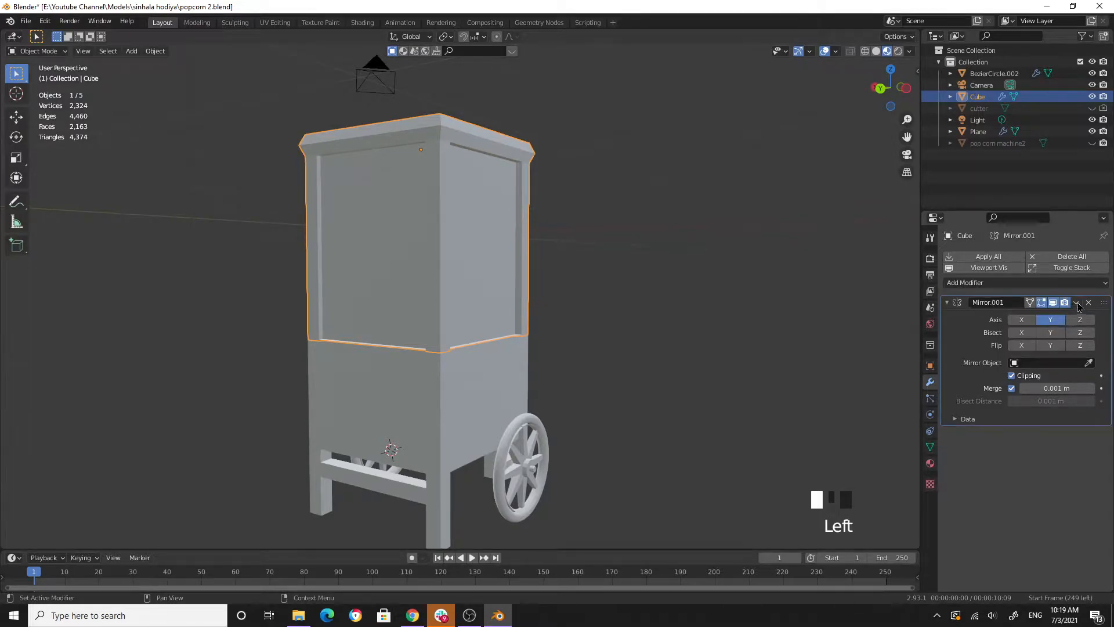
click(1076, 302)
click(1048, 317)
Separate the case's selected glass panel faces into their own object and return to Object Mode.
click(739, 317)
middle_drag(656, 344, 499, 320)
click(471, 297)
key(Tab)
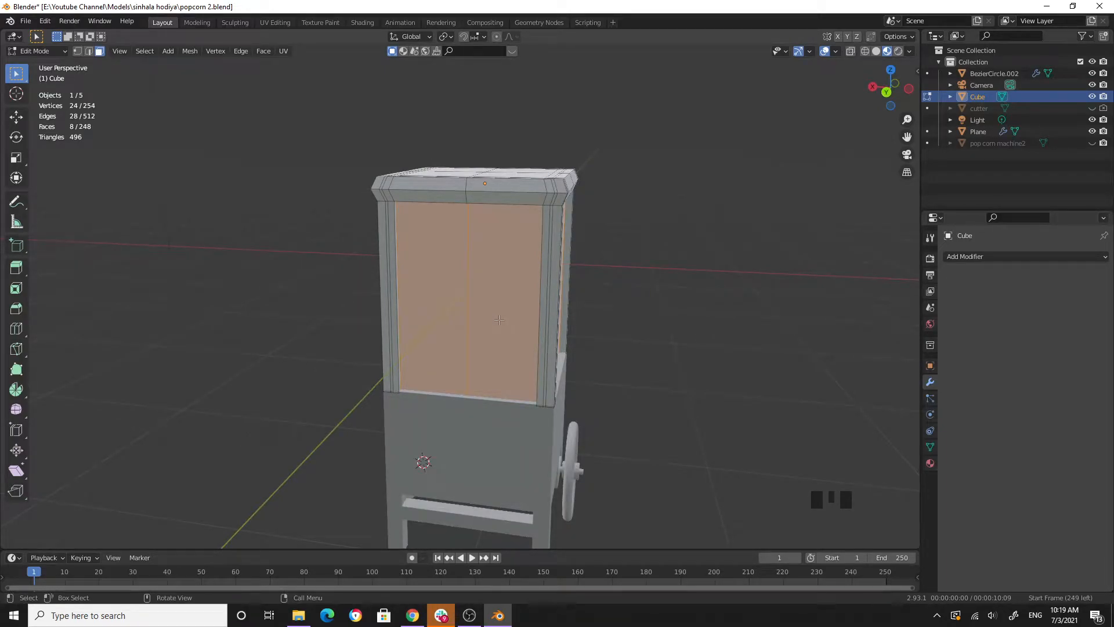
middle_drag(640, 326, 526, 302)
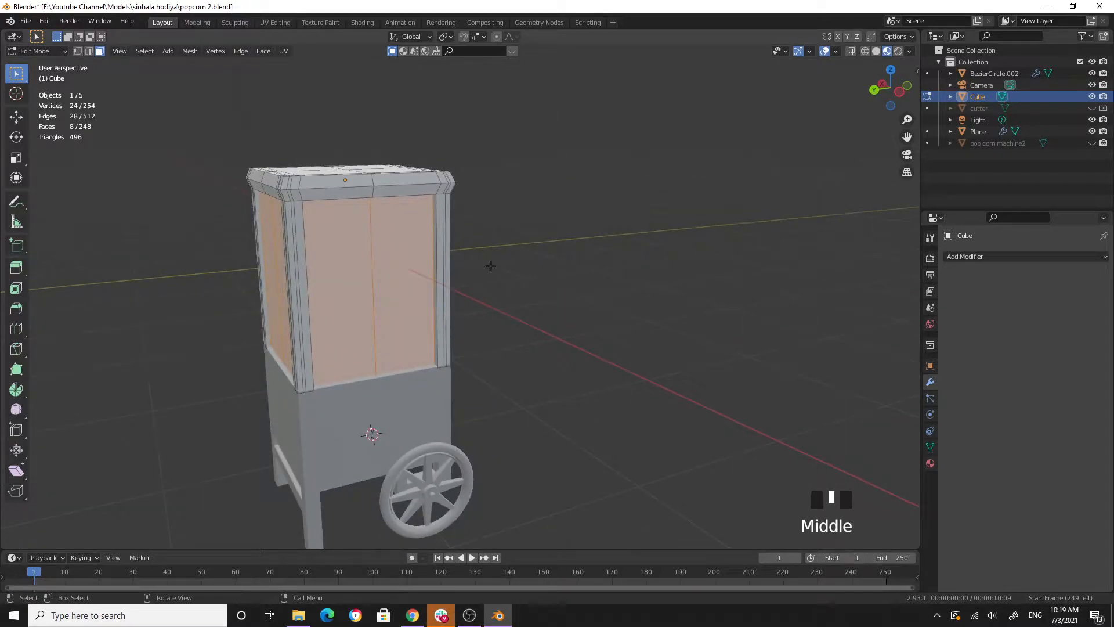
key(p)
click(492, 269)
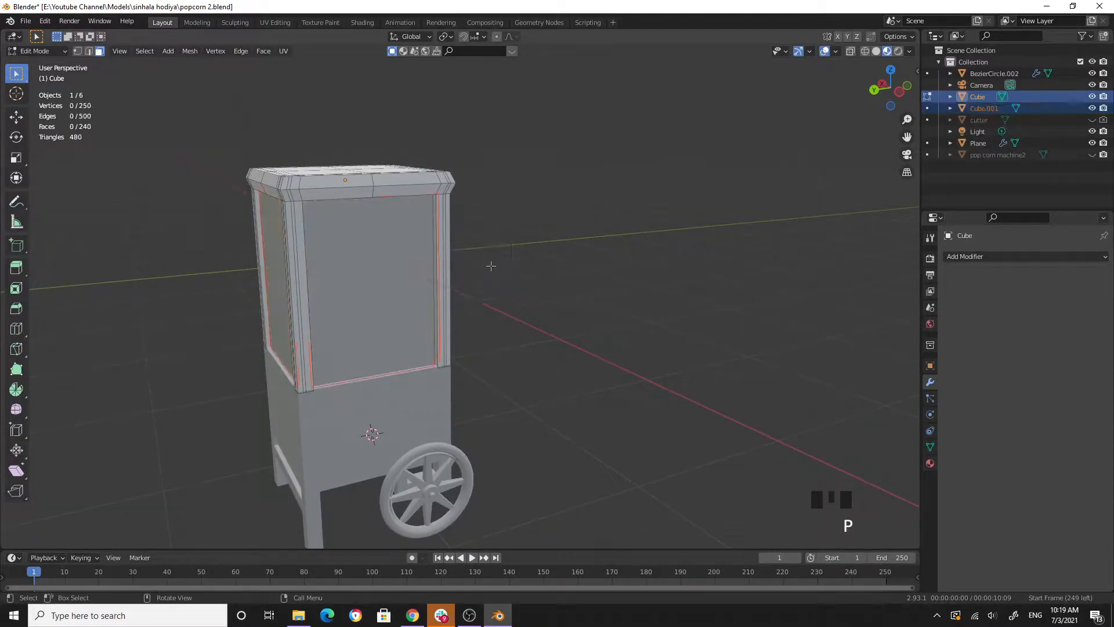
key(Tab)
middle_drag(500, 305, 652, 311)
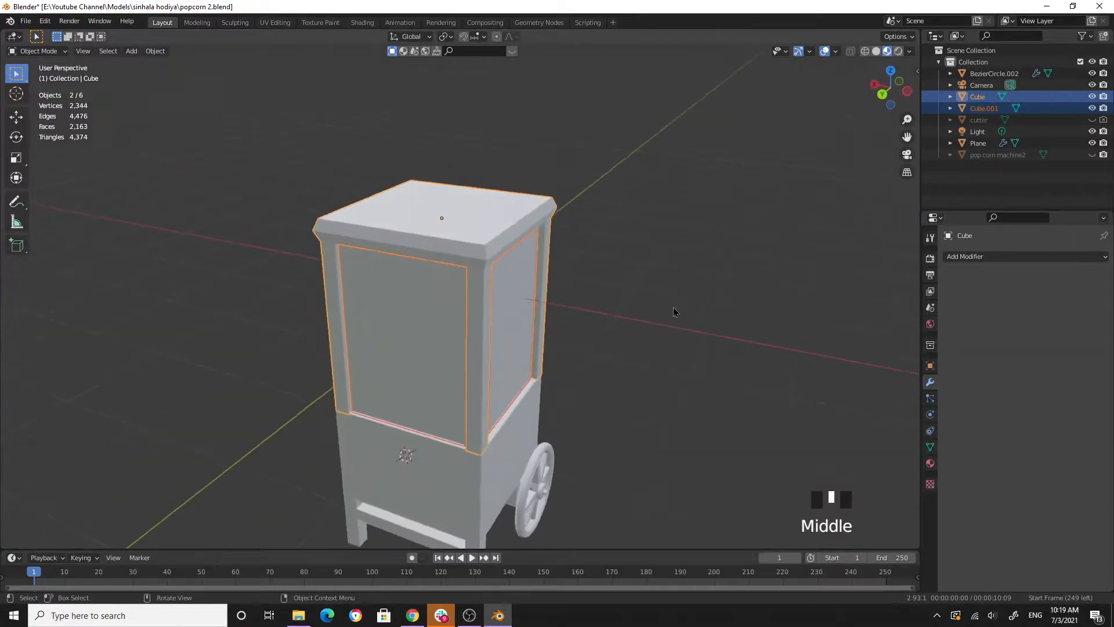
Enter Edit Mode on the case frame object and select both sloped face loops around the roof's rim.
click(549, 304)
click(532, 306)
middle_drag(531, 306, 616, 315)
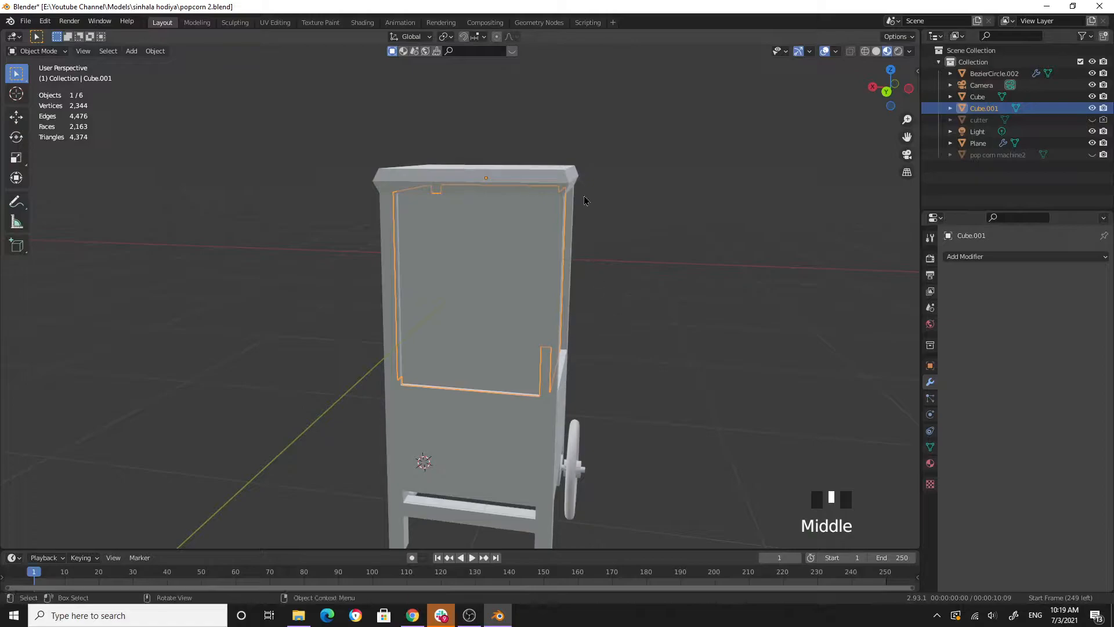
click(551, 181)
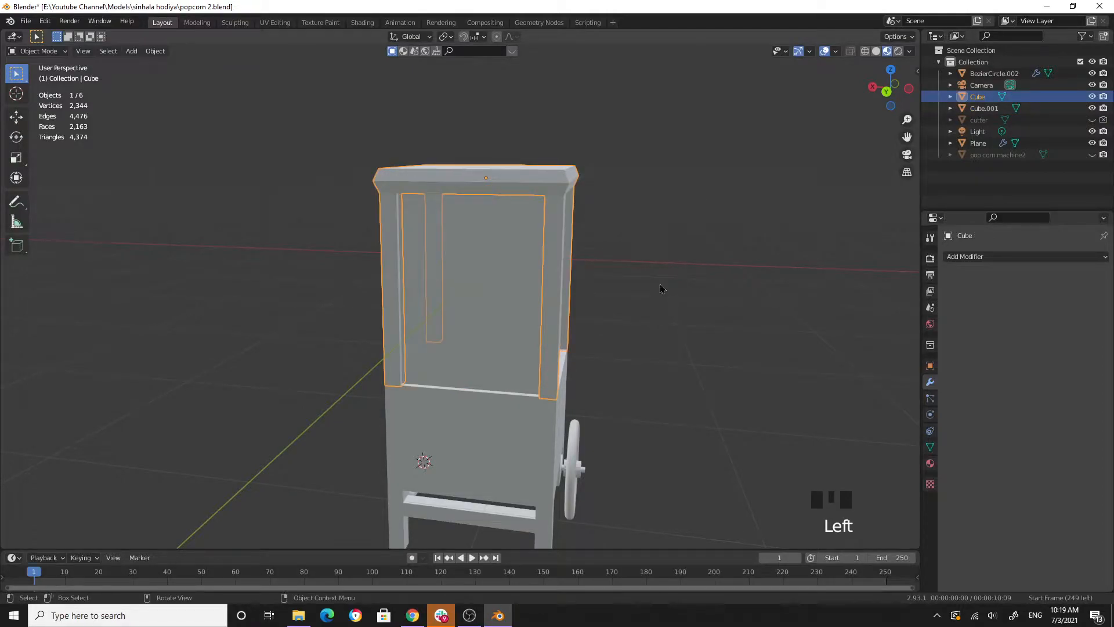
key(Tab)
middle_drag(664, 309, 516, 268)
scroll(492, 290, up, 2)
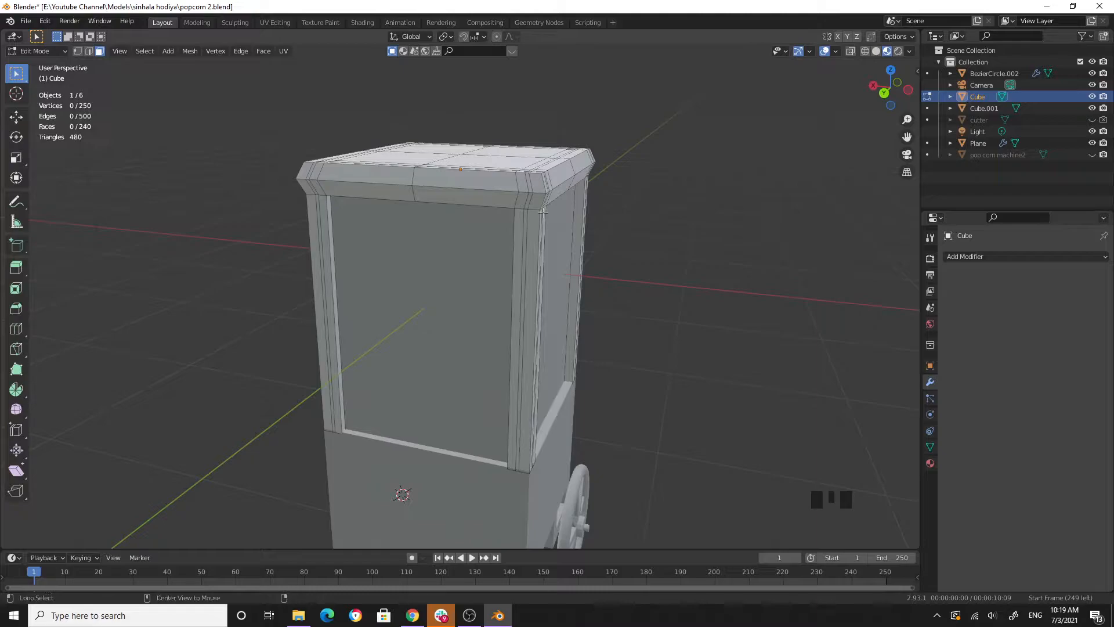
alt+click(518, 188)
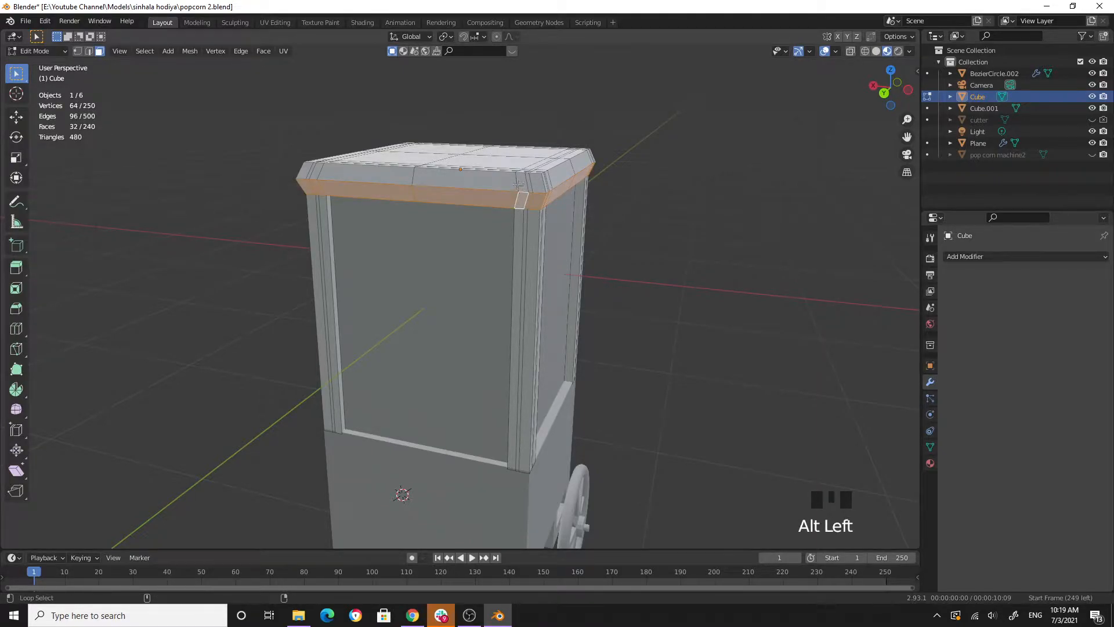
alt+shift+click(517, 185)
From the top view, add all of the roof's top faces to the rim face selection.
middle_drag(592, 219, 599, 237)
key(KP_7)
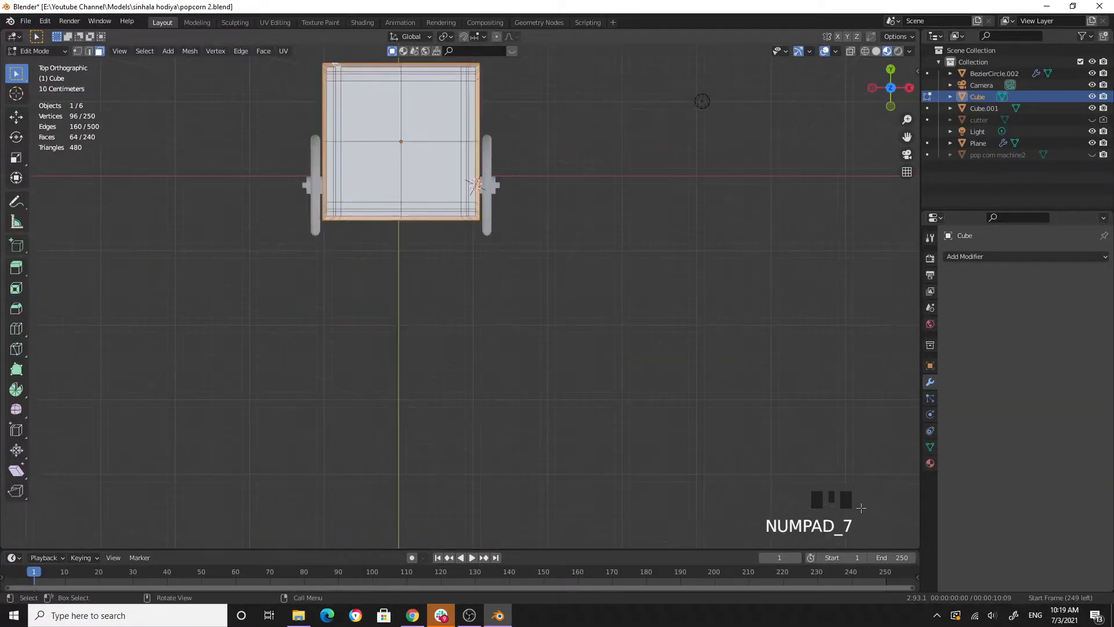
shift+middle_drag(535, 260, 486, 259)
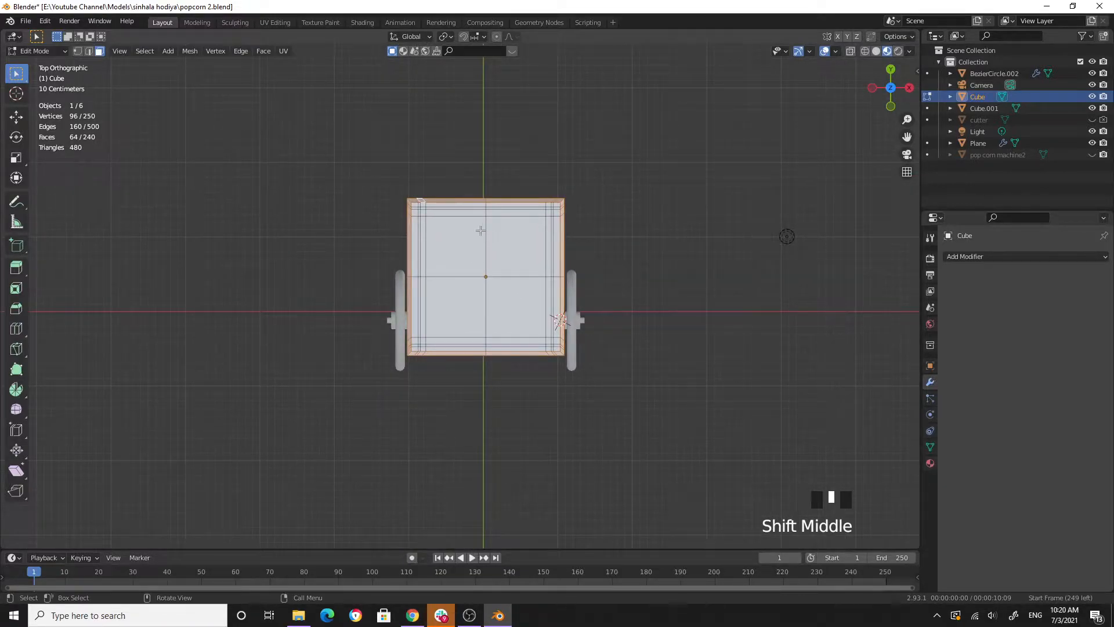
scroll(481, 230, up, 1)
shift+drag(406, 184, 572, 363)
middle_drag(694, 437, 708, 311)
scroll(650, 324, down, 2)
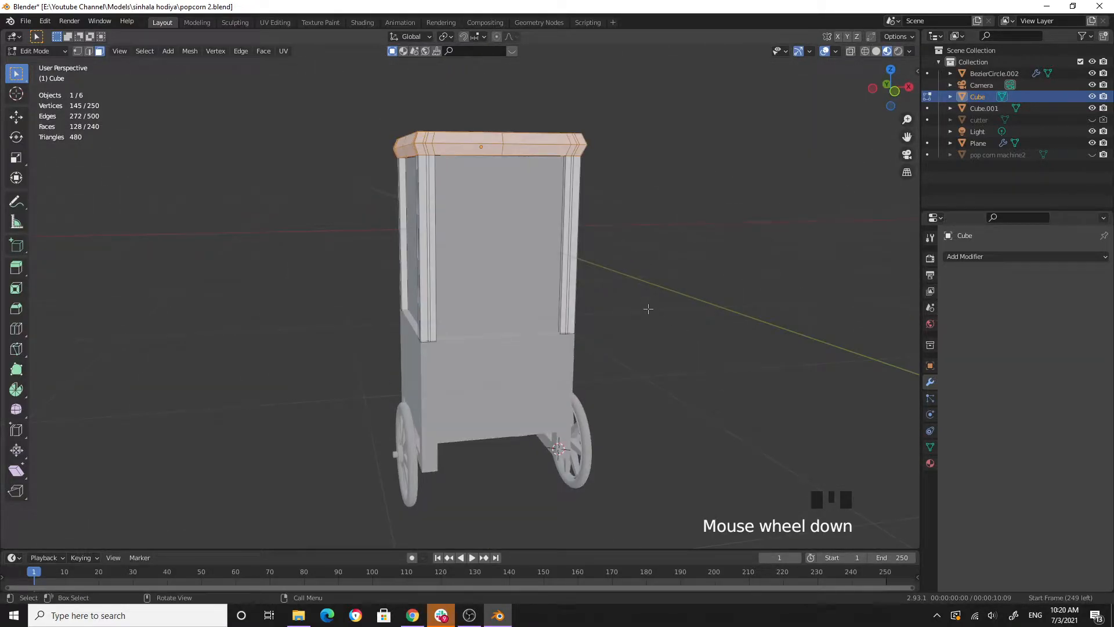
Separate the selected roof faces into their own object and return to Object Mode.
key(p)
click(648, 312)
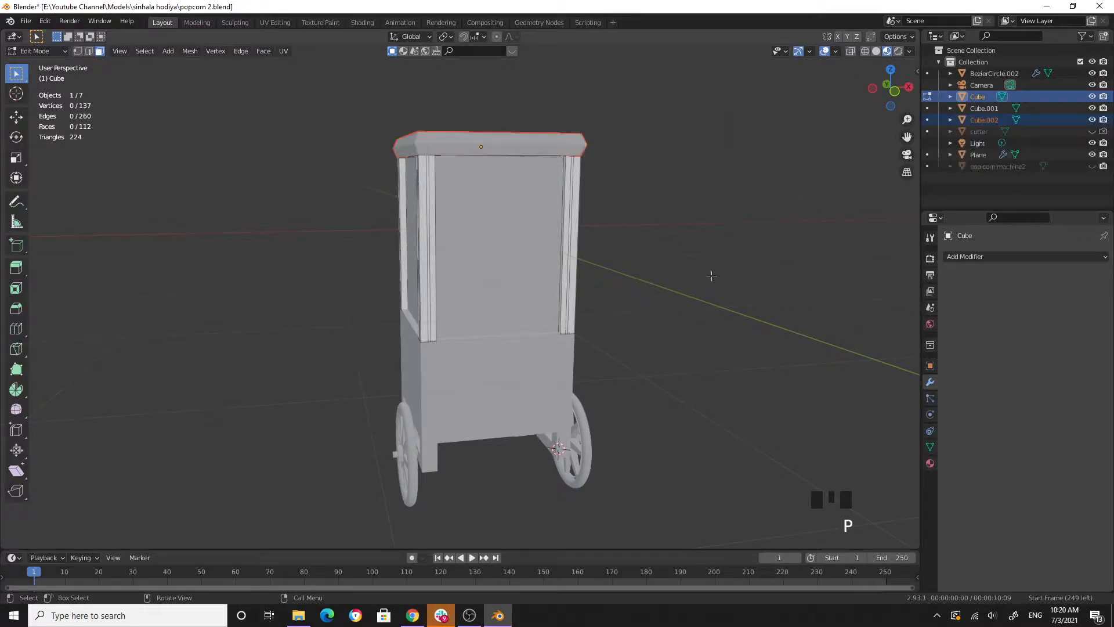
key(Tab)
Check the separated glass panels and corner-post frame by selecting them individually and viewing the cart from several sides.
middle_drag(719, 281, 771, 270)
click(632, 174)
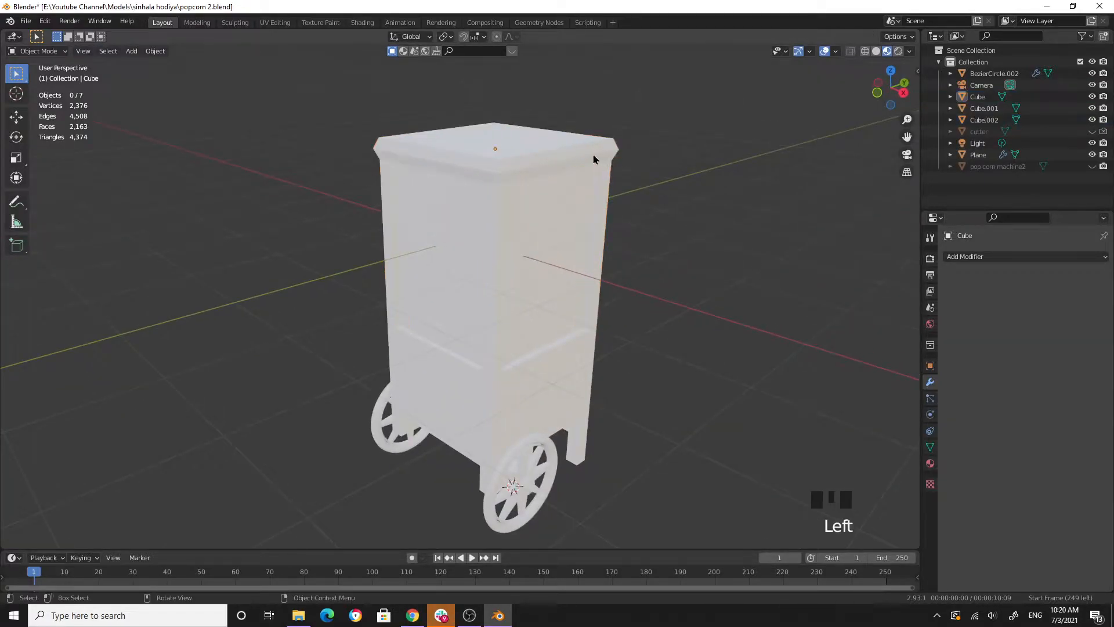
click(713, 242)
middle_drag(714, 242, 646, 228)
click(491, 256)
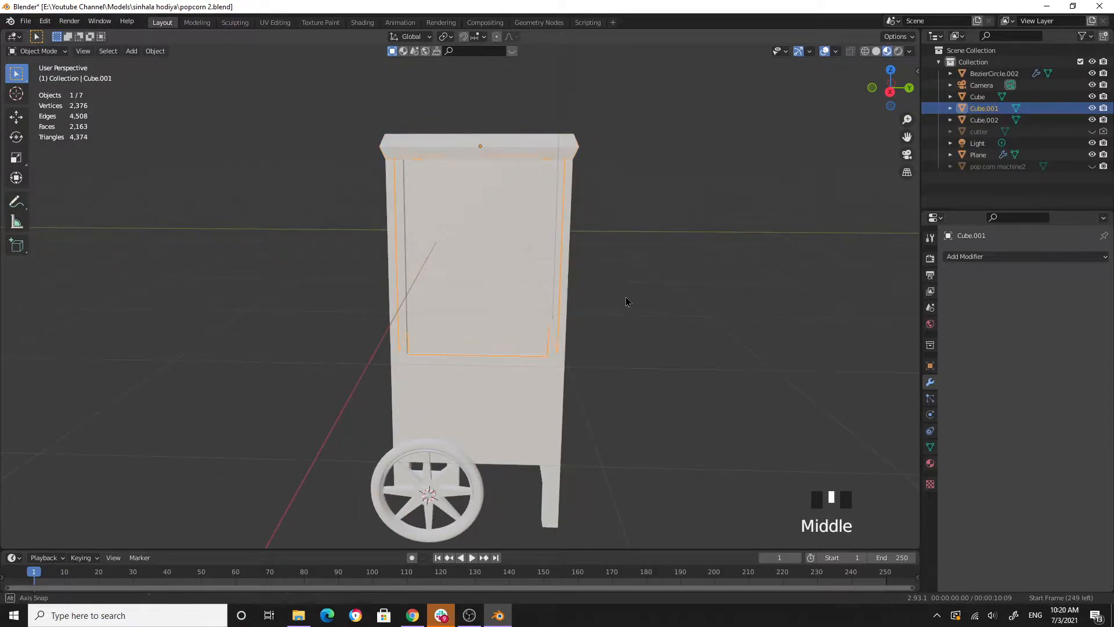
middle_drag(633, 301, 513, 277)
middle_drag(710, 310, 756, 303)
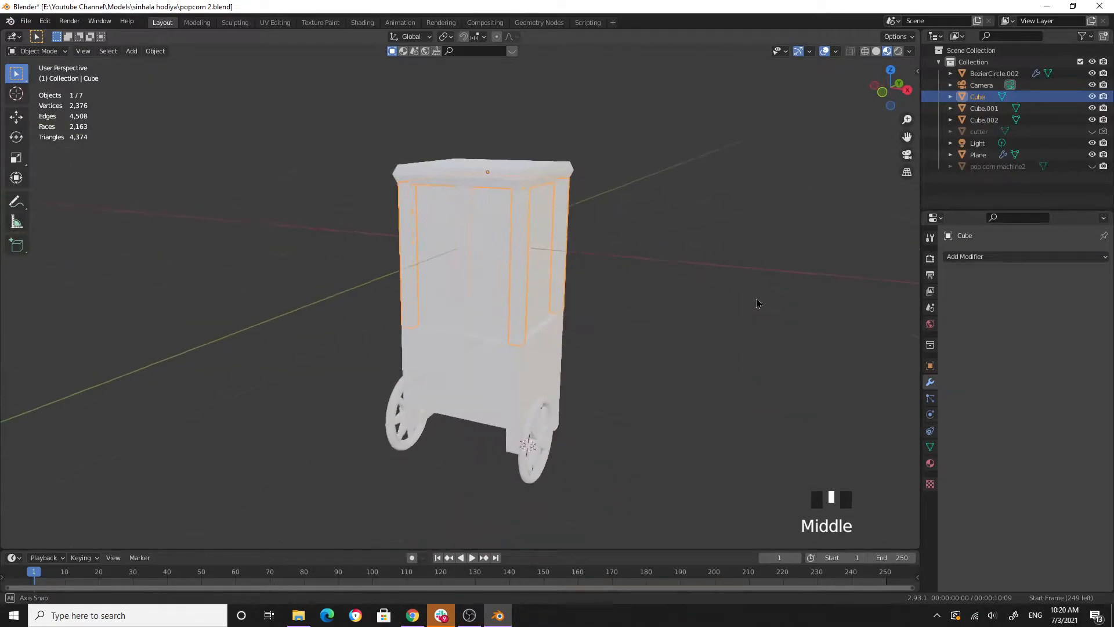
scroll(627, 268, up, 3)
scroll(625, 220, down, 2)
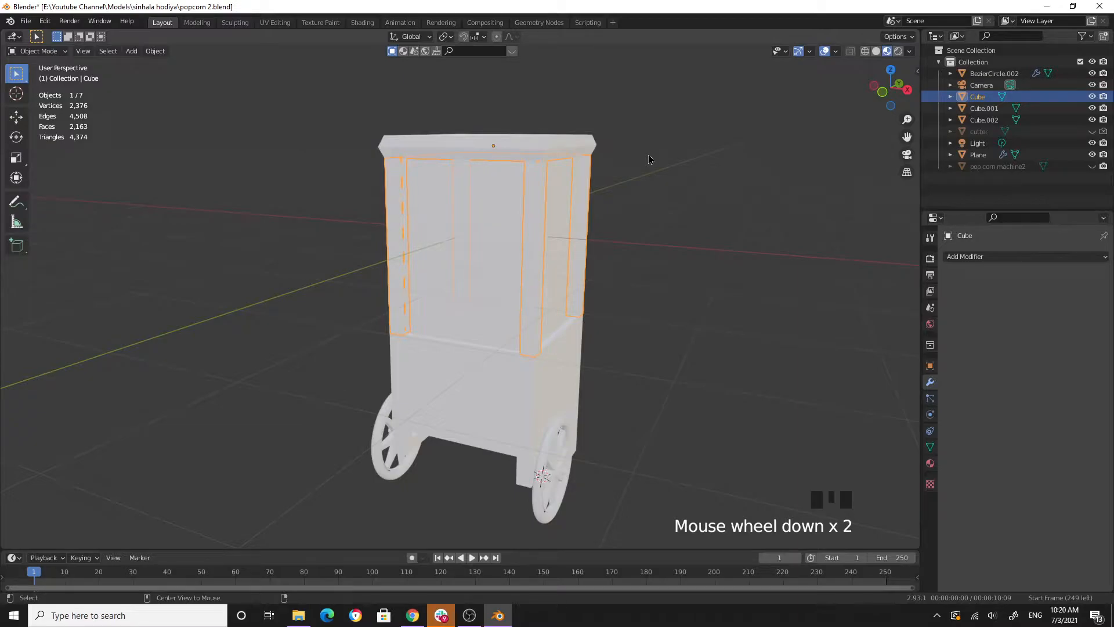
Unhide all hidden objects and examine the striped roof in the popcorn machine reference image.
key(alt+h)
click(683, 217)
click(153, 137)
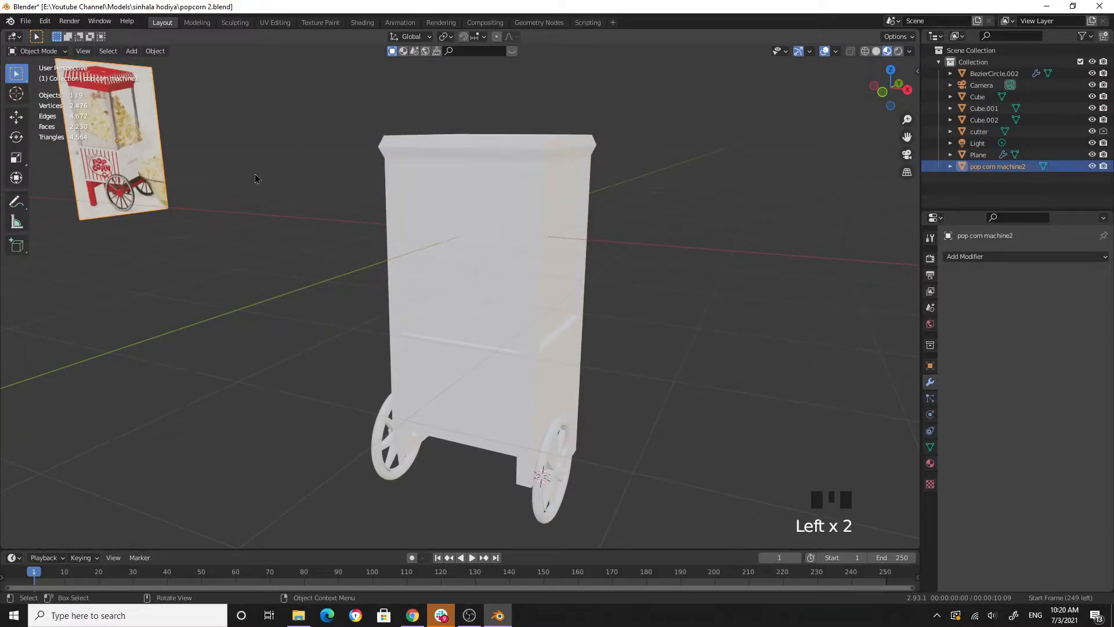
scroll(257, 172, up, 1)
middle_drag(248, 159, 373, 214)
scroll(260, 120, down, 2)
scroll(348, 187, up, 3)
key(KP_Decimal)
middle_drag(499, 232, 456, 147)
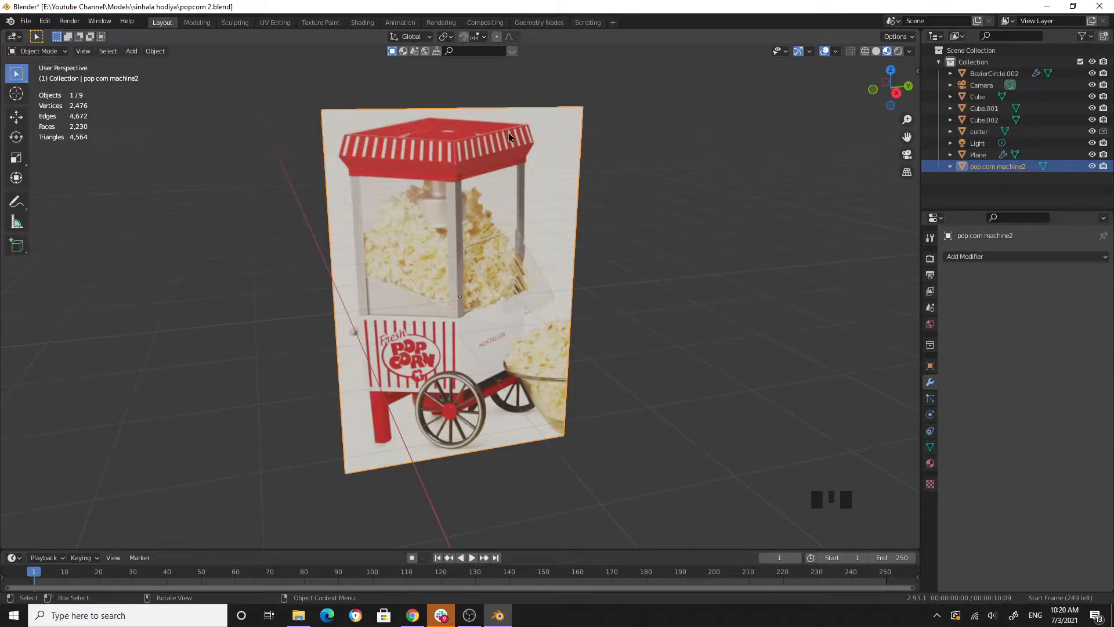
Go back to the cart, select the separated roof object and enter Edit Mode on it.
scroll(627, 224, down, 9)
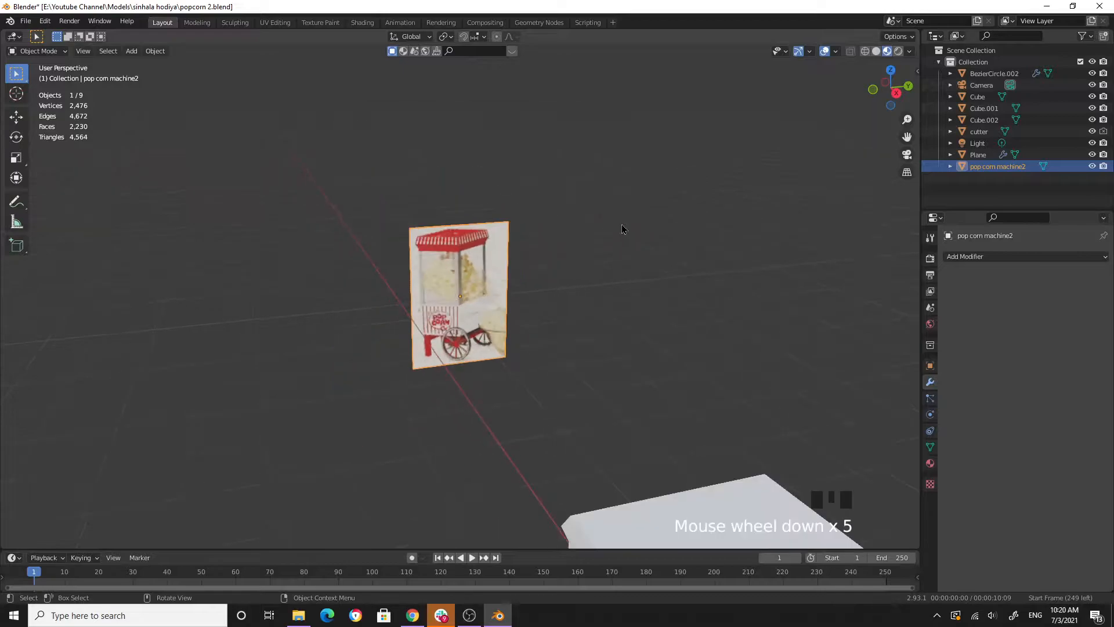
click(561, 433)
key(KP_Decimal)
scroll(579, 346, up, 1)
middle_drag(580, 346, 457, 189)
click(536, 239)
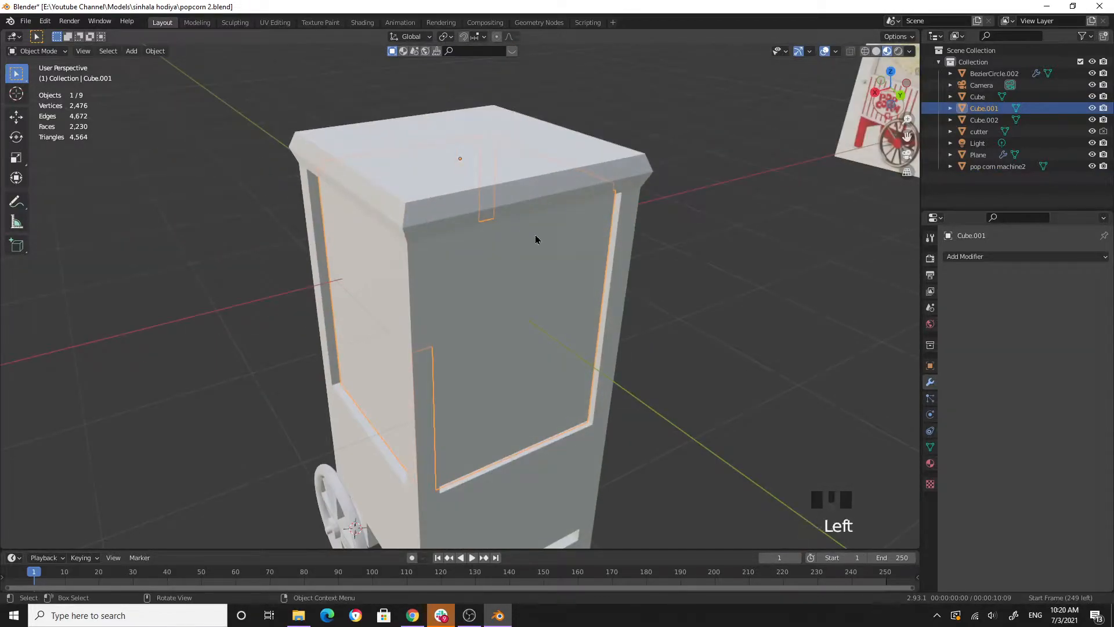
click(515, 197)
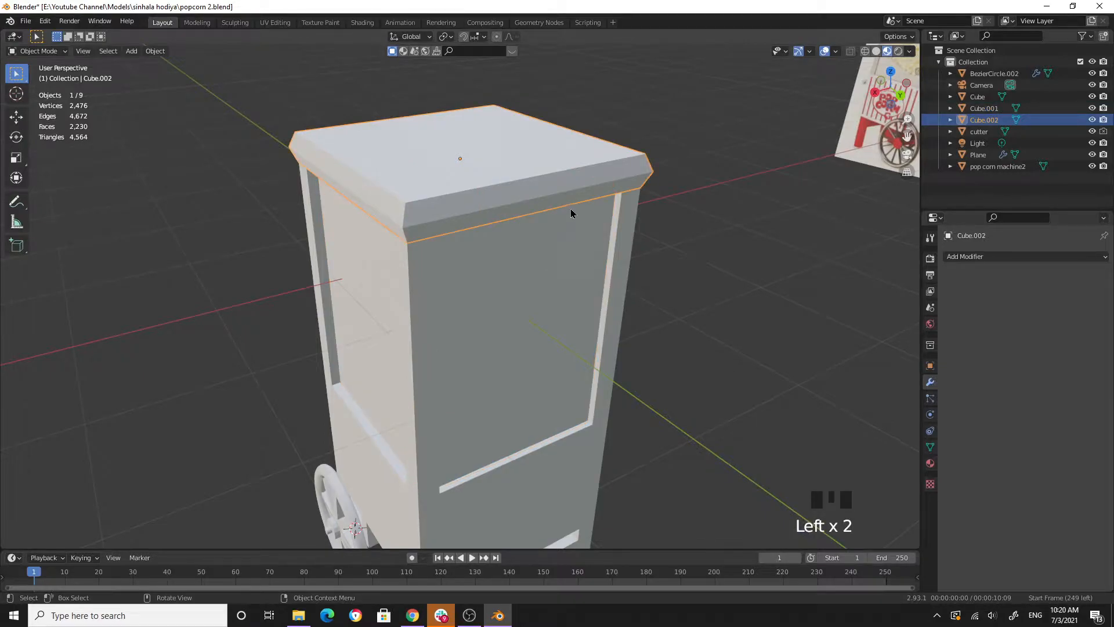
key(Tab)
middle_drag(569, 208, 254, 233)
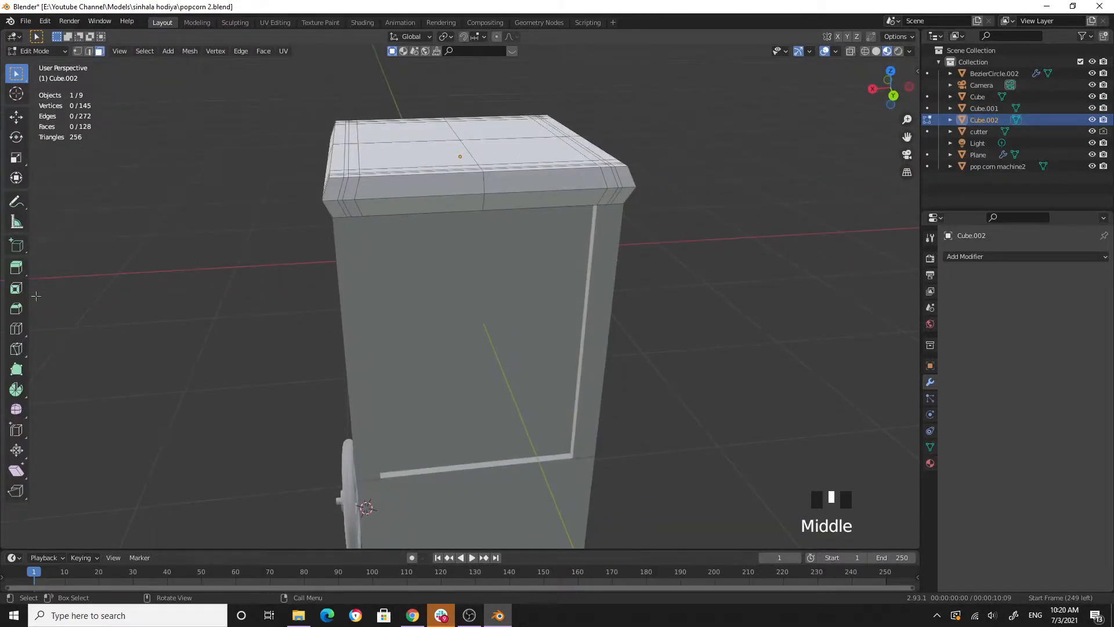
Add a loop cut across one half of the roof's front side and set it to 6 cuts.
click(16, 328)
click(422, 200)
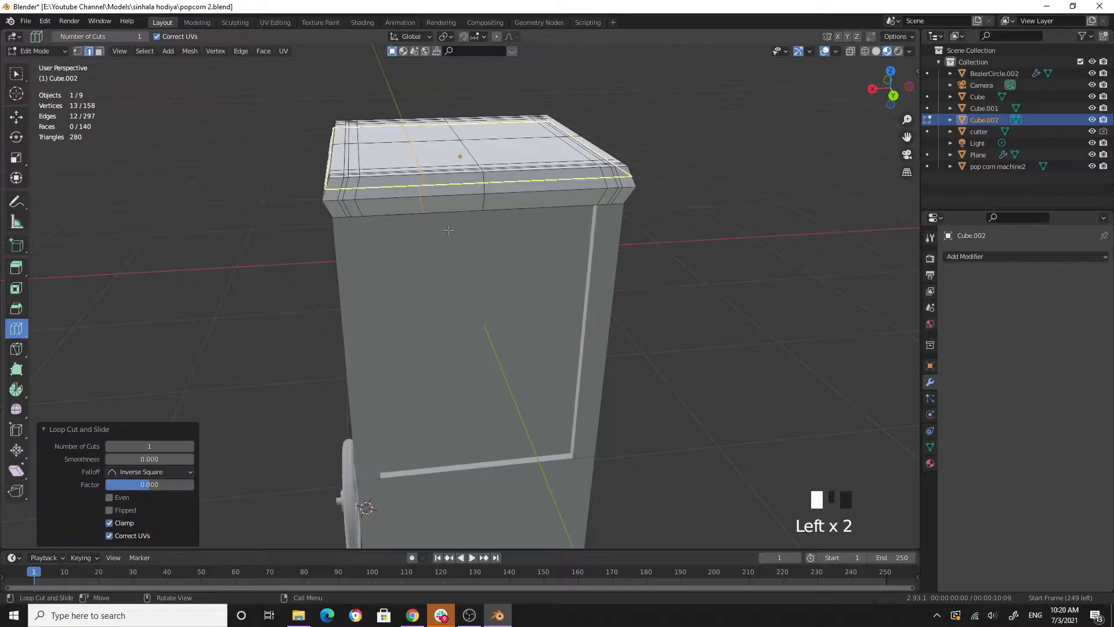
click(190, 446)
click(190, 445)
click(190, 446)
click(189, 445)
click(190, 445)
click(190, 446)
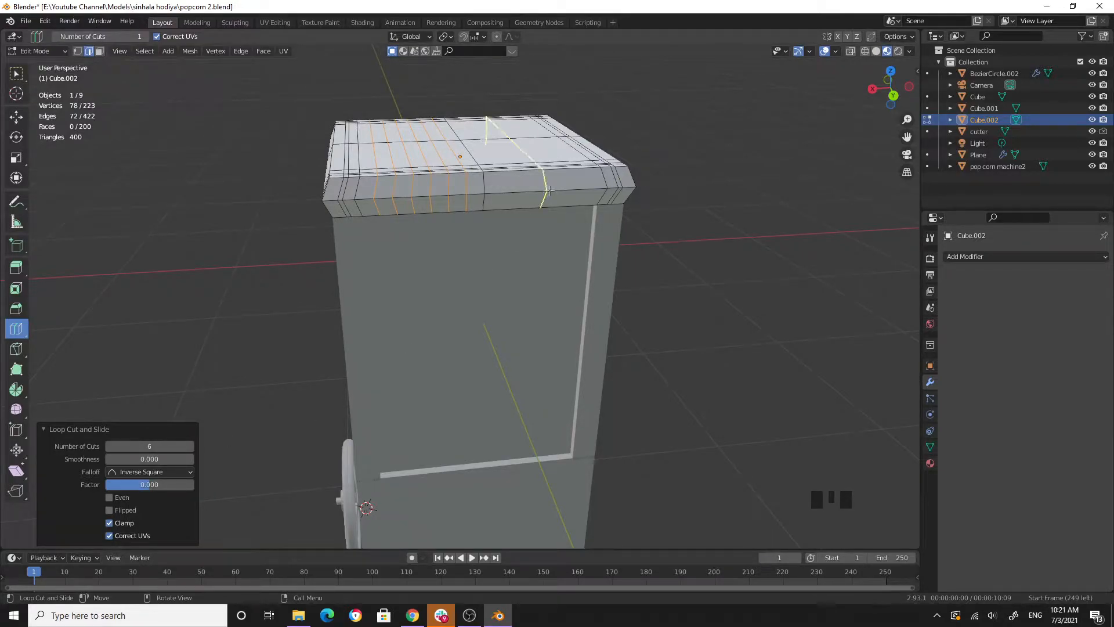
Add another loop cut across the other half of the same roof side, with 6 cuts.
click(537, 174)
click(190, 445)
click(191, 445)
click(191, 445)
click(190, 446)
click(190, 446)
click(191, 446)
click(191, 446)
Loop cut one half of the roof's adjacent side with 6 cuts.
middle_drag(360, 298, 462, 307)
click(503, 177)
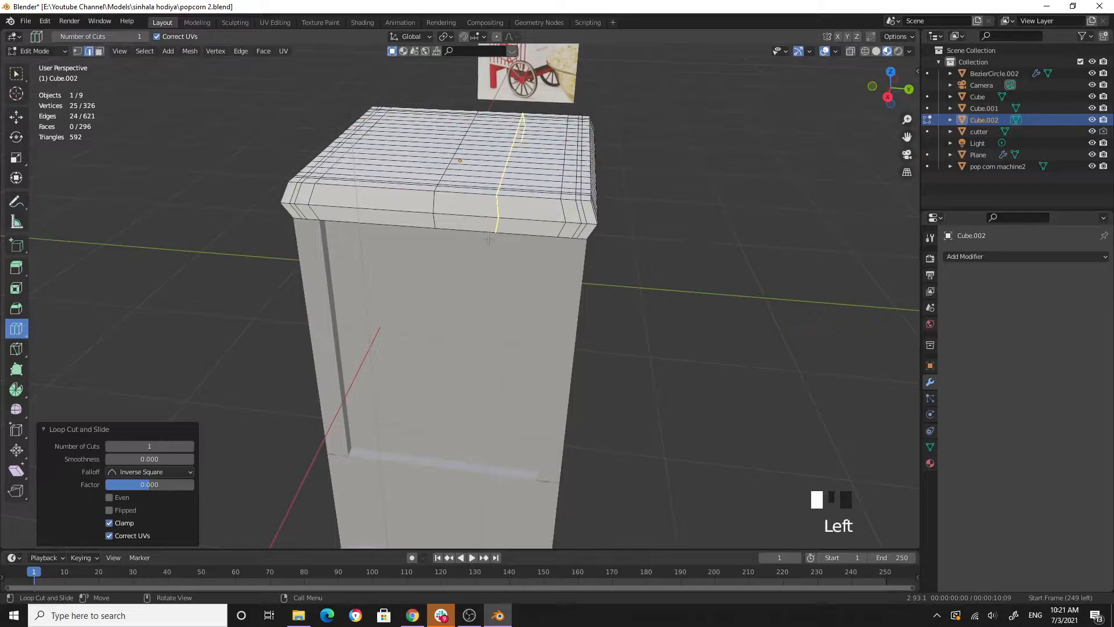
click(191, 450)
click(190, 450)
click(190, 450)
click(191, 450)
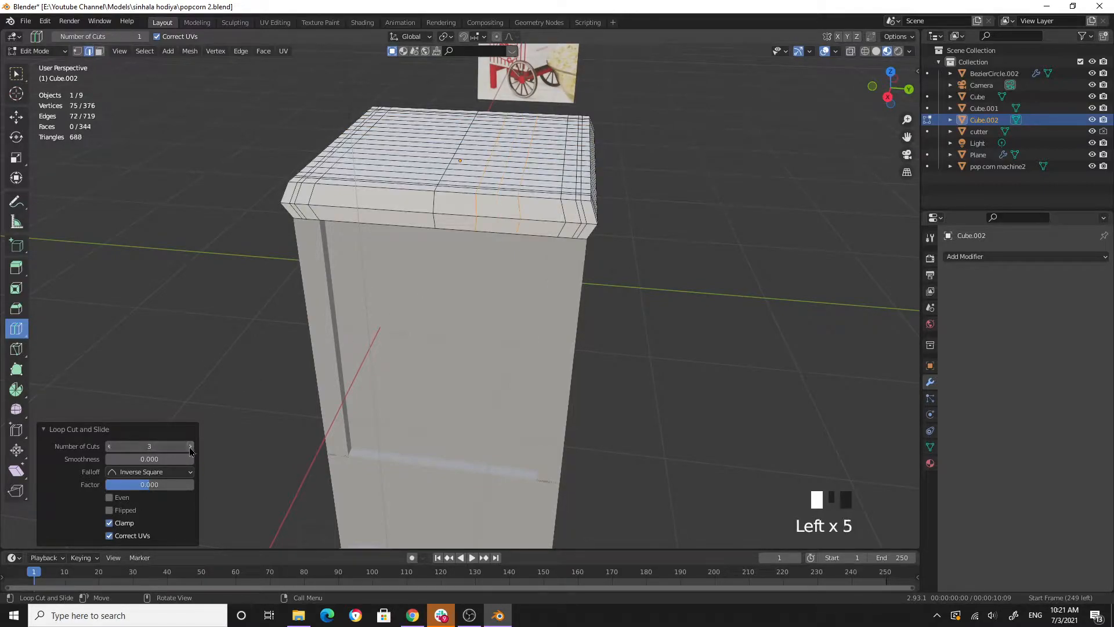
click(190, 450)
click(190, 447)
click(191, 447)
Loop cut the remaining half of the adjacent roof side with 6 cuts, then switch to the selection tool and deselect everything.
click(191, 446)
click(191, 446)
click(191, 445)
click(190, 445)
click(191, 446)
click(191, 445)
click(190, 446)
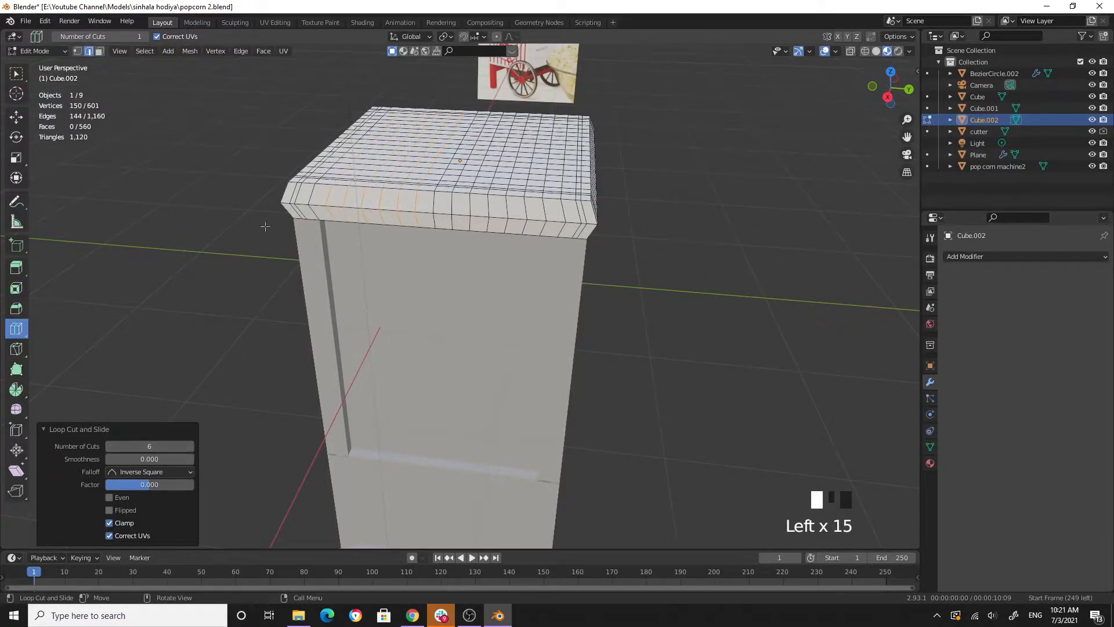
click(17, 73)
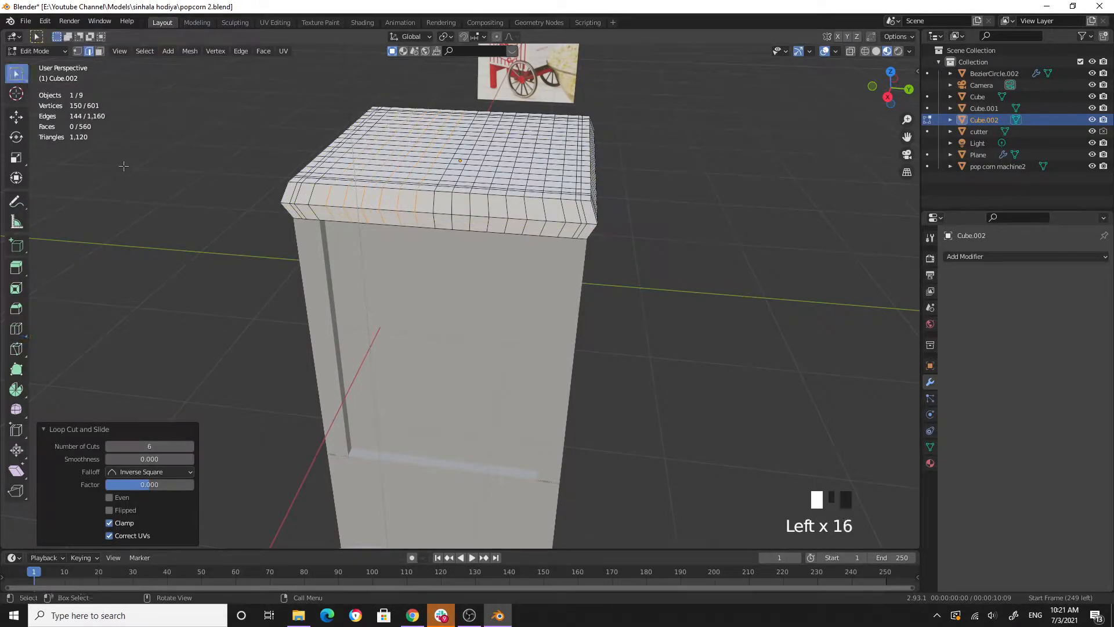
click(124, 166)
In Object Mode, add a new material to the roof with a red base color of hue 0.996, saturation 0.915 and value 0.800.
middle_drag(505, 406, 527, 368)
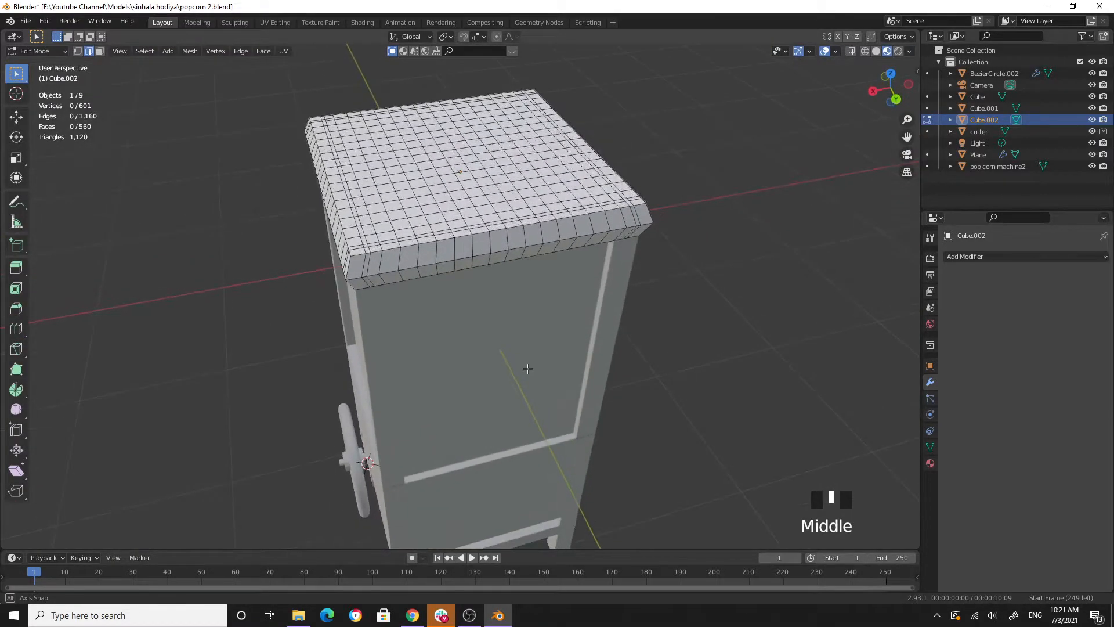
middle_drag(503, 242, 492, 211)
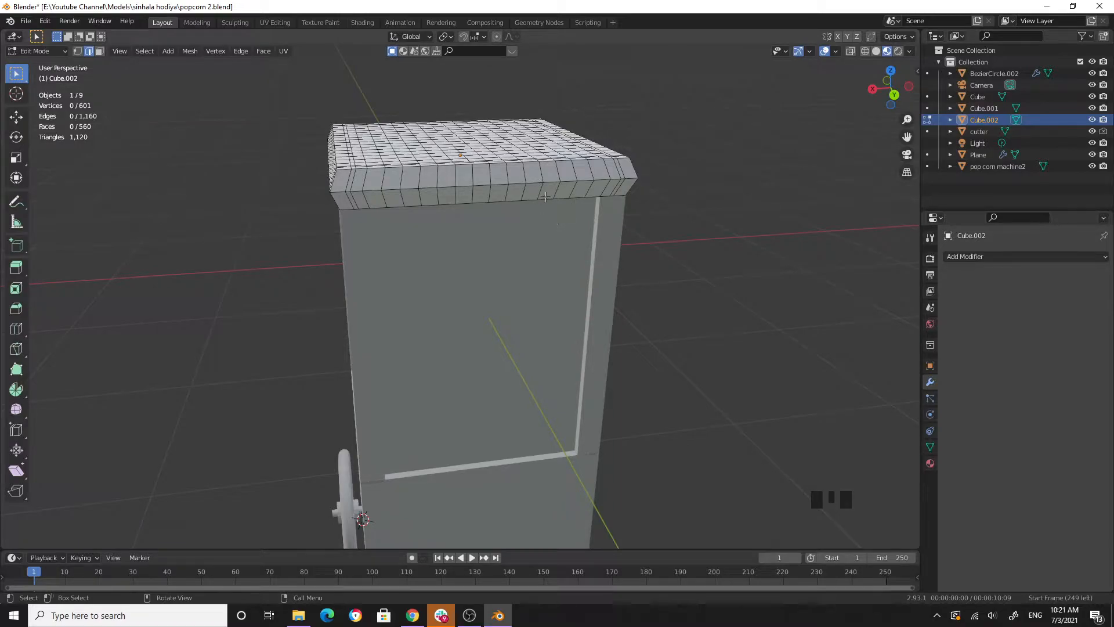
click(514, 181)
key(Tab)
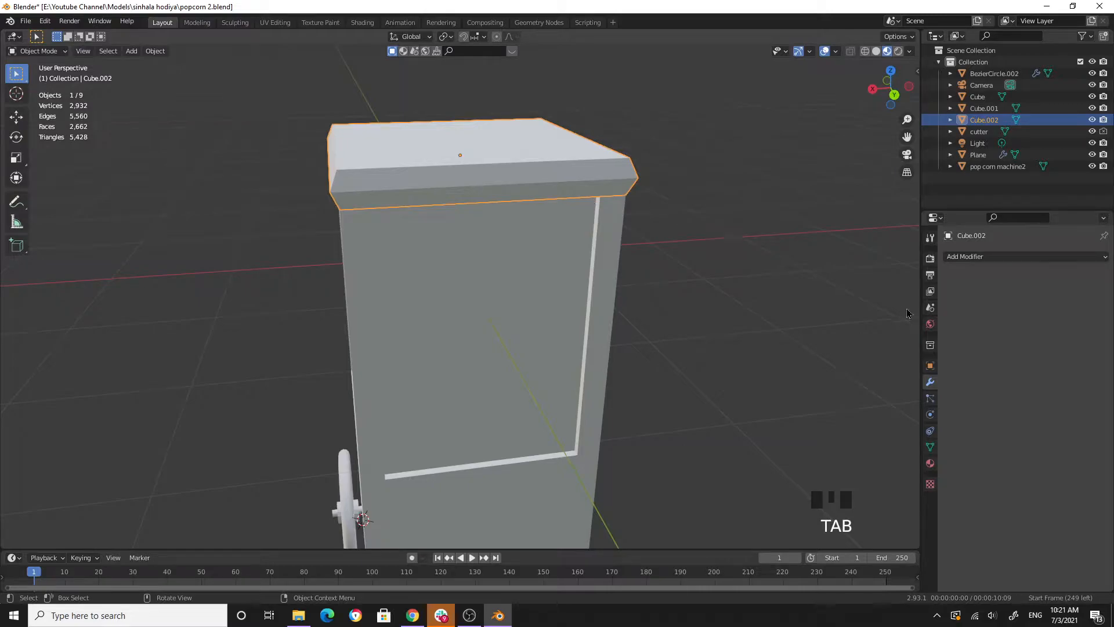
click(930, 463)
click(1034, 306)
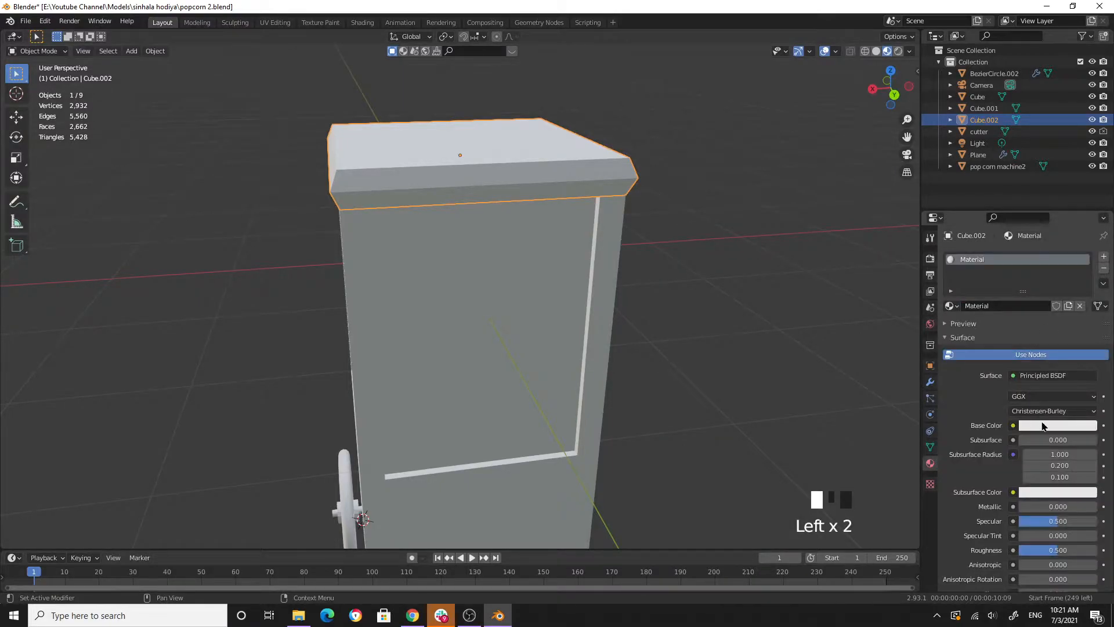
click(1047, 425)
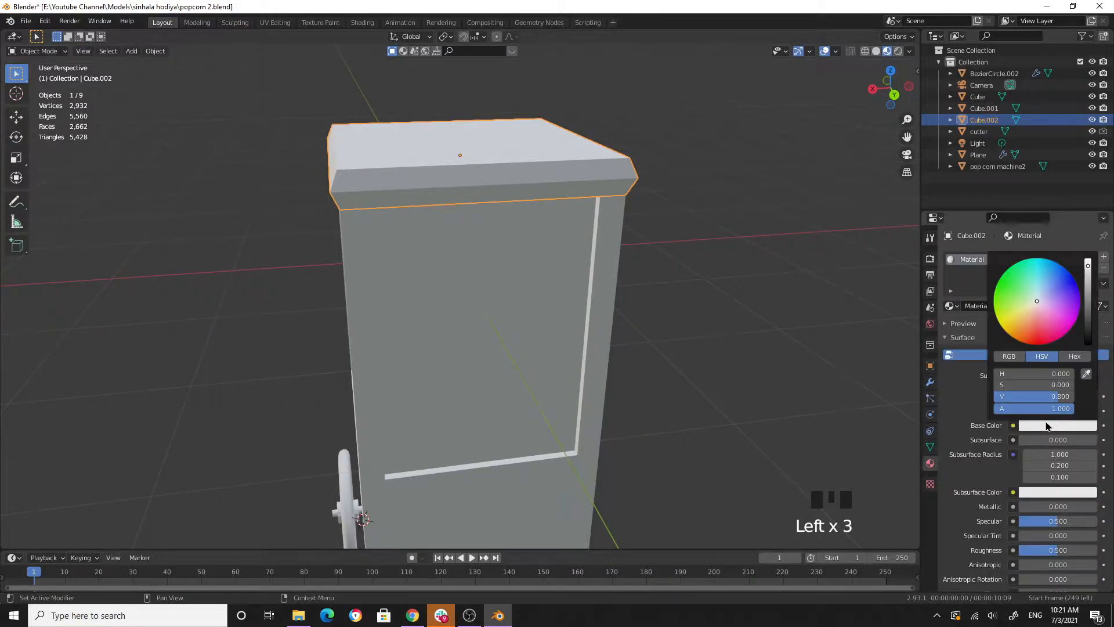
click(1038, 330)
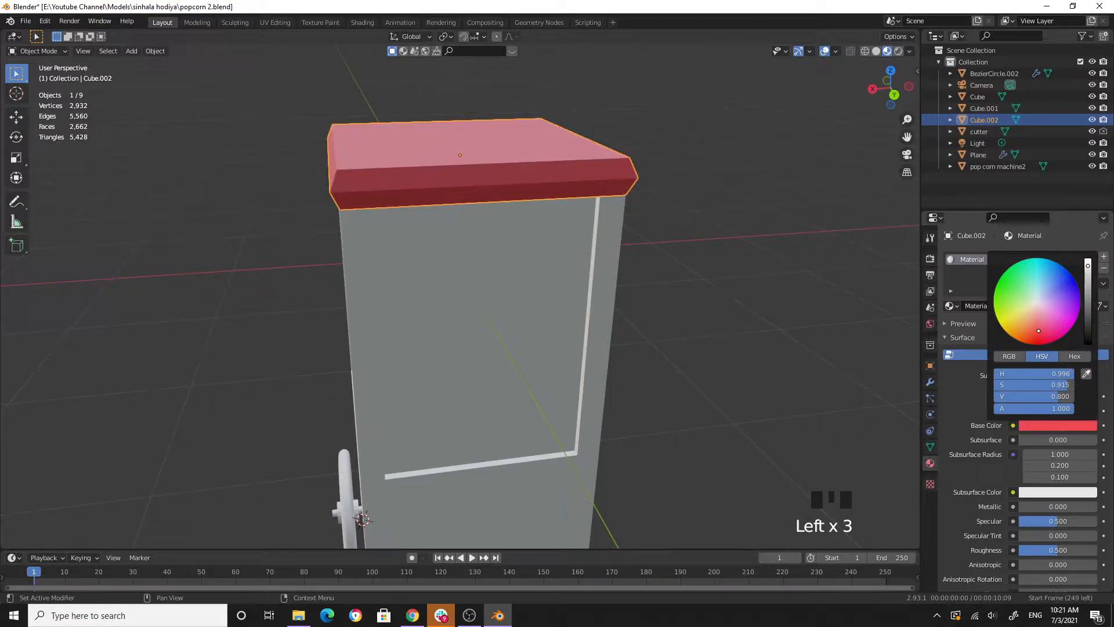
Set the red roof material's Metallic to 1.000 and Roughness to 0.294.
scroll(1020, 474, down, 2)
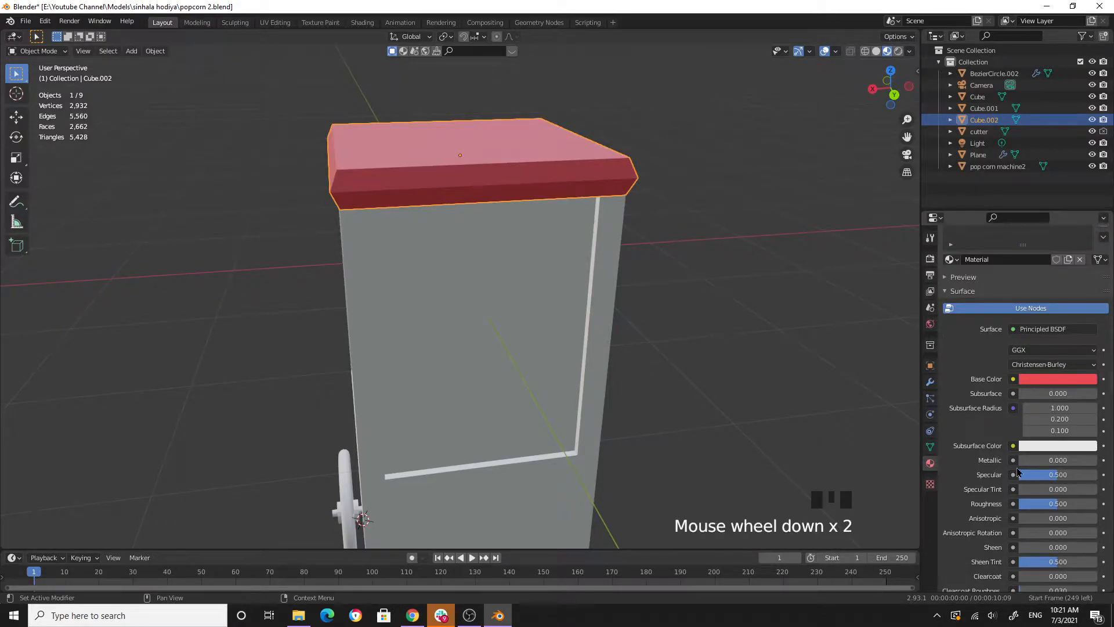
drag(1030, 460, 1097, 460)
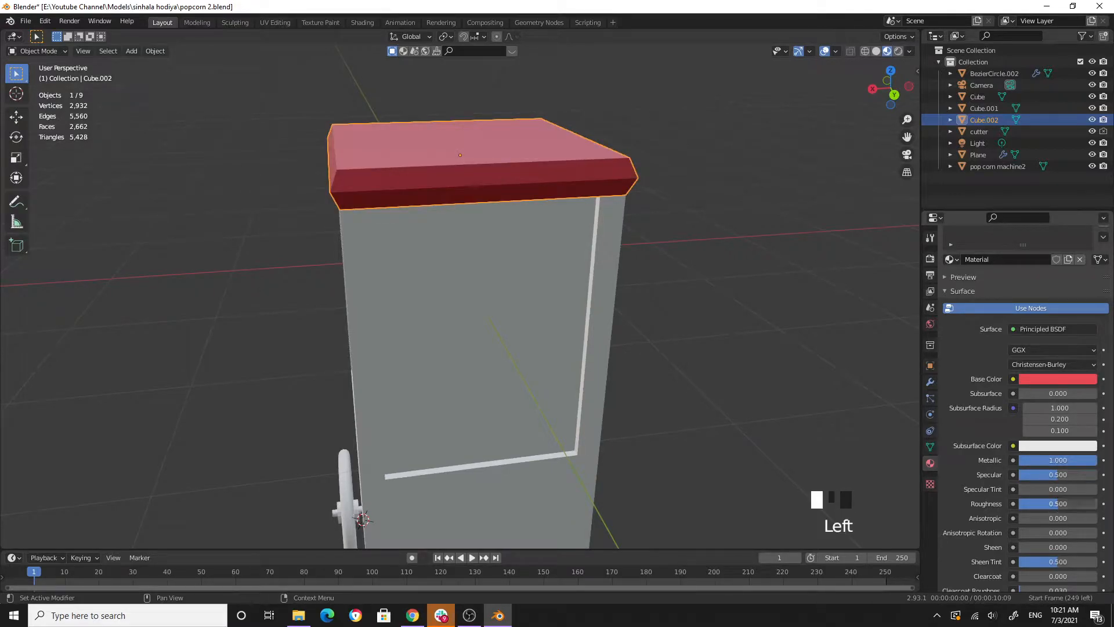
drag(1054, 503, 1042, 504)
click(700, 305)
In Edit Mode, use face selection to select the face loop around the roof's upper sloped rim.
middle_drag(700, 305, 607, 260)
click(532, 187)
scroll(589, 237, up, 2)
key(Tab)
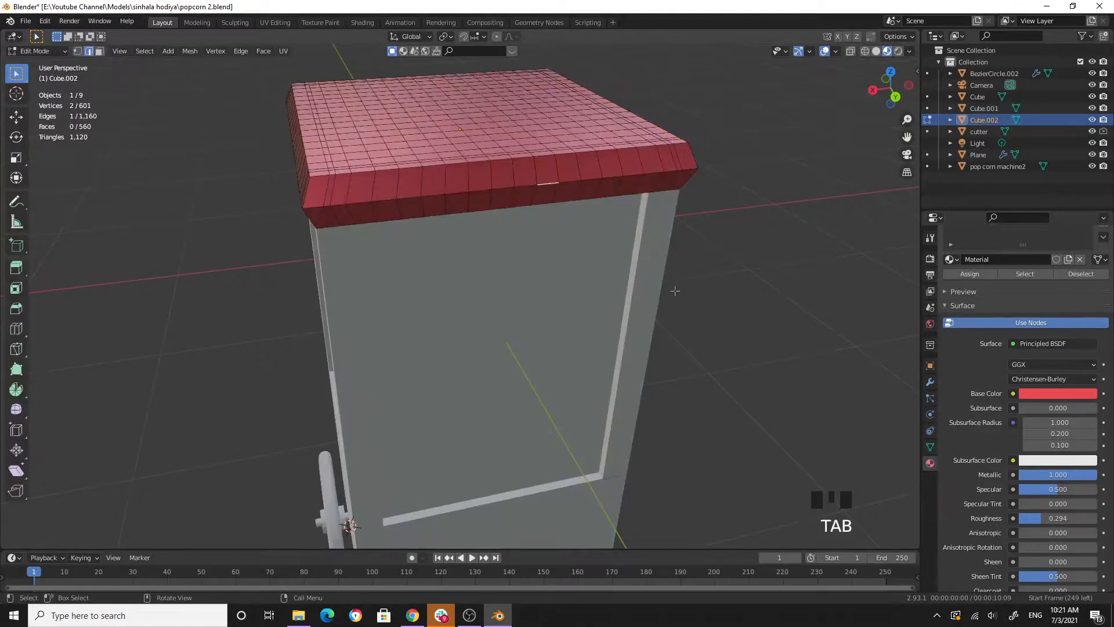
middle_drag(682, 291, 544, 228)
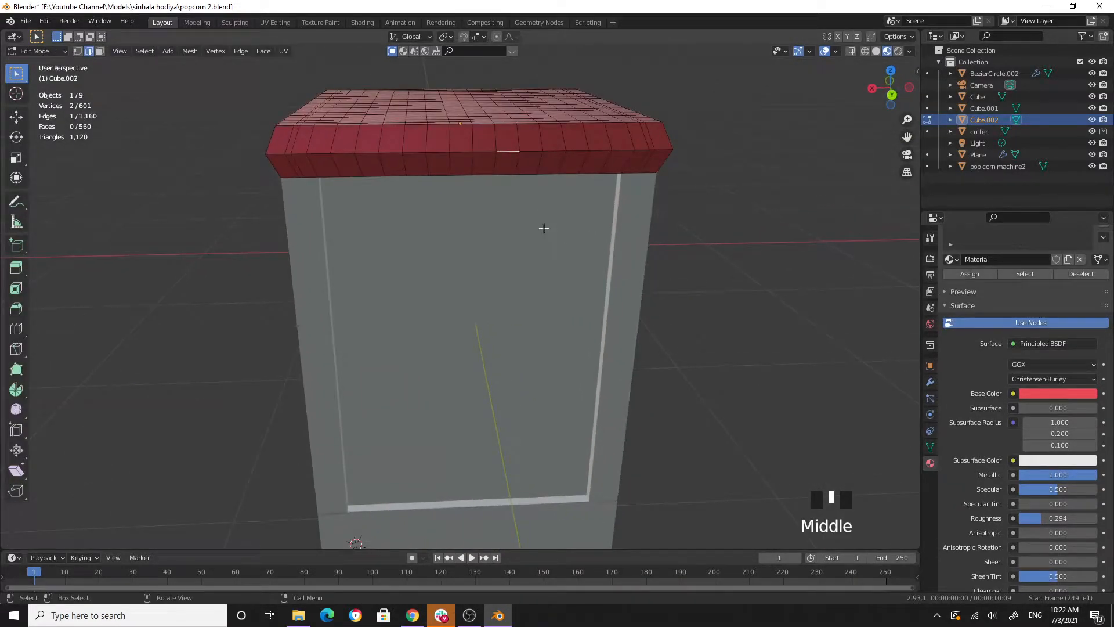
click(321, 157)
alt+click(333, 161)
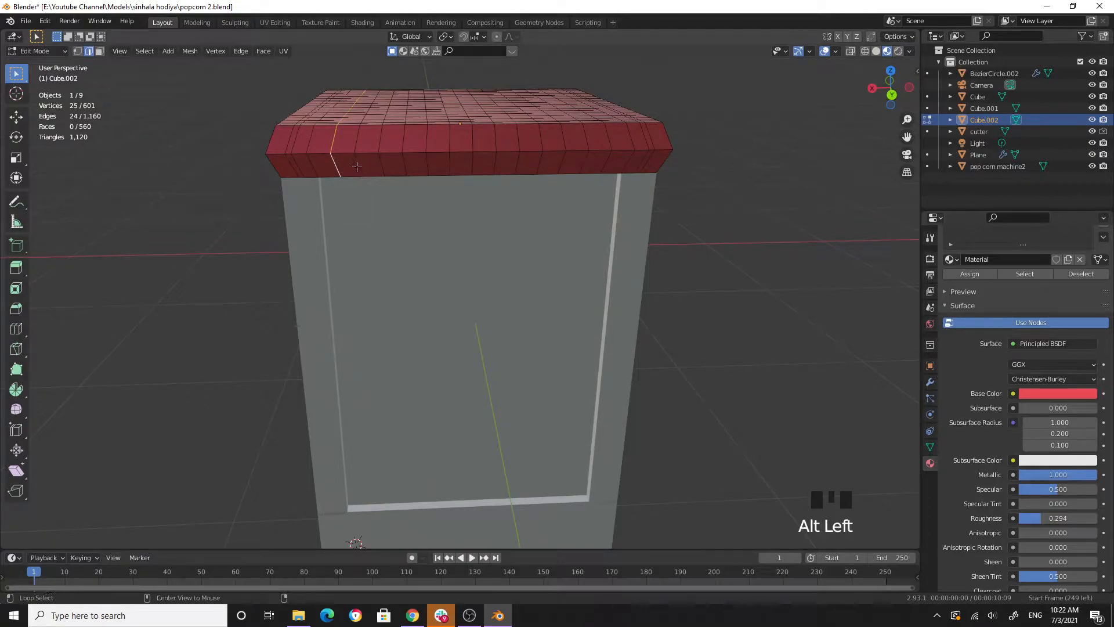
click(100, 51)
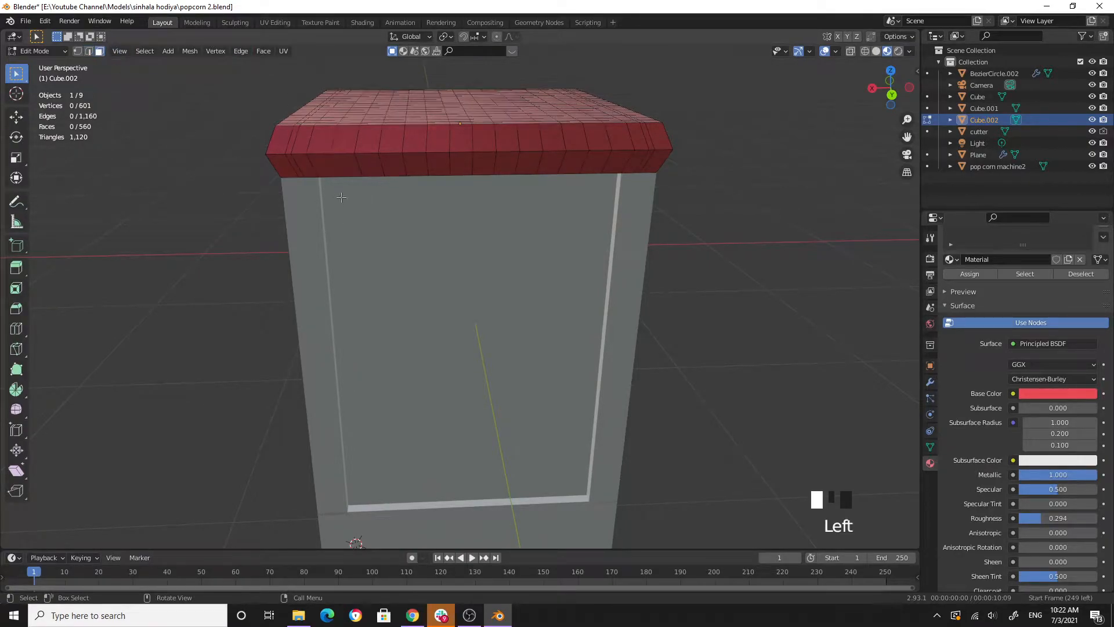
alt+click(335, 168)
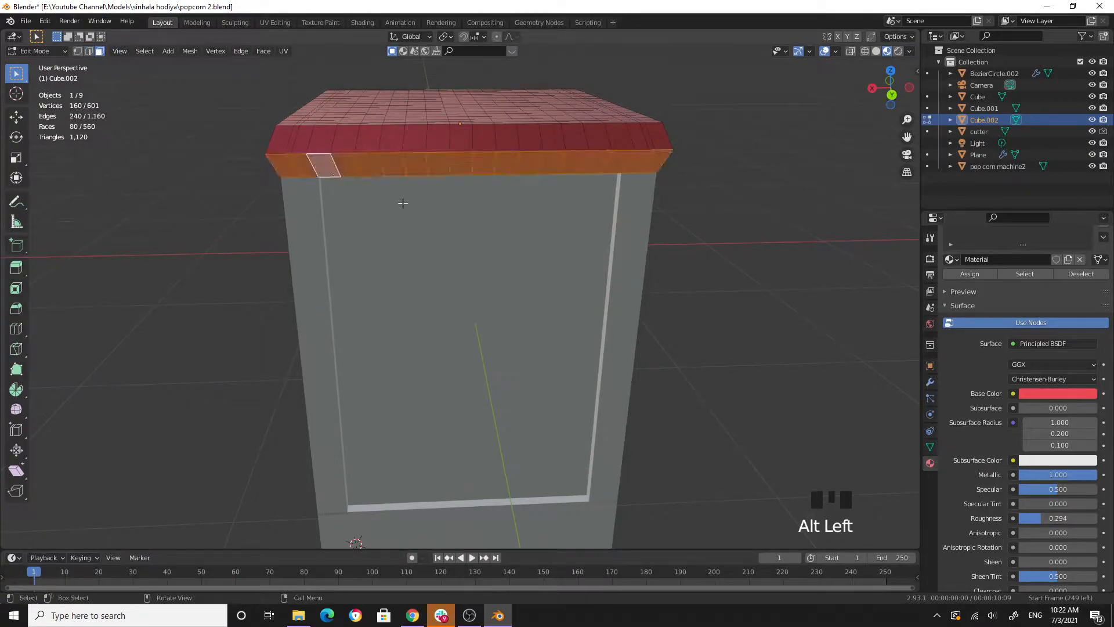
alt+click(331, 142)
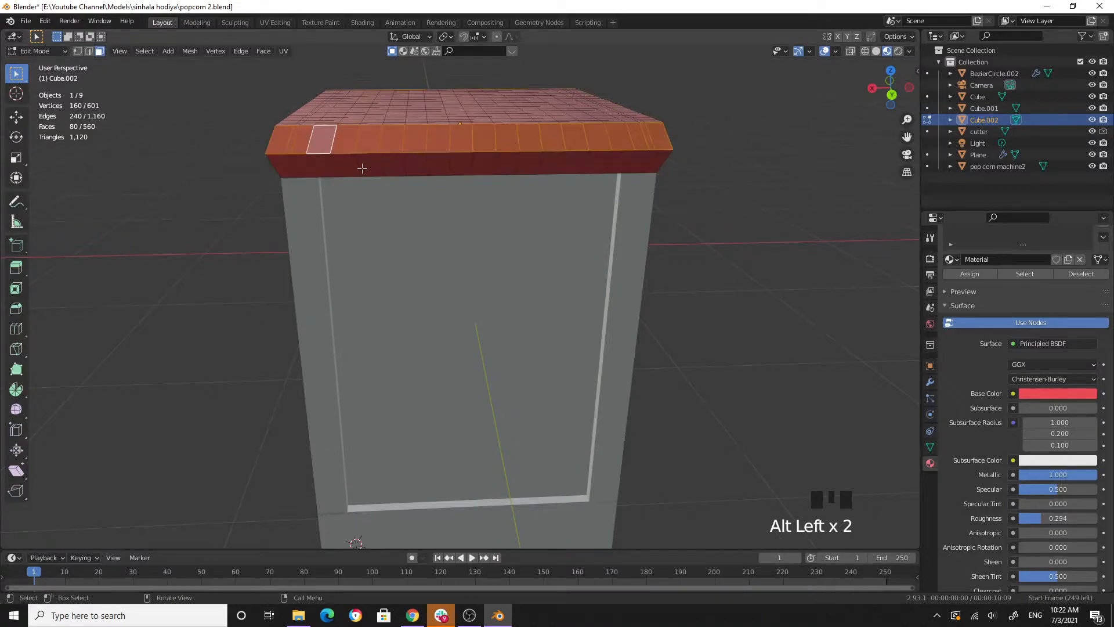
Apply Checker Deselect to the rim's face loop with 1 deselected, 1 selected and offset 0.
click(145, 51)
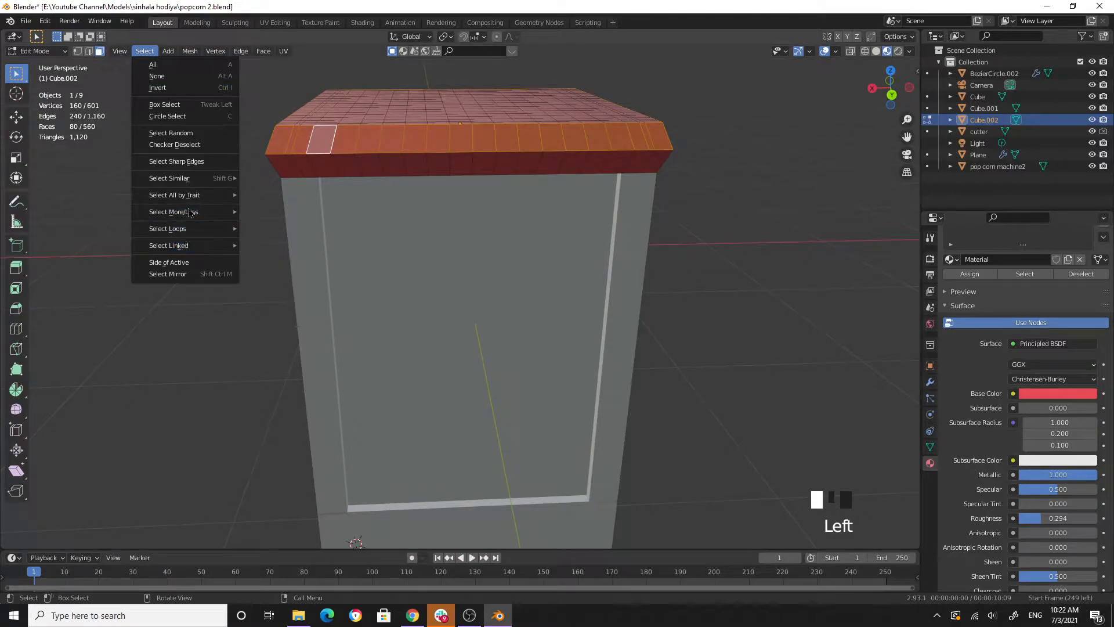
click(197, 152)
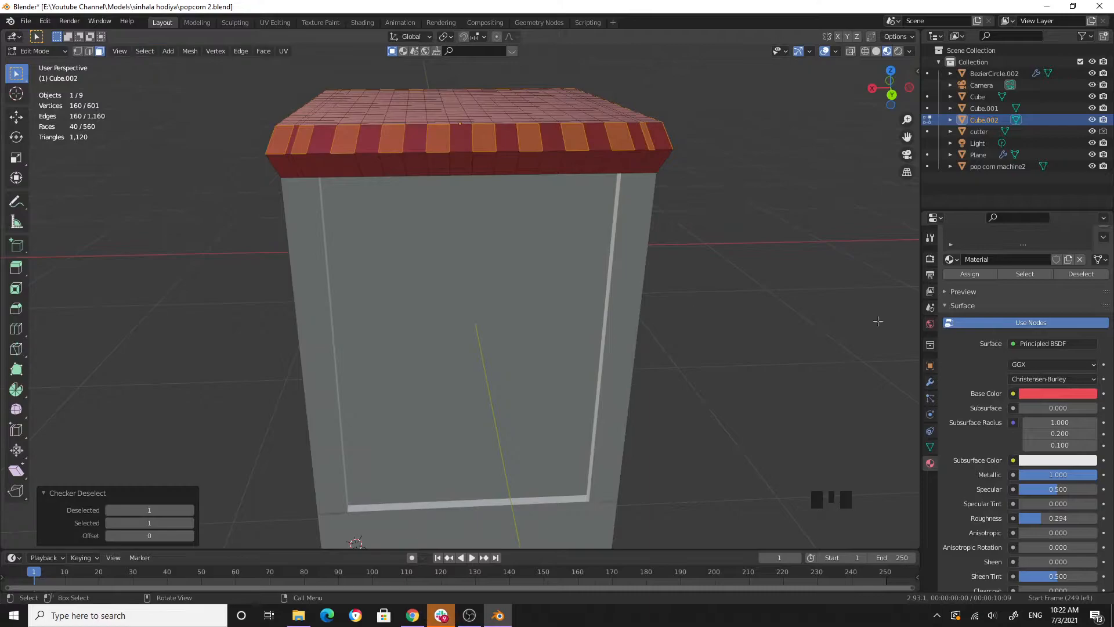
middle_drag(747, 260, 621, 294)
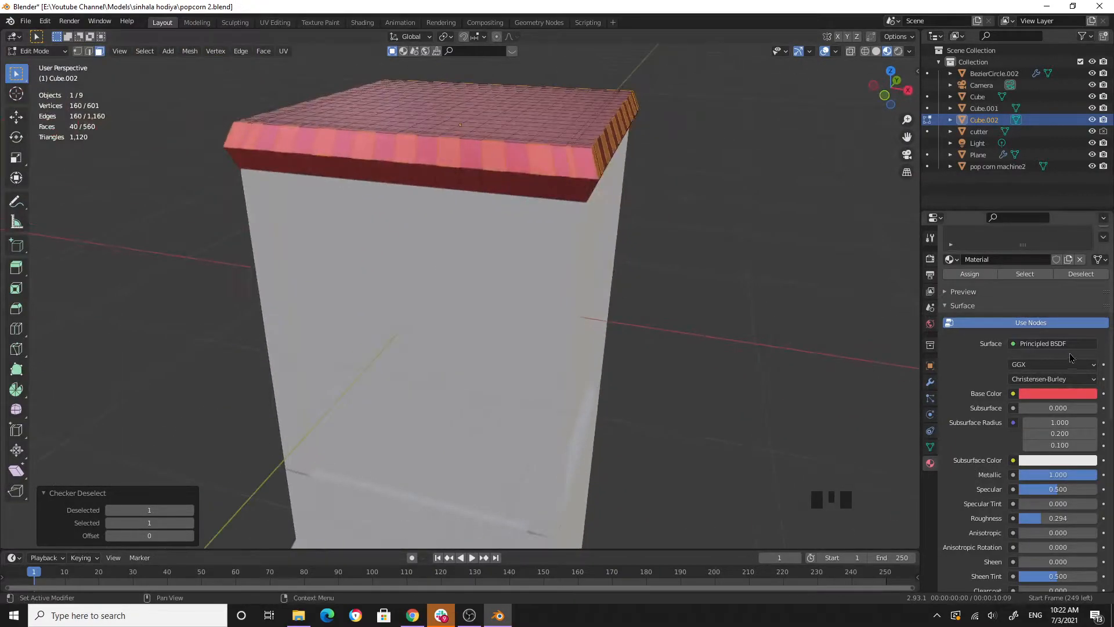
Add a second material with the default white base color, assign it to the alternating rim faces, and clear the selection.
scroll(1041, 275, up, 3)
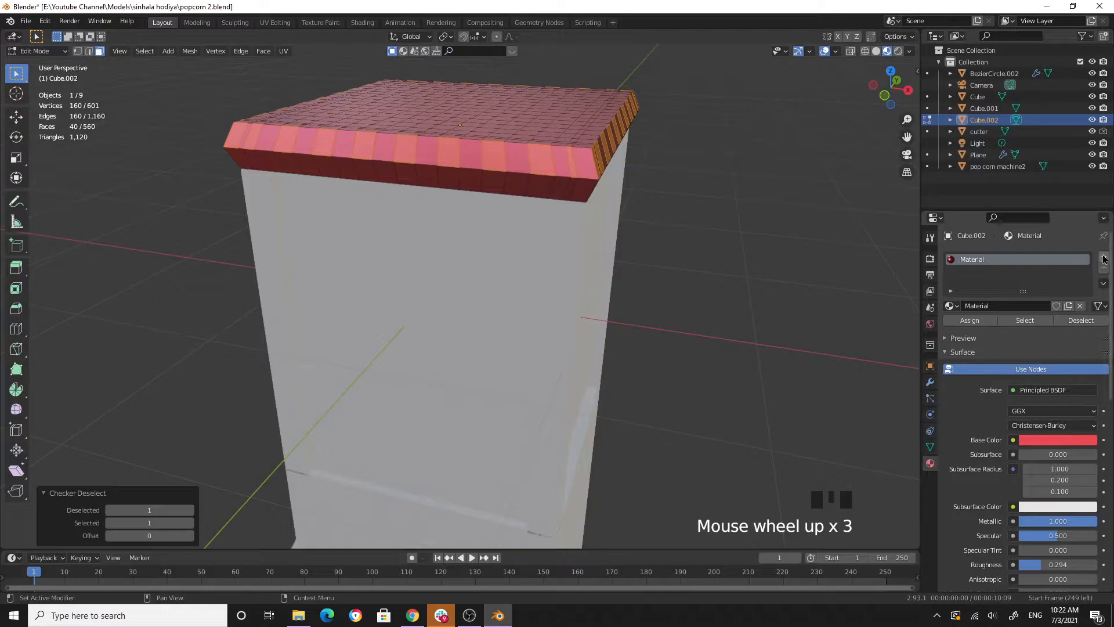
click(1103, 256)
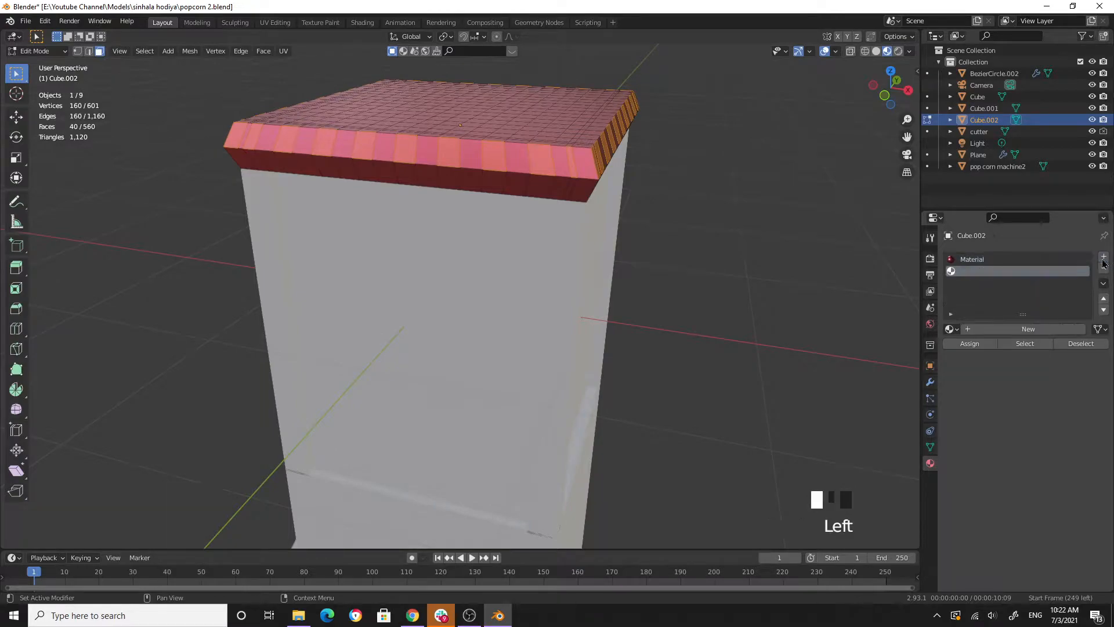
click(1010, 329)
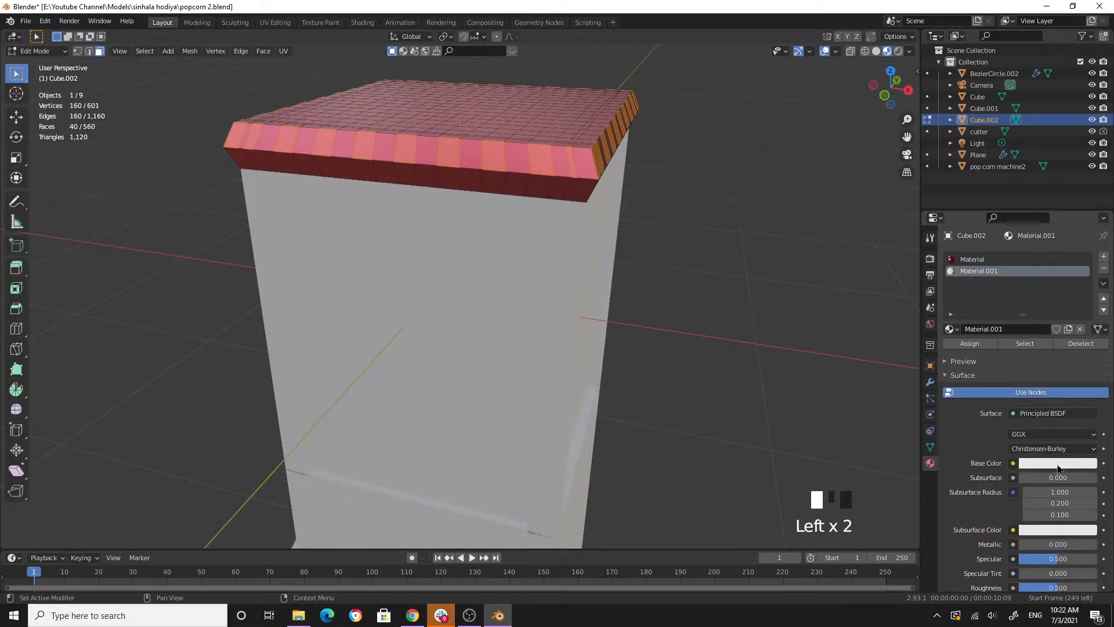
click(969, 344)
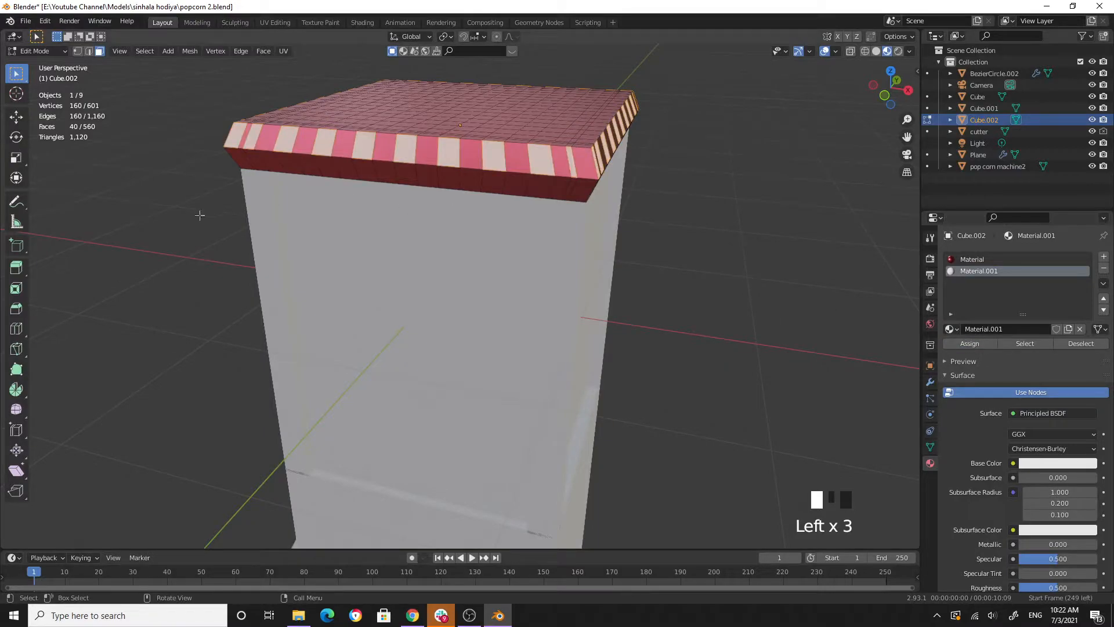
click(154, 270)
Examine the striped roof rim from several sides, returning to Object Mode with nothing selected.
middle_drag(442, 292, 316, 286)
scroll(316, 286, down, 2)
middle_drag(580, 273, 608, 273)
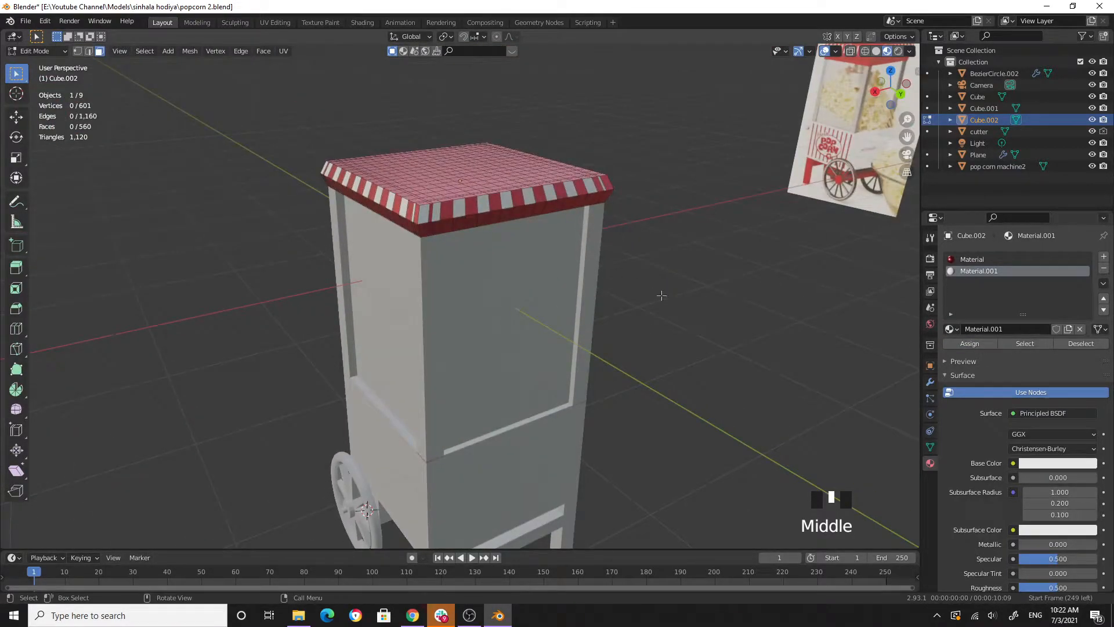
middle_drag(607, 277, 587, 226)
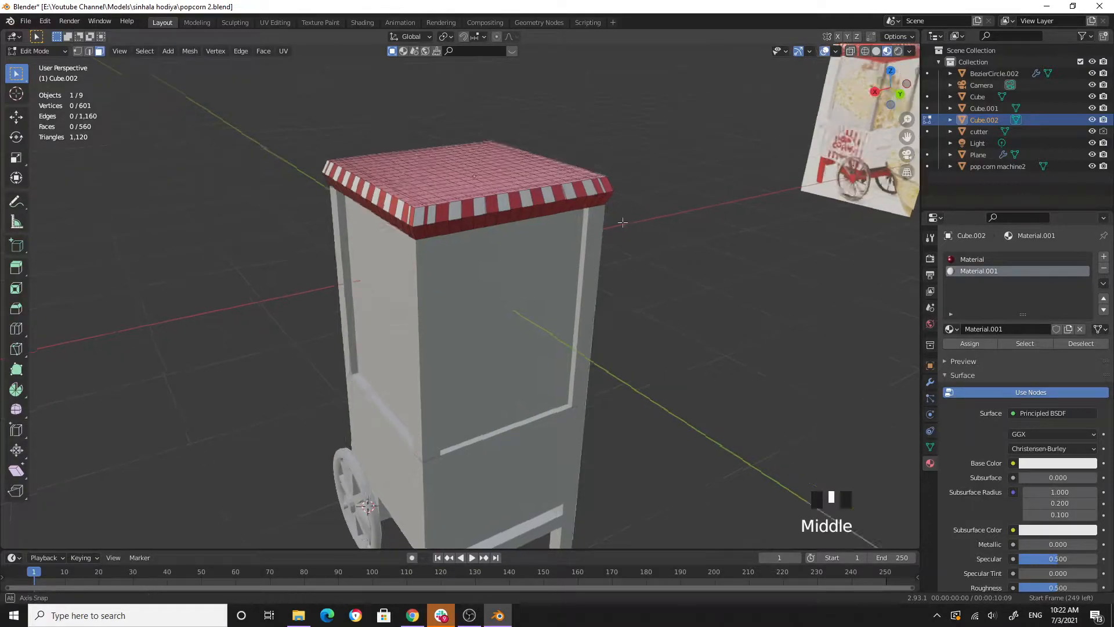
scroll(588, 225, up, 2)
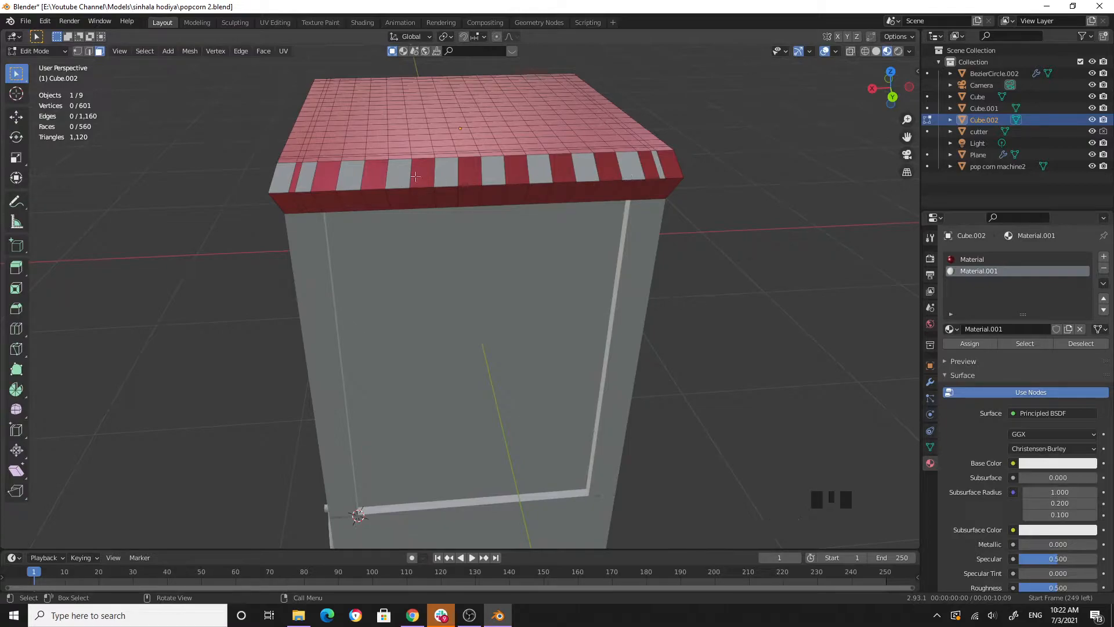
middle_drag(784, 266, 708, 254)
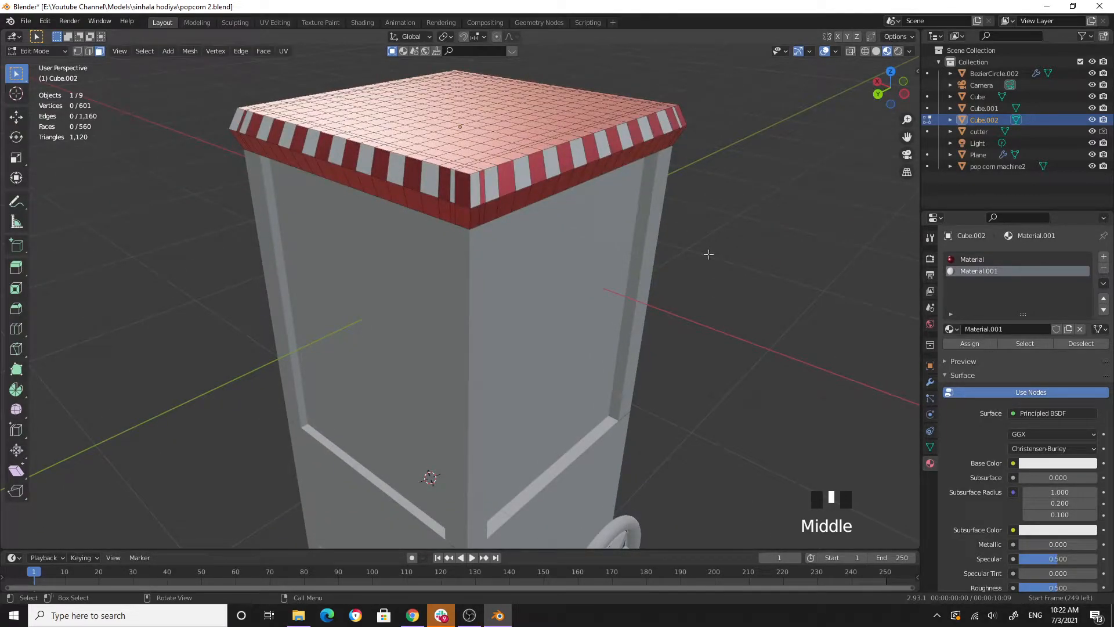
key(Tab)
click(708, 257)
middle_drag(708, 257, 753, 293)
scroll(699, 288, down, 4)
click(719, 298)
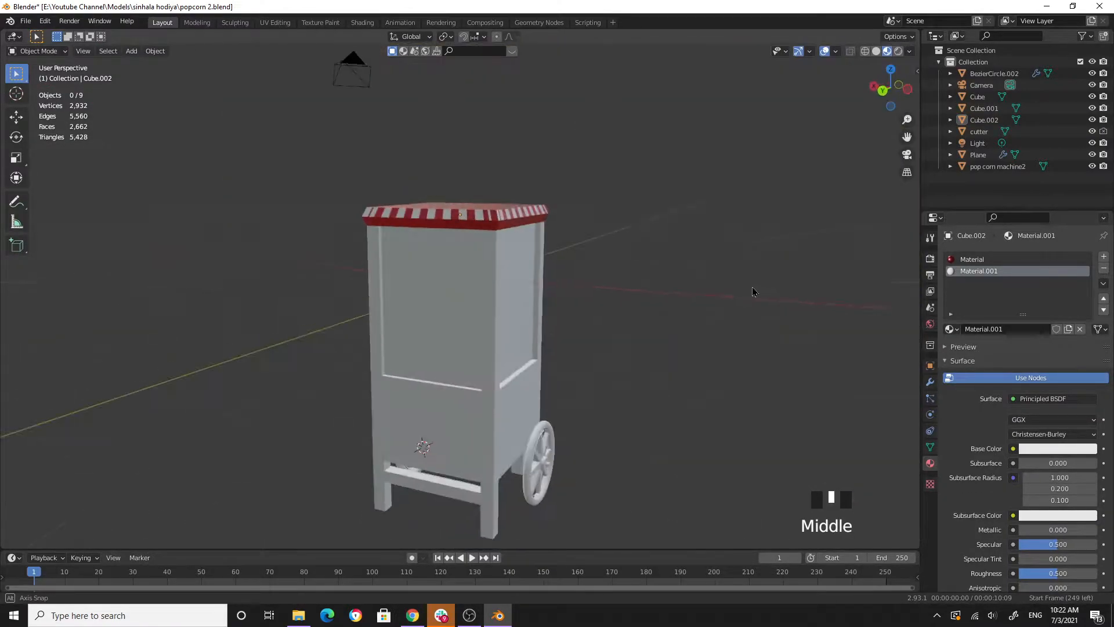
Scale the roof along Z by a factor of 1.583.
scroll(626, 282, up, 2)
middle_drag(626, 281, 616, 285)
click(482, 174)
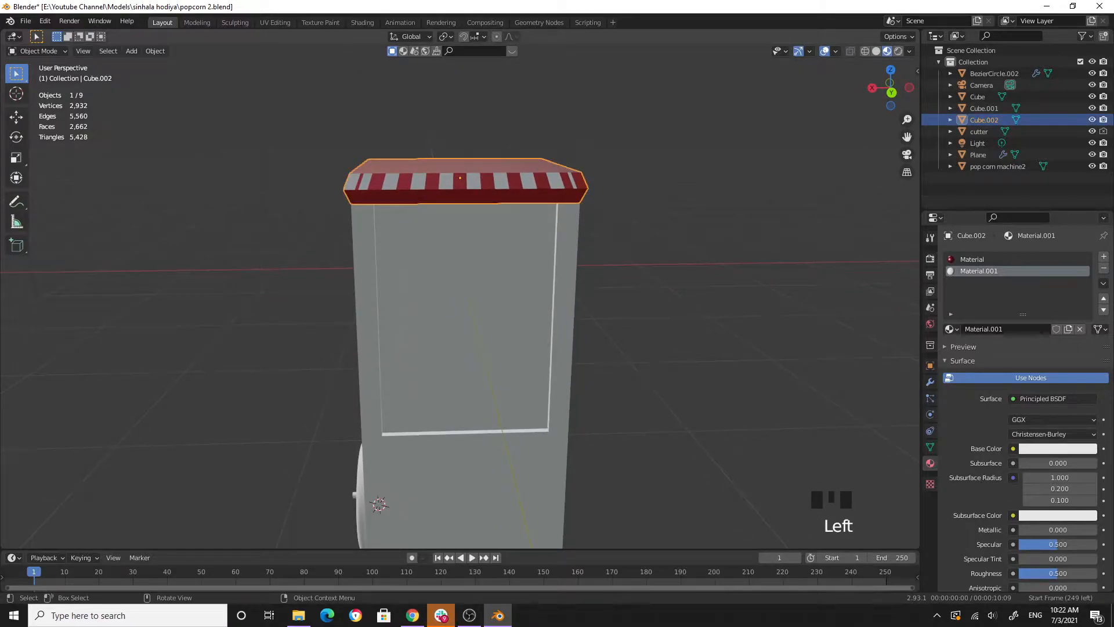
key(s)
key(z)
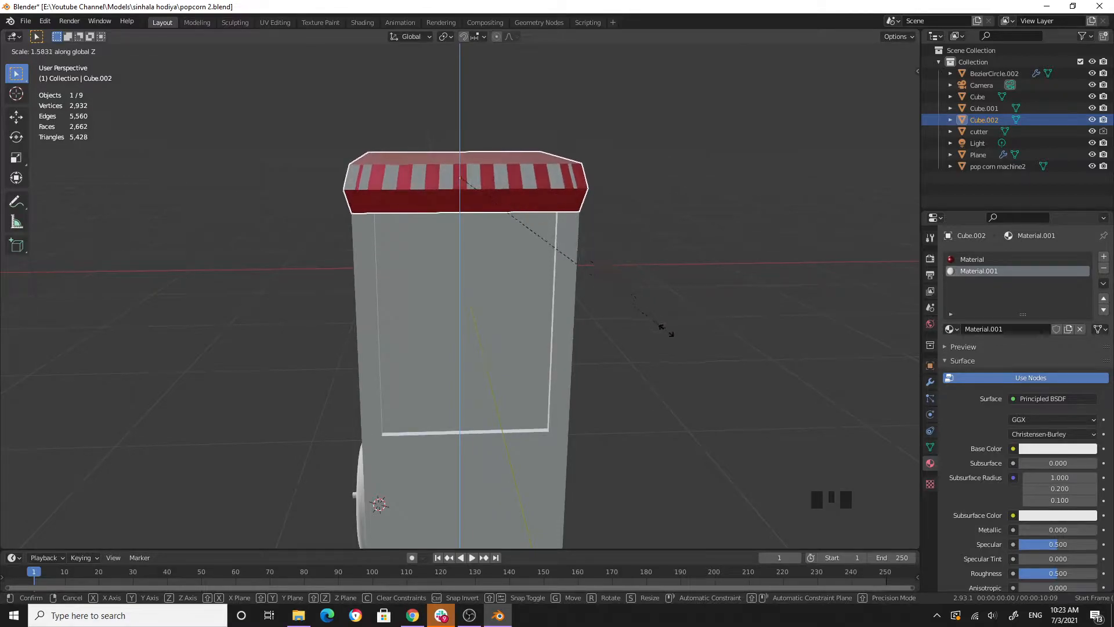
click(664, 325)
Move the roof slightly upward along Z on the cart body and save the file.
key(g)
key(z)
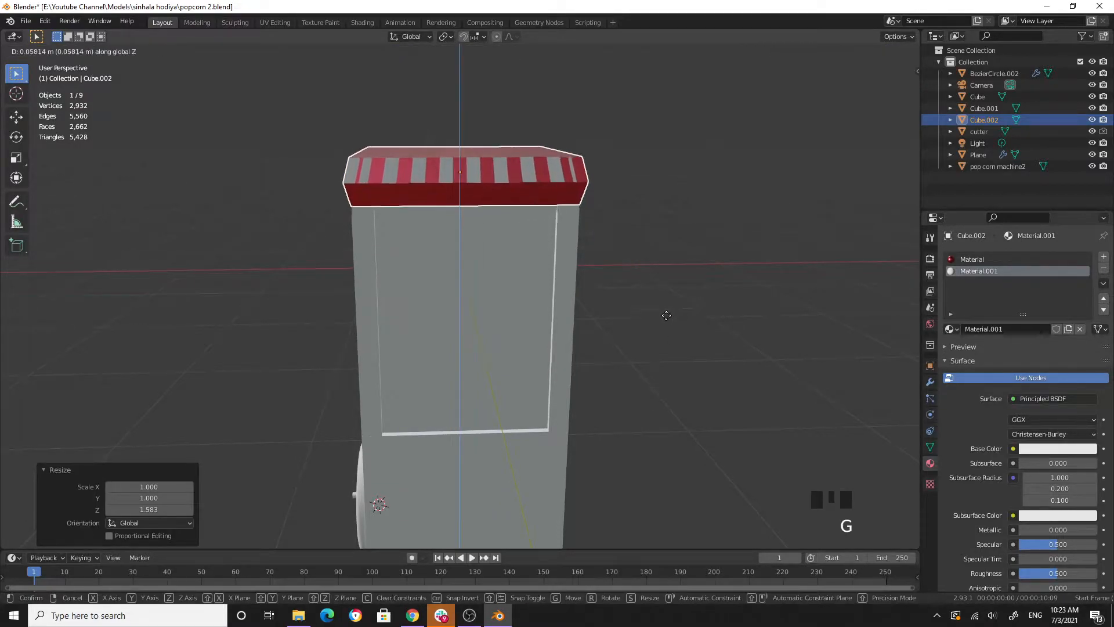
click(667, 324)
click(667, 323)
middle_drag(701, 328, 631, 323)
scroll(707, 341, down, 1)
middle_drag(706, 340, 578, 329)
key(ctrl+s)
Add a new material to the cart's glass panels and set its surface shader to Glass BSDF.
click(520, 313)
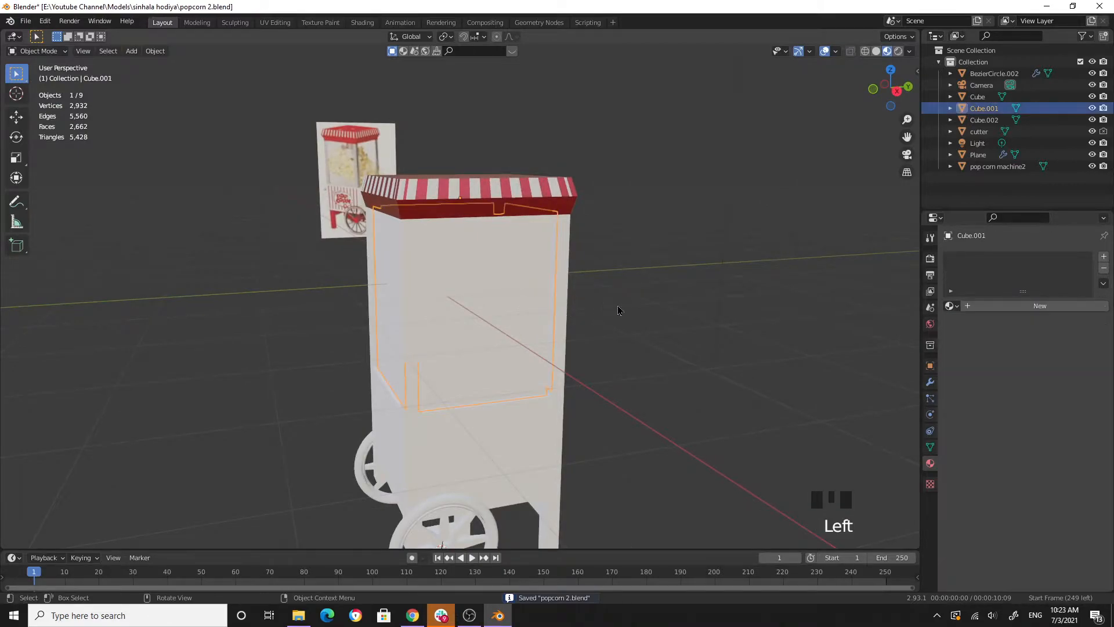
middle_drag(655, 335, 583, 342)
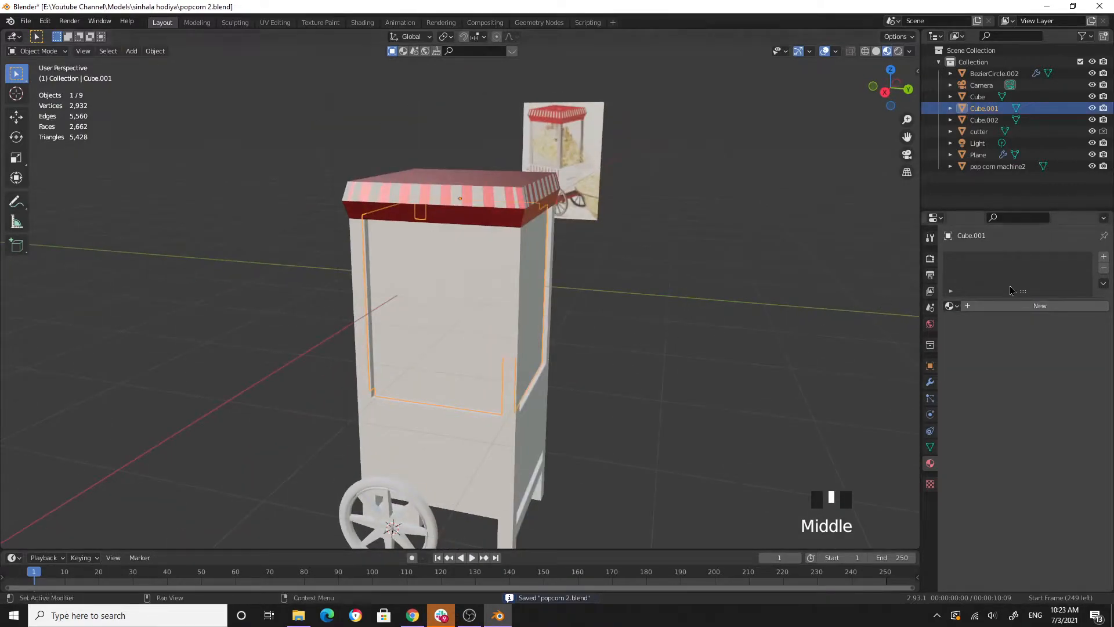
click(1020, 307)
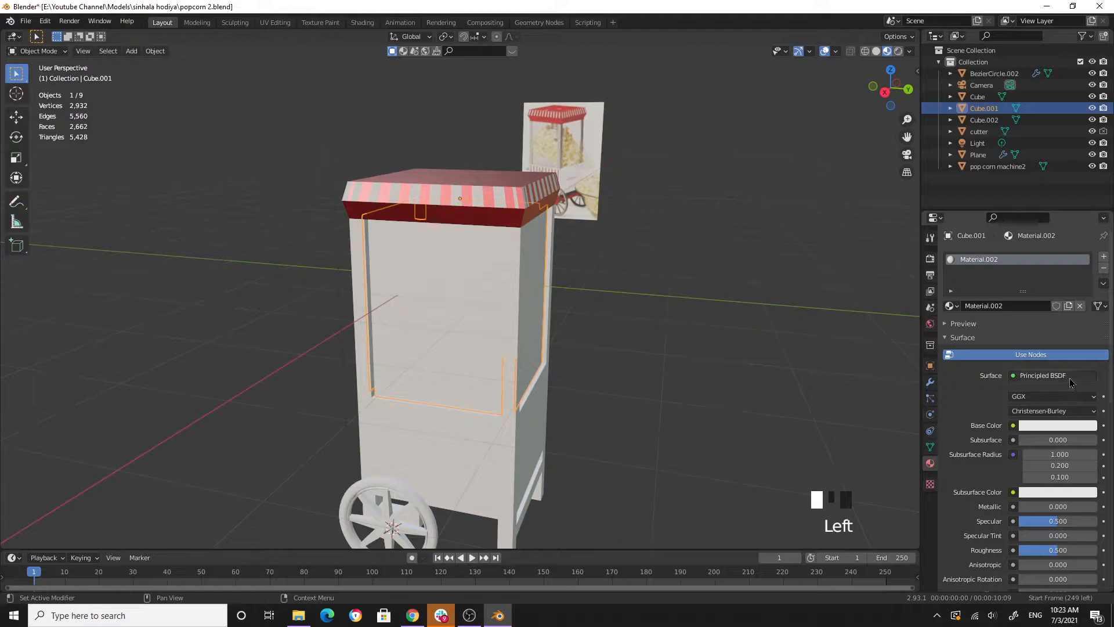
click(1047, 376)
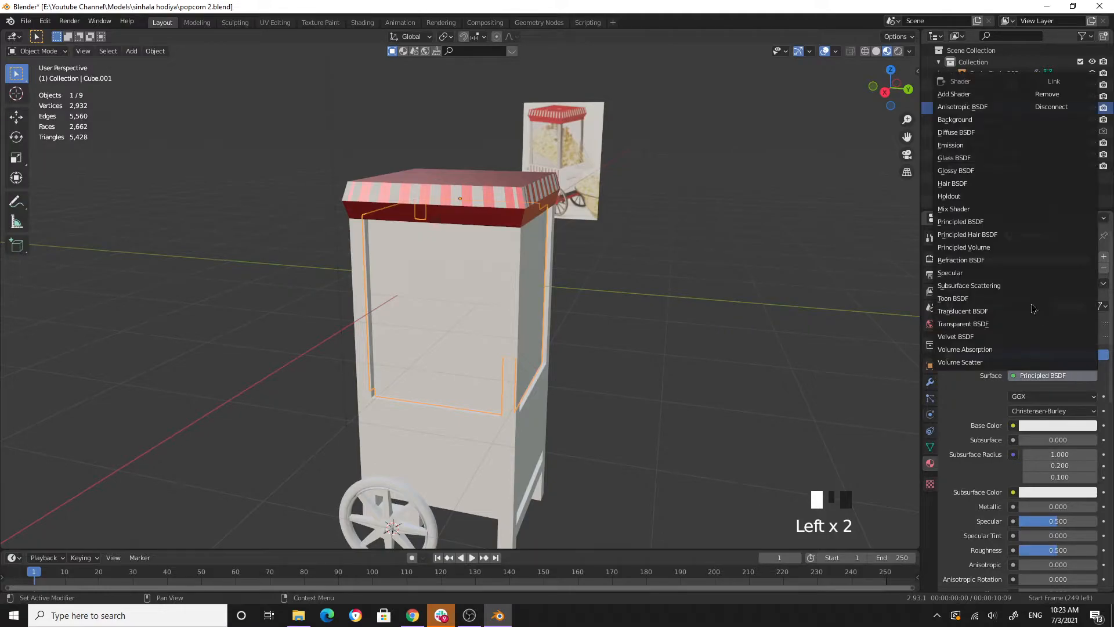
click(974, 158)
Tint the glass material's color a very pale cyan.
click(1053, 410)
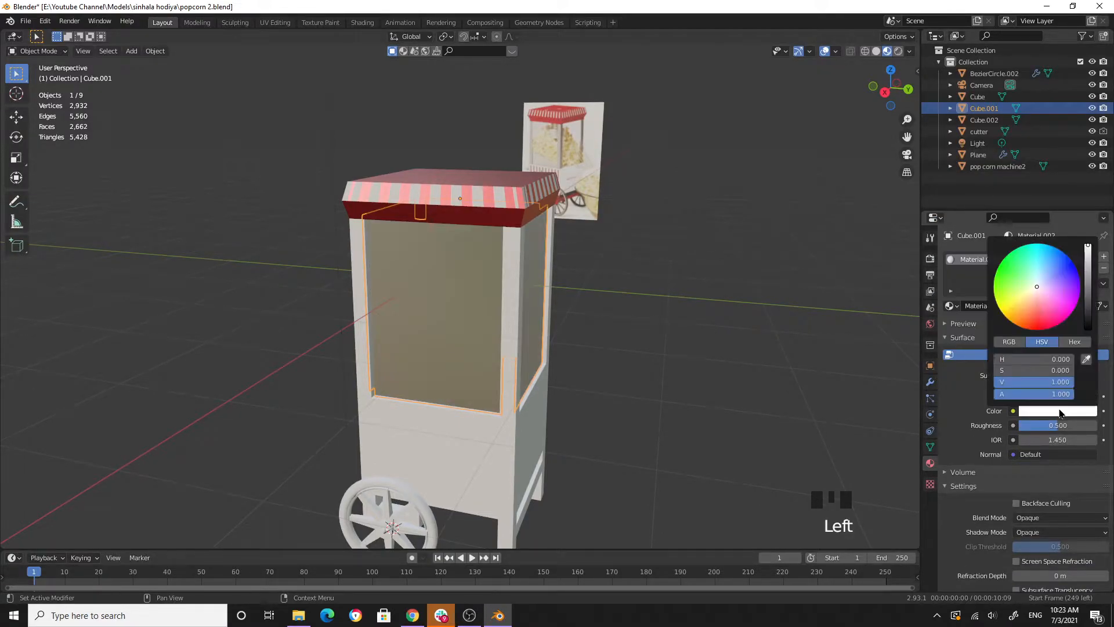
drag(1038, 285, 1037, 279)
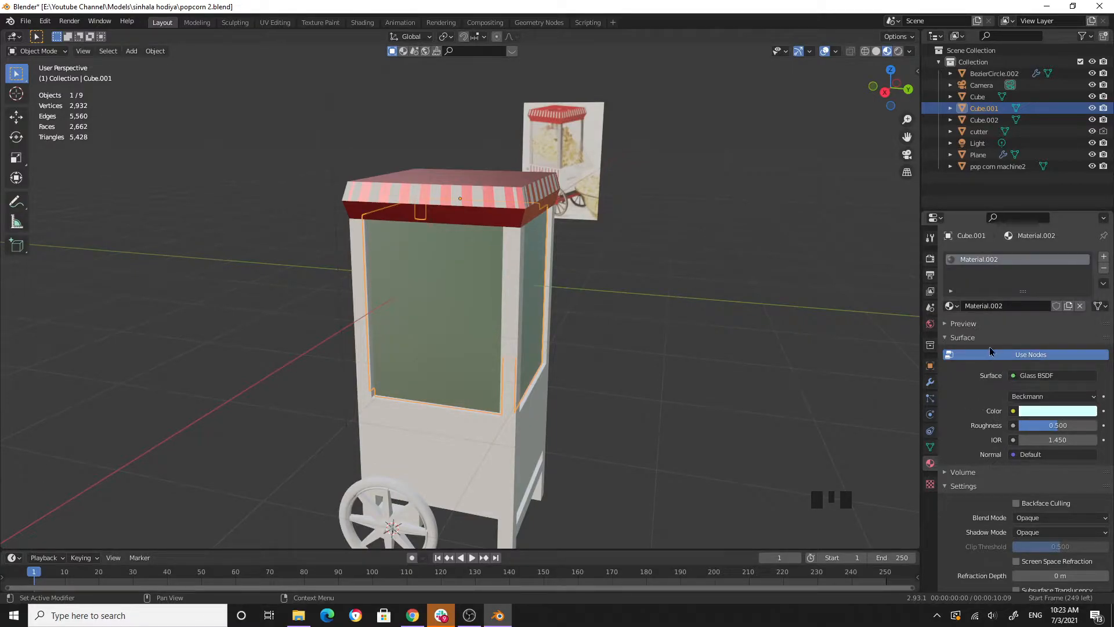
mouse_move(550, 332)
middle_down()
mouse_move(288, 311)
mouse_move(529, 335)
middle_up()
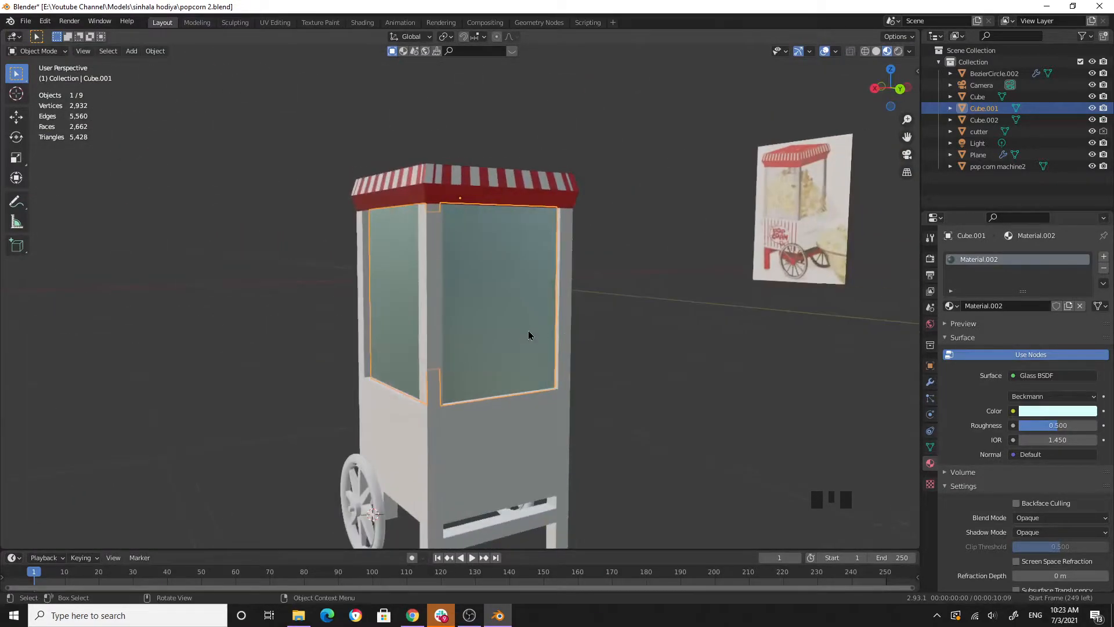
Set the glass material's Blend Mode to Alpha Hashed and deselect the panels.
scroll(1056, 480, down, 2)
click(1057, 472)
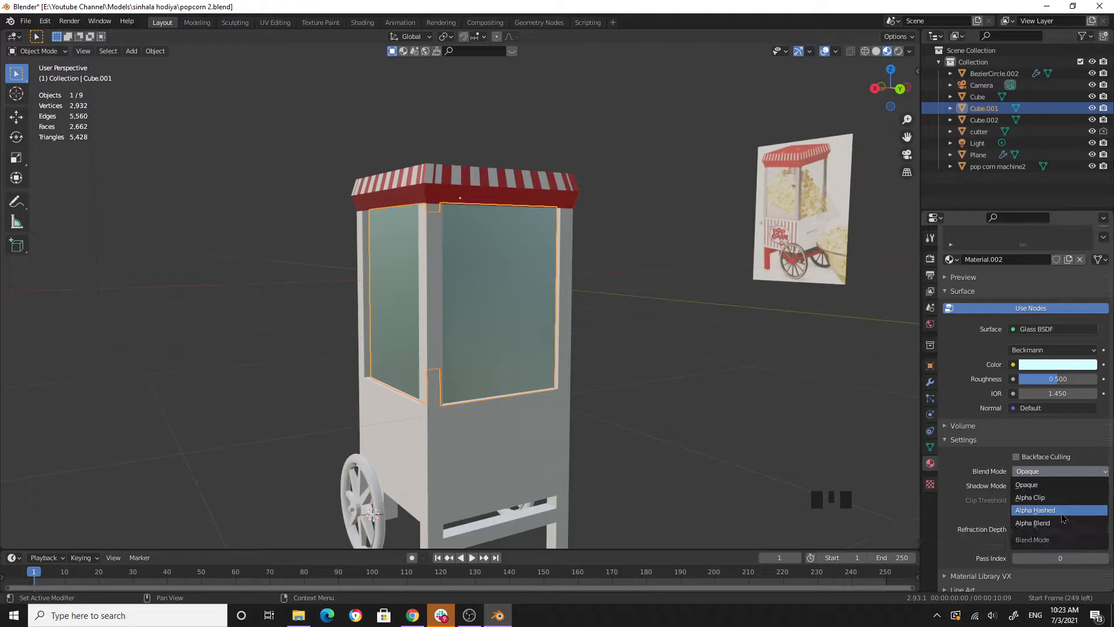
click(1062, 513)
mouse_move(732, 348)
middle_down()
mouse_move(699, 365)
mouse_move(686, 350)
mouse_move(614, 378)
mouse_move(767, 364)
mouse_move(719, 360)
middle_up()
click(686, 350)
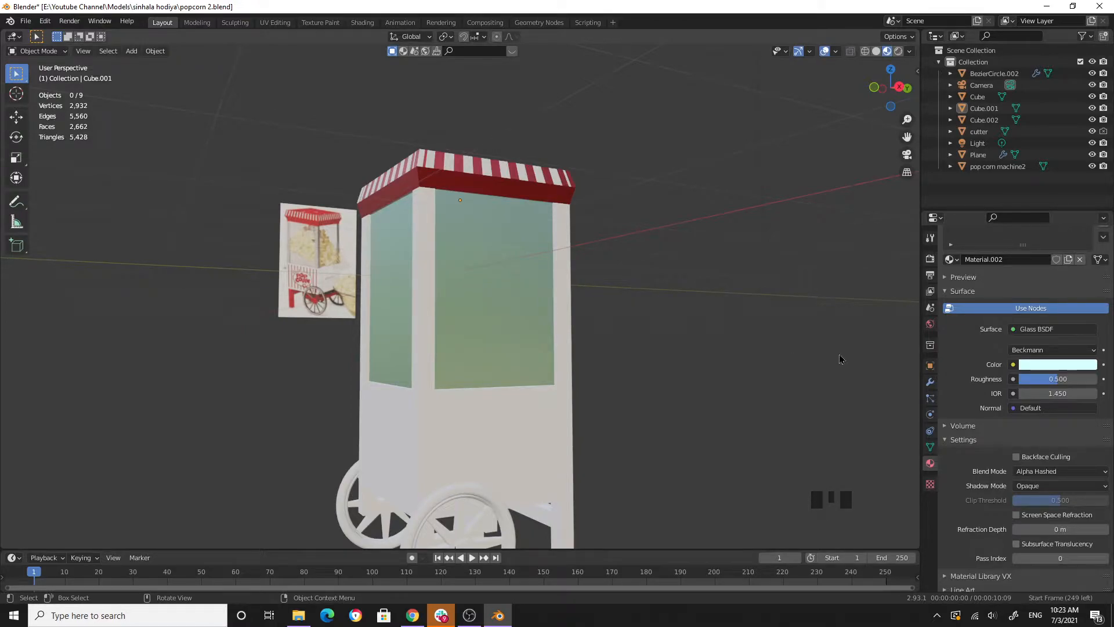
Select the glass panels, preview them with Rendered viewport shading, and open their material in the Shading workspace.
scroll(1039, 435, down, 3)
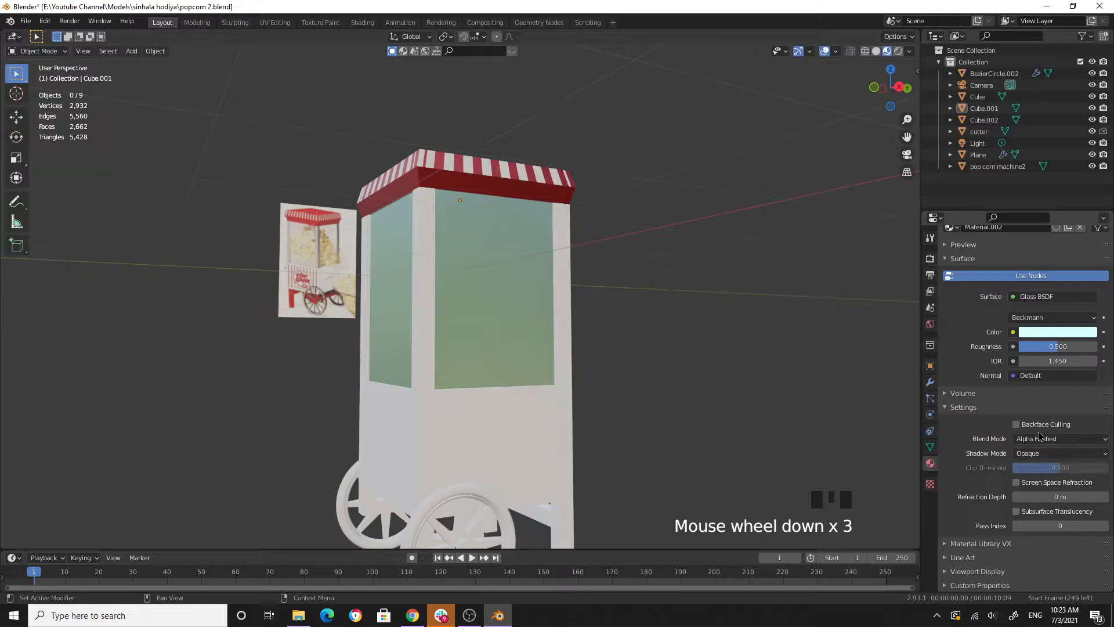
click(475, 294)
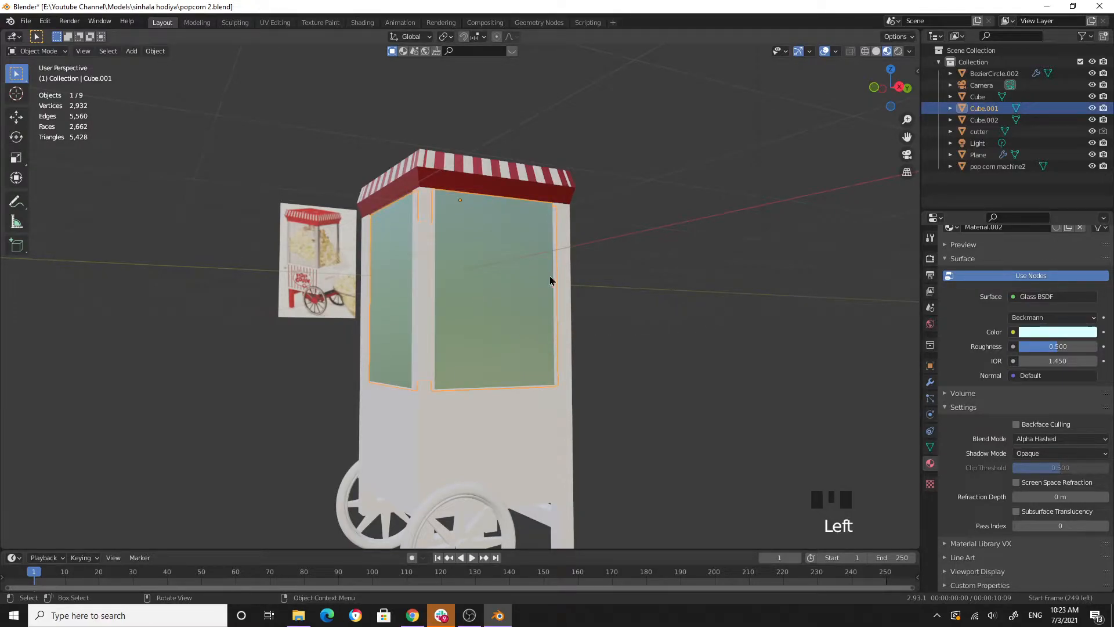
click(898, 52)
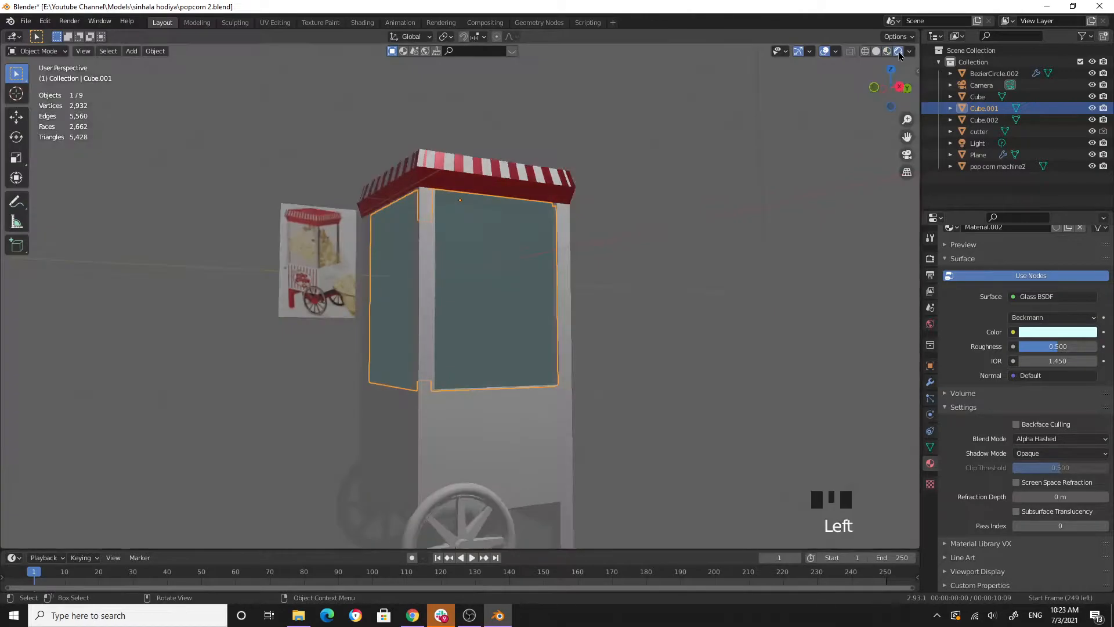
mouse_move(625, 296)
middle_down()
mouse_move(541, 350)
mouse_move(517, 348)
mouse_move(557, 338)
mouse_move(450, 340)
mouse_move(560, 340)
middle_up()
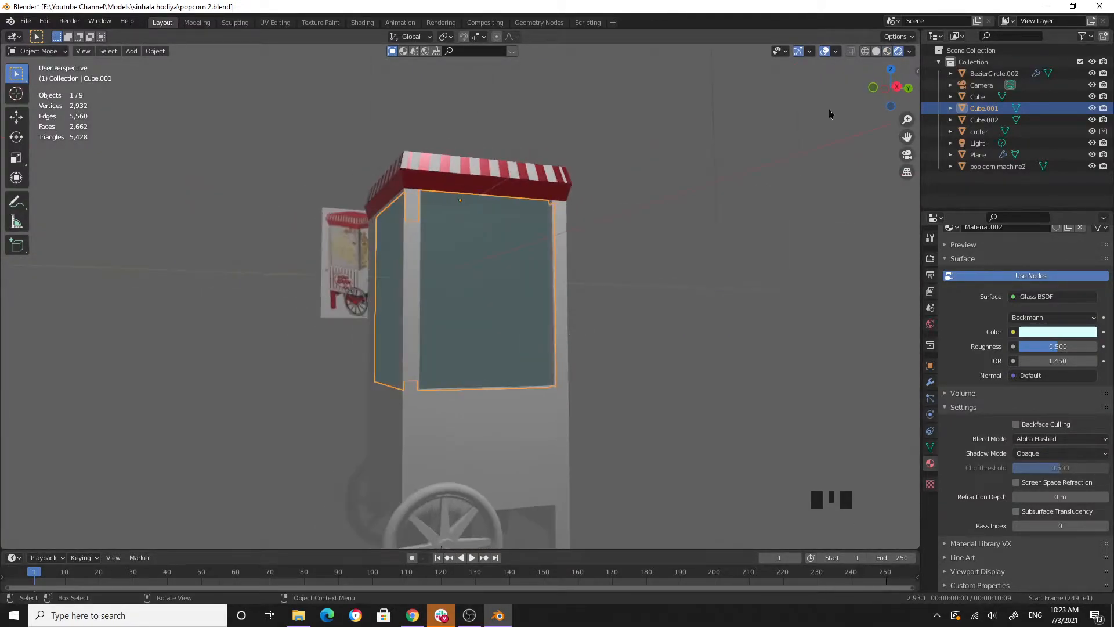
click(363, 23)
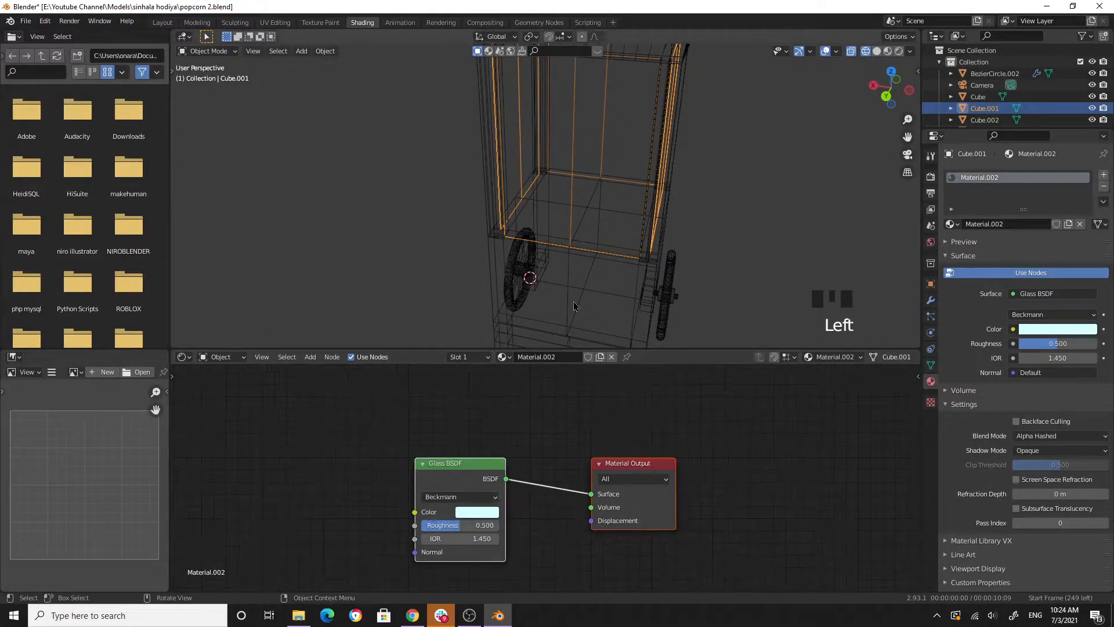
Switch the 3D view to Material Preview shading and view the cart's glass panels from an angle.
drag(482, 466, 488, 482)
click(549, 427)
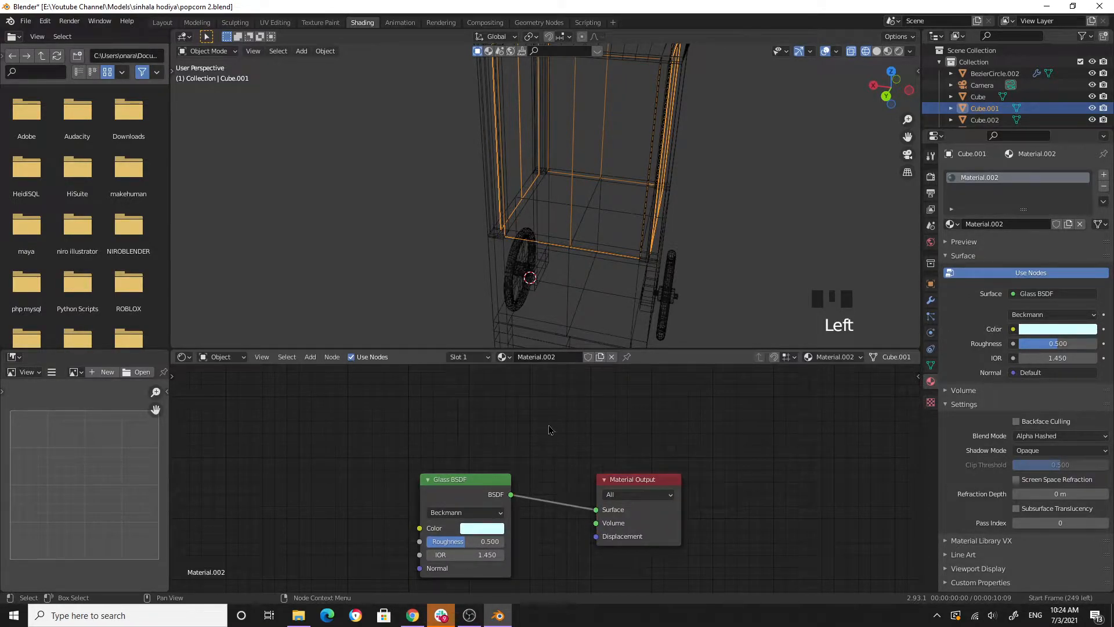
click(310, 358)
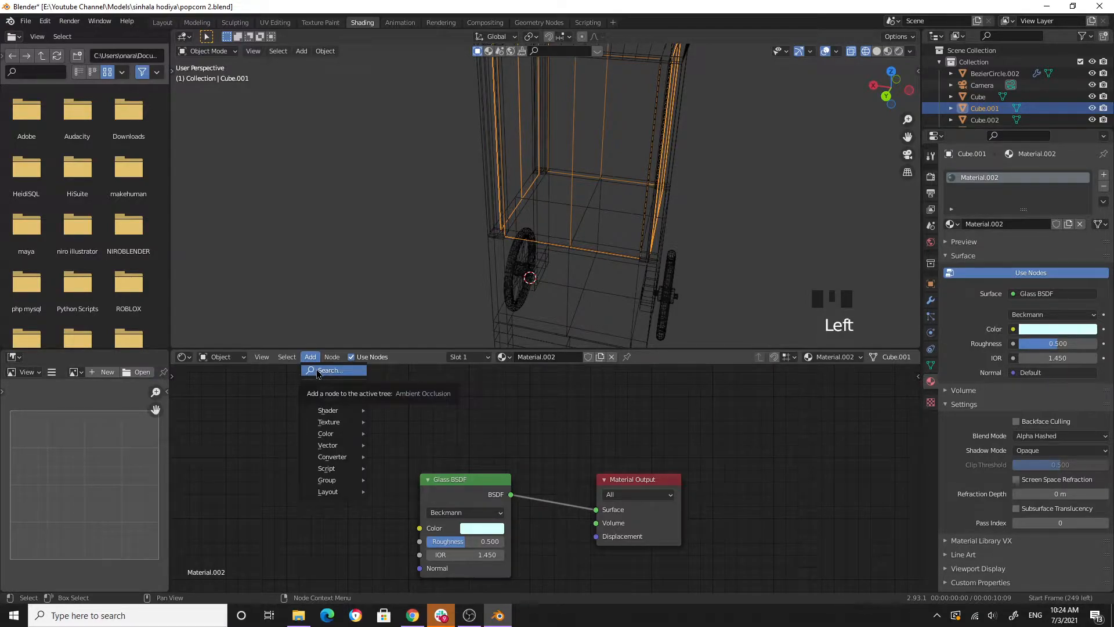
click(877, 51)
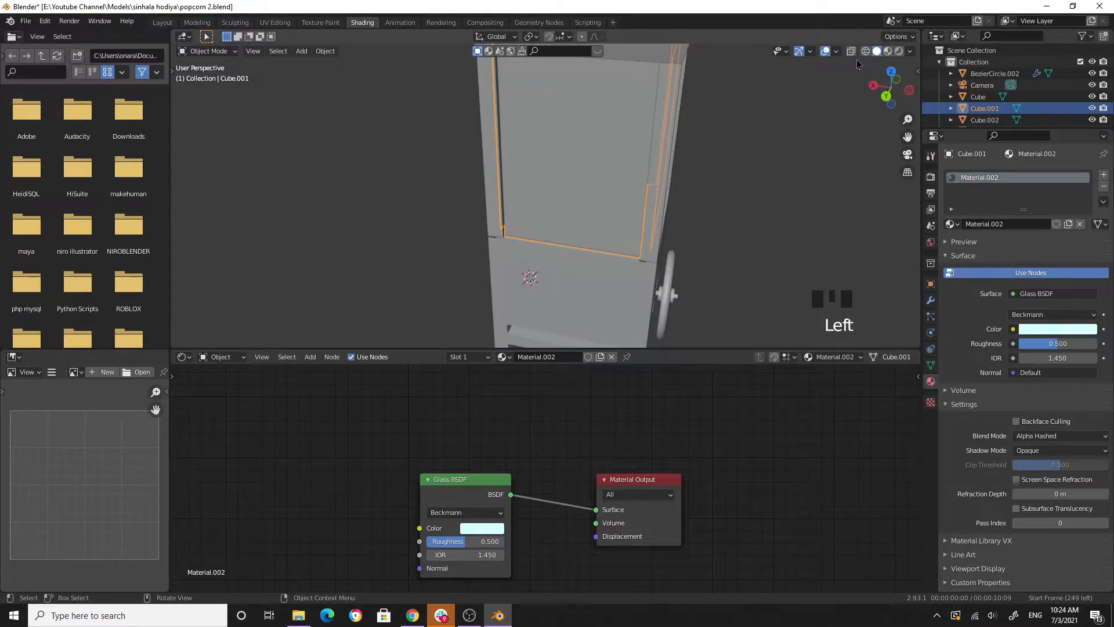
click(887, 51)
middle_drag(708, 249, 671, 231)
Add a Transparent BSDF node above the Glass BSDF node in the glass material.
click(310, 356)
click(320, 367)
text(trans)
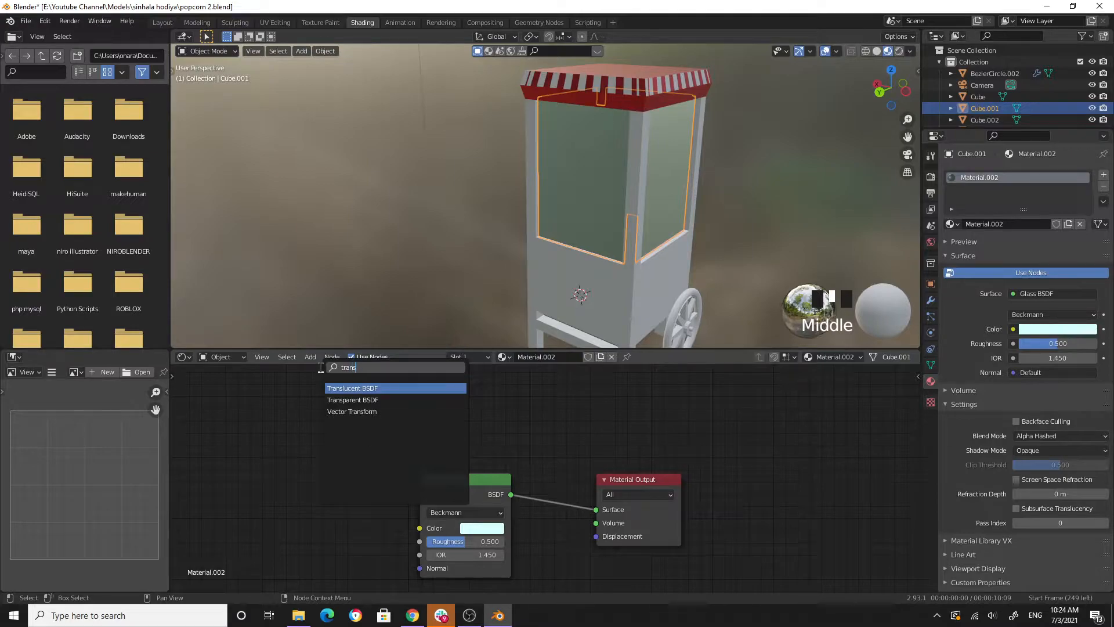
click(389, 400)
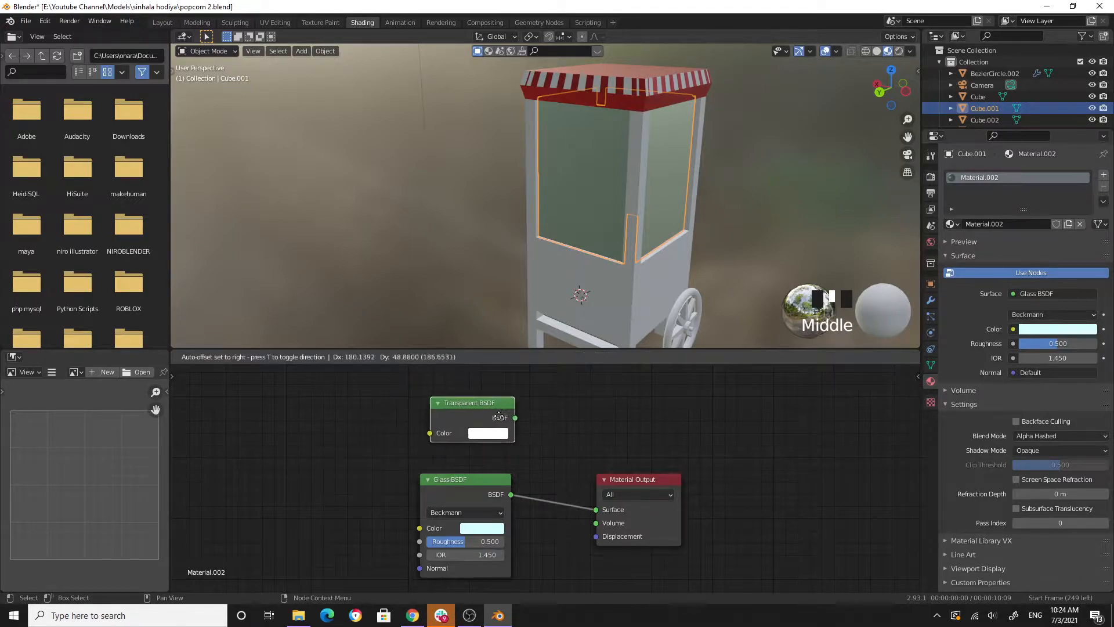
click(484, 418)
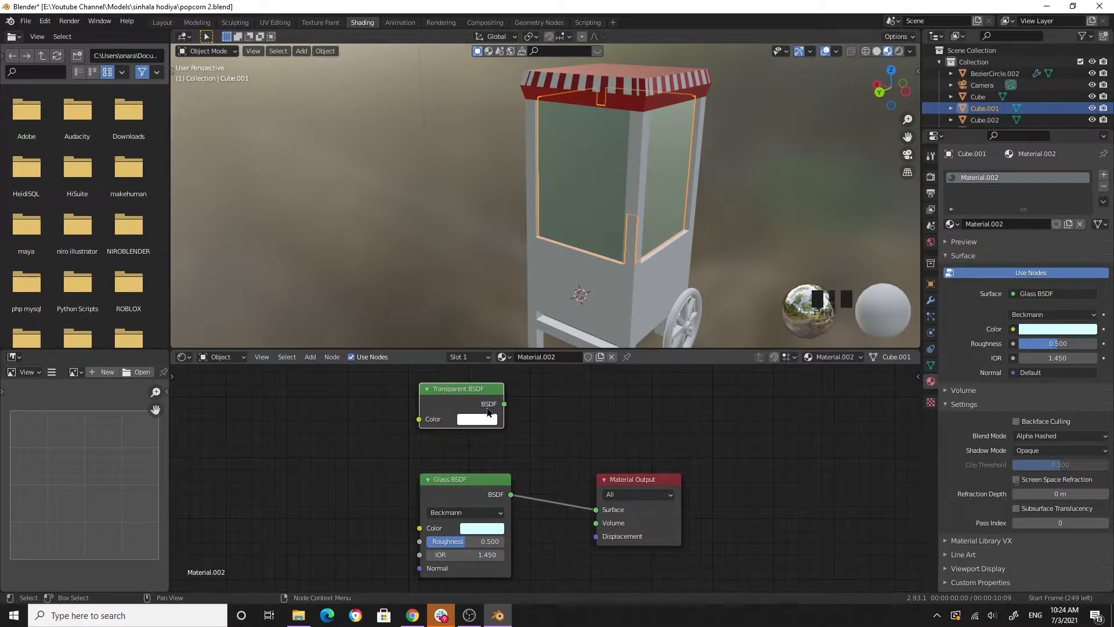
Insert a Mix Shader between the Glass BSDF and Material Output nodes, and space the nodes apart.
click(309, 357)
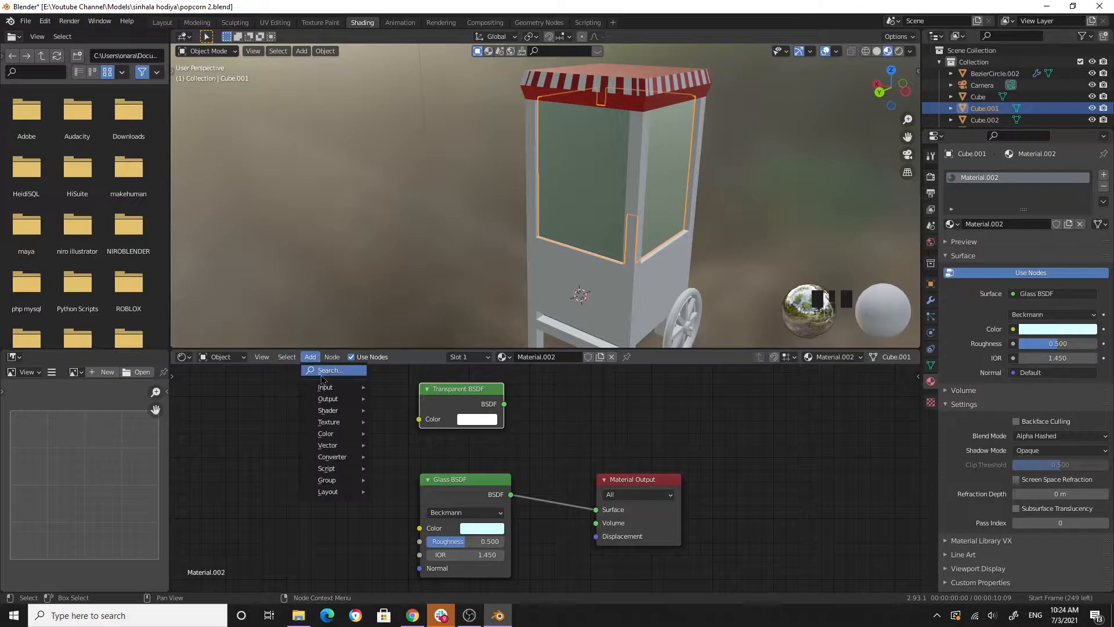
click(319, 374)
text(mix)
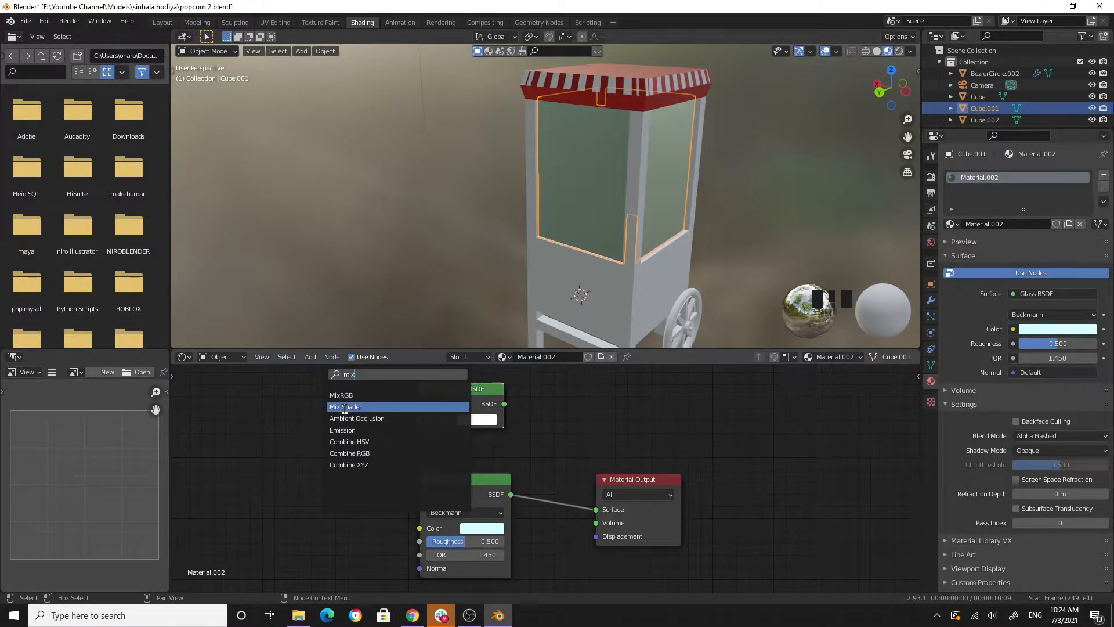
click(348, 406)
click(530, 496)
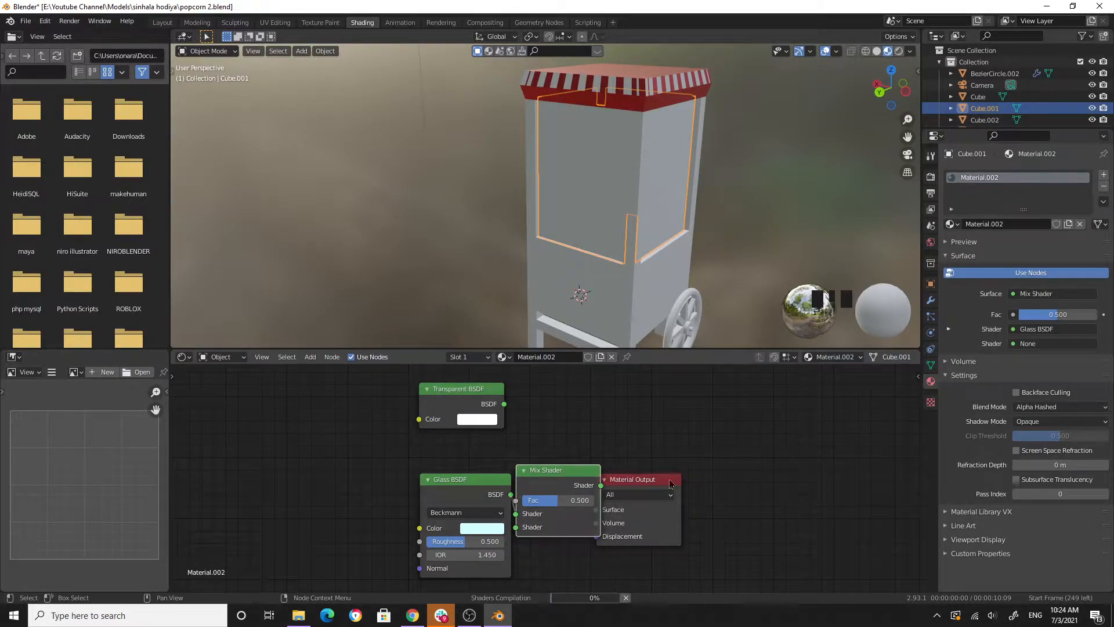
click(690, 483)
drag(470, 480, 392, 480)
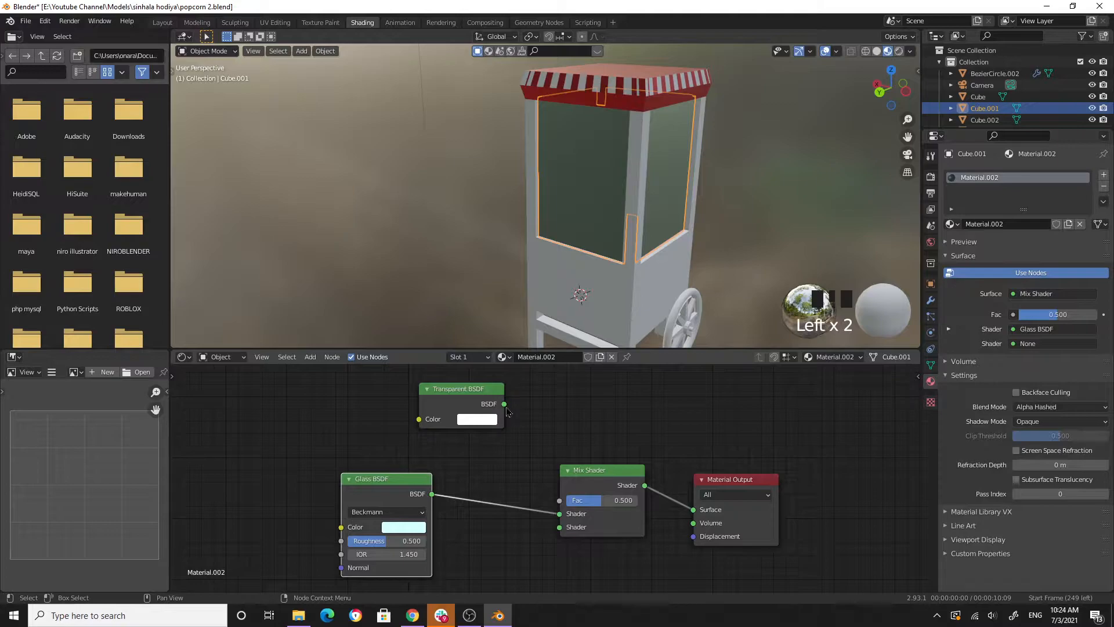
Connect the Transparent BSDF to the Mix Shader's second shader input and check the panels from the side.
drag(505, 405, 558, 529)
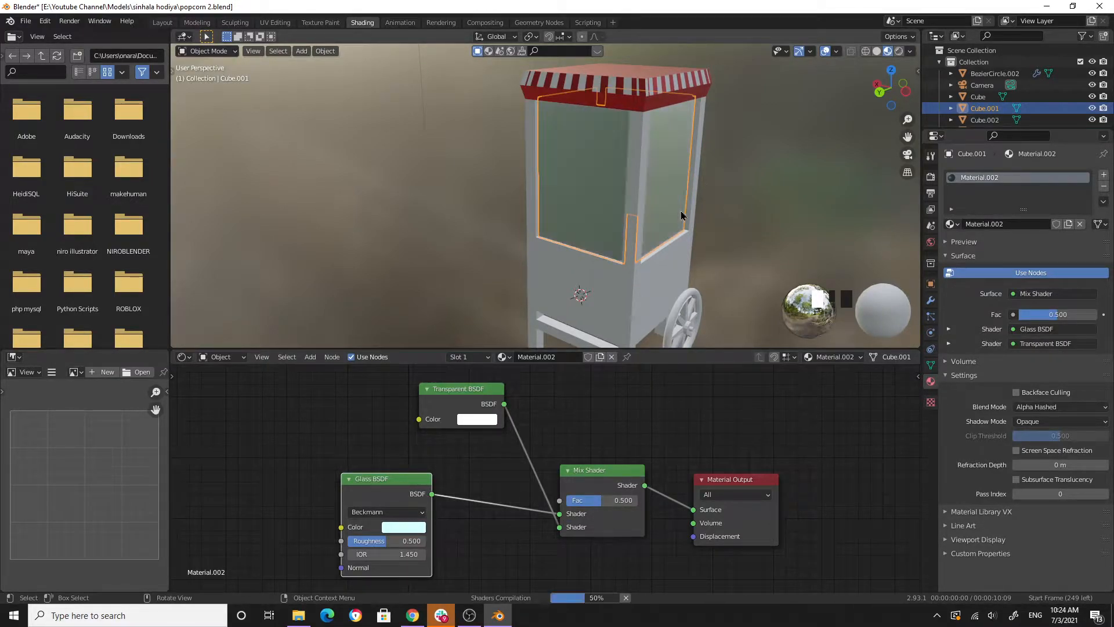
middle_drag(672, 208, 813, 174)
middle_drag(566, 195, 500, 181)
scroll(373, 149, down, 2)
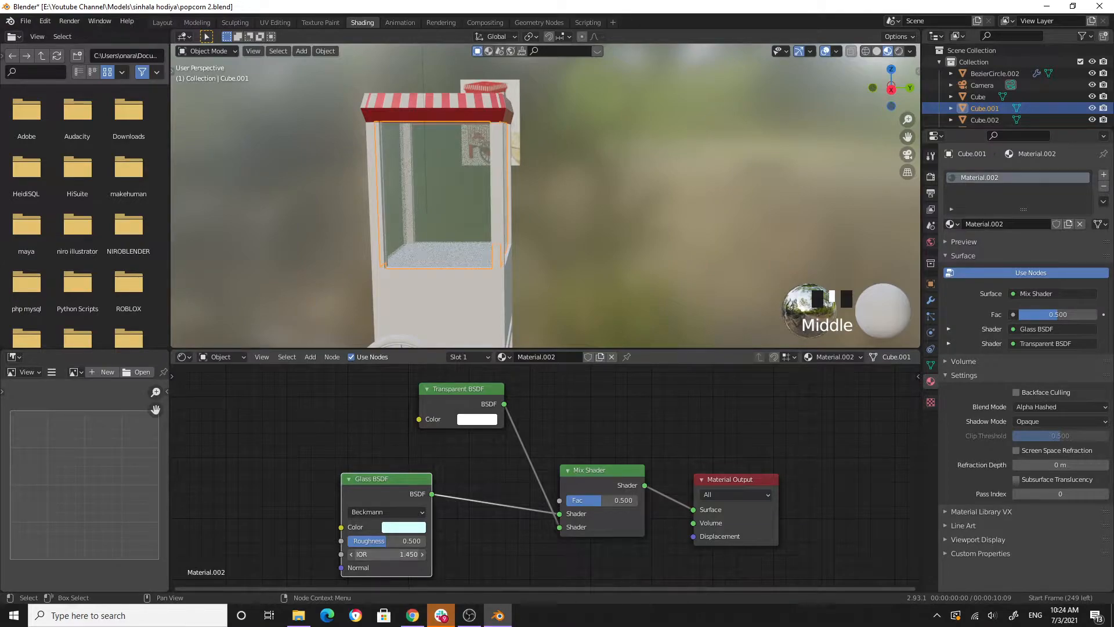
Set the Glass BSDF's IOR to 0.450 and inspect the panels from several angles.
click(351, 554)
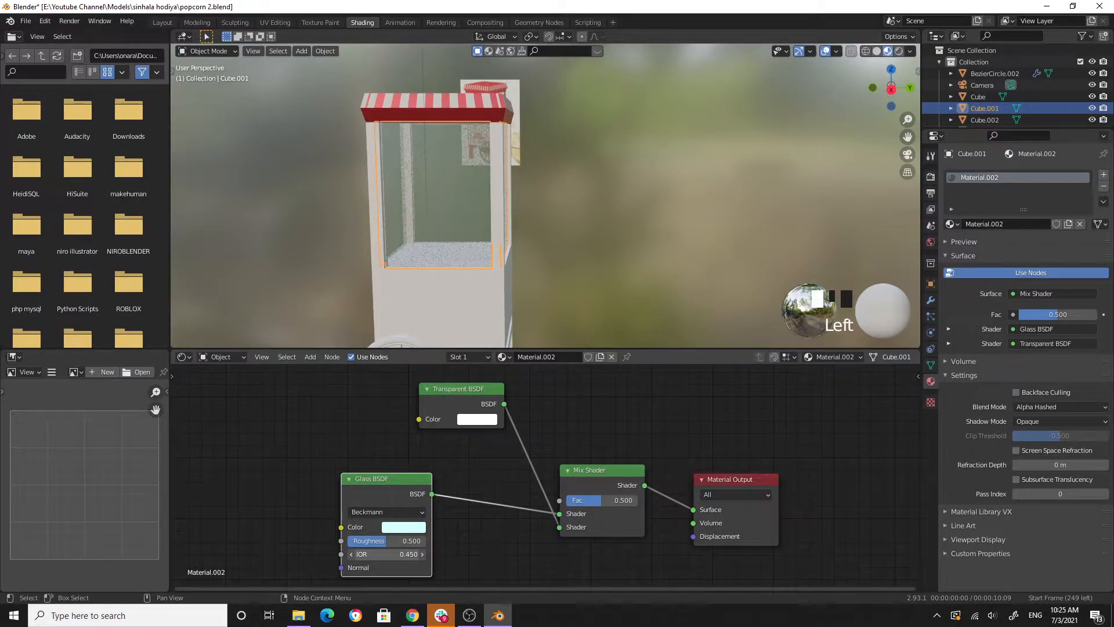
middle_drag(639, 186, 577, 251)
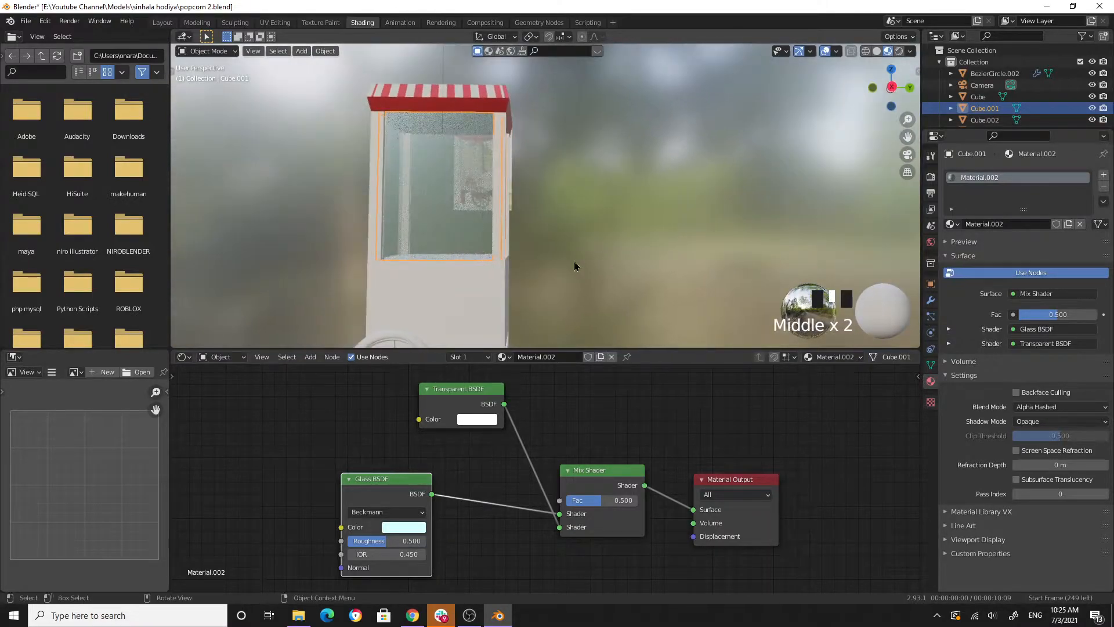
scroll(577, 251, down, 2)
drag(411, 488, 465, 505)
middle_drag(537, 216, 438, 218)
scroll(656, 188, up, 1)
middle_drag(655, 188, 562, 236)
scroll(510, 199, up, 2)
scroll(506, 234, down, 5)
Rearrange the nodes with Glass BSDF and Transparent BSDF below the Mix Shader.
drag(439, 496, 348, 495)
click(435, 387)
drag(435, 387, 482, 550)
click(586, 471)
drag(586, 471, 543, 438)
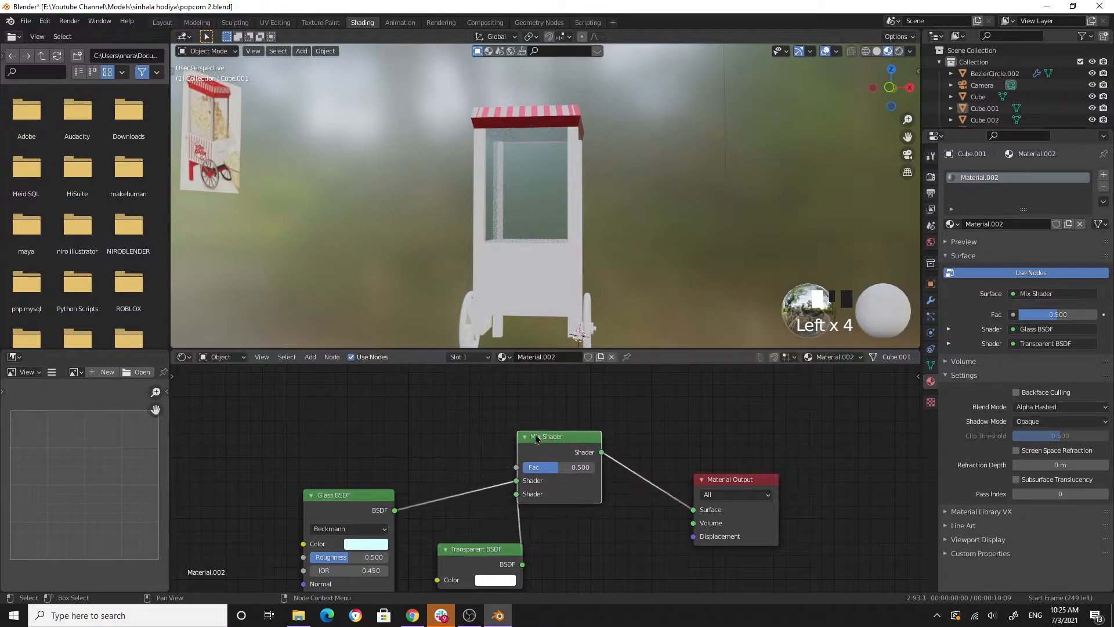
Add a Glossy BSDF node above the link from the Mix Shader to the Material Output.
click(311, 357)
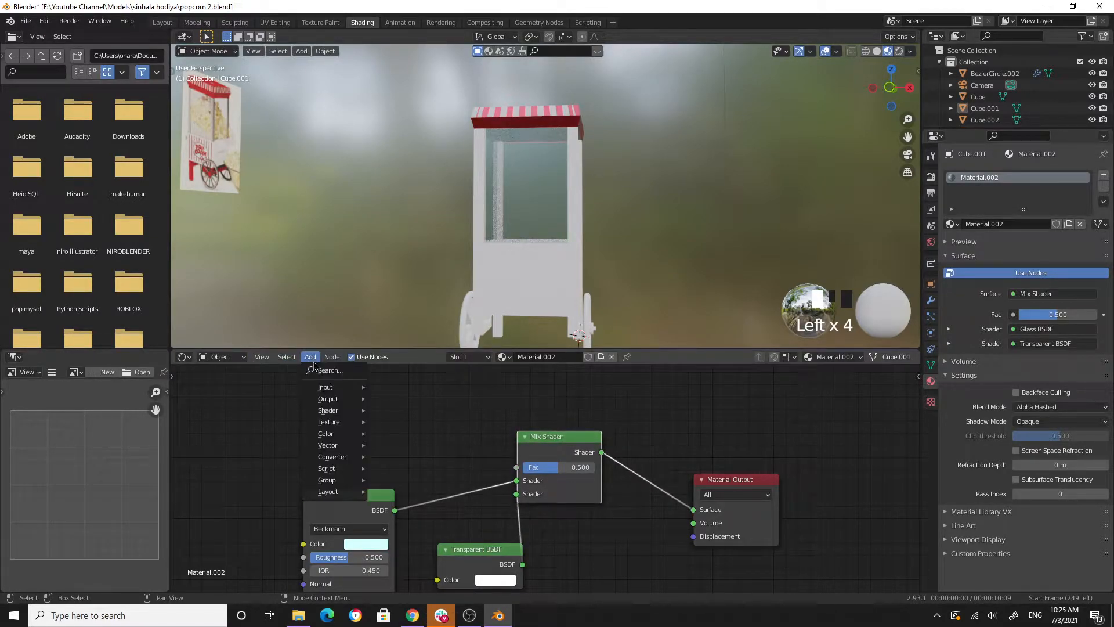
click(318, 370)
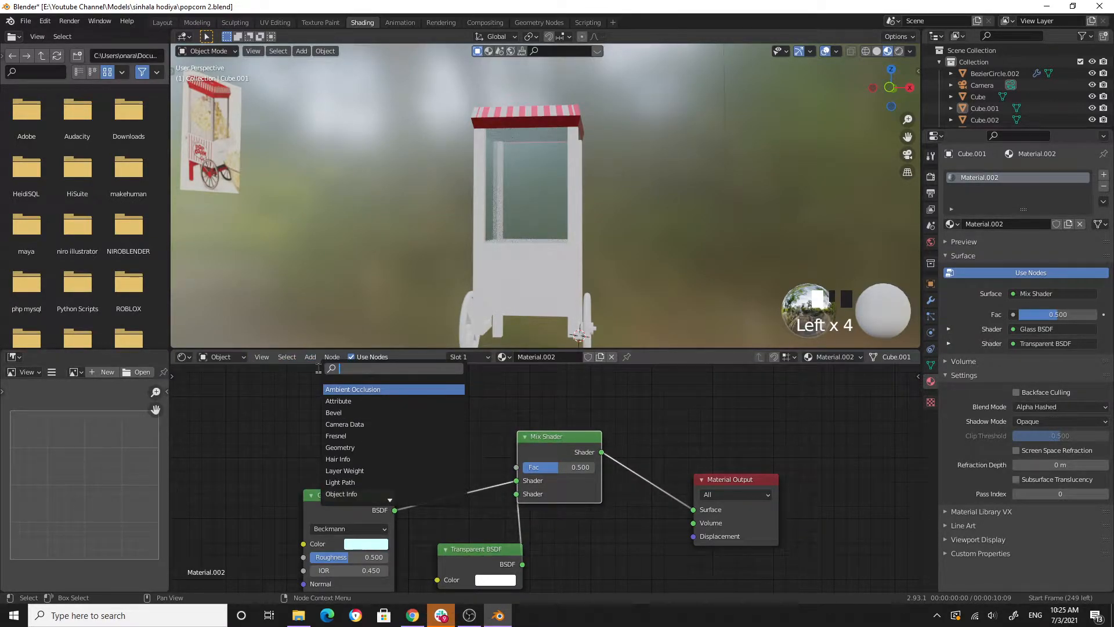
text(gl)
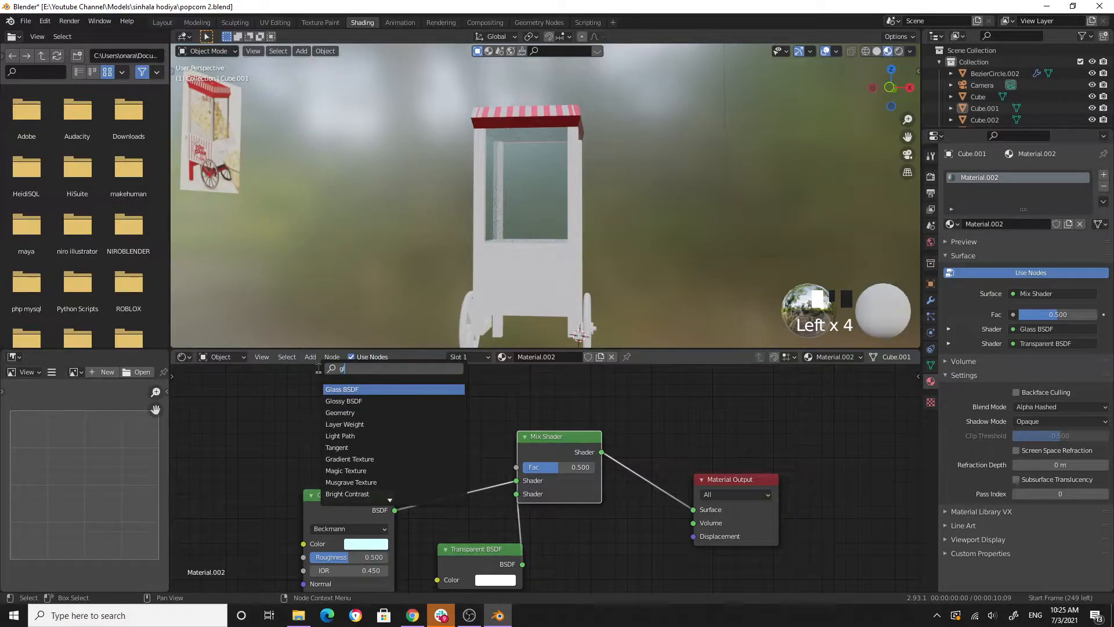
key(BackSpace)
key(BackSpace)
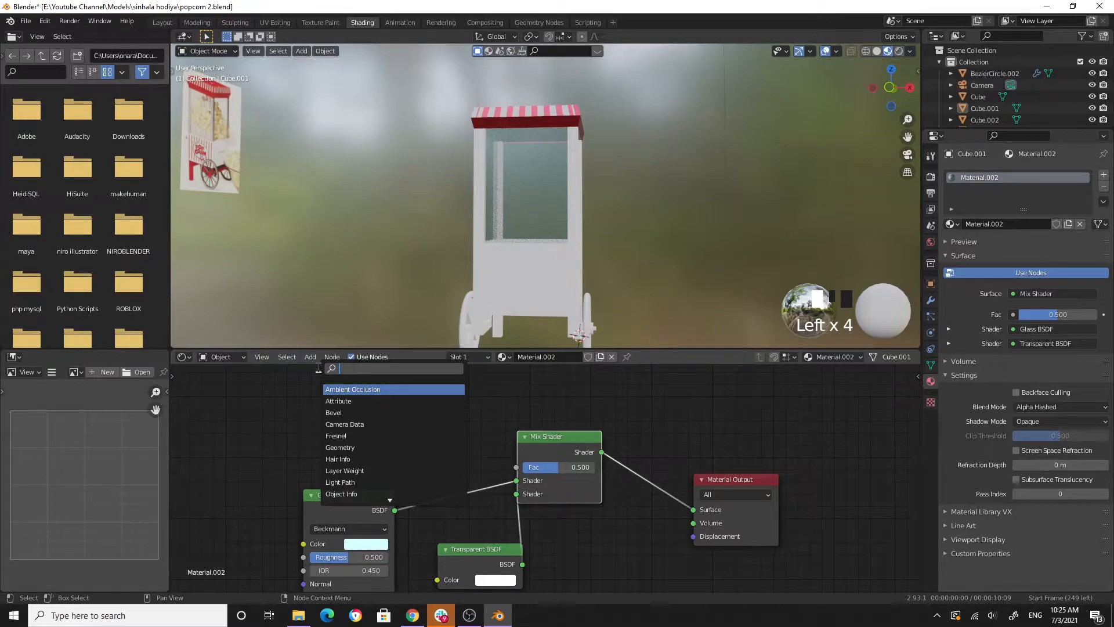
text(glo)
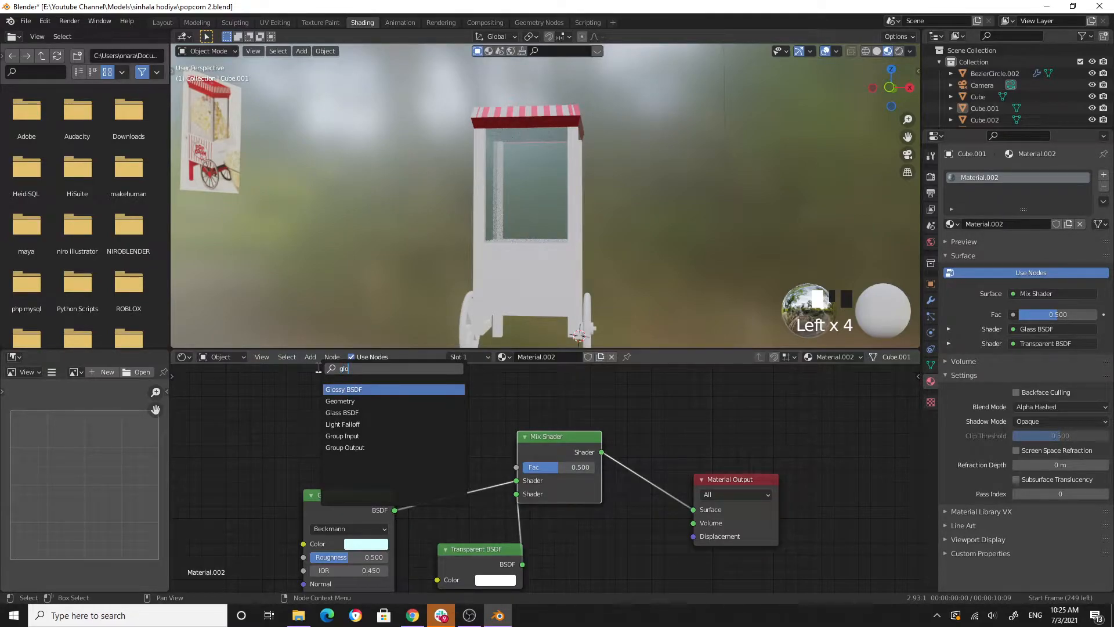
key(Return)
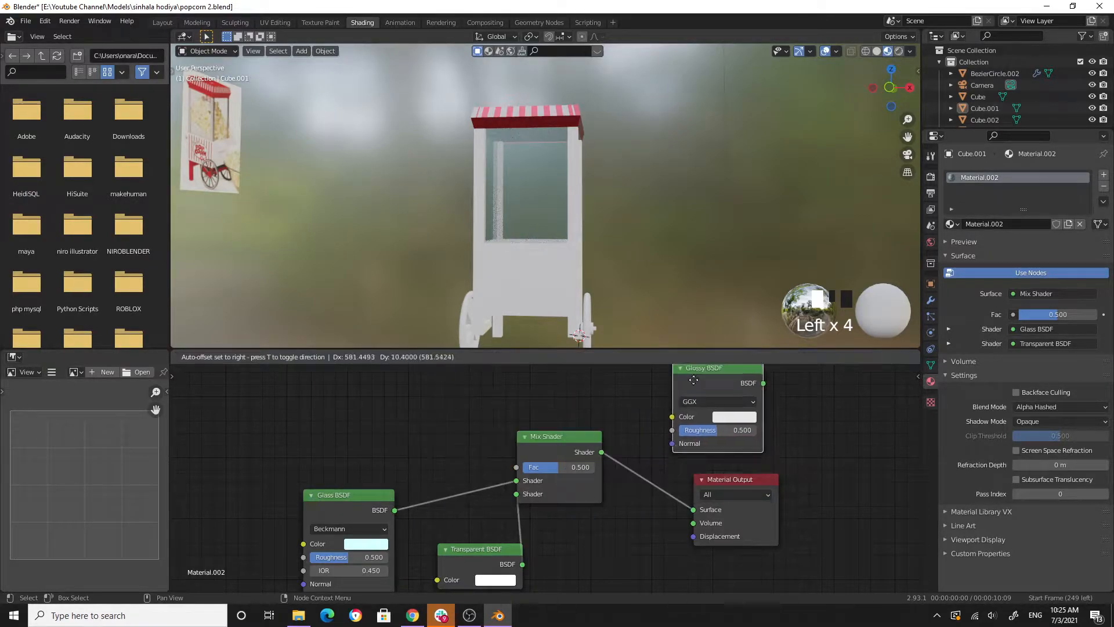
click(663, 383)
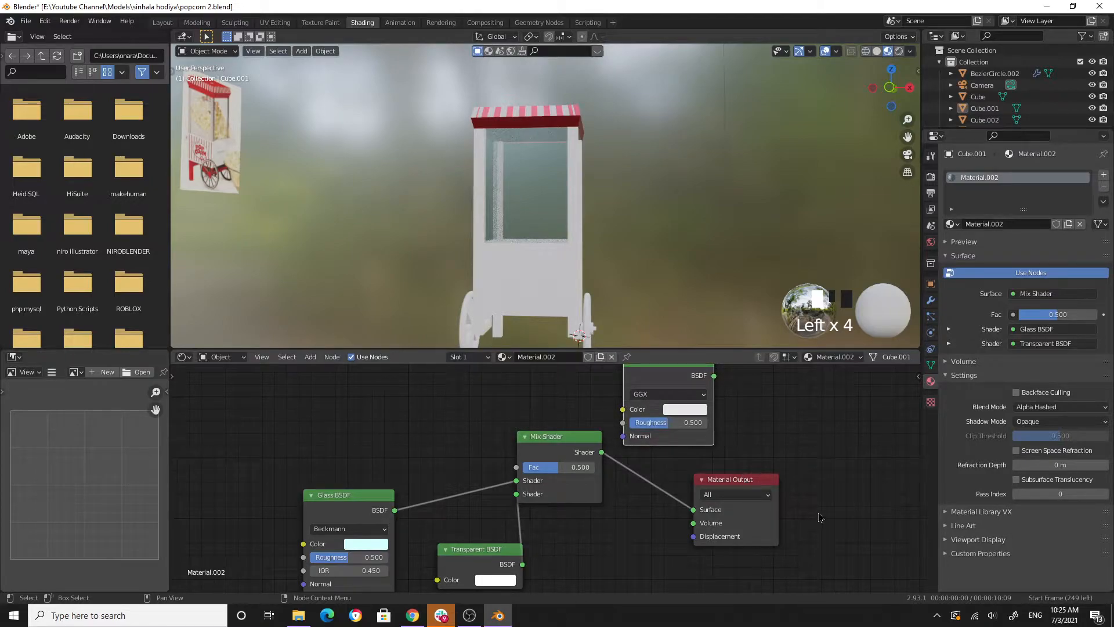
Collapse the Material Output and move it aside, and insert a duplicate of the Mix Shader just before it.
click(702, 480)
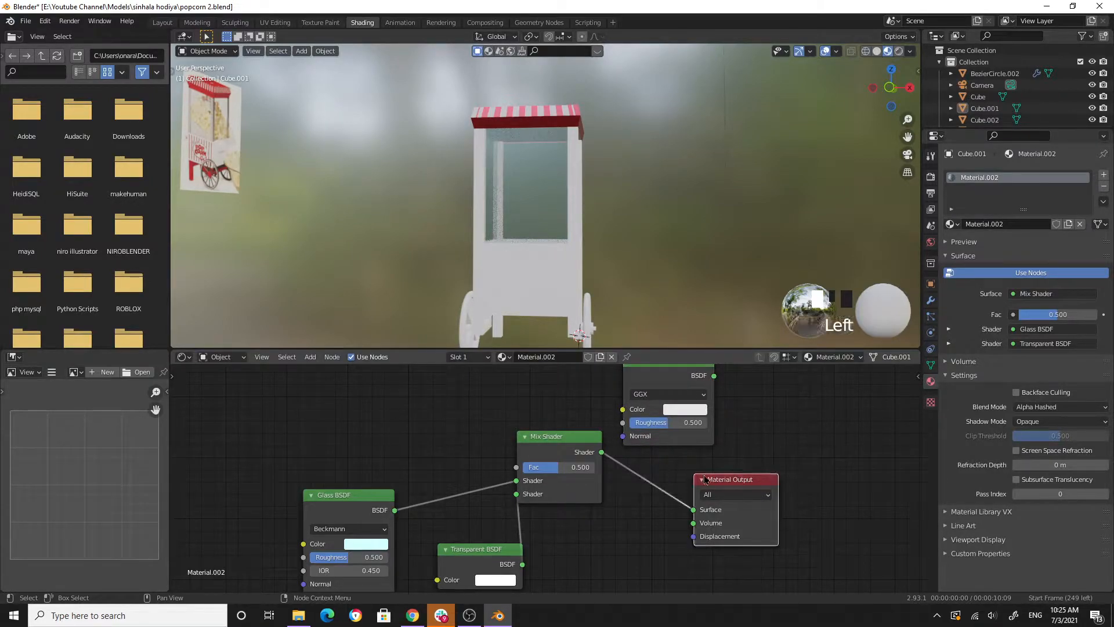
click(701, 479)
drag(717, 480, 840, 580)
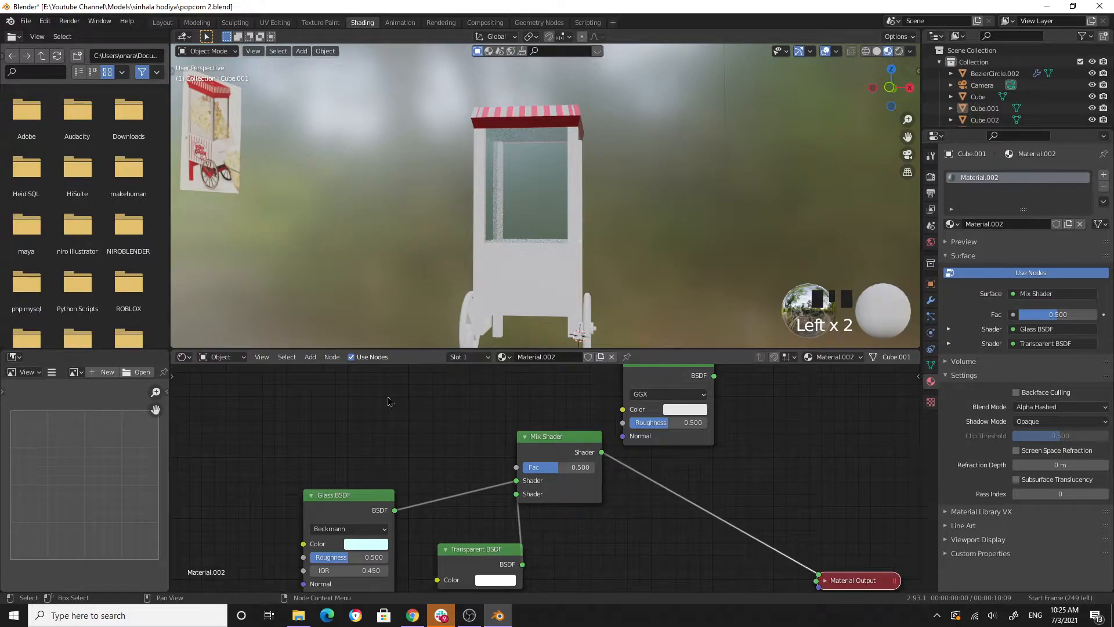
double_click(562, 438)
key(shift+d)
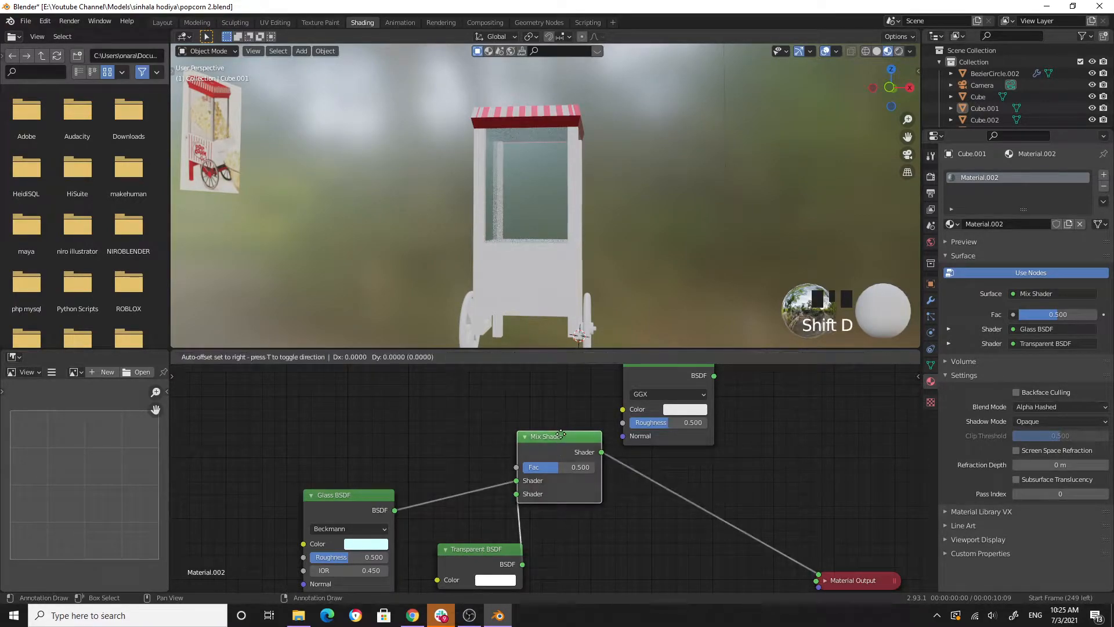
click(779, 478)
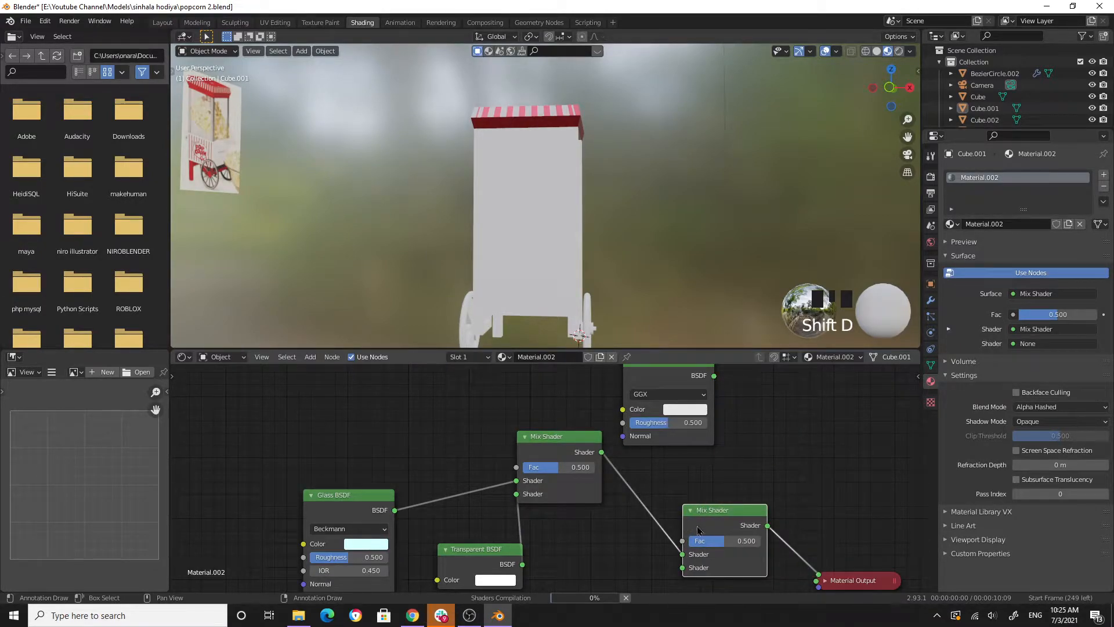
drag(698, 529, 800, 466)
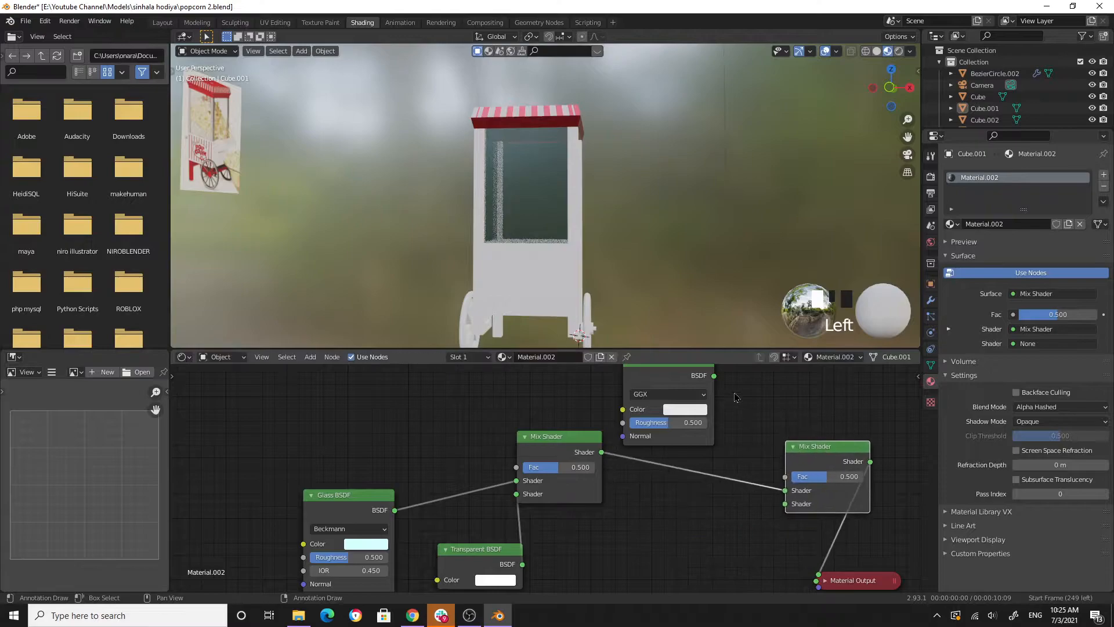
Connect the Glossy BSDF to the second Mix Shader's free shader input and check the panels around the cart.
drag(715, 376, 786, 504)
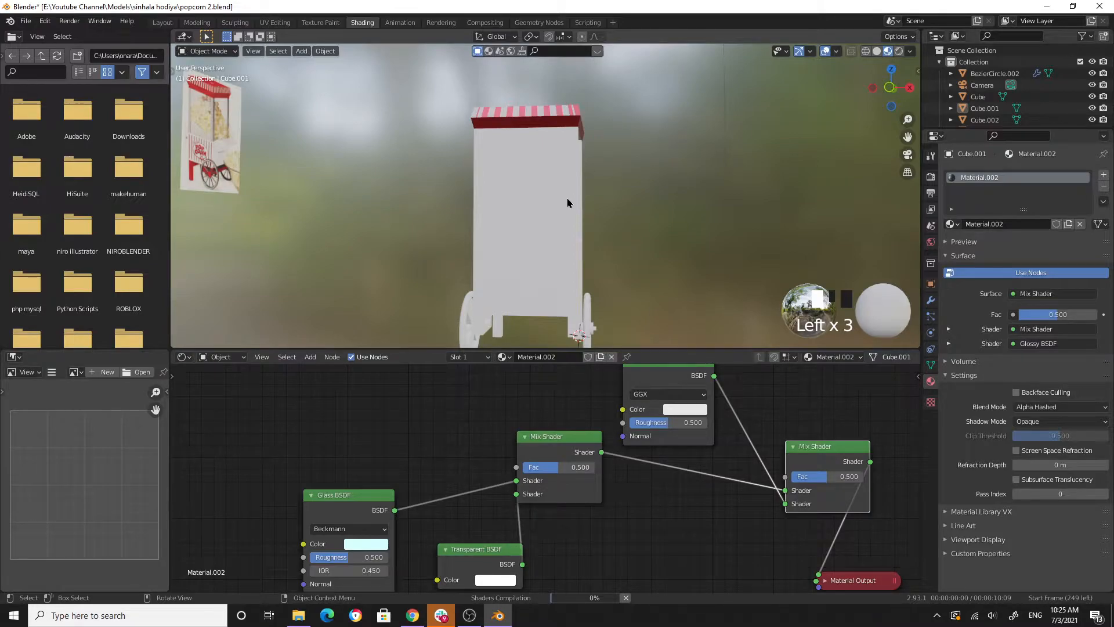
mouse_move(569, 204)
middle_down()
mouse_move(582, 199)
mouse_move(576, 206)
middle_up()
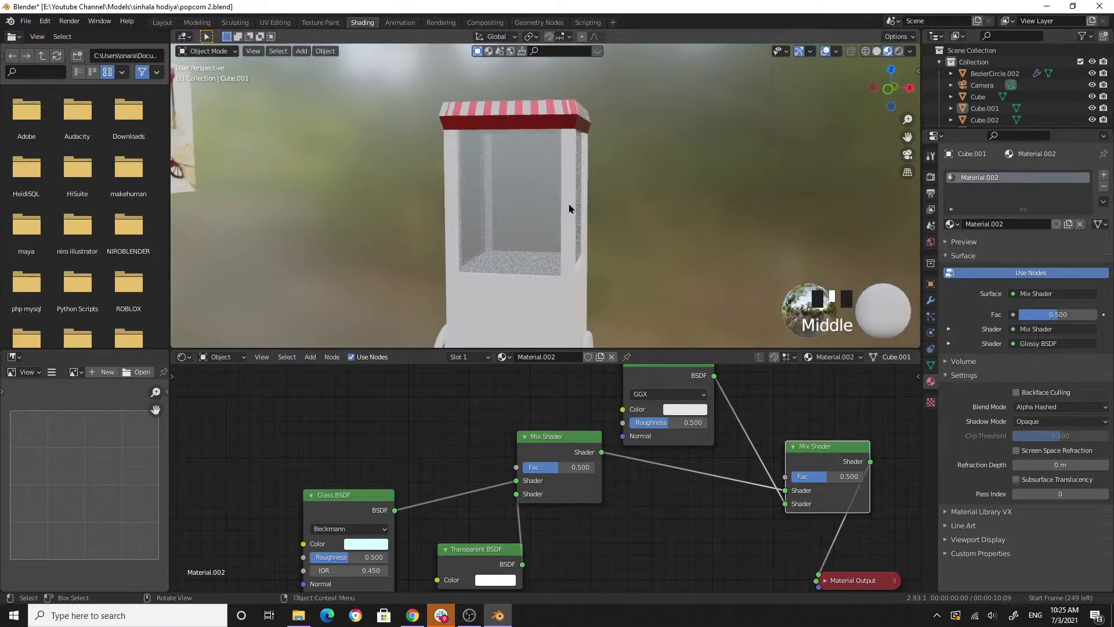
scroll(544, 214, up, 1)
middle_drag(545, 214, 622, 211)
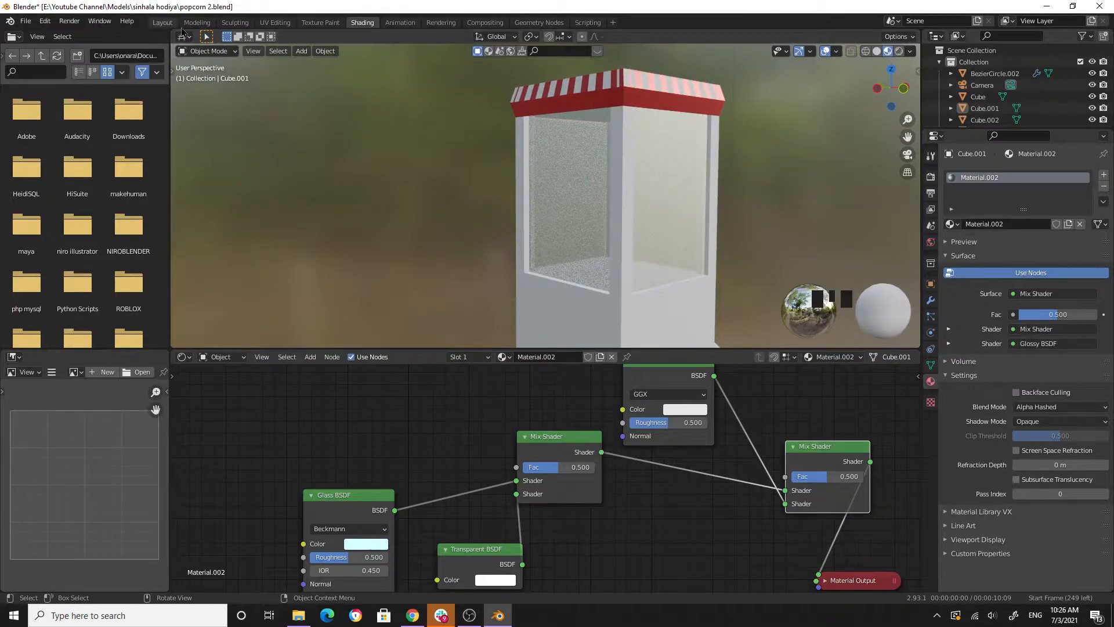
Return to the Layout workspace and assign an Environment Texture to the world background's color.
click(164, 23)
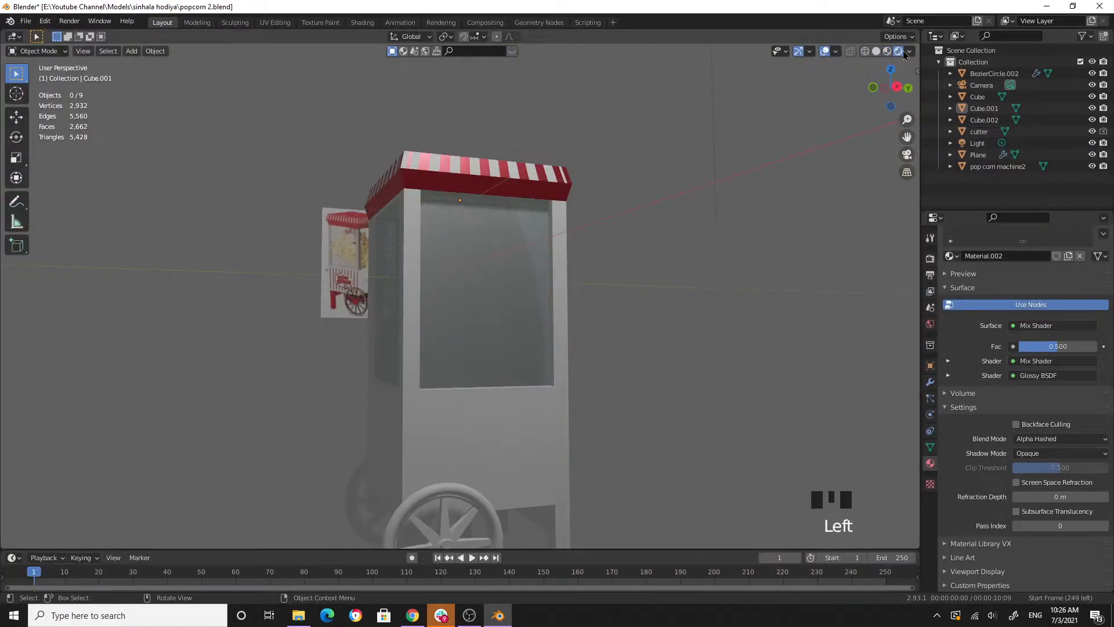
mouse_move(540, 244)
middle_down()
mouse_move(410, 232)
mouse_move(577, 236)
mouse_move(493, 239)
mouse_move(527, 241)
middle_up()
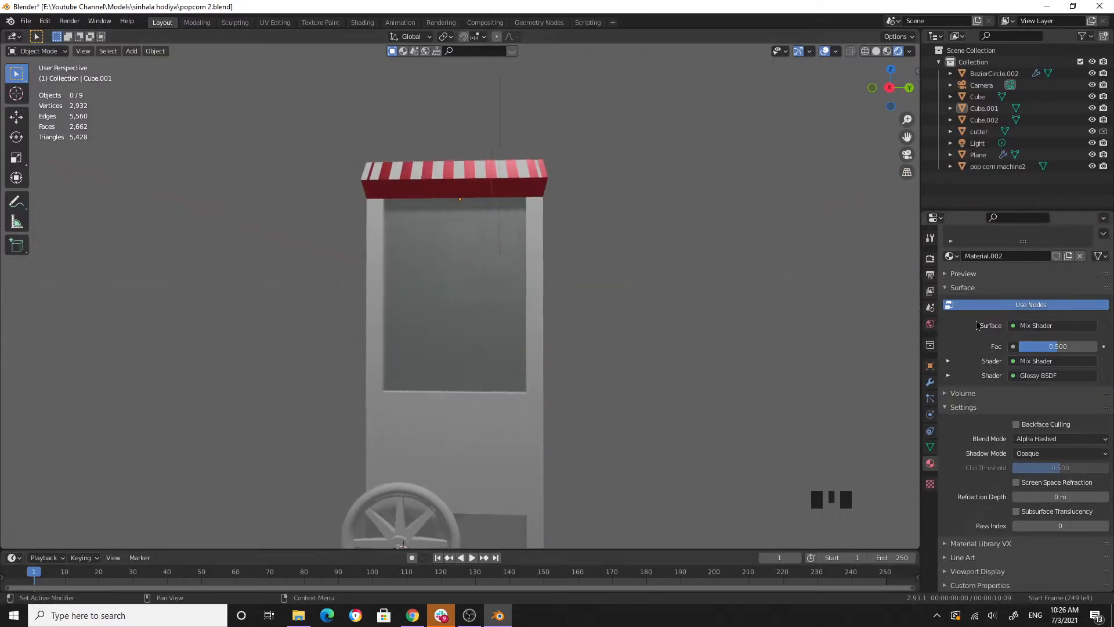
click(930, 324)
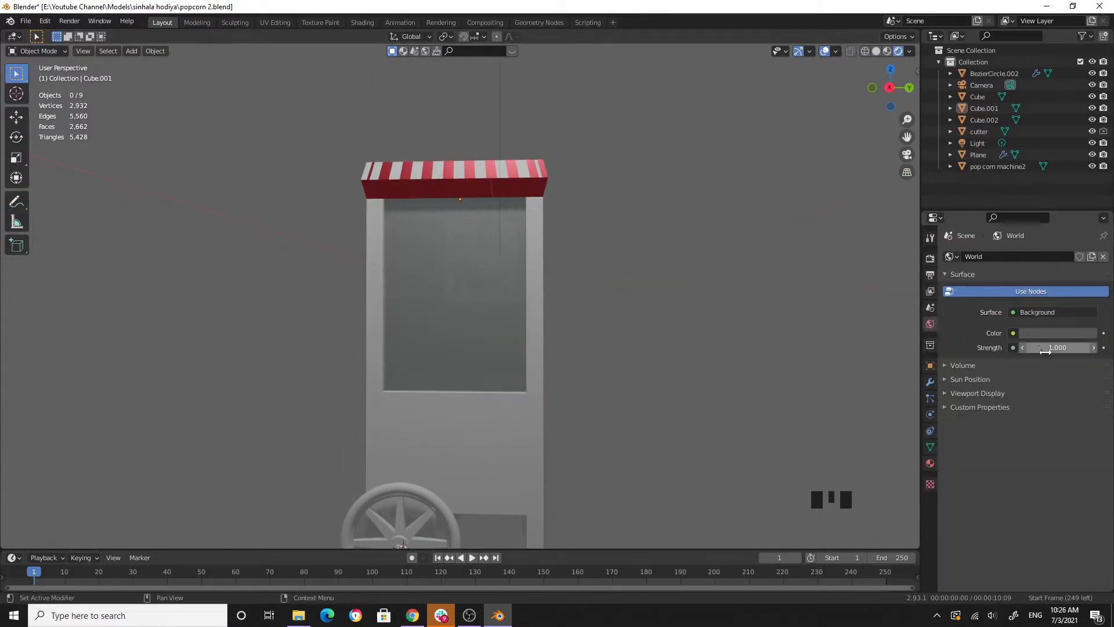
click(1013, 333)
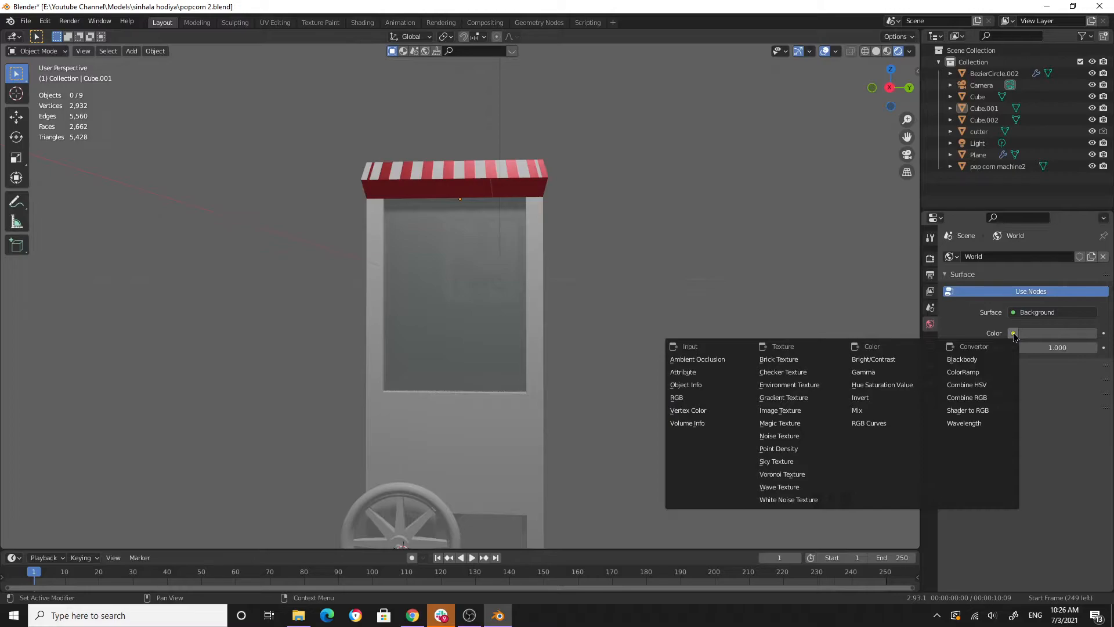
click(800, 384)
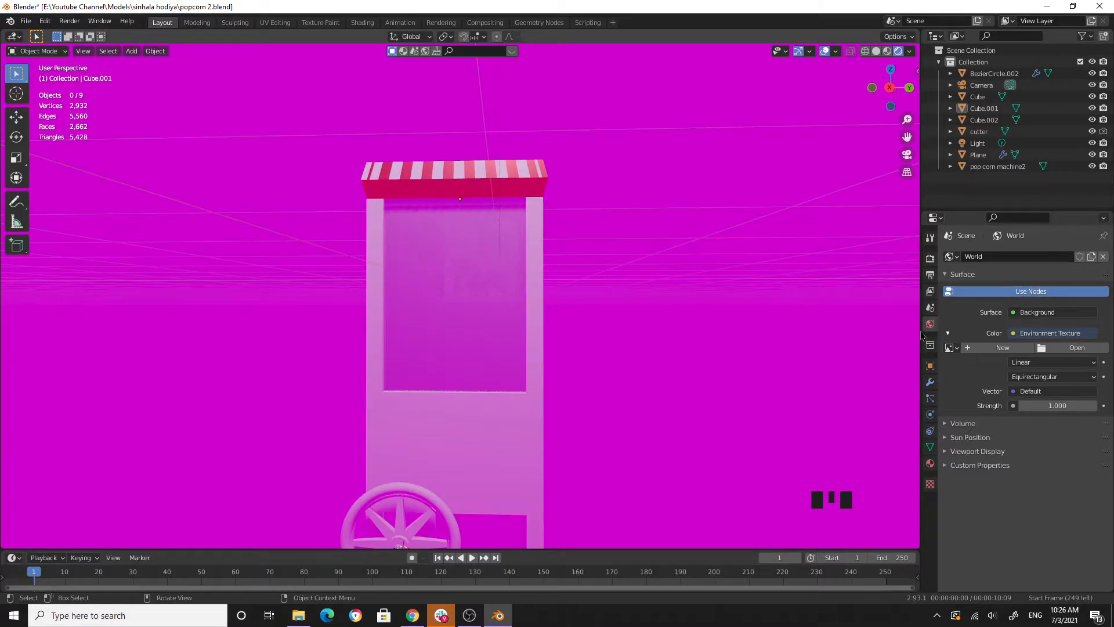
Load forest_cave_4k.hdr from the Youtube Channel textures folder as the world's environment image.
click(1078, 348)
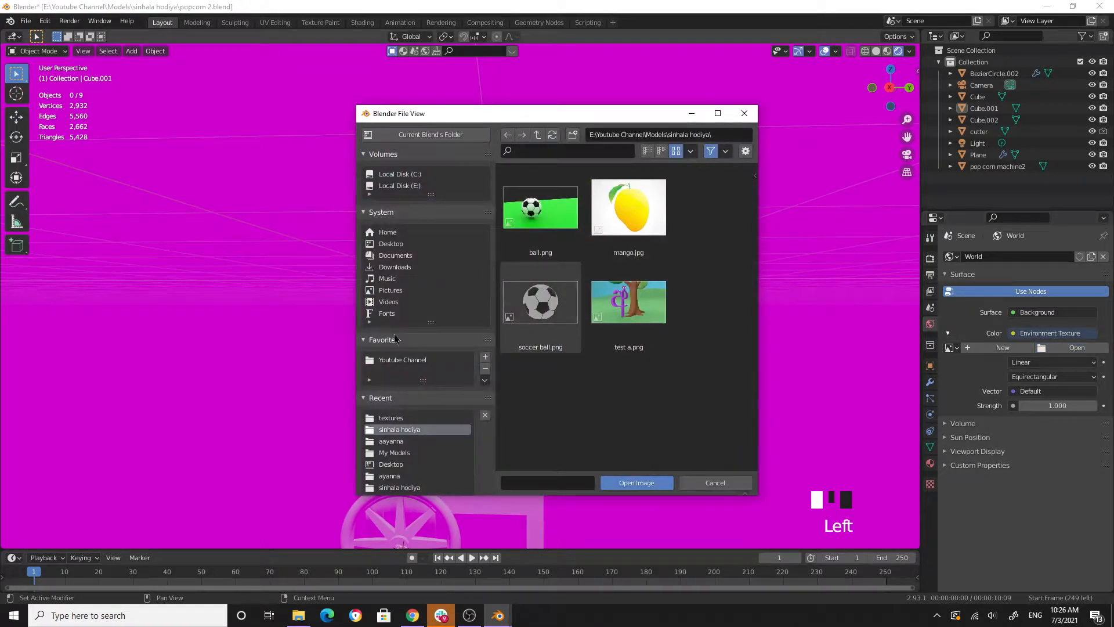
click(406, 360)
scroll(617, 336, down, 10)
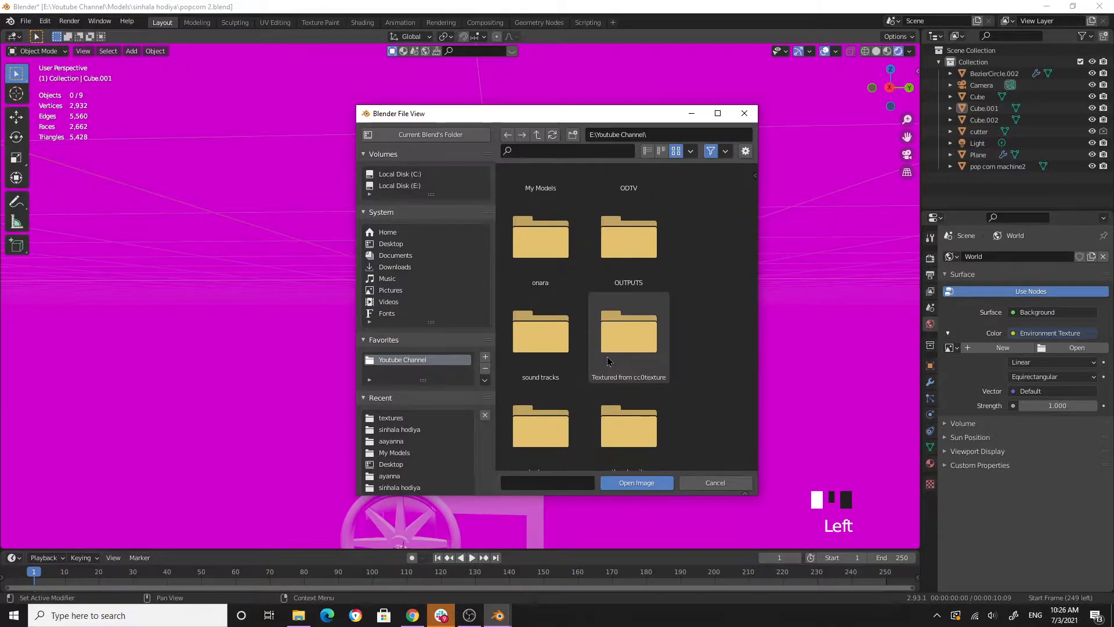
double_click(566, 366)
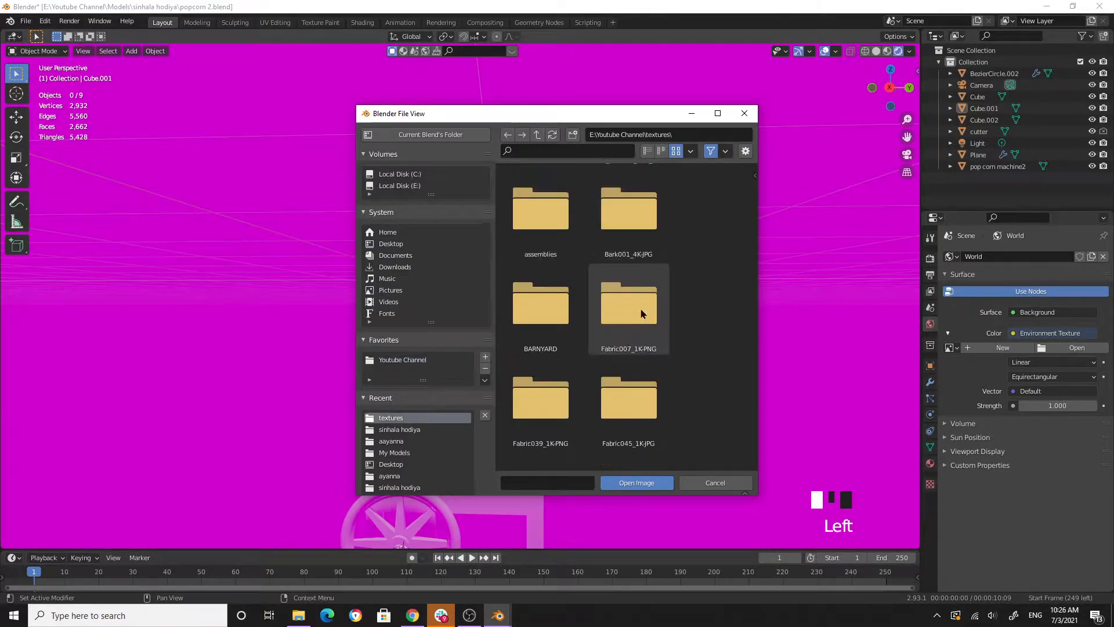
scroll(642, 309, down, 8)
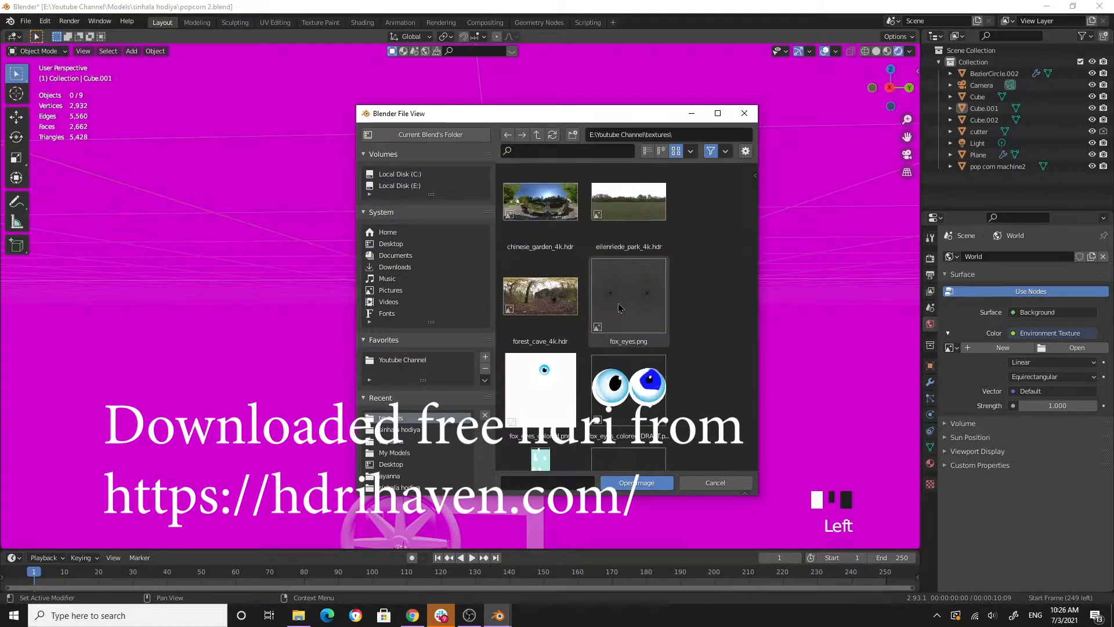
click(553, 299)
click(650, 485)
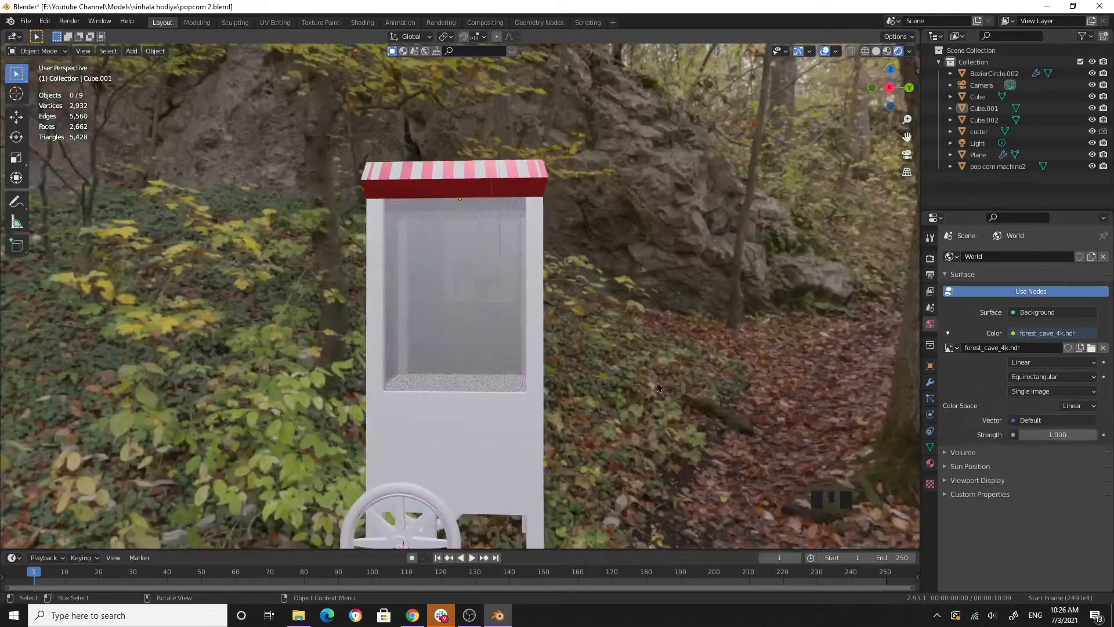
middle_drag(661, 388, 574, 384)
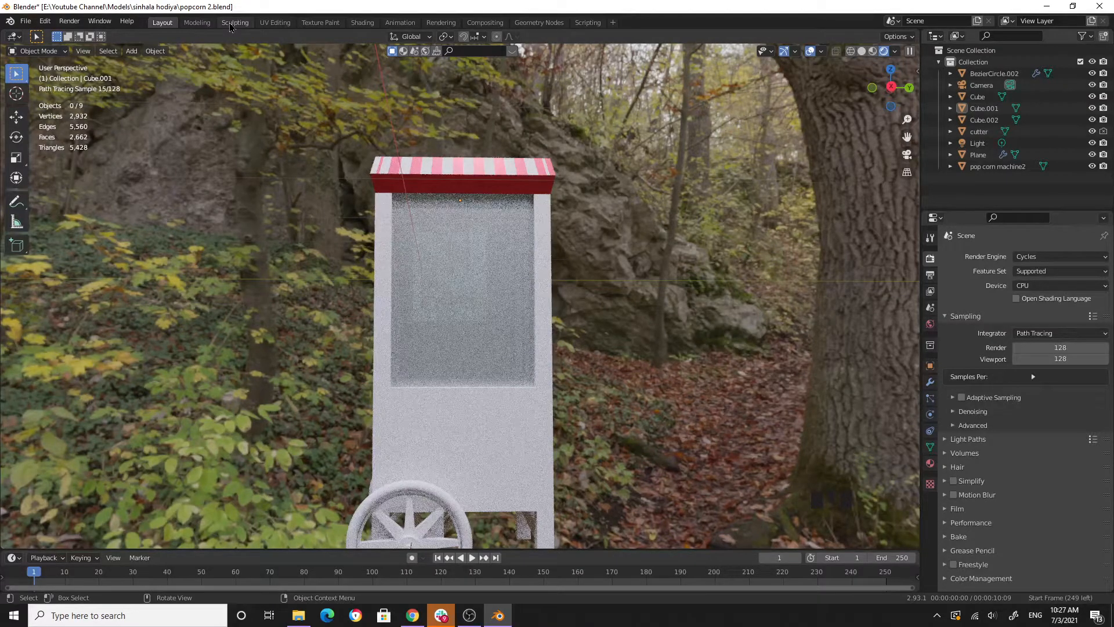
In the Shading workspace, set the glass material's second Mix Shader factor to 0.192 and the first one's to 0.783.
click(362, 22)
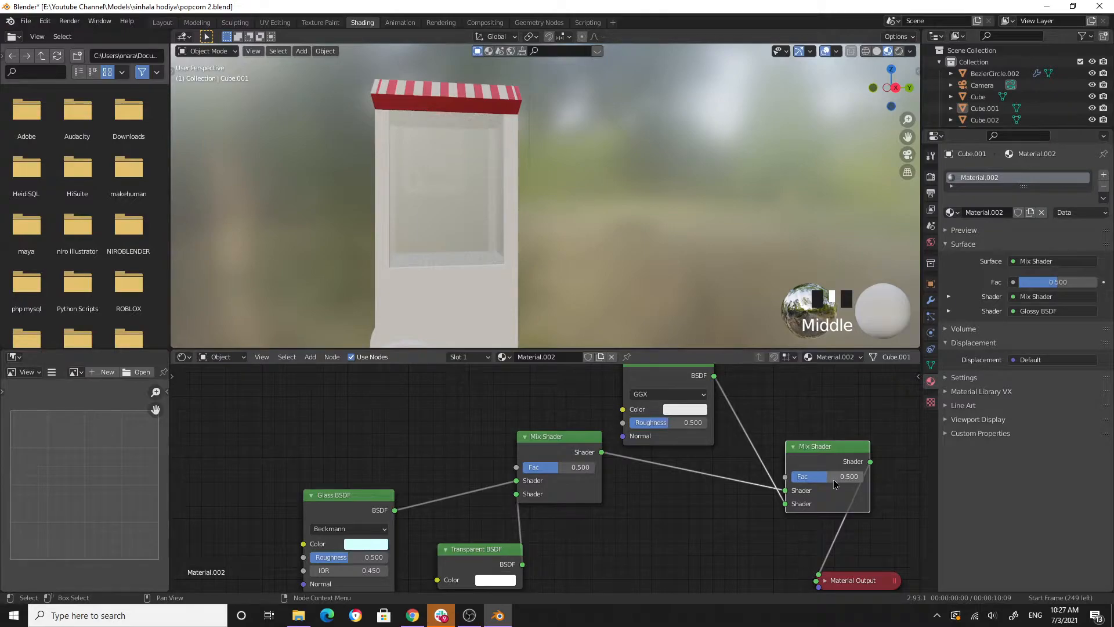
drag(834, 483, 808, 482)
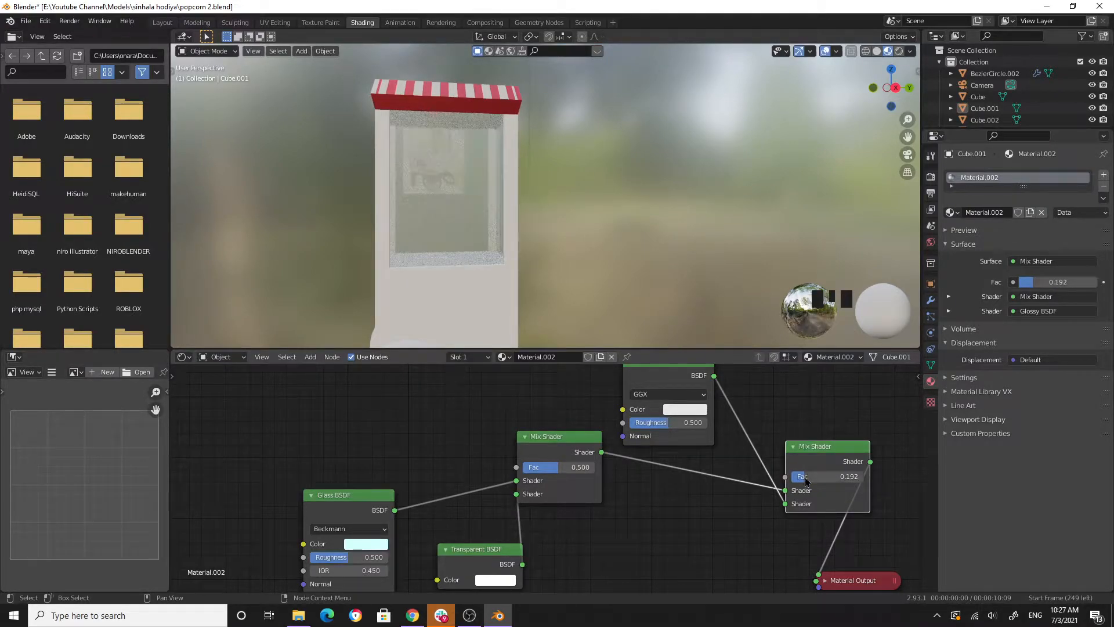
drag(558, 472, 573, 472)
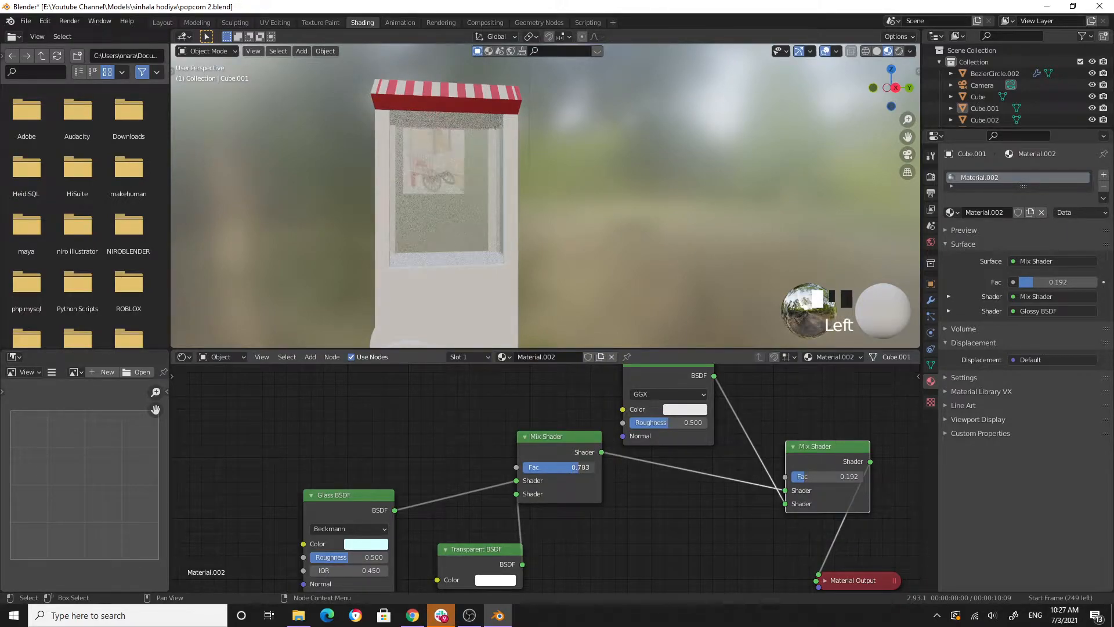
scroll(465, 173, up, 3)
mouse_move(468, 175)
middle_down()
mouse_move(435, 179)
mouse_move(492, 173)
mouse_move(525, 188)
middle_up()
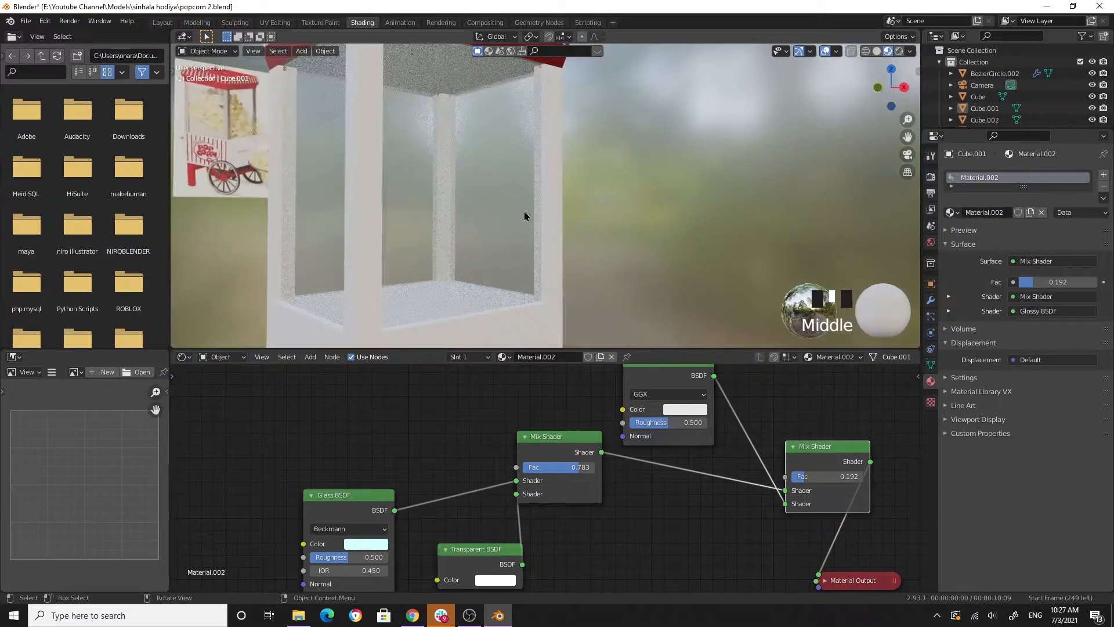
Return to the Layout workspace, check the glass panels in the rendered view, and switch the render engine to Eevee.
click(163, 23)
middle_drag(600, 211, 485, 273)
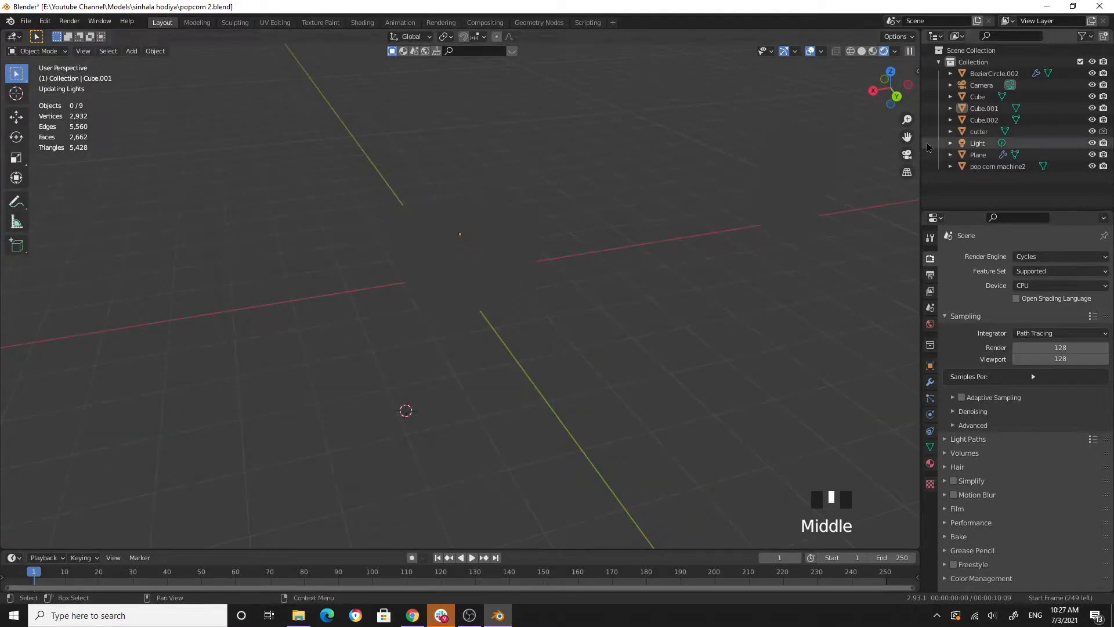
middle_drag(551, 336, 500, 326)
scroll(501, 325, up, 4)
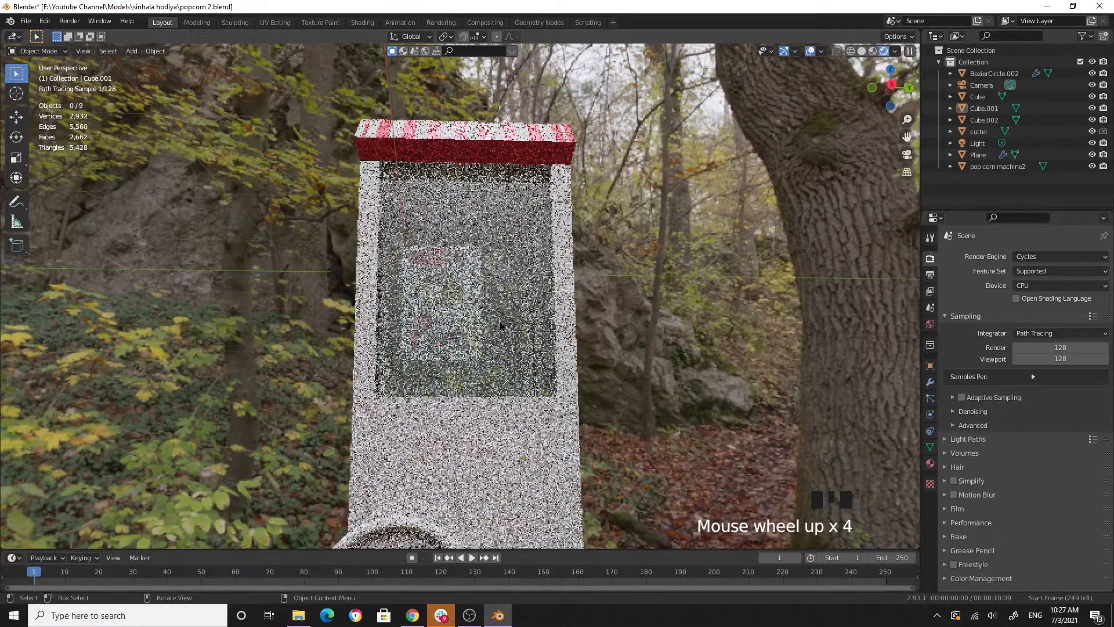
middle_drag(499, 324, 580, 328)
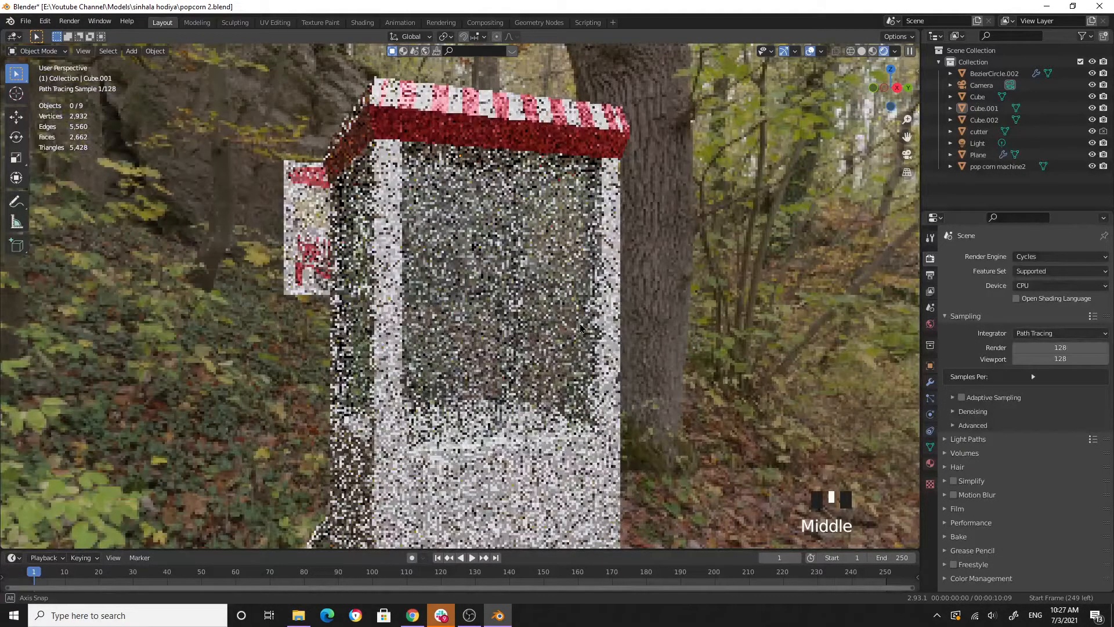
click(1026, 260)
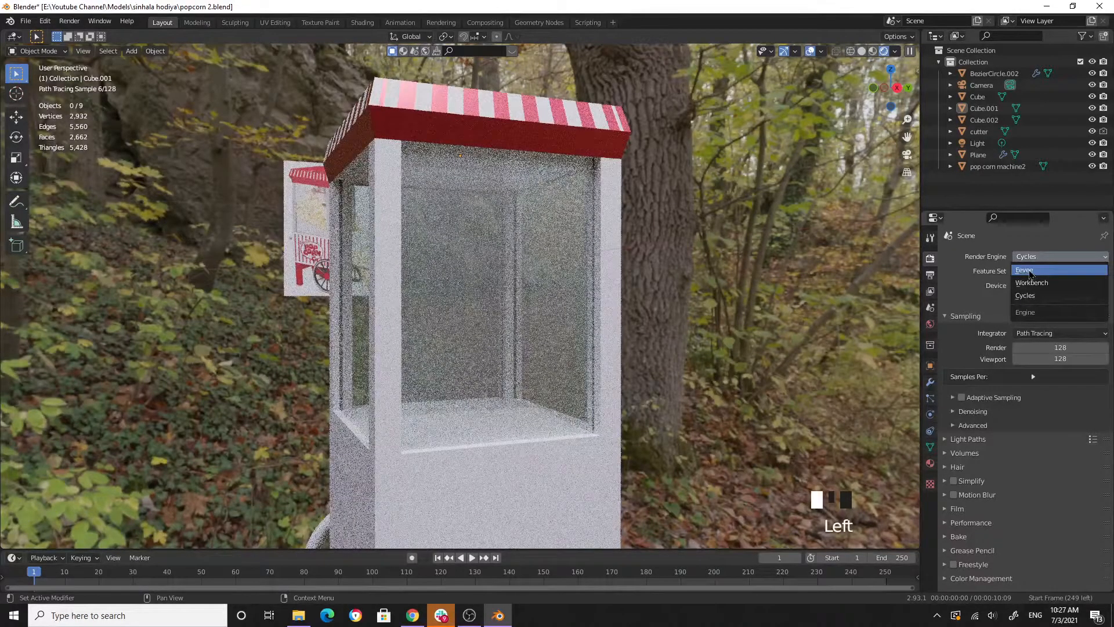
click(1030, 270)
Set the Eevee viewport samples to 64 and check the glass up close.
middle_drag(534, 301, 609, 298)
click(1024, 302)
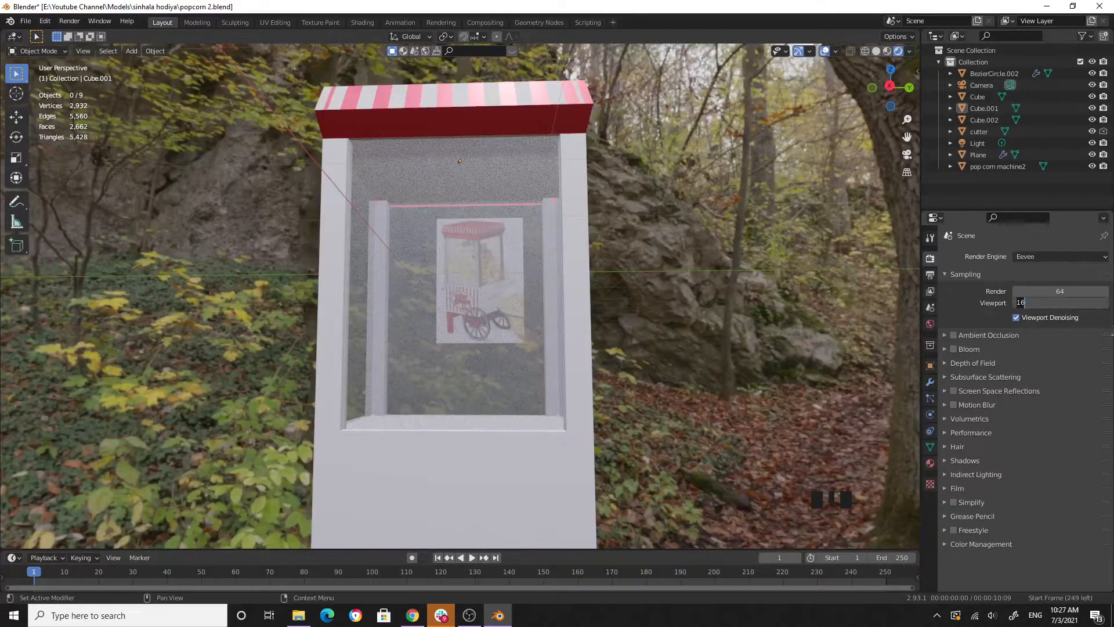
click(1113, 330)
mouse_move(569, 315)
middle_down()
mouse_move(569, 338)
mouse_move(580, 326)
middle_up()
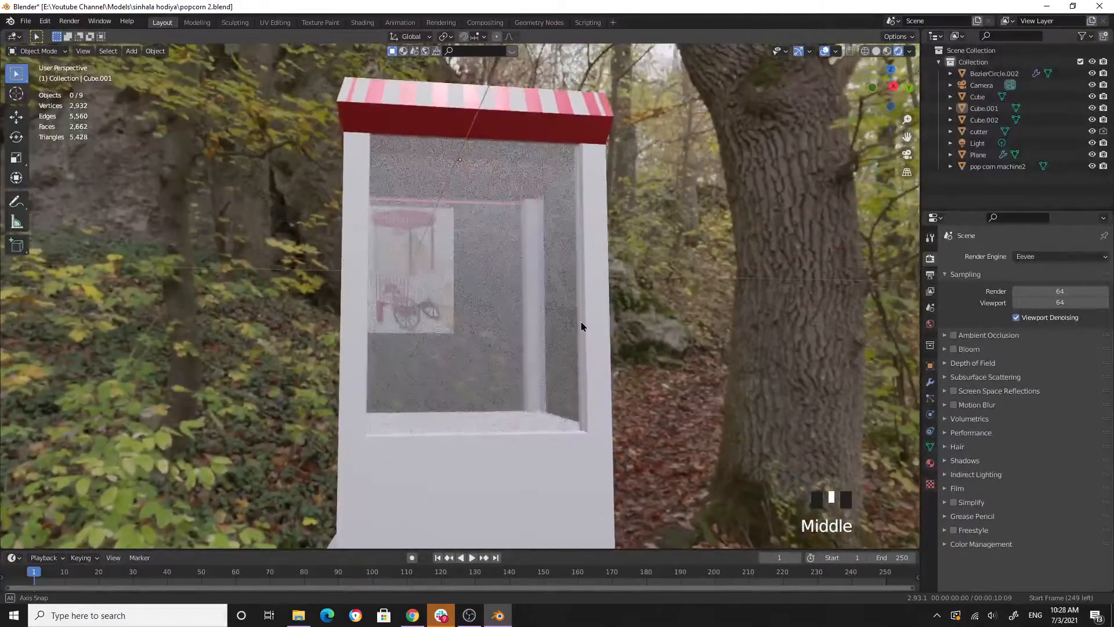
scroll(582, 326, up, 2)
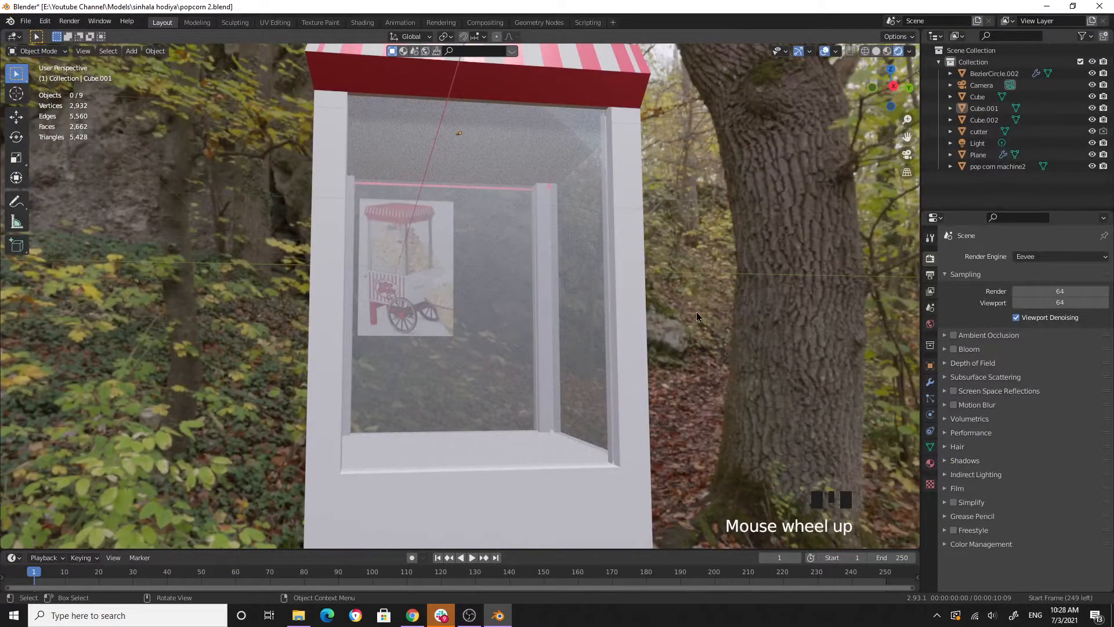
Enable Ambient Occlusion and Screen Space Reflections with Refraction in the Eevee render settings.
click(953, 335)
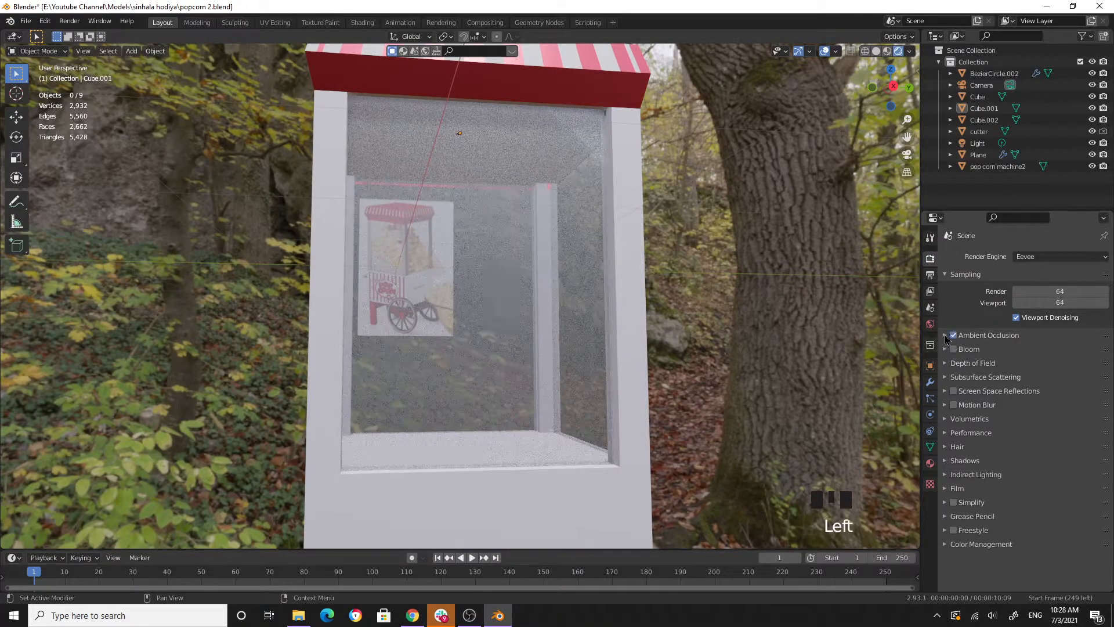
click(944, 336)
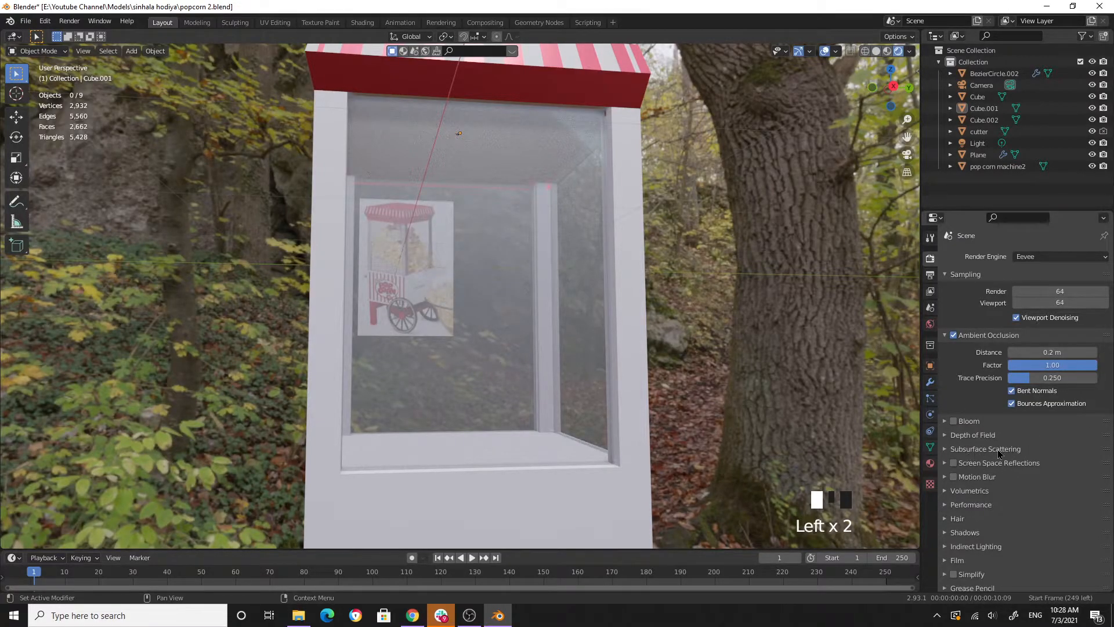
click(953, 463)
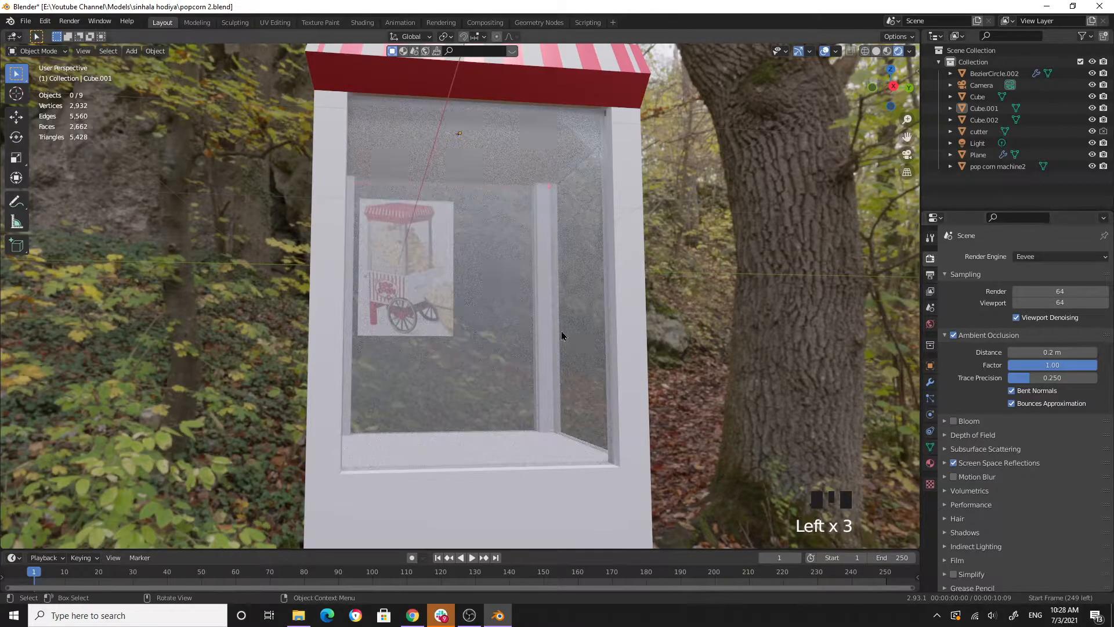
click(946, 464)
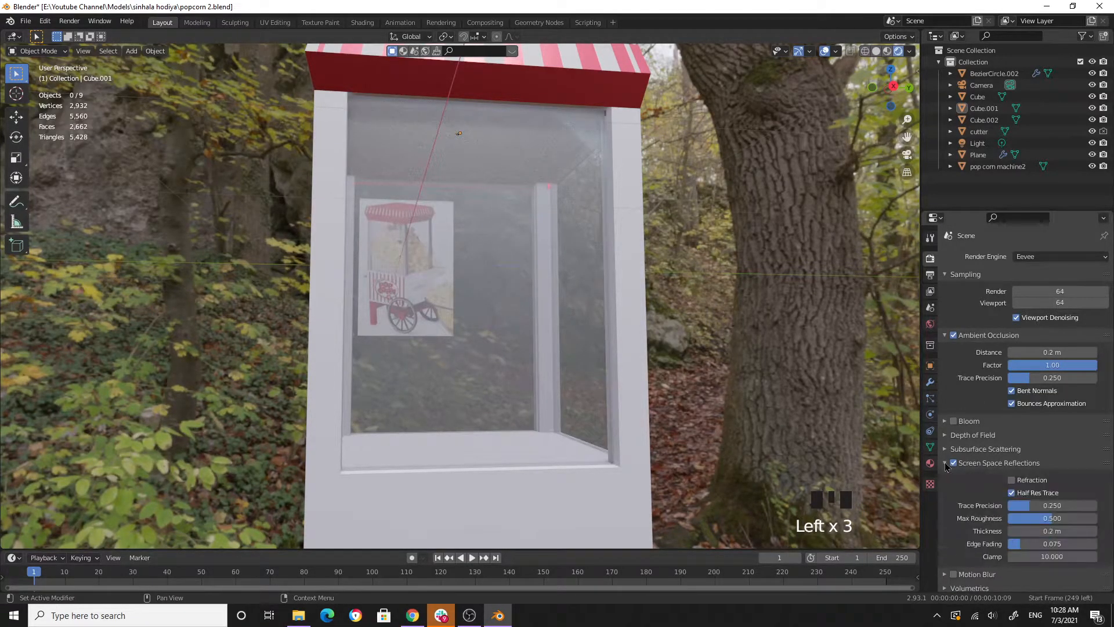
click(1011, 481)
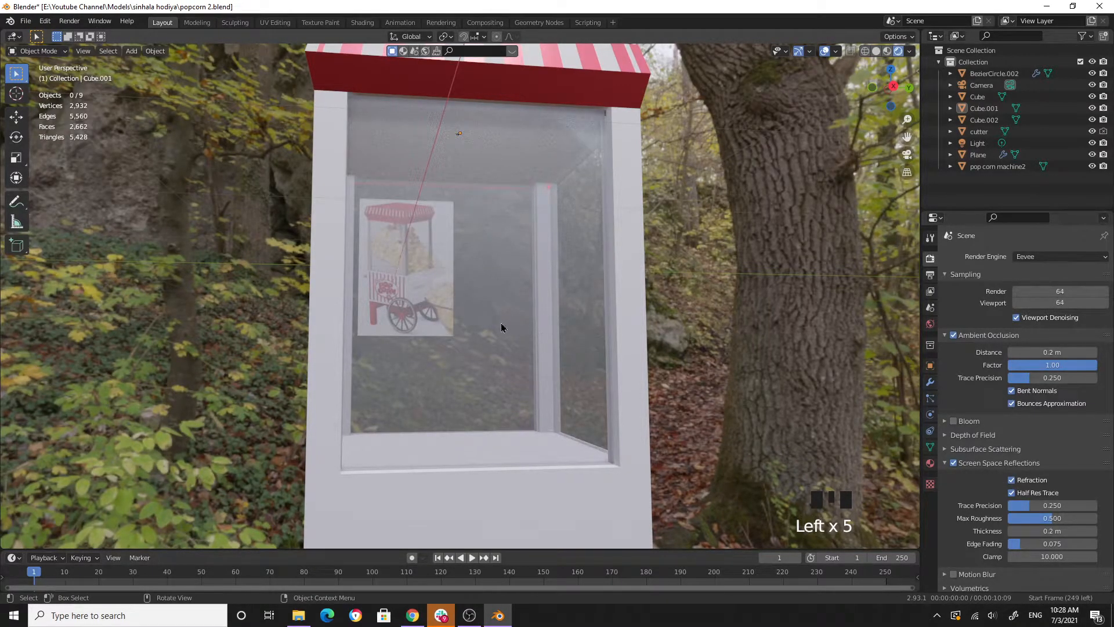
Give the cart's upper corner posts a new material named frame.
middle_drag(449, 325, 533, 281)
scroll(495, 326, down, 3)
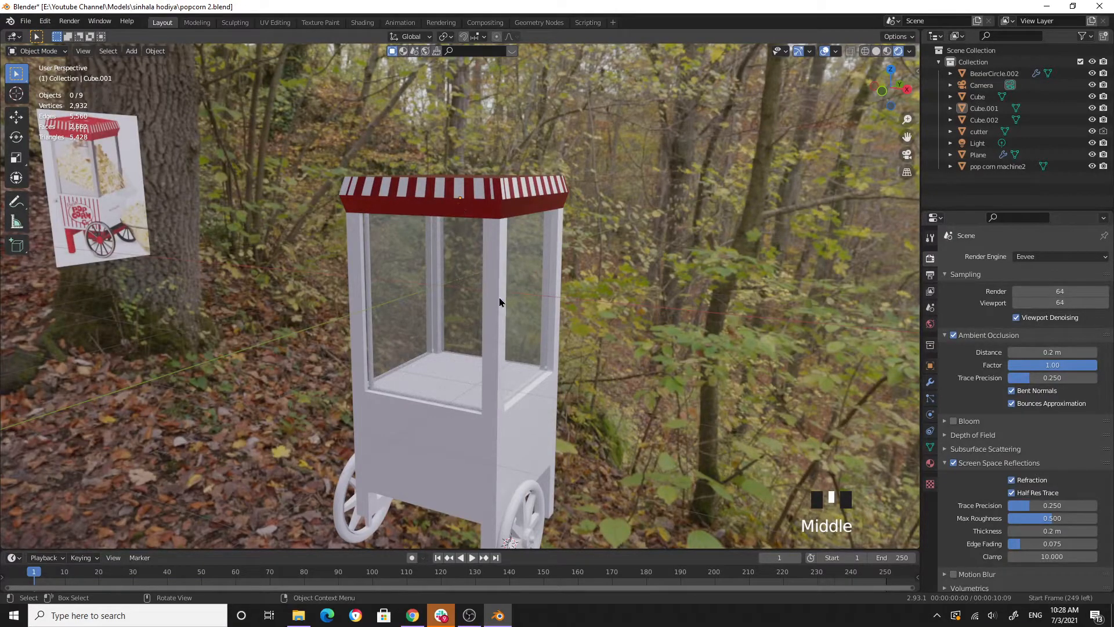
click(492, 266)
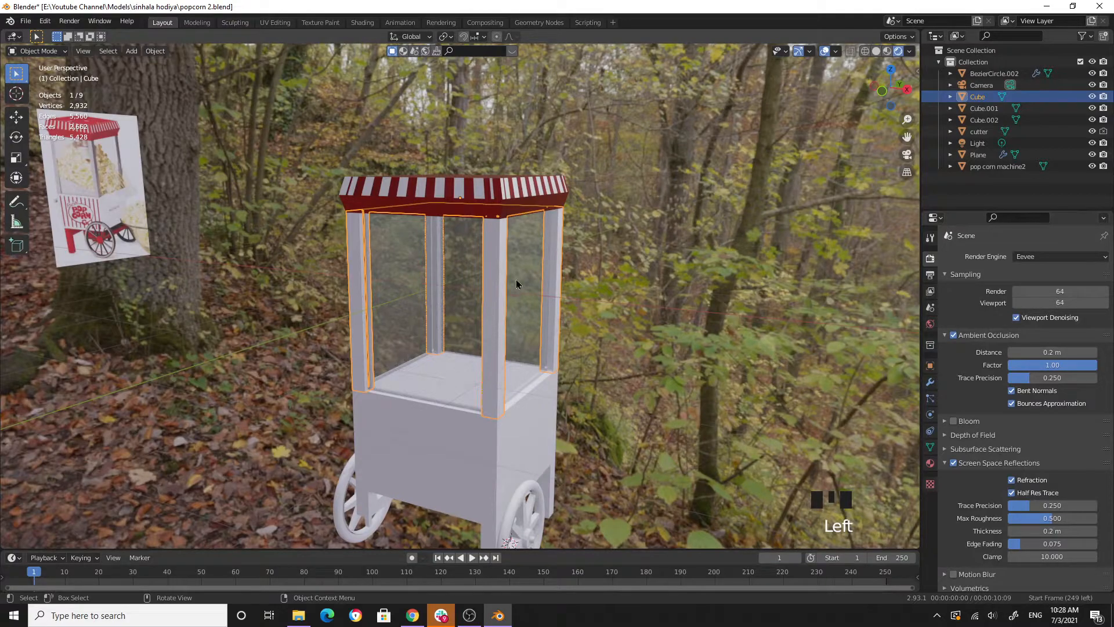
click(930, 462)
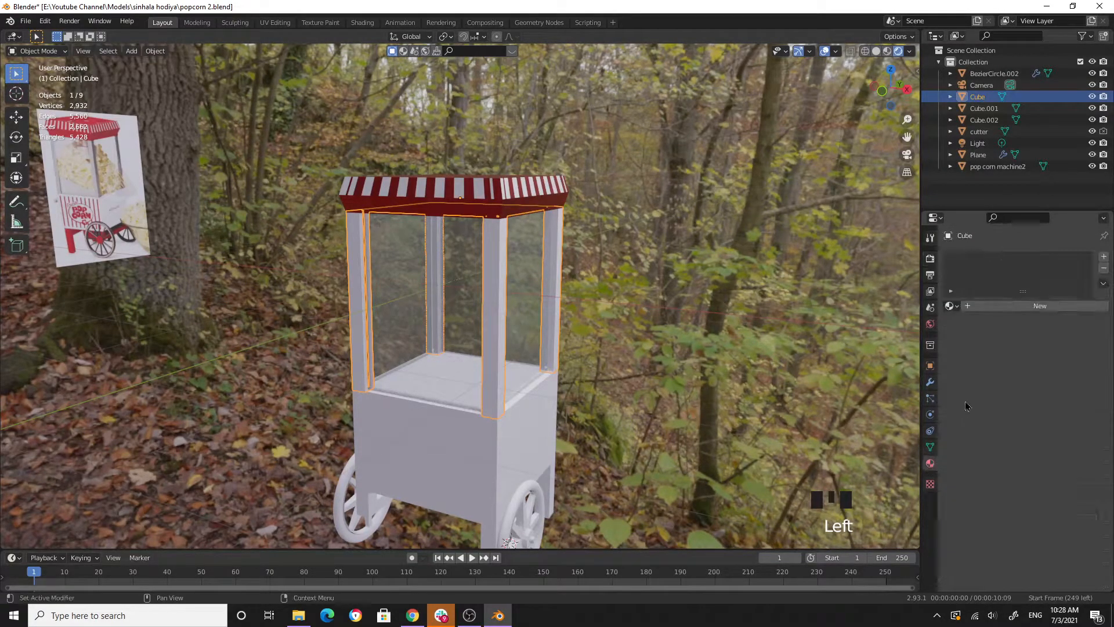
click(1041, 306)
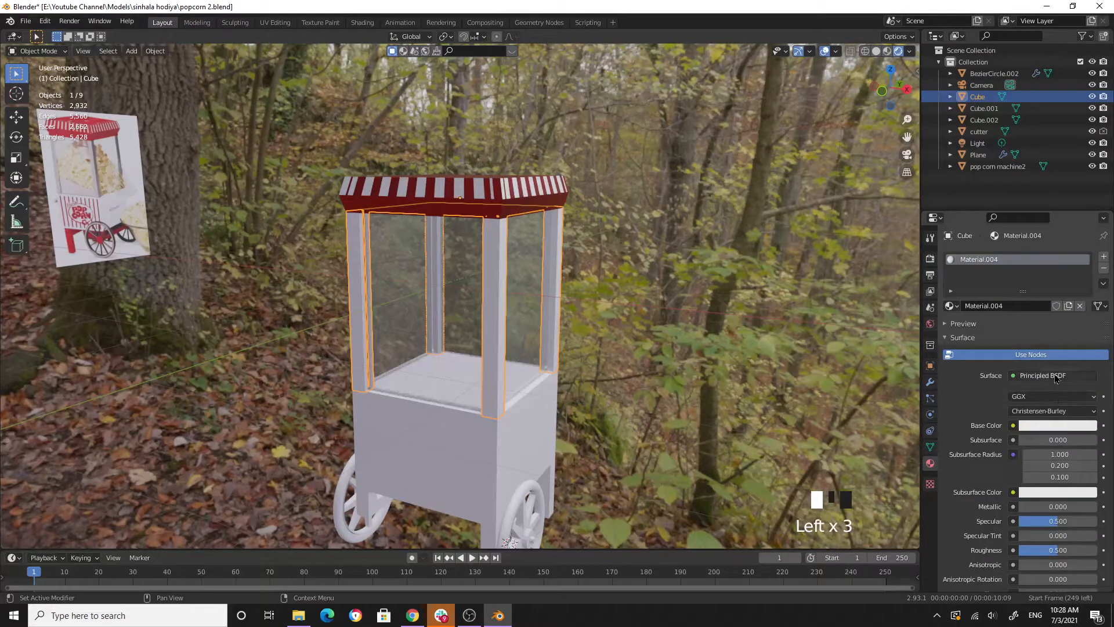
double_click(989, 262)
text(frame)
key(Return)
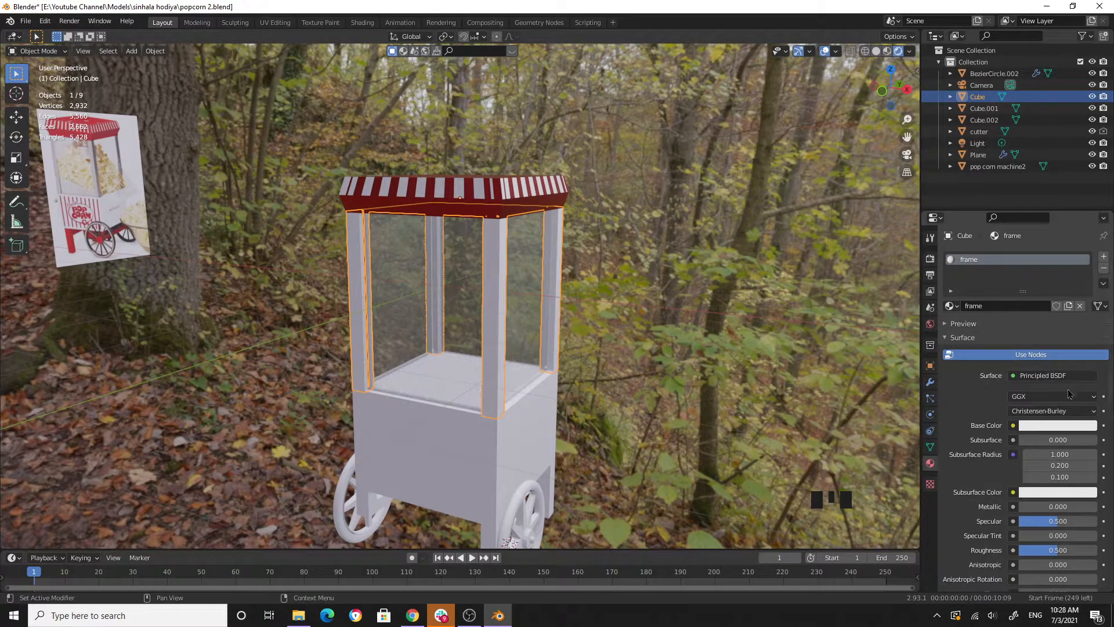
Darken the frame material's base color to a value of 0.467, and set Metallic to 1.000 and Roughness to 0.390.
click(1048, 427)
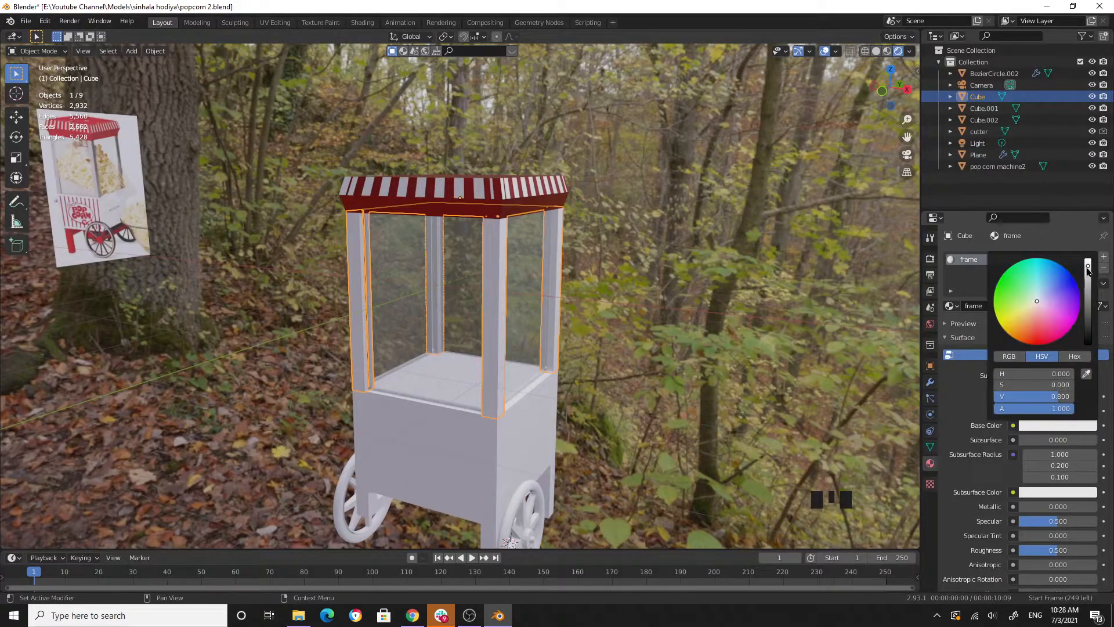
drag(1088, 264, 1087, 282)
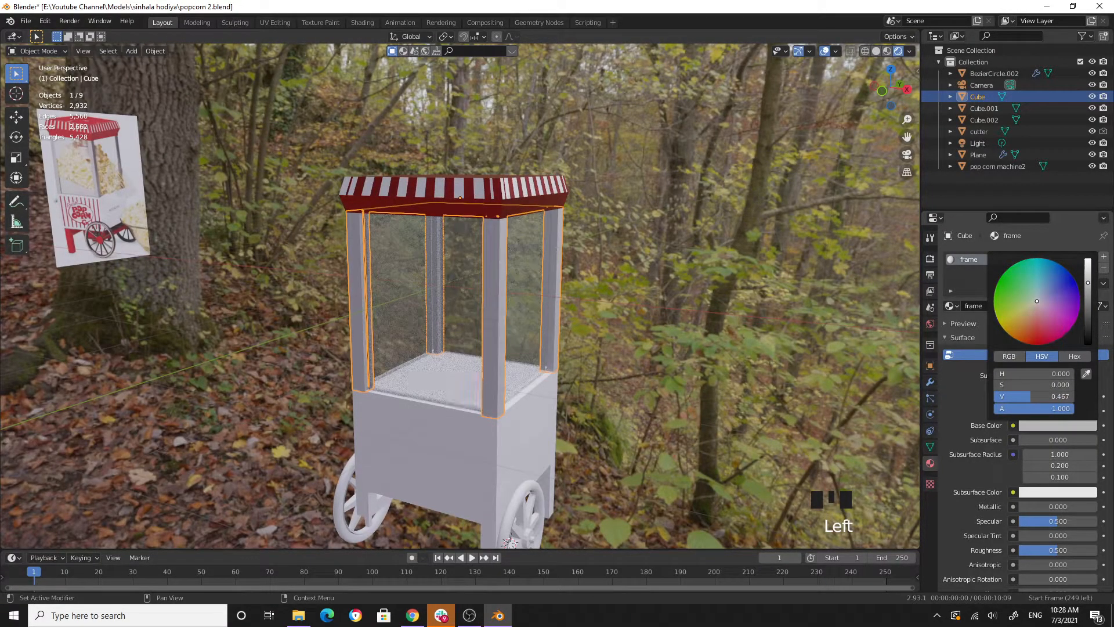
scroll(1050, 477, down, 2)
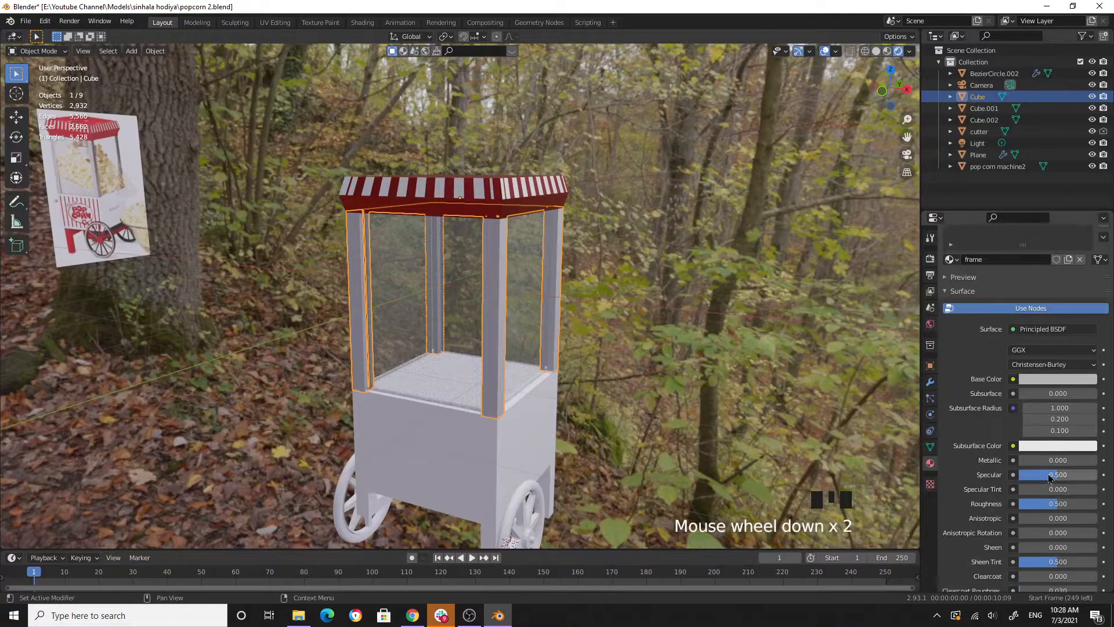
scroll(1050, 477, down, 1)
drag(1080, 436, 1100, 437)
drag(1056, 480, 1047, 481)
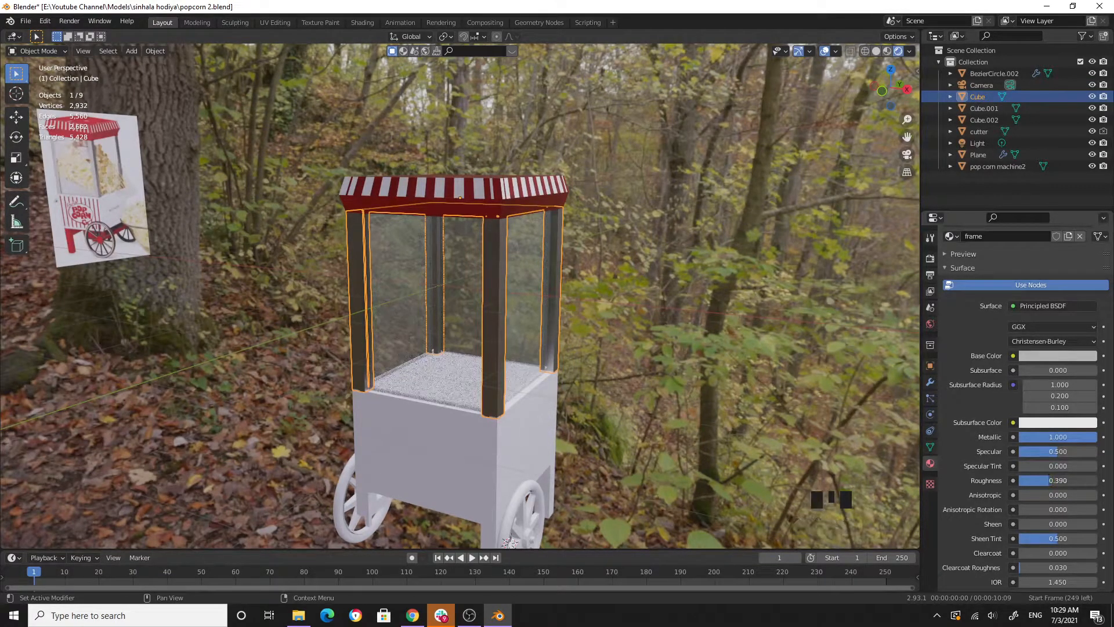
click(700, 368)
Check the metallic posts from several sides and select the cart's lower body with its legs.
middle_drag(701, 368, 569, 349)
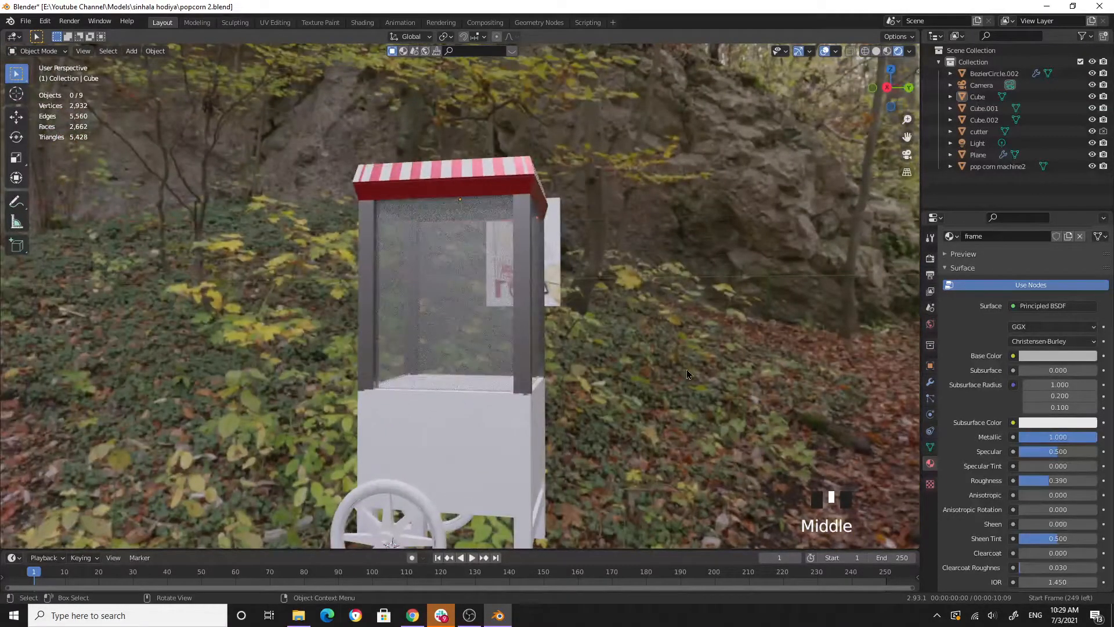
middle_drag(687, 369, 607, 367)
scroll(601, 325, up, 2)
mouse_move(602, 326)
middle_down()
mouse_move(552, 326)
mouse_move(616, 324)
mouse_move(568, 336)
mouse_move(591, 340)
middle_up()
scroll(552, 326, down, 2)
scroll(569, 336, down, 2)
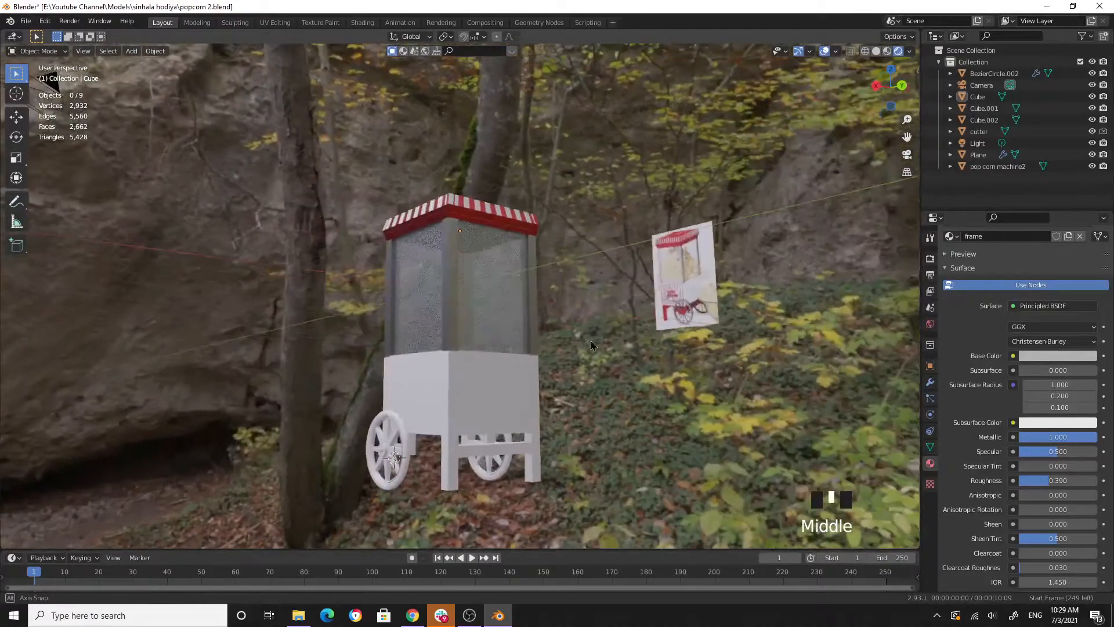
middle_drag(540, 380, 591, 327)
key(Tab)
scroll(521, 403, down, 1)
scroll(592, 328, up, 2)
click(608, 262)
key(Tab)
click(618, 306)
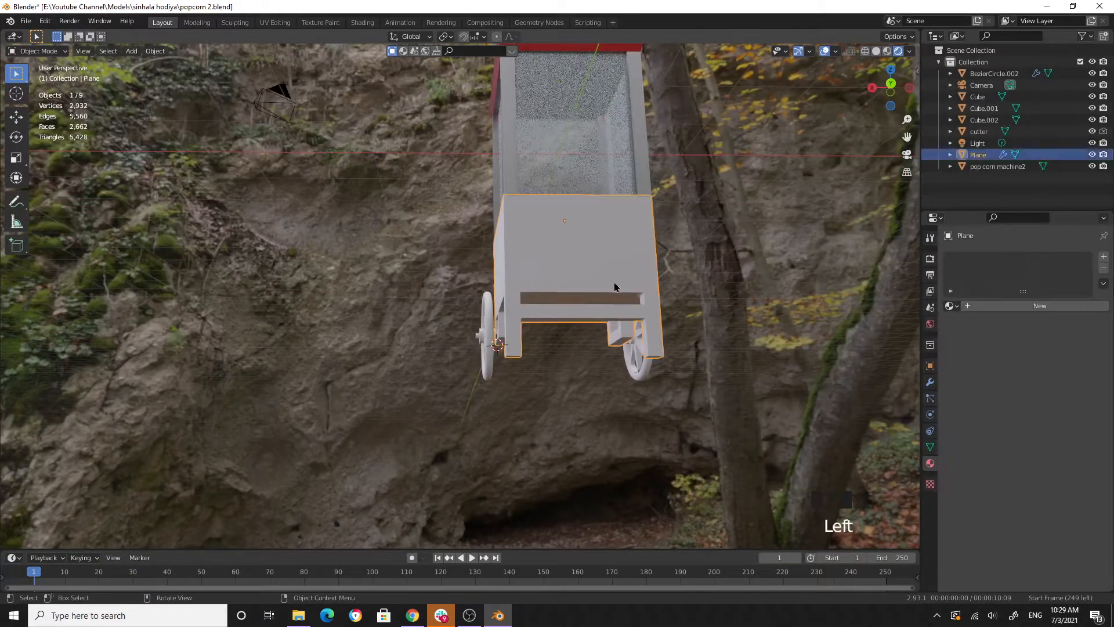
Examine the lower body's mesh and legs in Edit Mode, and return to Object Mode.
key(Tab)
middle_drag(619, 306, 582, 358)
middle_drag(475, 368, 583, 362)
key(Tab)
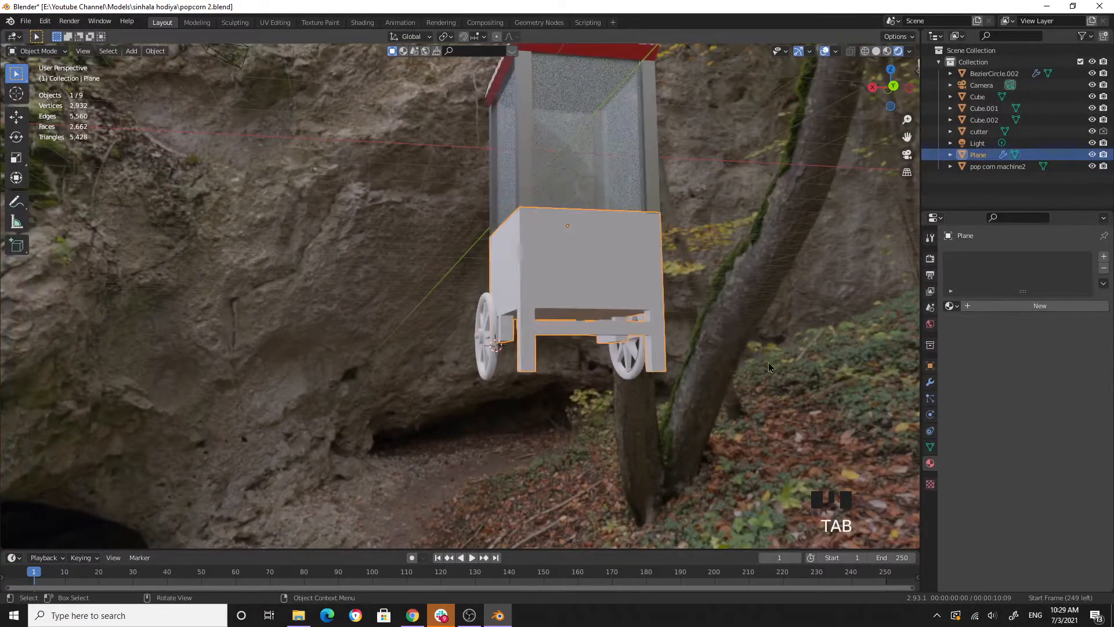
Apply the Mirror modifier on the cart's lower body.
click(930, 381)
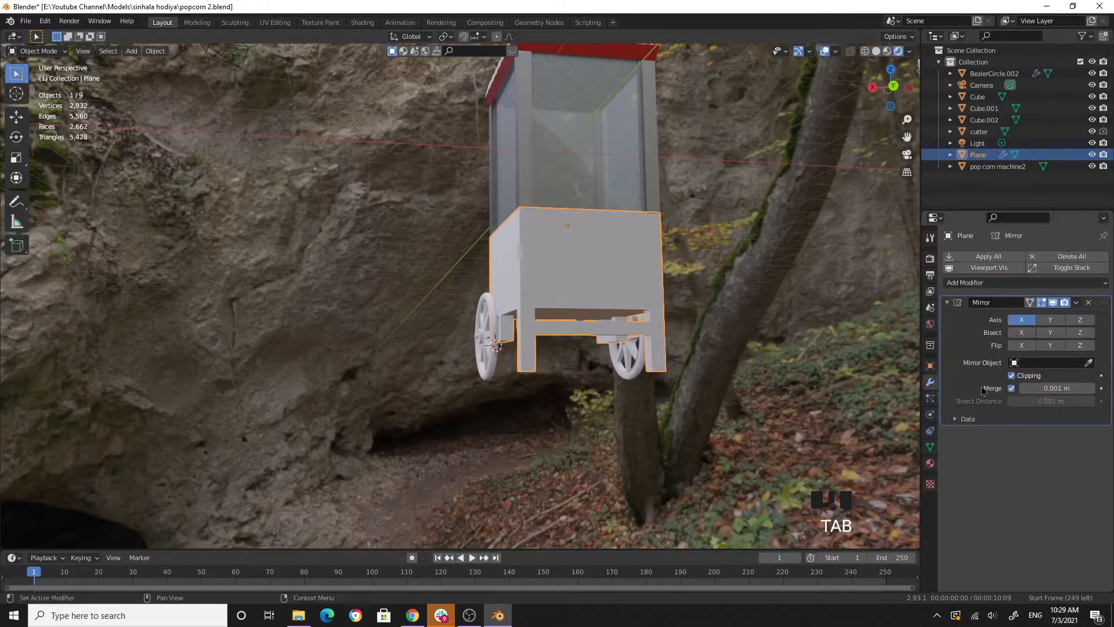
click(1077, 304)
click(1053, 314)
click(699, 334)
Select all legs, crossbars and supports beneath the lower body, using X-ray in front view, and separate them into their own object.
click(652, 318)
key(Tab)
middle_drag(652, 318, 474, 326)
middle_drag(395, 340, 436, 335)
click(437, 334)
key(KP_1)
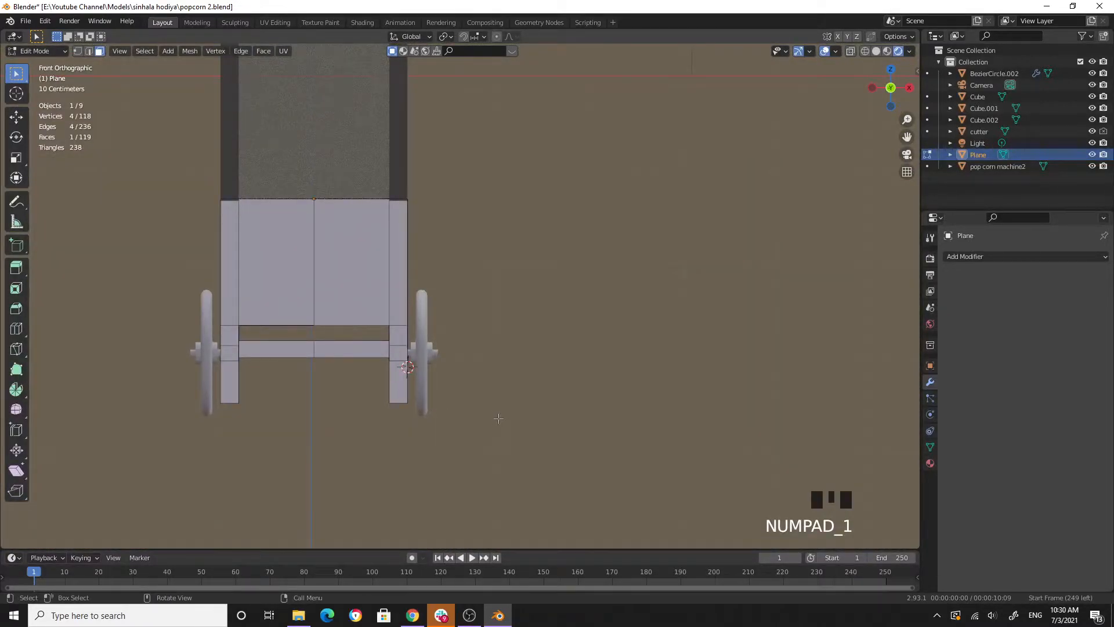
click(850, 51)
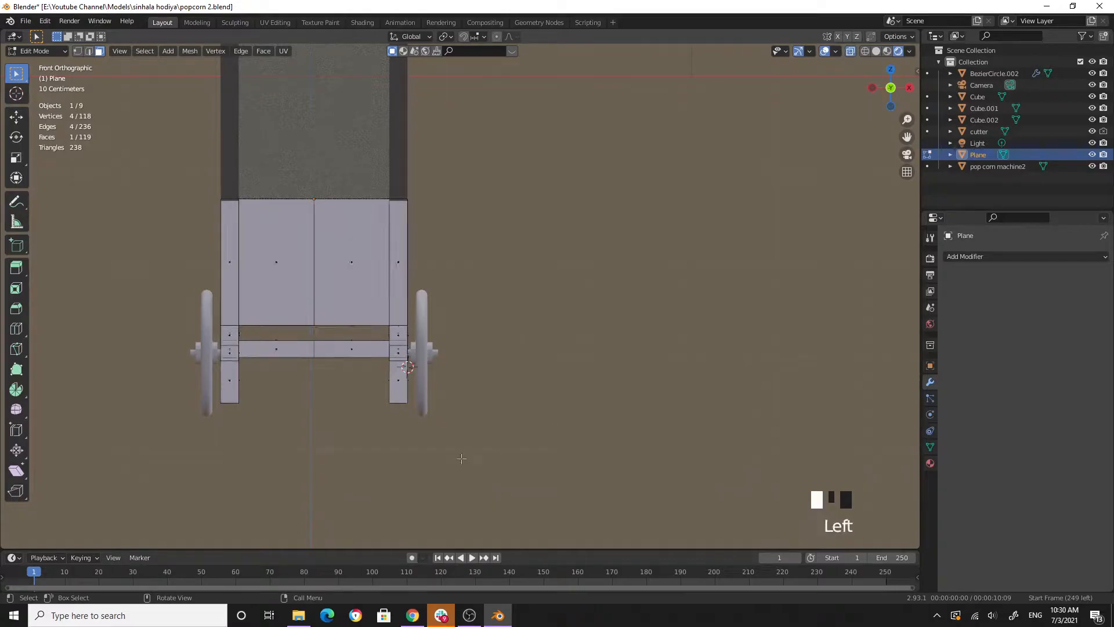
drag(551, 490, 104, 329)
middle_drag(418, 349, 686, 308)
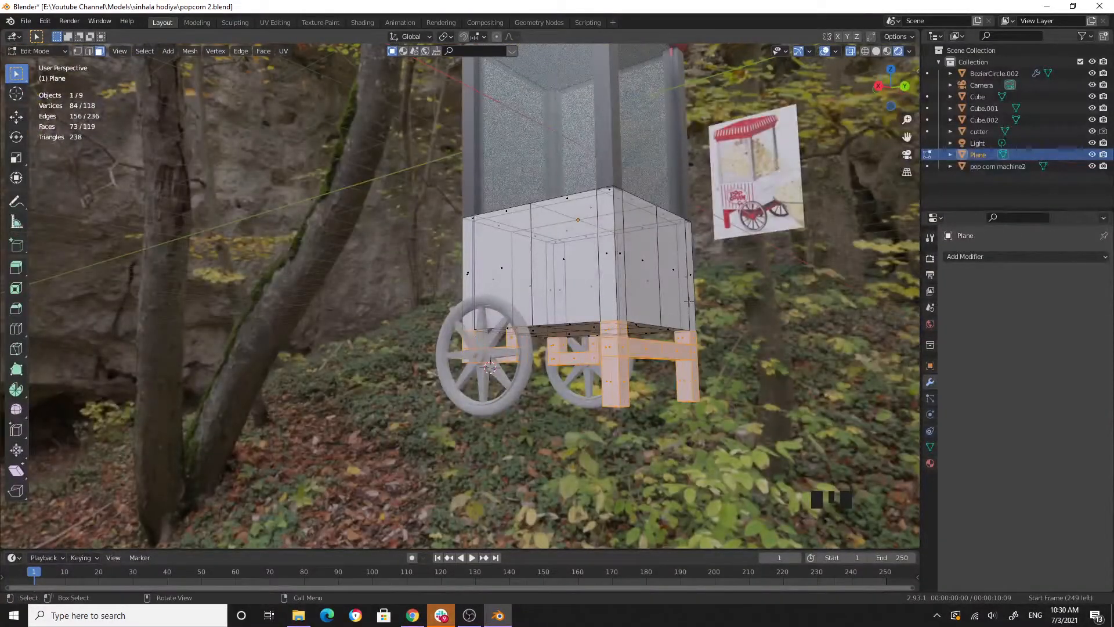
key(p)
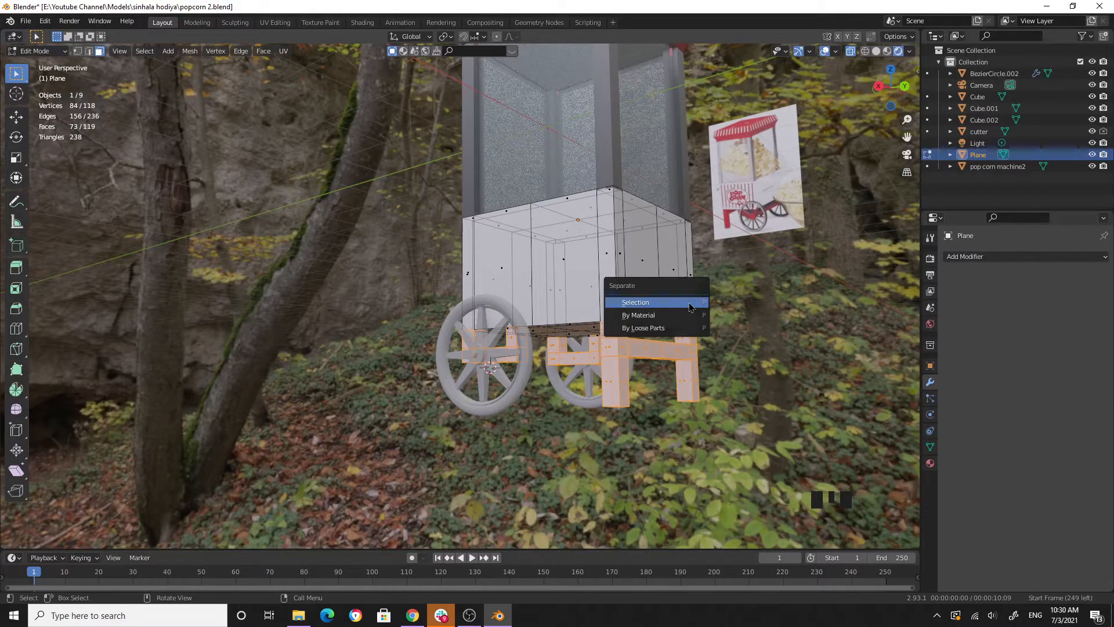
click(691, 302)
key(Tab)
click(732, 430)
Give the separated leg object a new material.
click(646, 343)
middle_drag(646, 343, 729, 406)
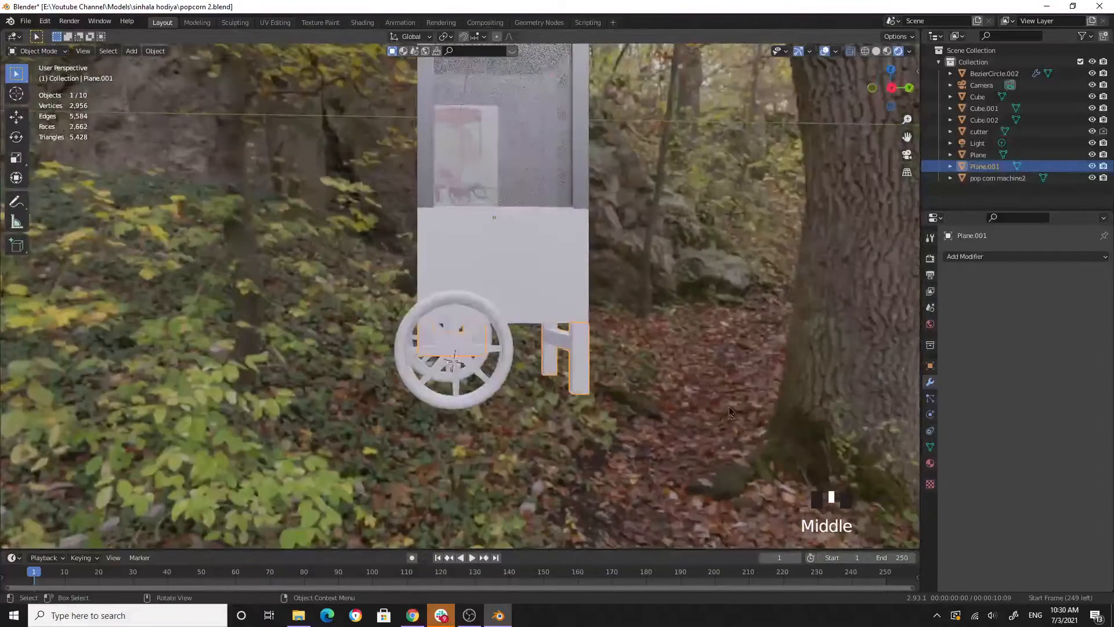
click(930, 462)
click(1039, 306)
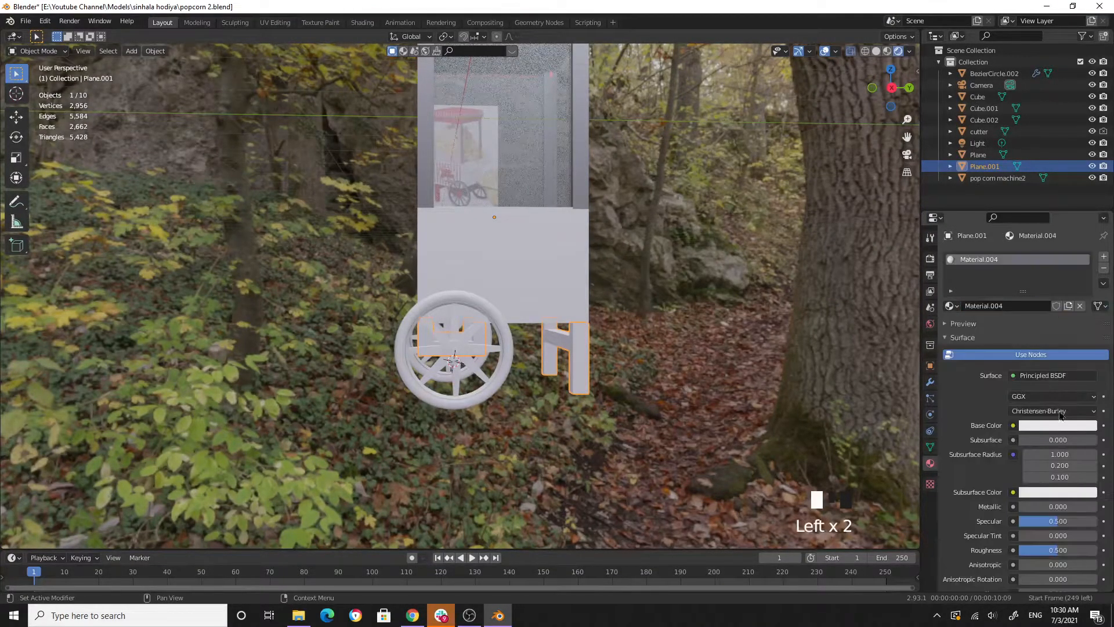
Set the leg material's base color to red and its Roughness to 0.963.
click(1063, 426)
drag(1043, 332, 1036, 337)
scroll(1051, 425, down, 1)
scroll(1039, 445, down, 4)
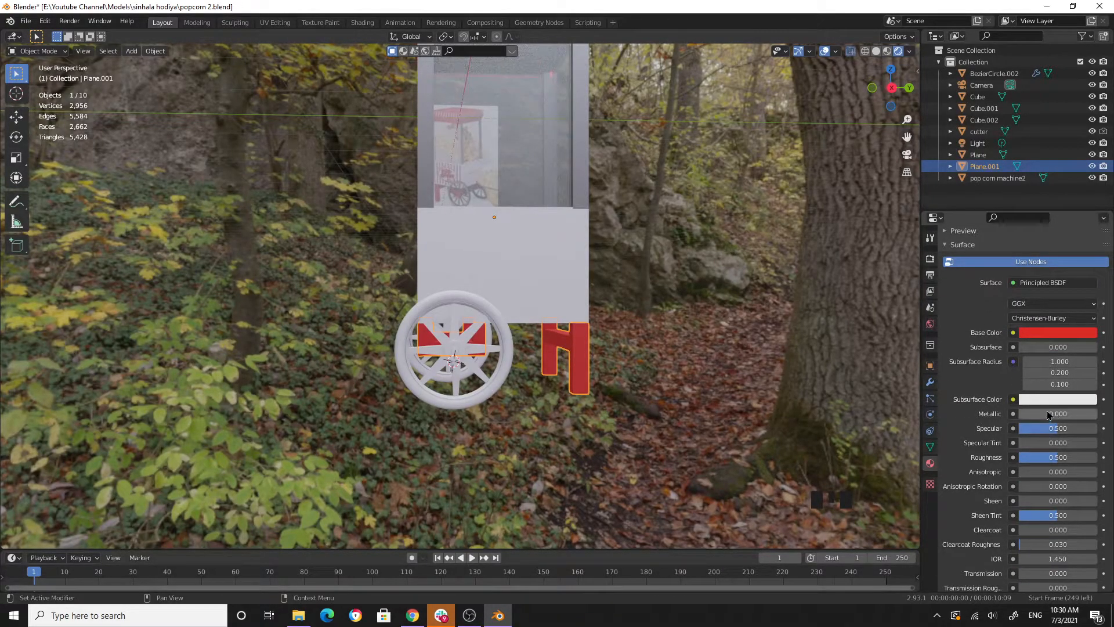
drag(1055, 455, 1097, 456)
click(755, 343)
mouse_move(756, 343)
middle_down()
mouse_move(728, 376)
mouse_move(752, 364)
middle_up()
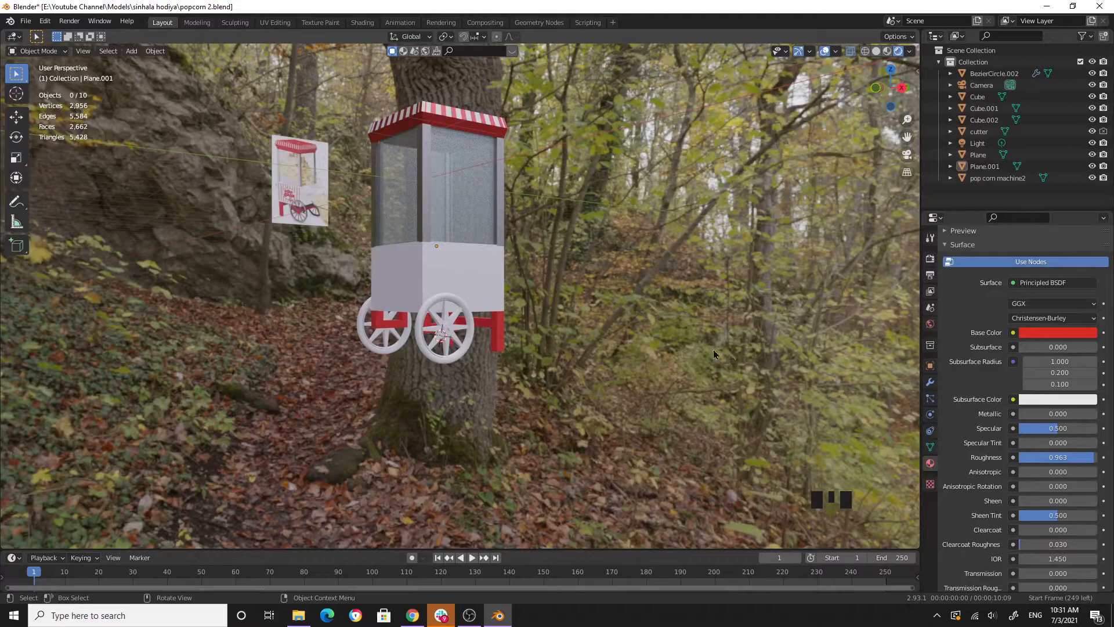
Edit the cart's lower body with X-ray off and add four evenly spaced vertical loop cuts to one half of its end panel.
click(506, 289)
middle_drag(635, 331, 532, 341)
key(Tab)
key(Tab)
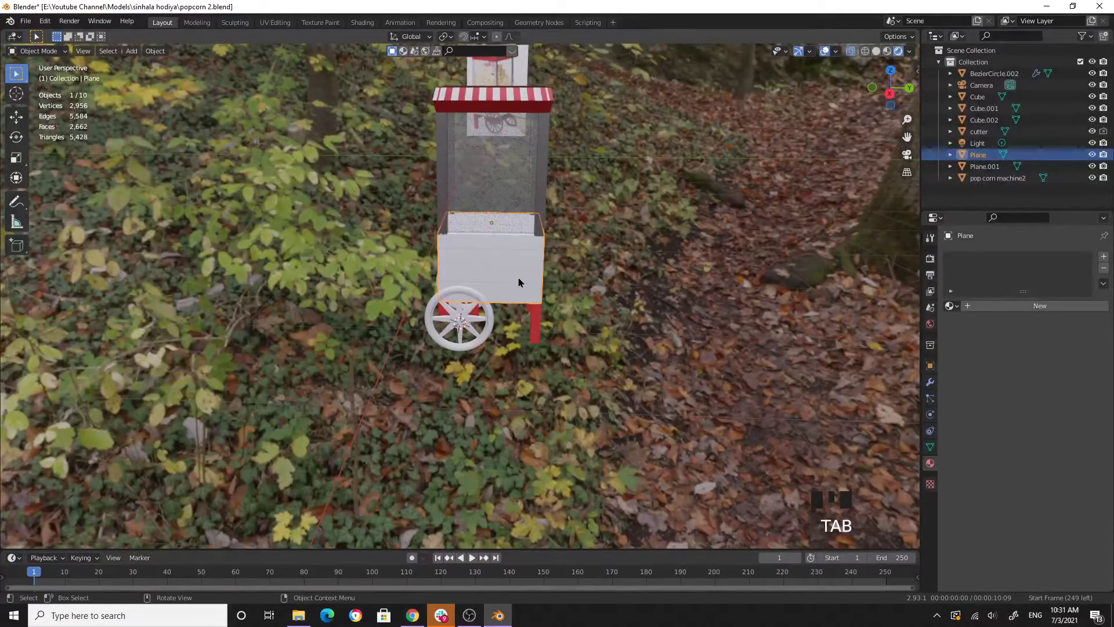
key(Tab)
scroll(519, 283, up, 2)
click(850, 51)
middle_drag(510, 273, 520, 262)
scroll(519, 264, up, 3)
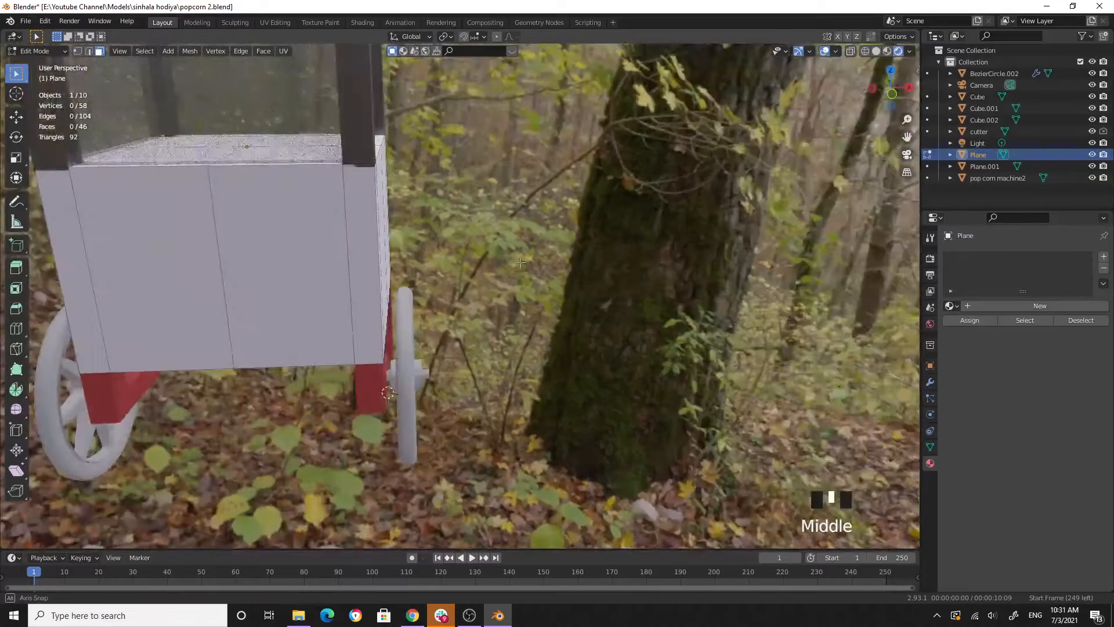
click(17, 328)
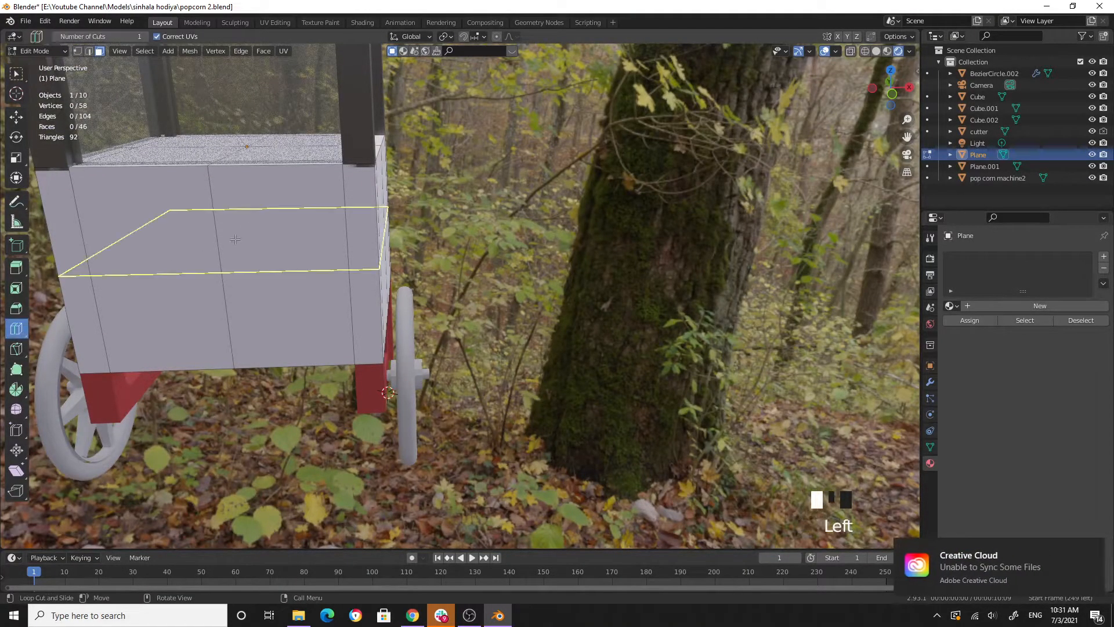
click(283, 250)
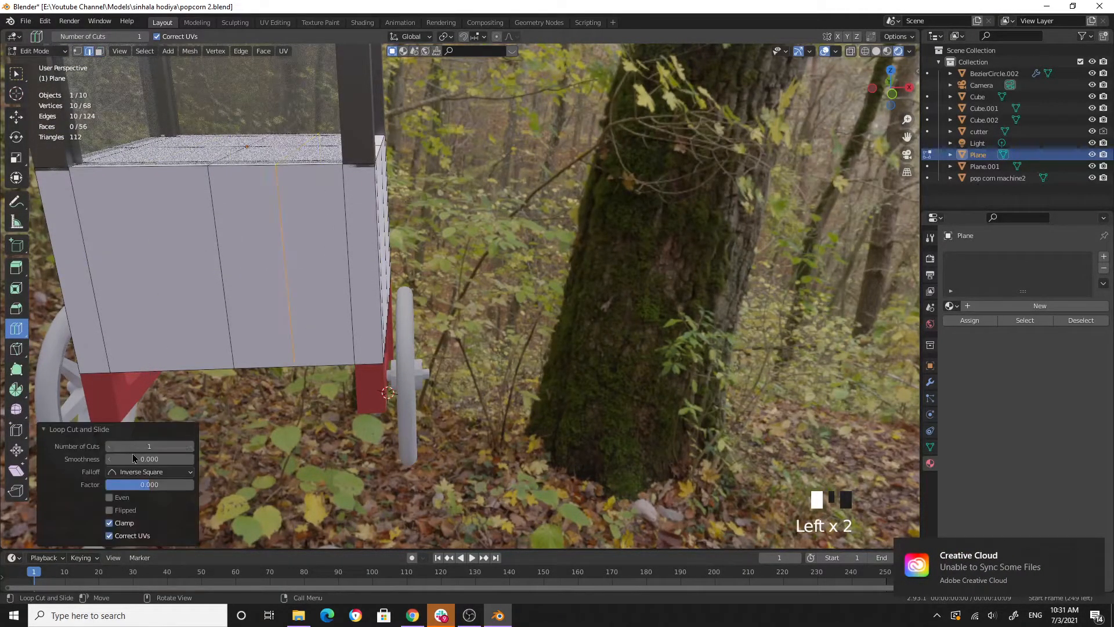
click(189, 445)
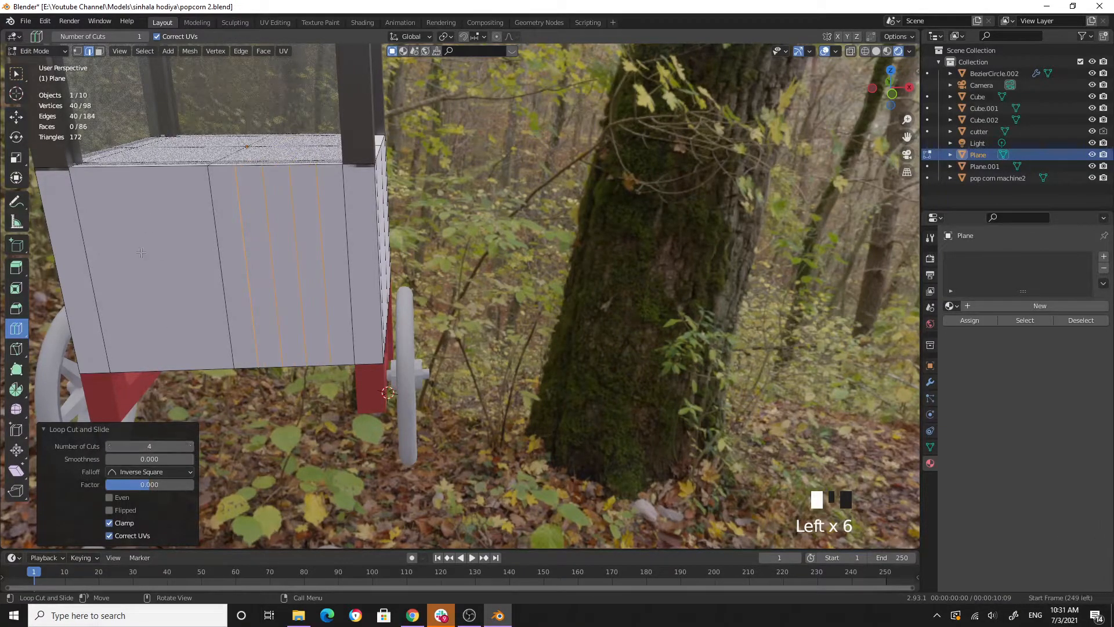
Add four evenly spaced vertical loop cuts to the other half of the end panel.
click(190, 446)
click(190, 446)
click(191, 446)
Add four evenly spaced vertical loop cuts to the half of the side panel above the wheel.
middle_drag(441, 209, 487, 187)
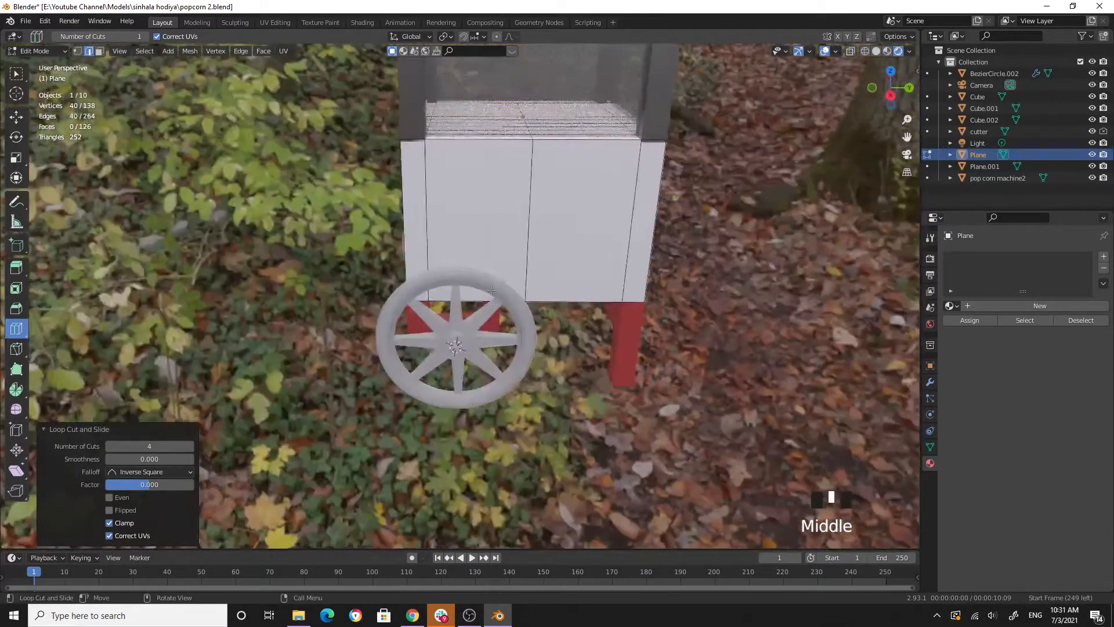
click(473, 174)
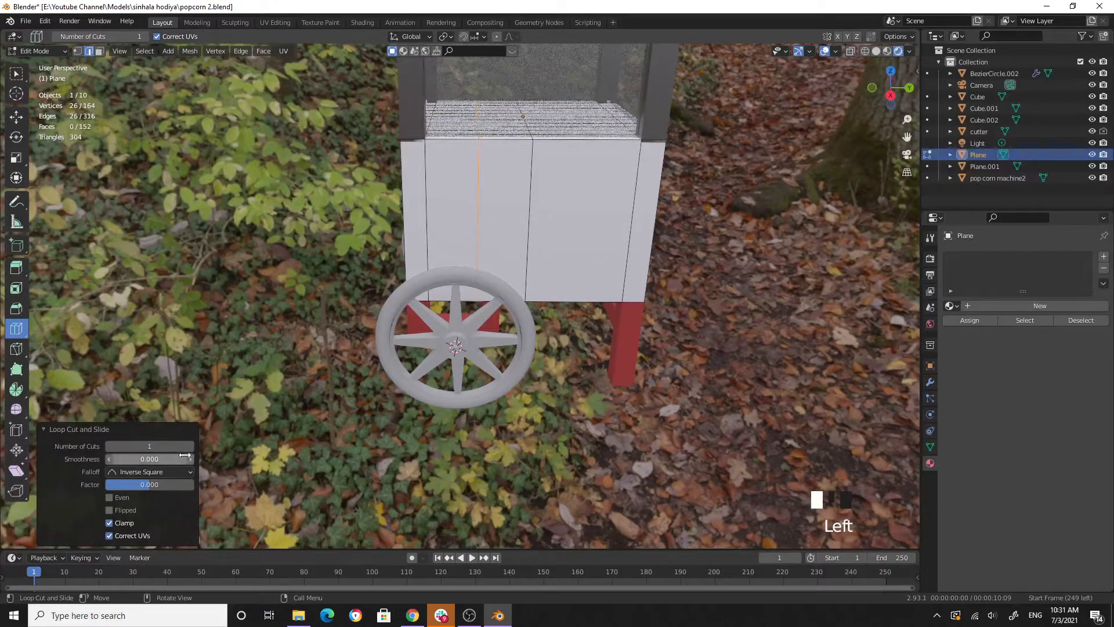
click(191, 446)
click(190, 446)
click(191, 446)
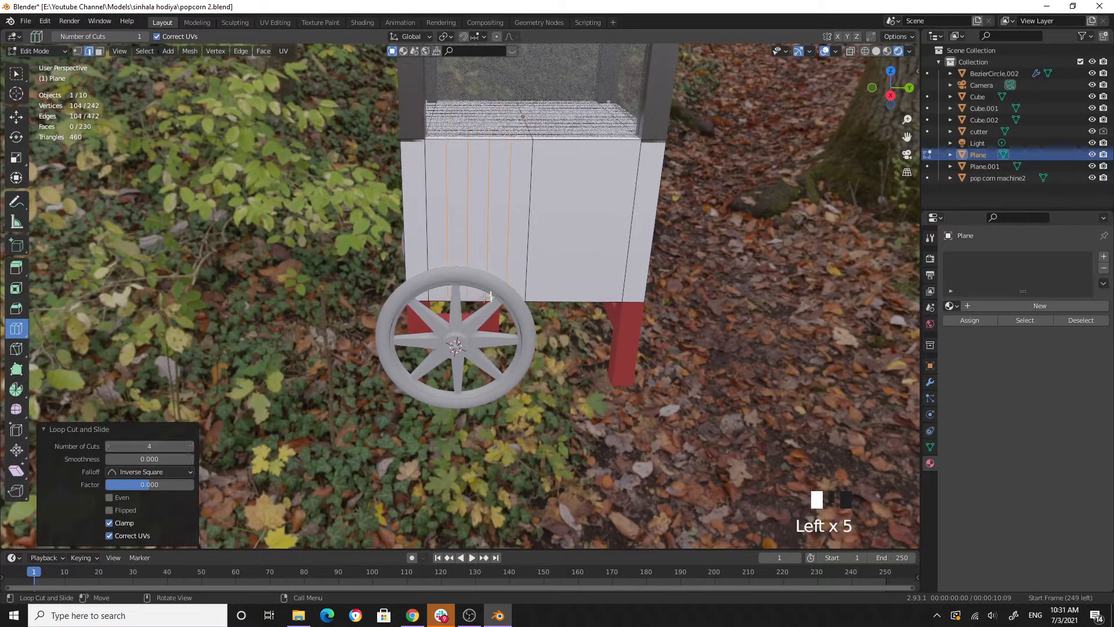
Add four evenly spaced vertical loop cuts to the remaining half of the wheel-side panel.
click(599, 141)
click(189, 448)
click(190, 449)
click(190, 448)
click(190, 447)
Select the ring of vertical faces around the lower body and reduce it to every second strip with Checker Deselect.
middle_drag(313, 360, 494, 360)
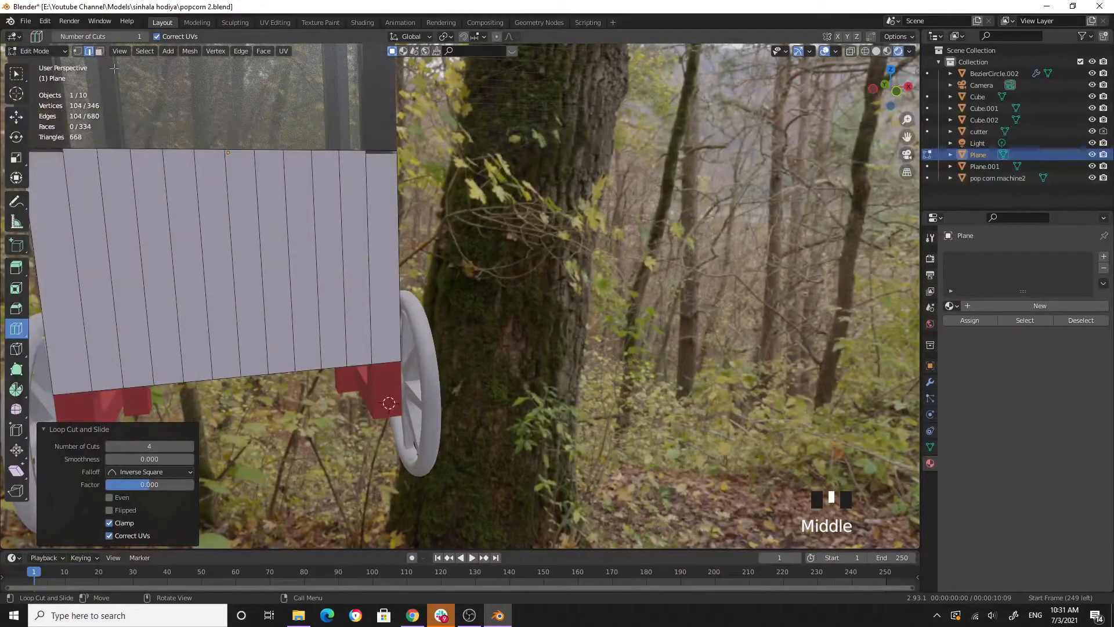
click(99, 51)
click(16, 75)
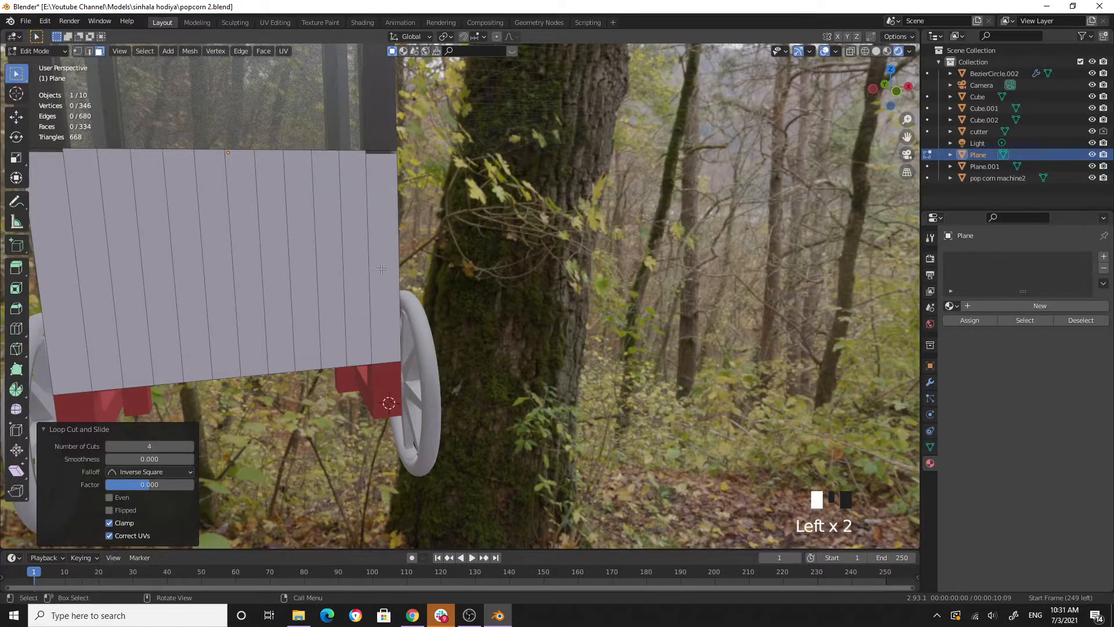
alt+click(397, 261)
middle_drag(506, 257, 294, 213)
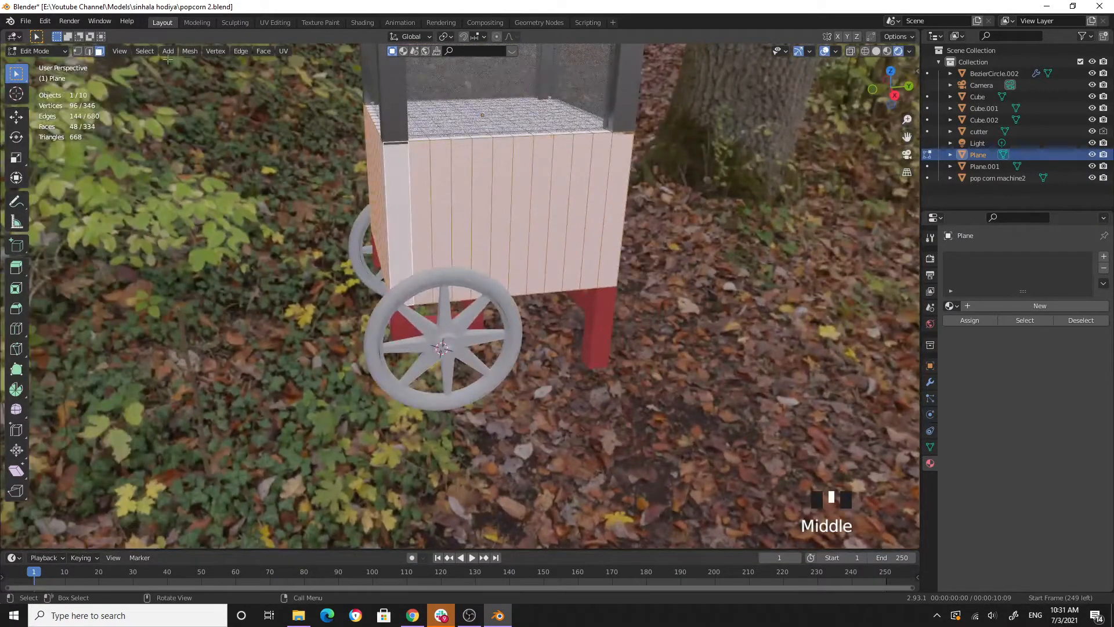
click(144, 51)
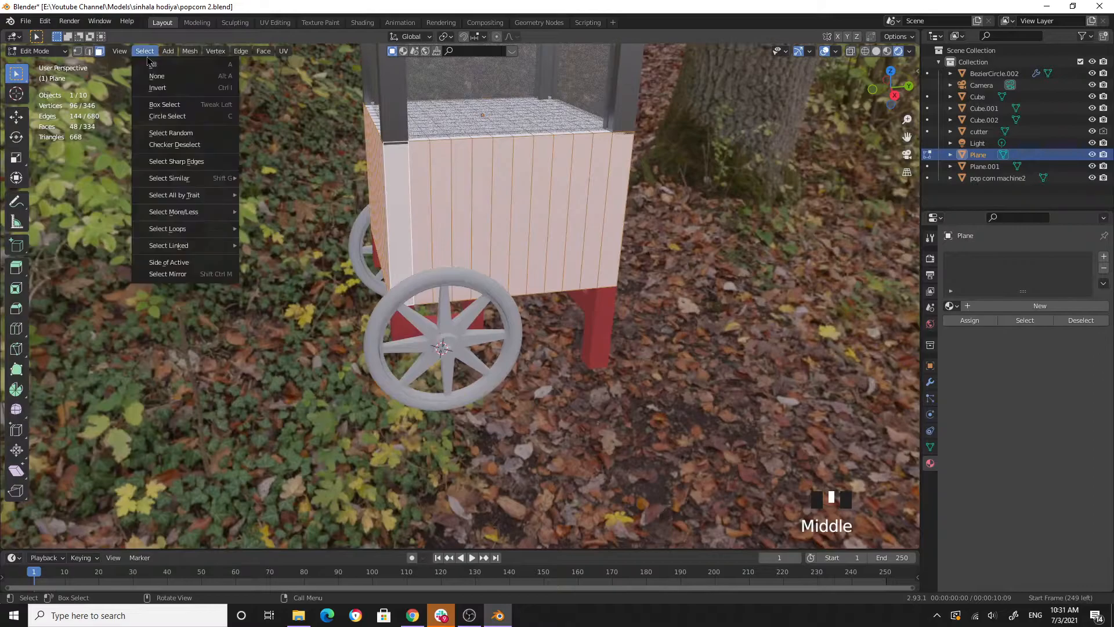
click(200, 144)
middle_drag(200, 149, 613, 277)
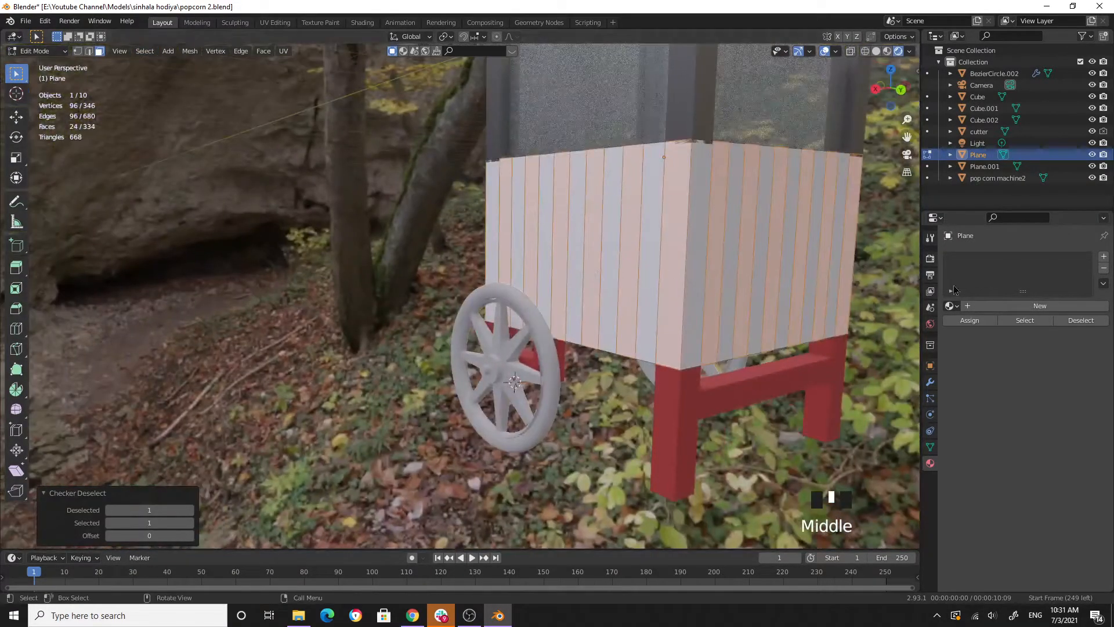
Create a new material with a red base color and assign it to the selected alternating strips.
click(1038, 306)
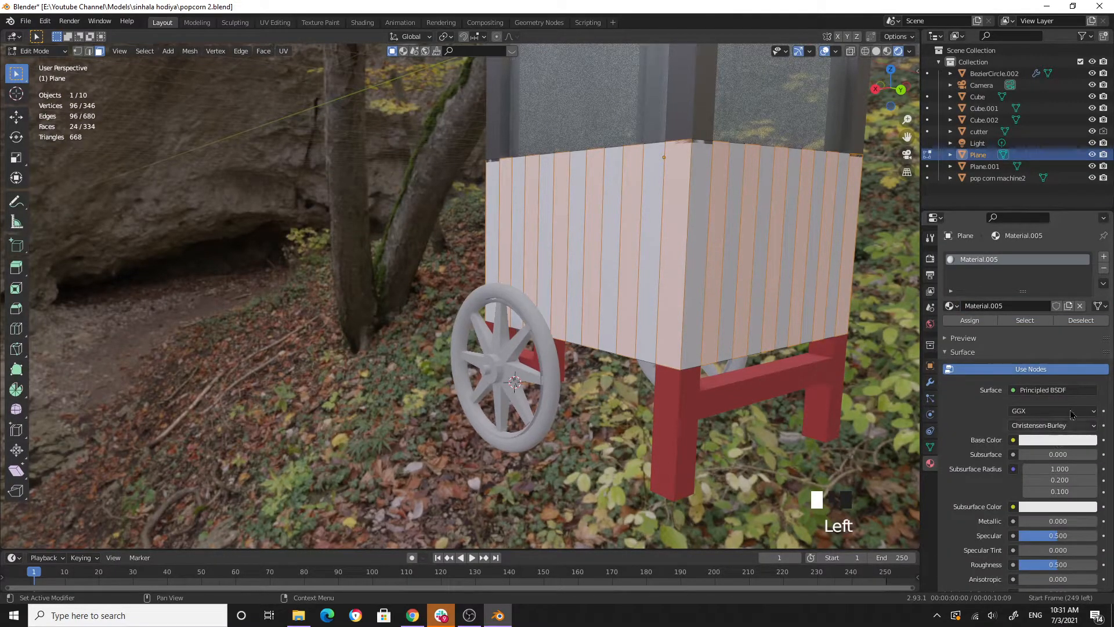
click(976, 322)
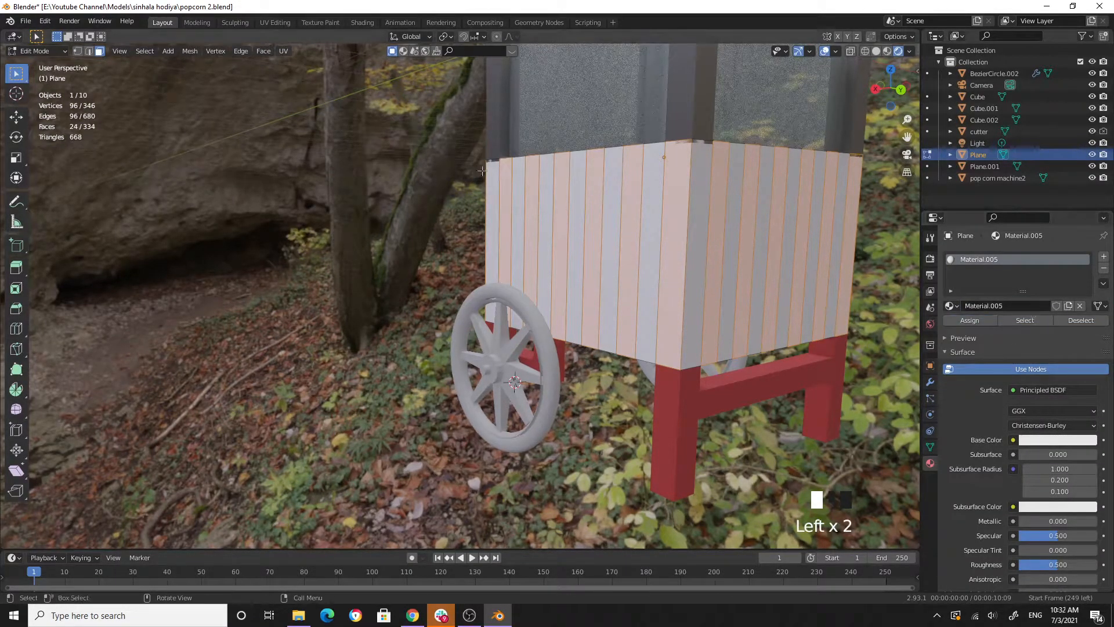
click(139, 52)
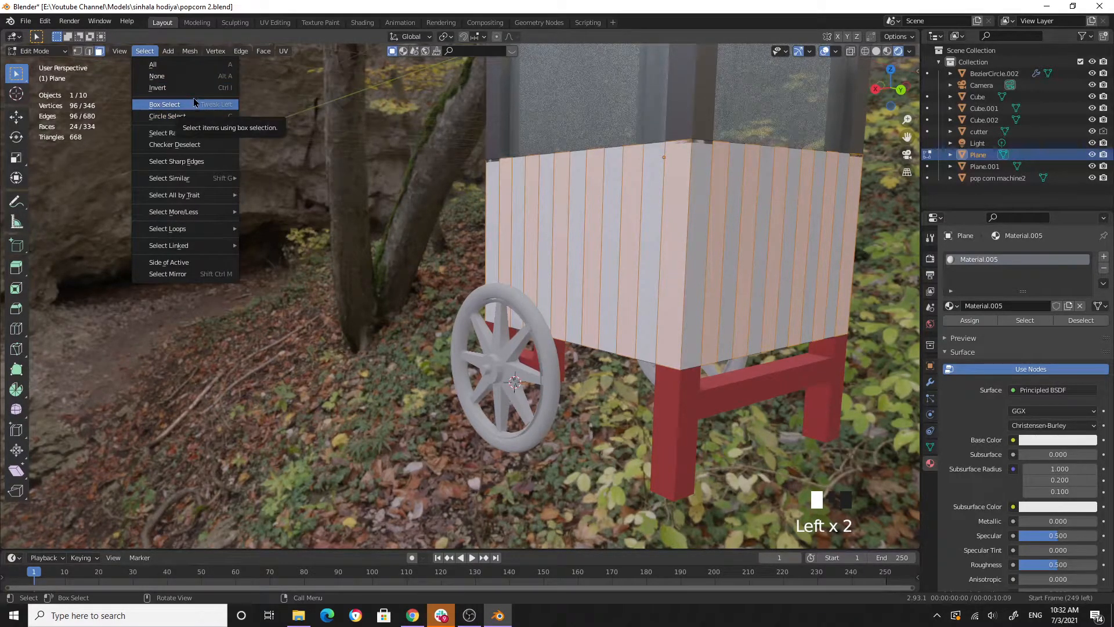
click(1058, 442)
click(1033, 341)
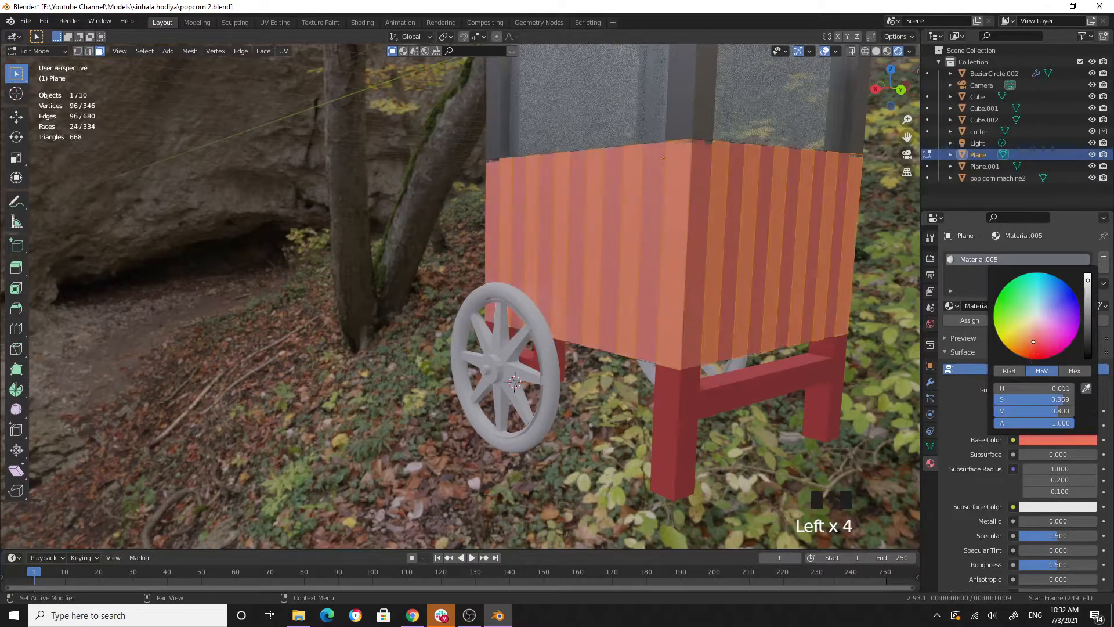
click(1037, 345)
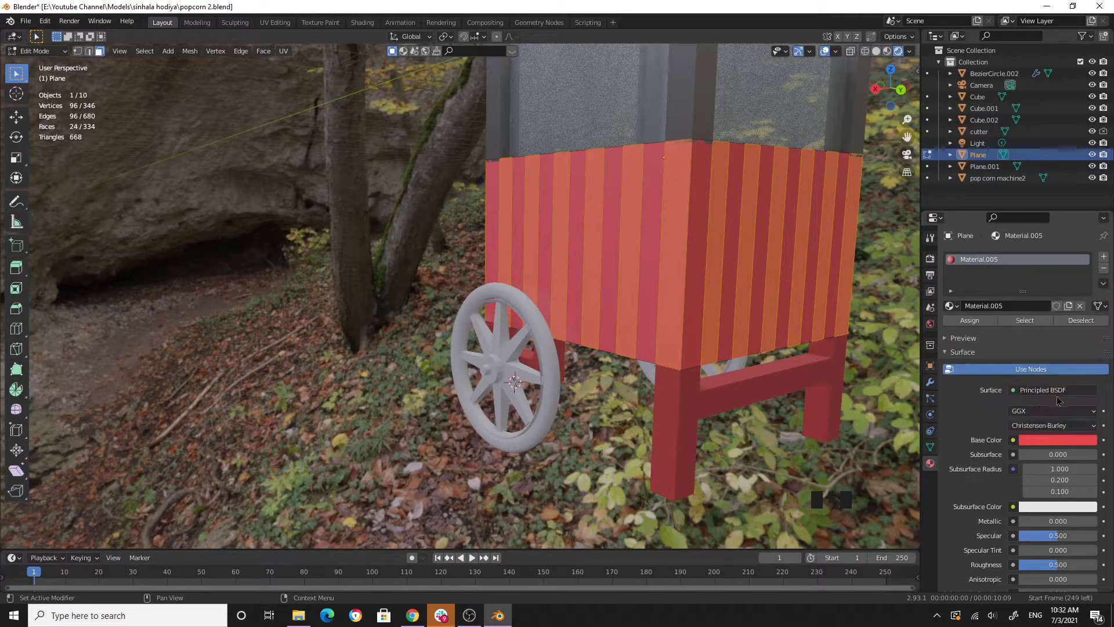
click(970, 322)
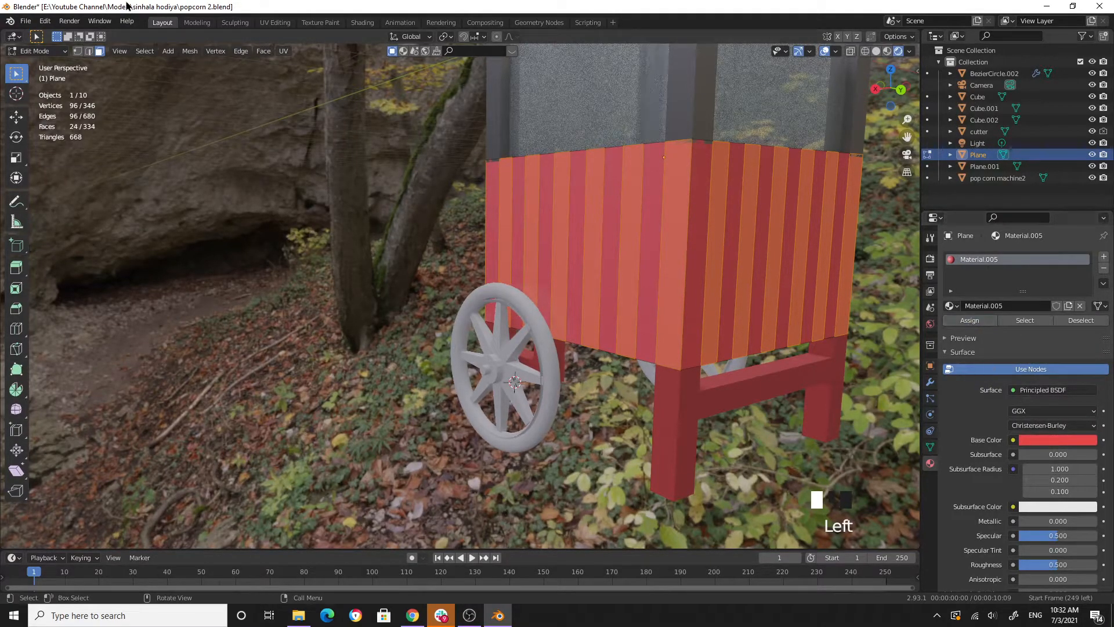
Invert the face selection, assign it a new white material in a second slot, and return to Object Mode.
click(145, 51)
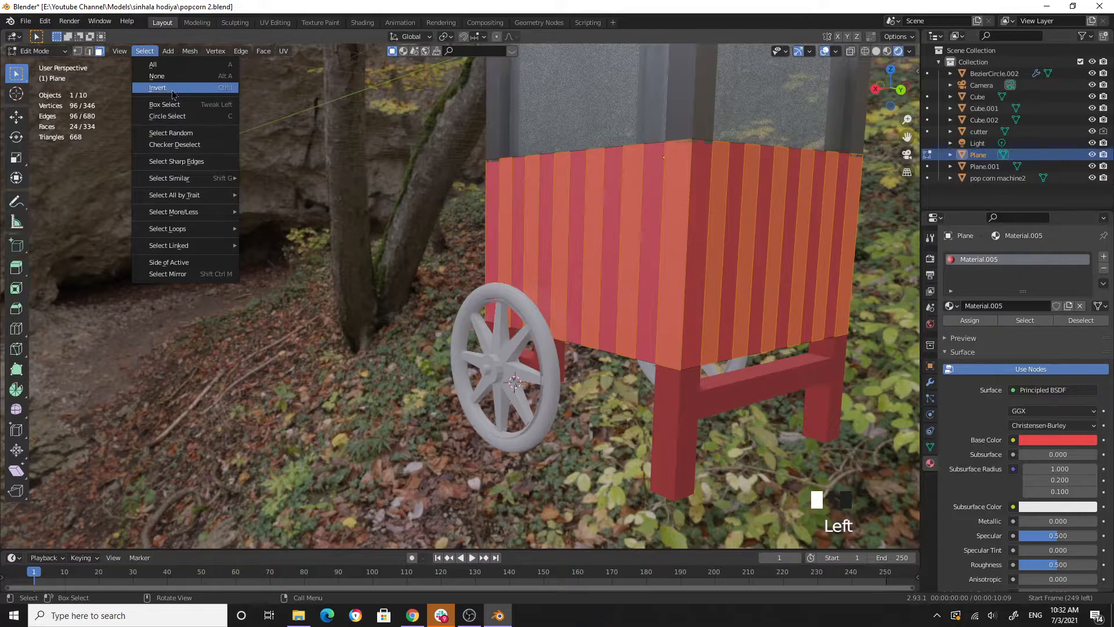
click(155, 65)
middle_drag(812, 372, 878, 402)
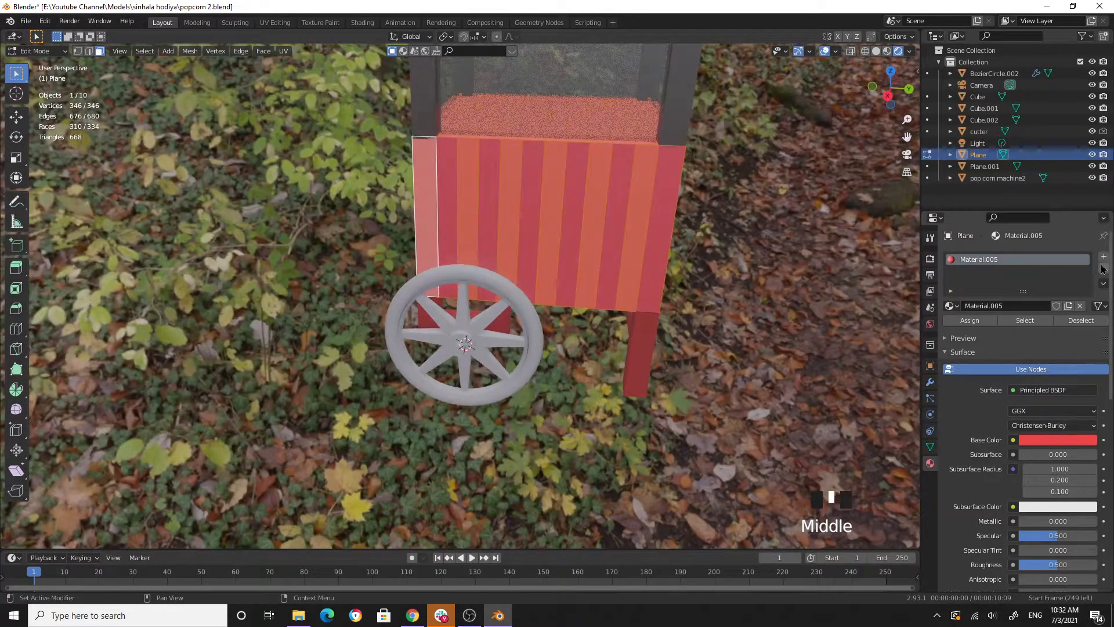
click(1102, 257)
click(991, 273)
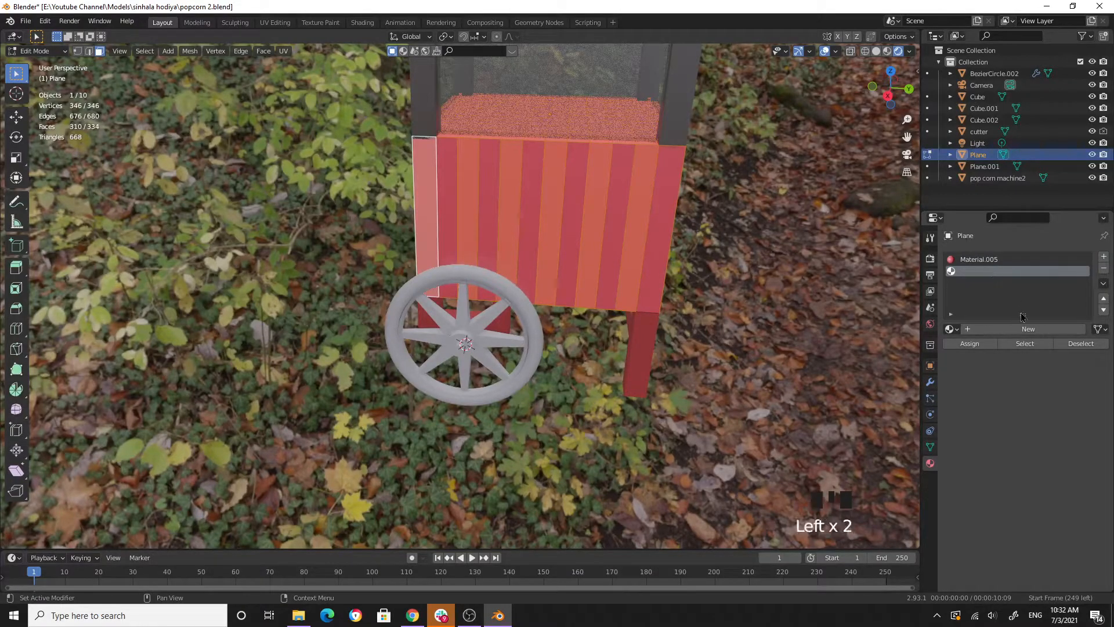
click(1024, 327)
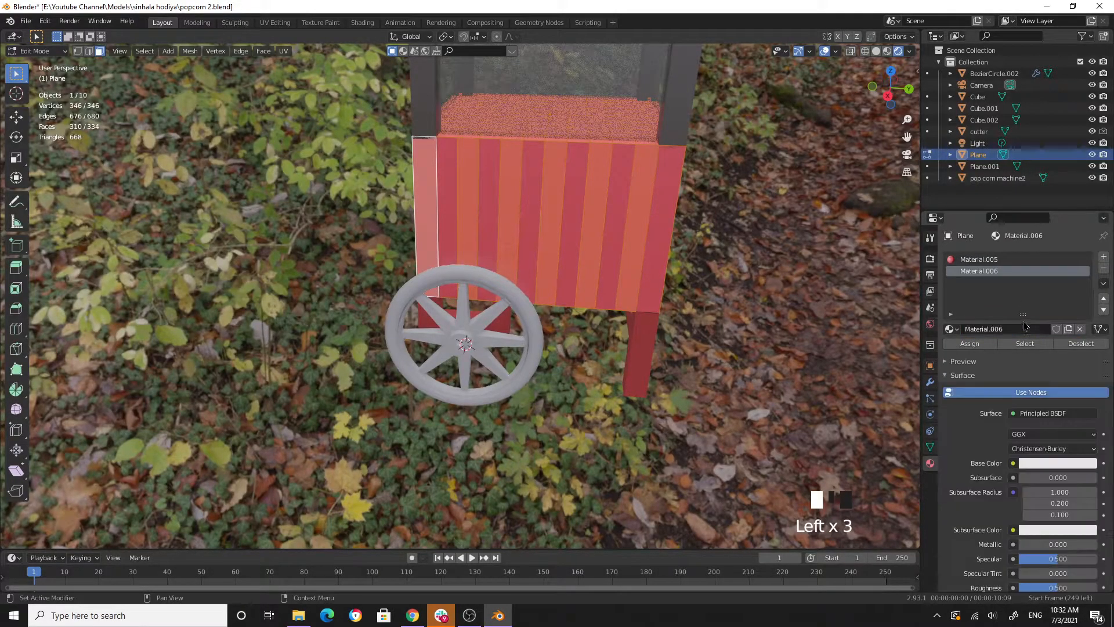
click(969, 343)
middle_drag(731, 293, 538, 314)
scroll(649, 290, down, 2)
key(Tab)
Deselect the lower body, check the striped cart from several sides and save the file.
click(731, 333)
scroll(731, 333, down, 2)
click(651, 329)
scroll(533, 302, up, 2)
key(ctrl+s)
scroll(638, 335, down, 2)
scroll(598, 304, up, 3)
scroll(554, 312, down, 2)
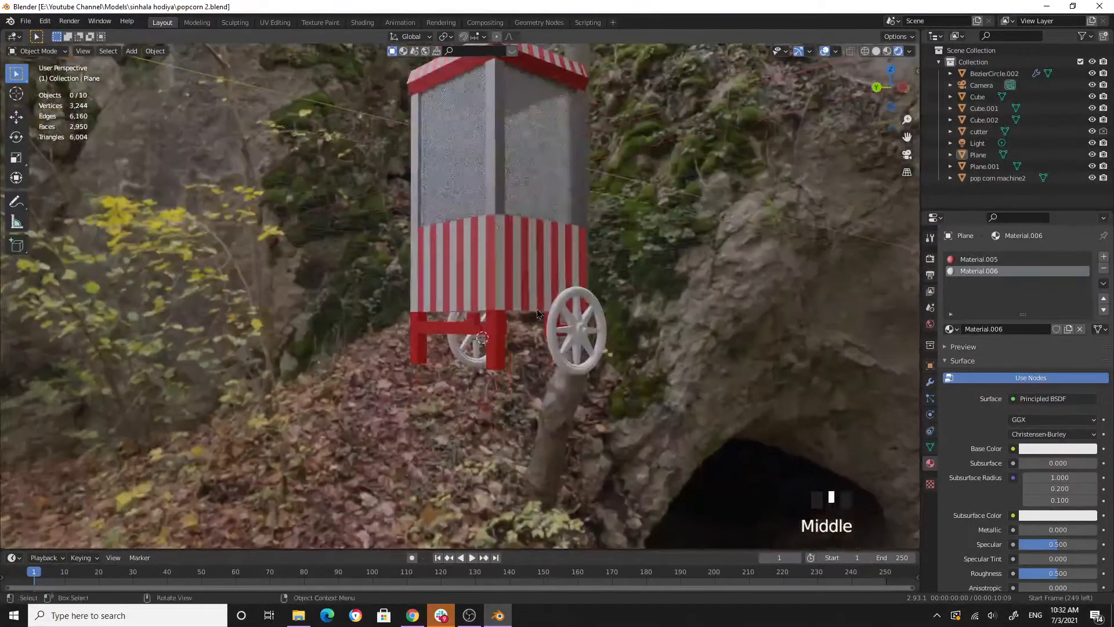
Select the spoked wheel on the cart's side and open its mesh in Edit Mode.
scroll(538, 314, up, 2)
click(625, 329)
middle_drag(625, 328, 136, 336)
key(Tab)
scroll(325, 367, up, 2)
scroll(598, 364, up, 2)
middle_drag(519, 369, 599, 265)
scroll(540, 337, up, 3)
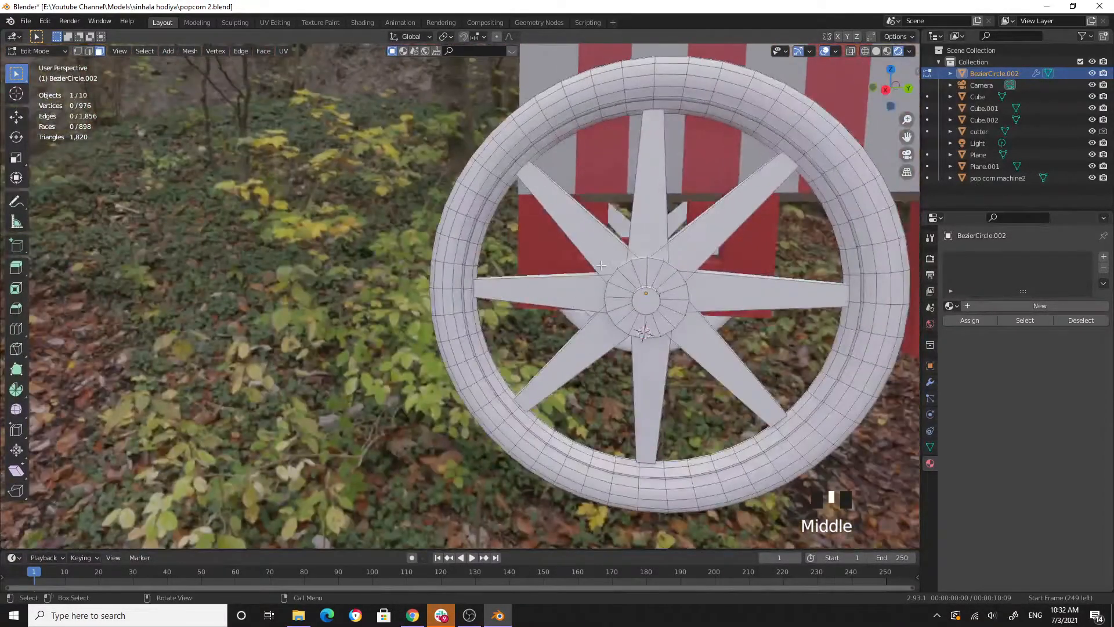
scroll(619, 250, down, 1)
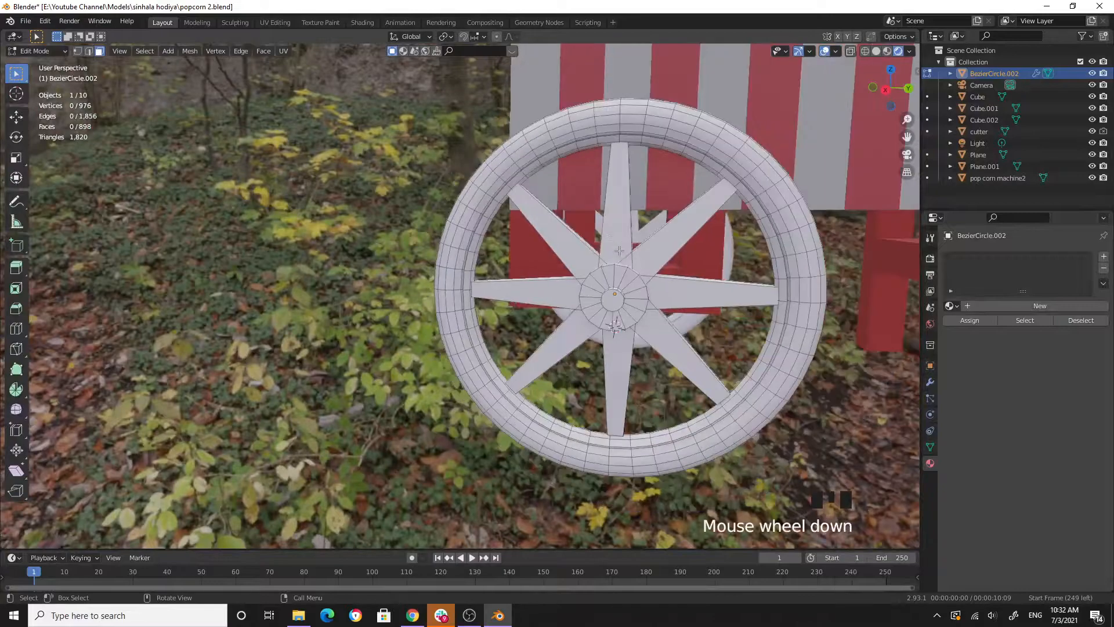
Select a face loop around the wheel's outer rim and grow the selection until it covers the whole tyre, including its inner side.
click(596, 119)
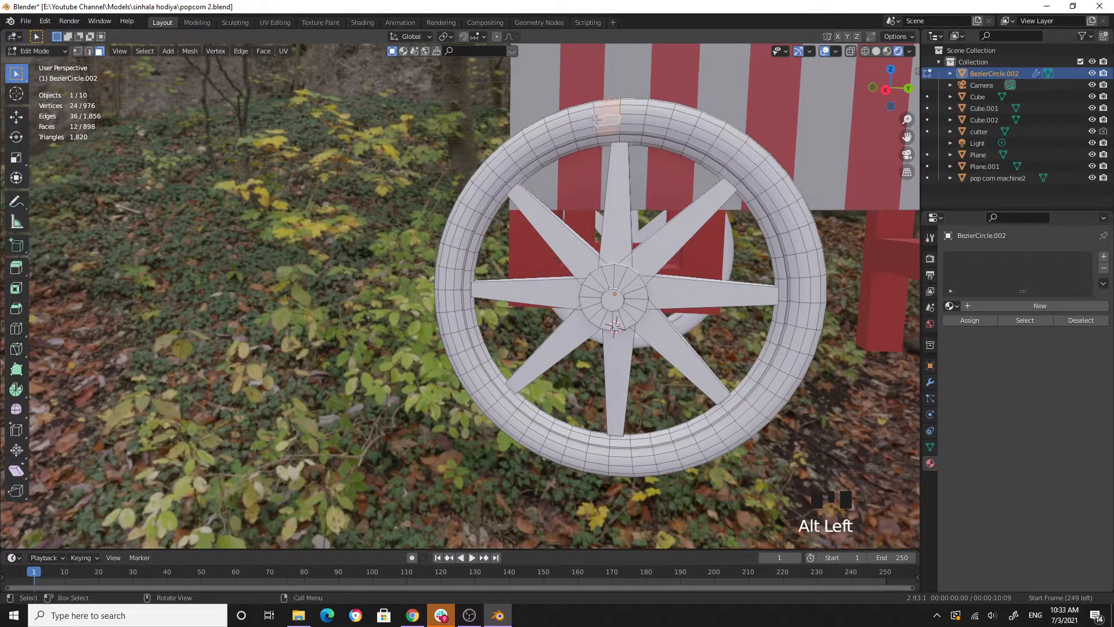
alt+click(596, 115)
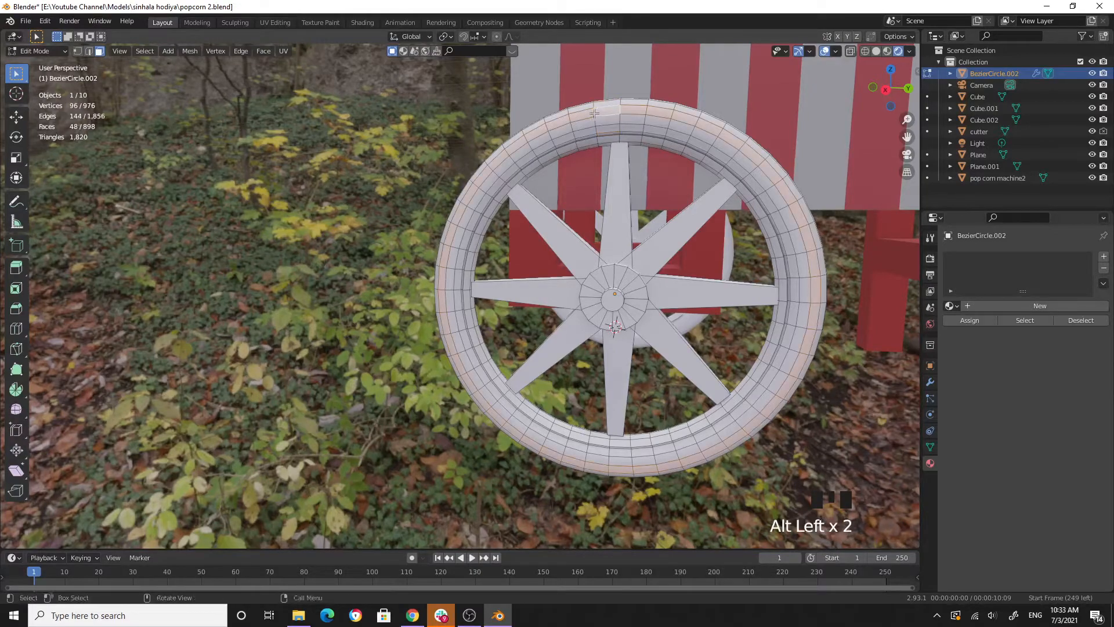
key(ctrl)
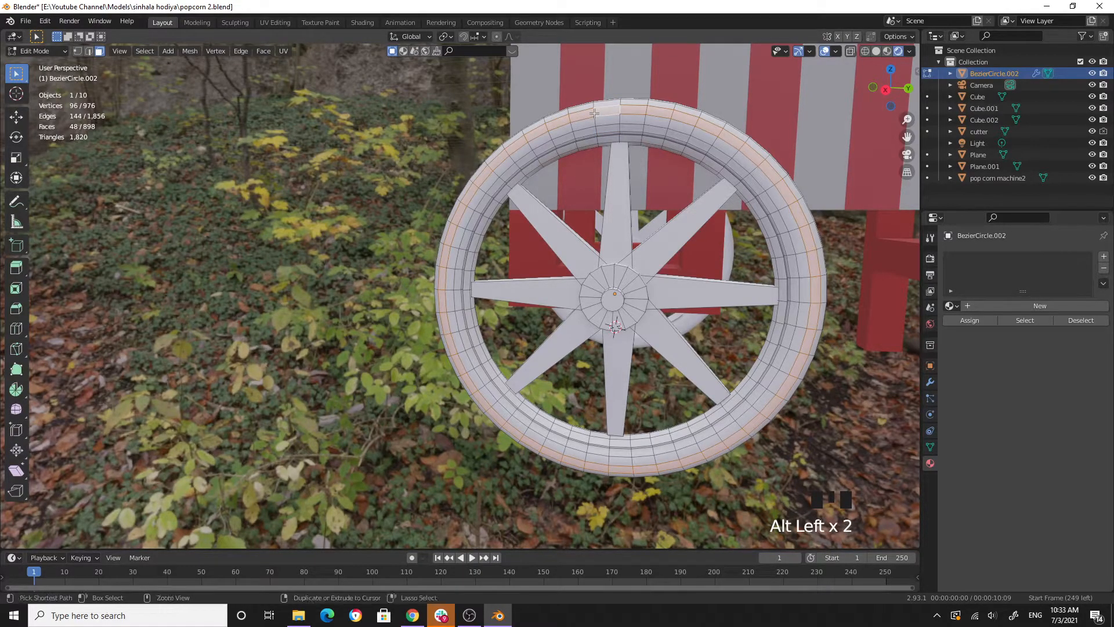
key(ctrl+KP_Add)
key(ctrl+KP_Add)
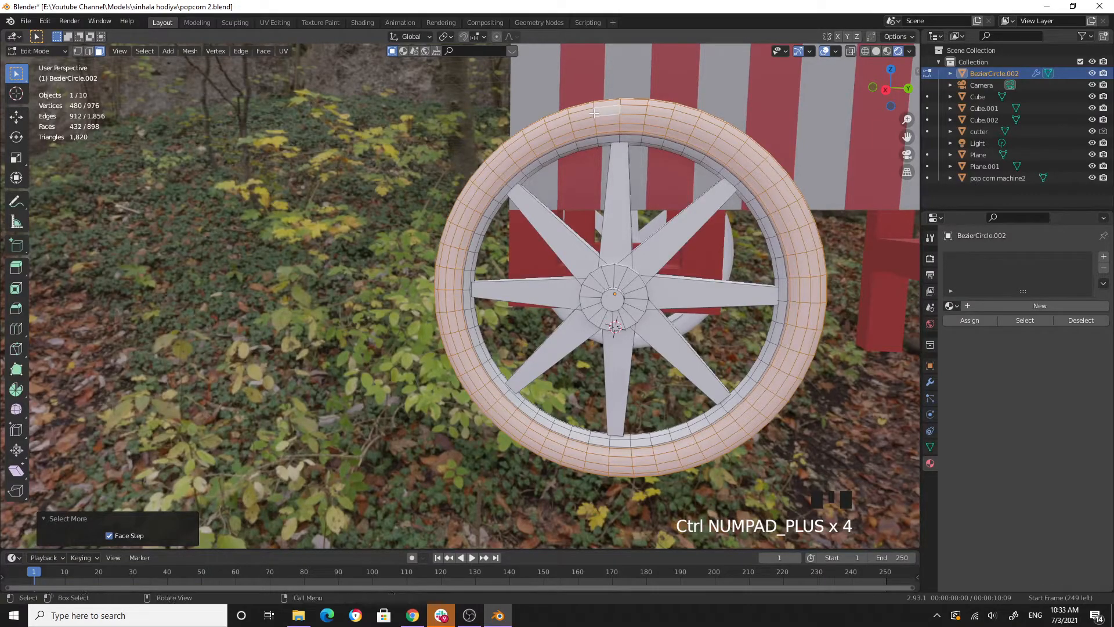
scroll(585, 108, down, 3)
middle_drag(584, 108, 459, 283)
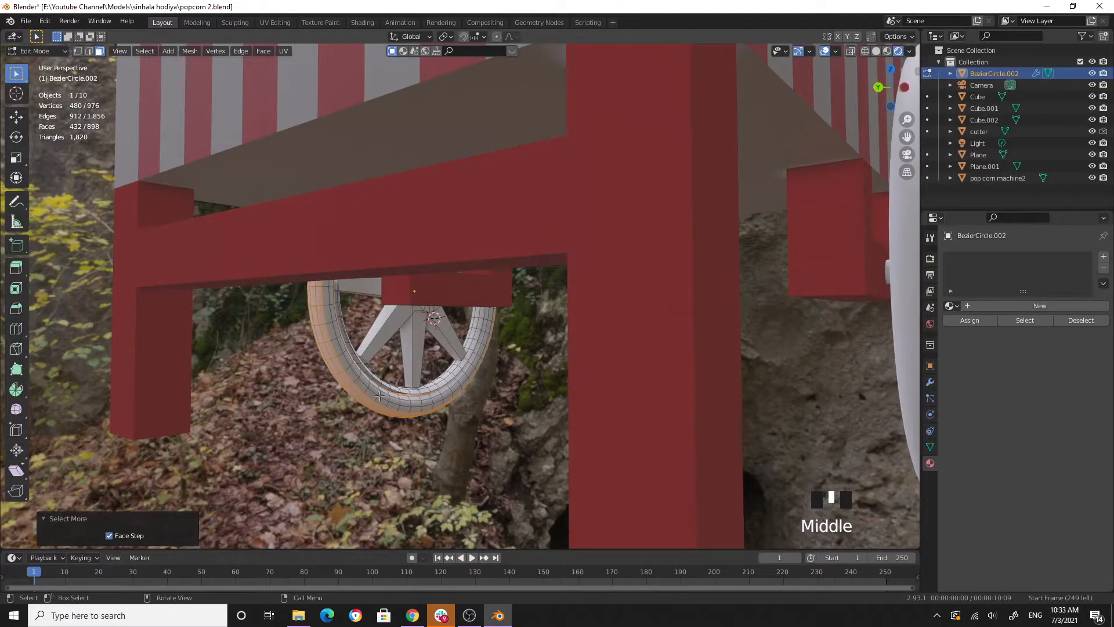
key(ctrl+KP_Add)
key(ctrl+KP_Add)
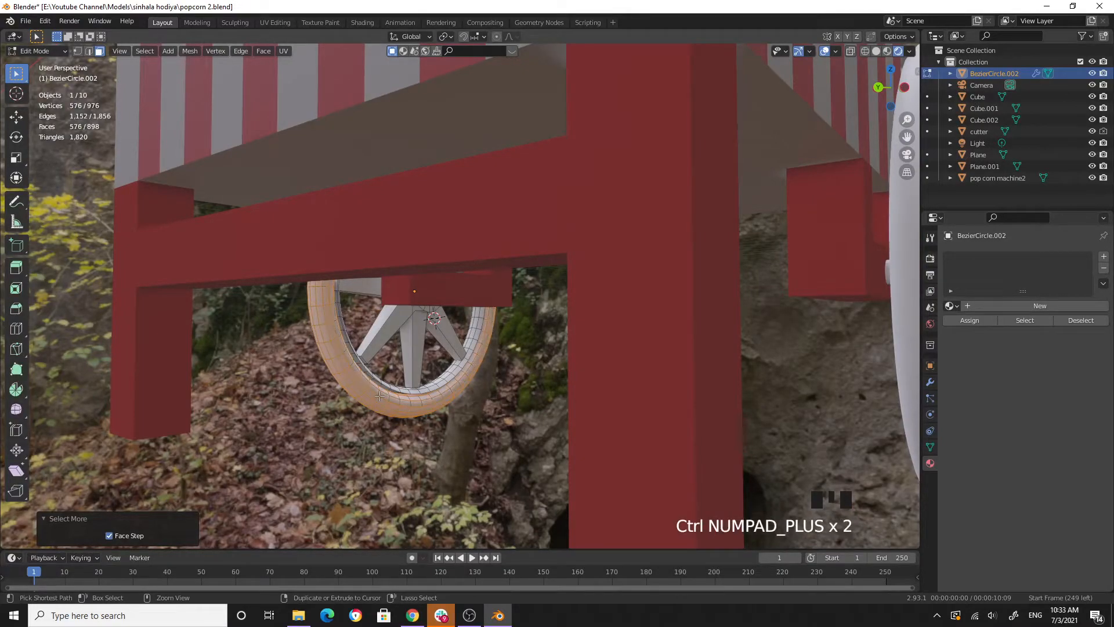
middle_drag(379, 395, 555, 402)
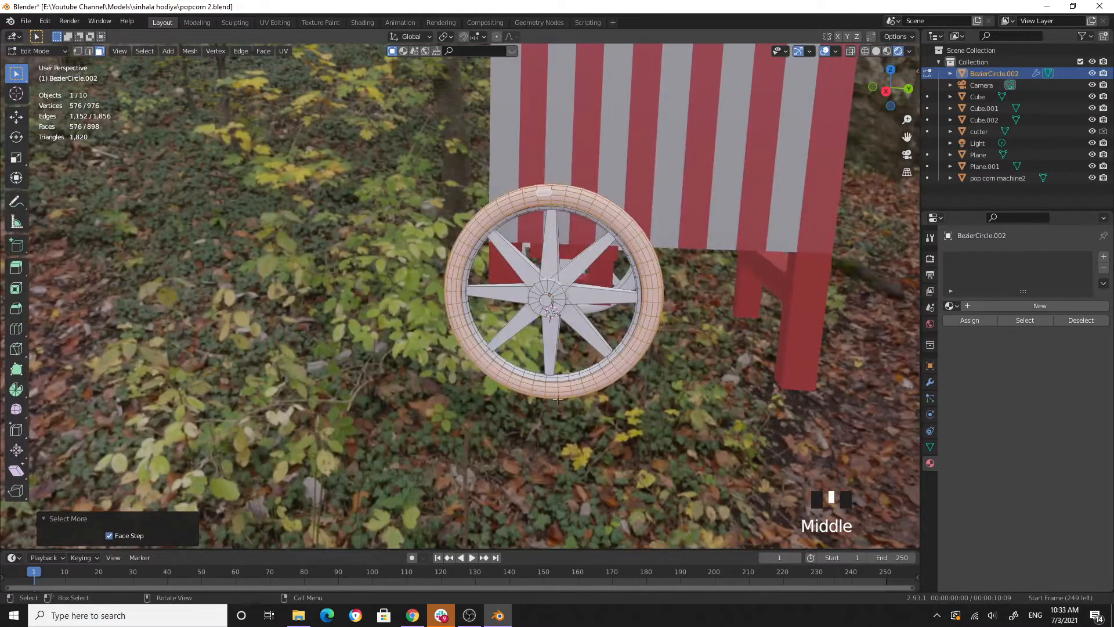
Create a new material for the wheel with a black base color, roughness 1.000 and specular 0.294.
click(1039, 305)
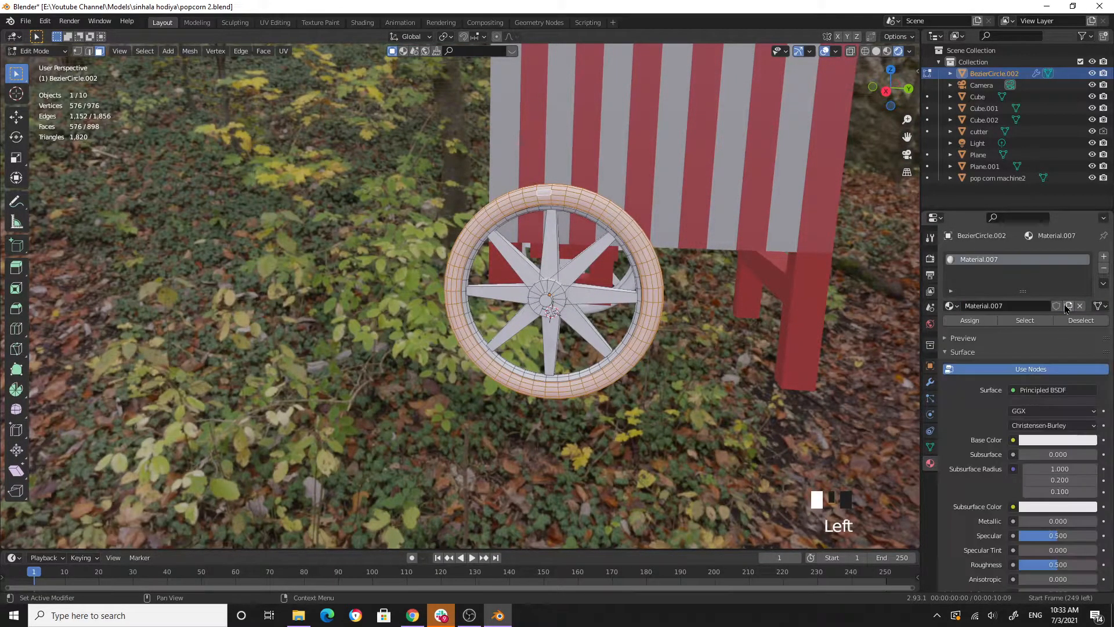
click(1044, 440)
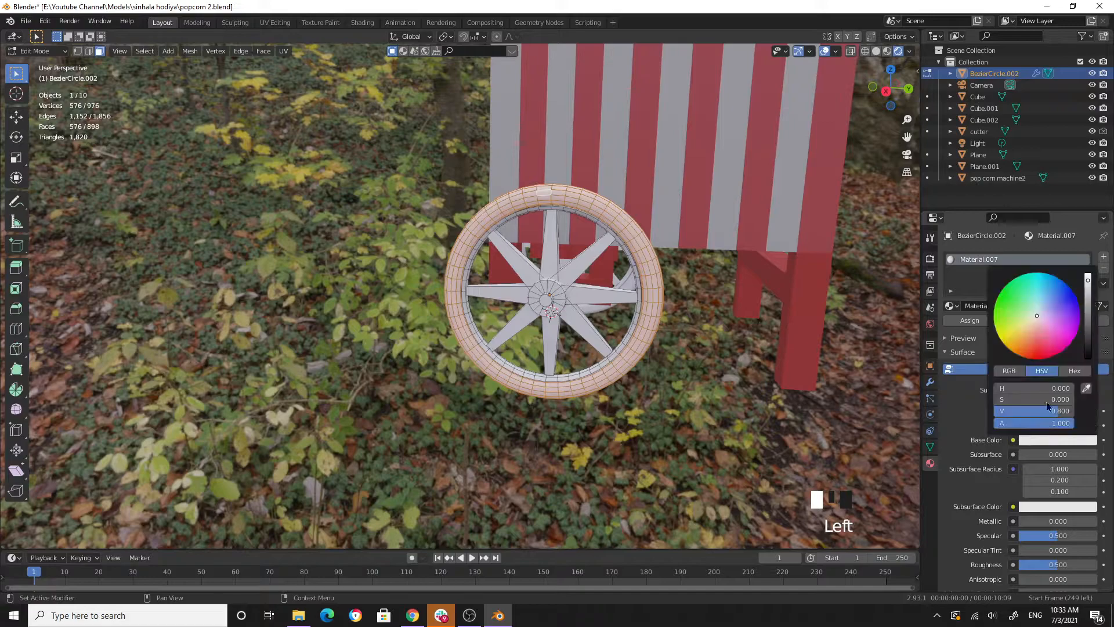
drag(1089, 282, 1089, 357)
scroll(1051, 505, down, 2)
scroll(1050, 505, down, 1)
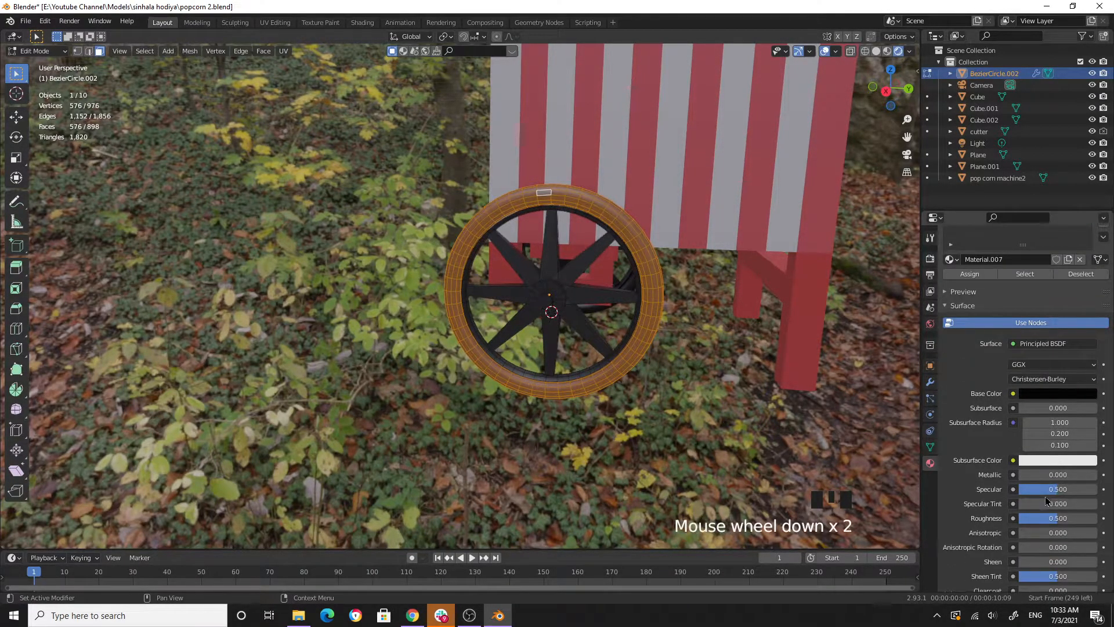
drag(1056, 518, 1094, 518)
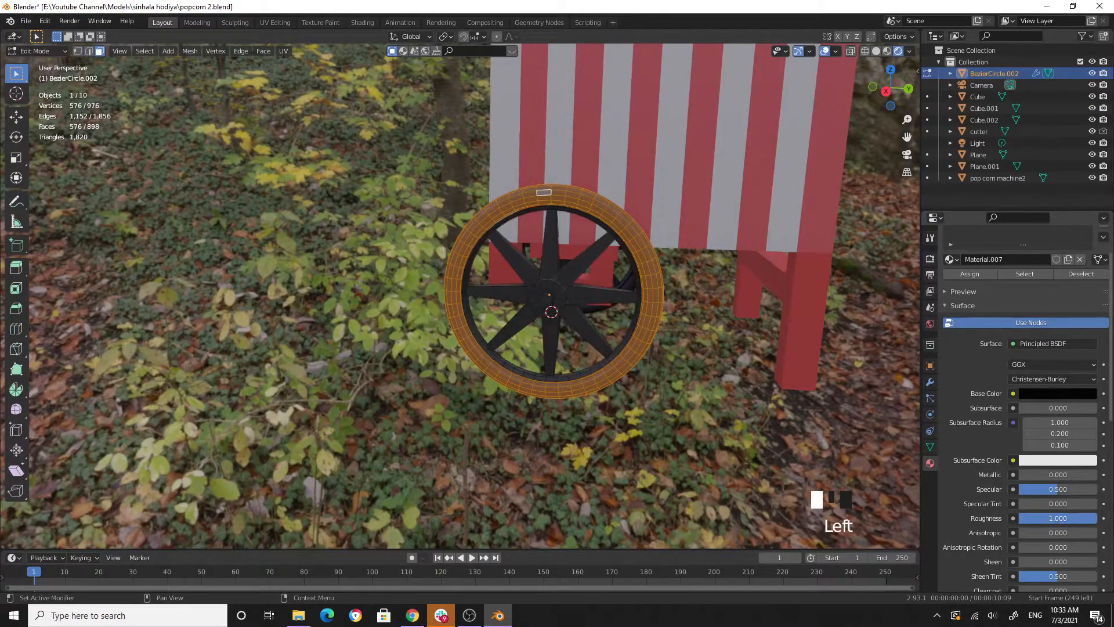
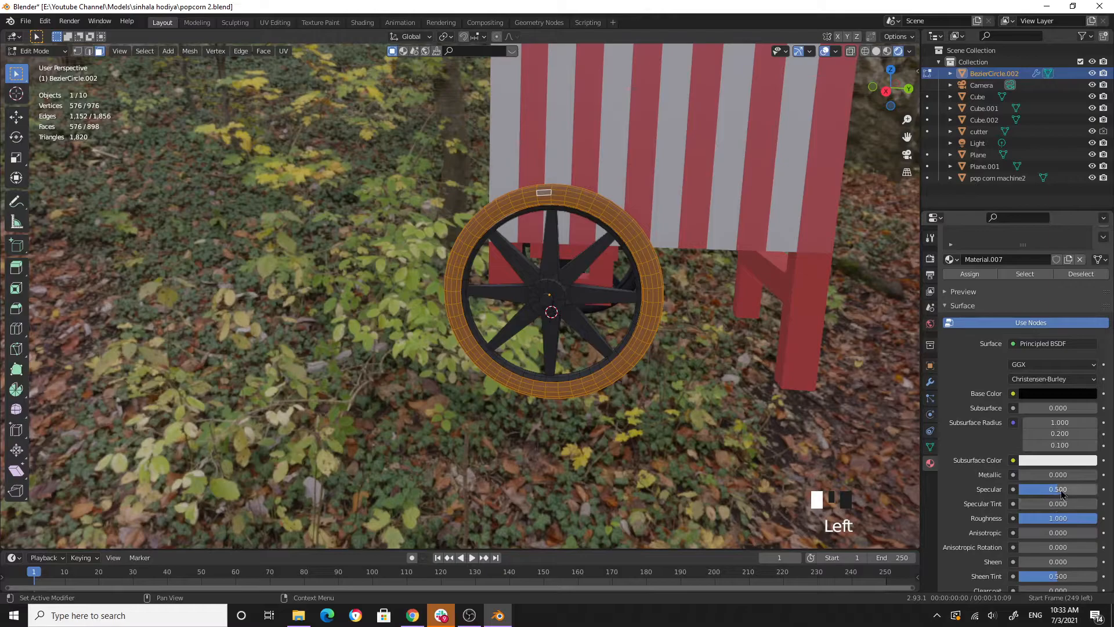
drag(1057, 489, 1041, 489)
click(739, 418)
middle_drag(740, 418, 602, 363)
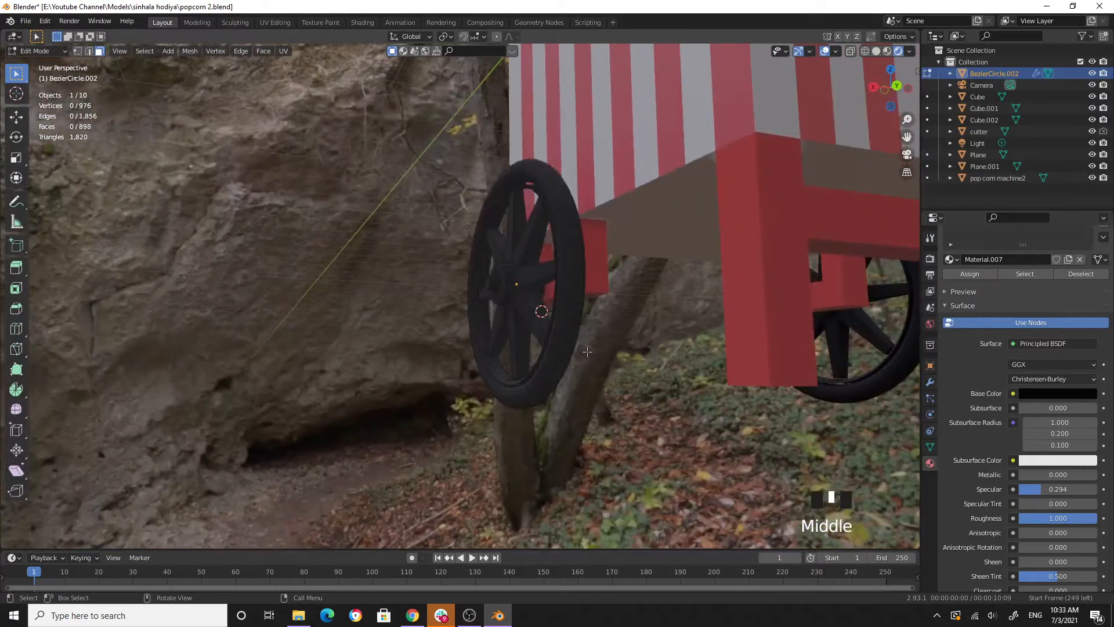
key(ctrl+z)
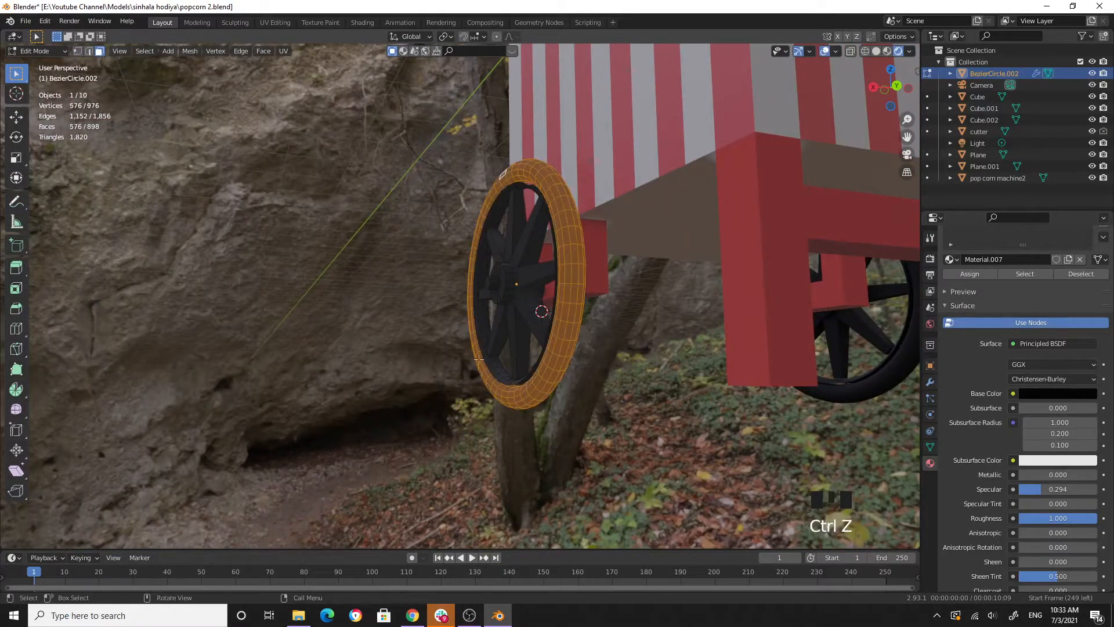
Invert the face selection from the tyre to the wheel's inner rim, spokes and hub.
middle_drag(478, 360, 538, 375)
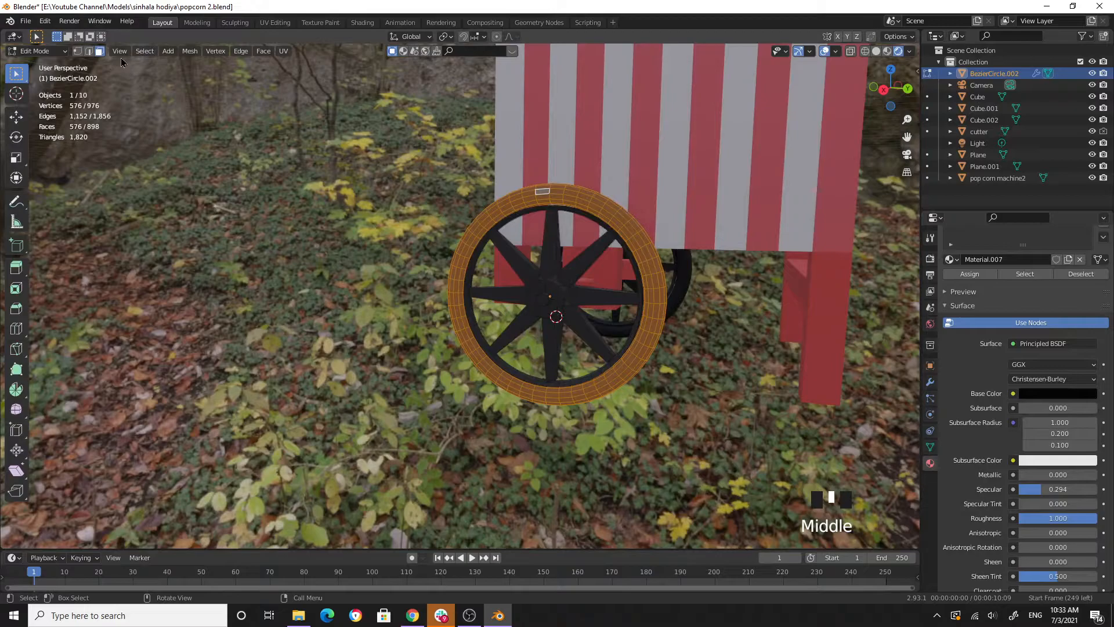
click(144, 51)
click(174, 90)
middle_drag(682, 403, 765, 364)
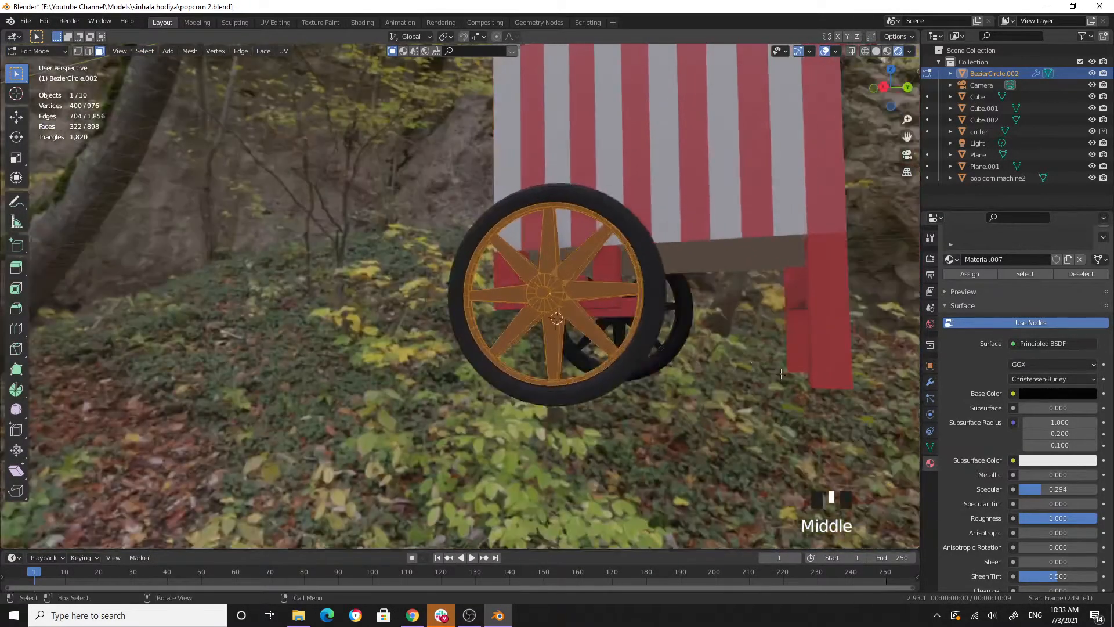
Add a second material slot with a new light grey material, metallic 1.000 and roughness 0.400, and assign it to the selected faces.
scroll(992, 291, up, 3)
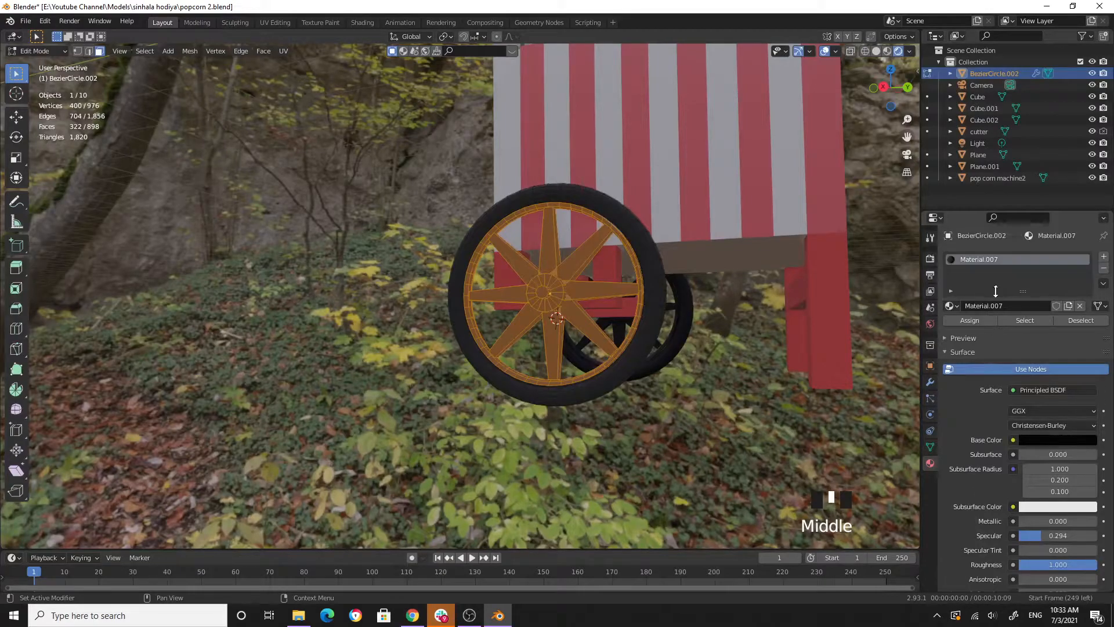
click(1103, 256)
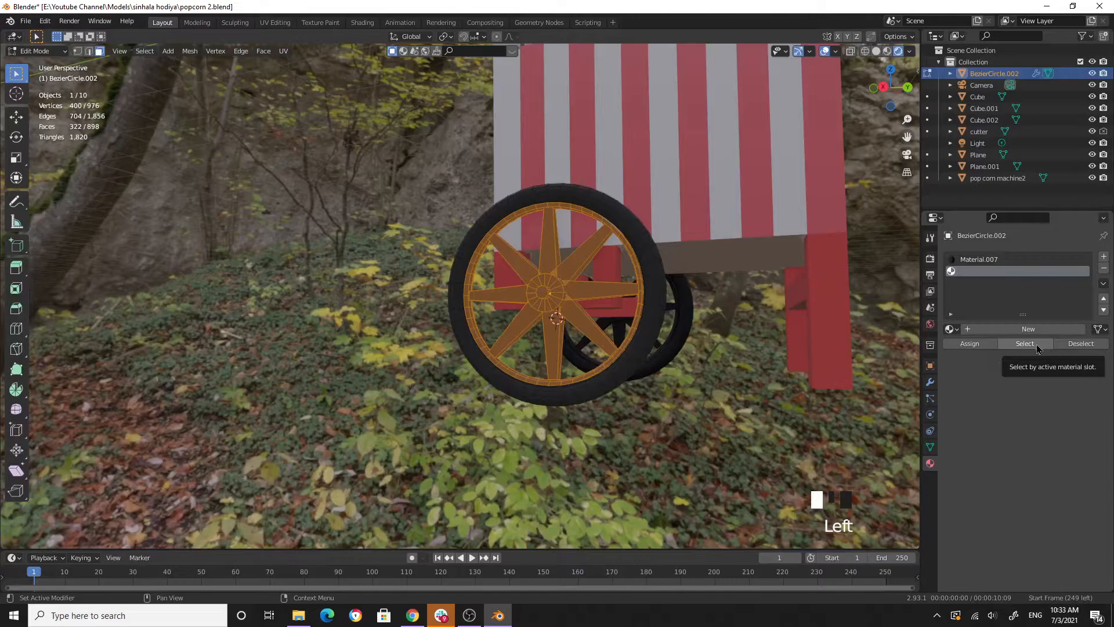
click(1028, 329)
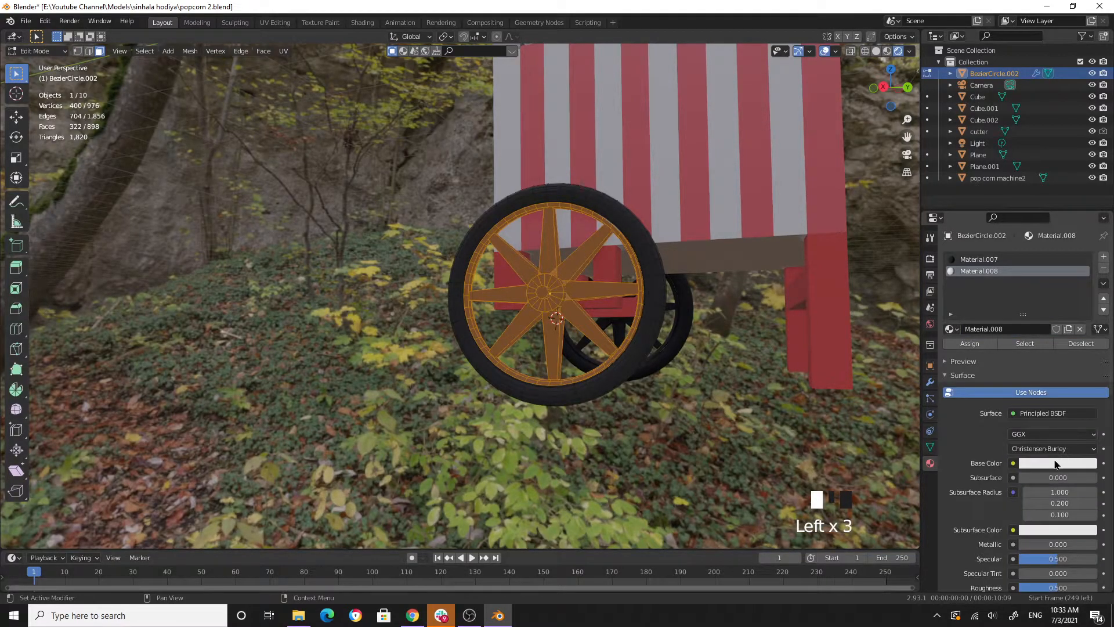
click(1055, 464)
drag(1089, 316, 1089, 355)
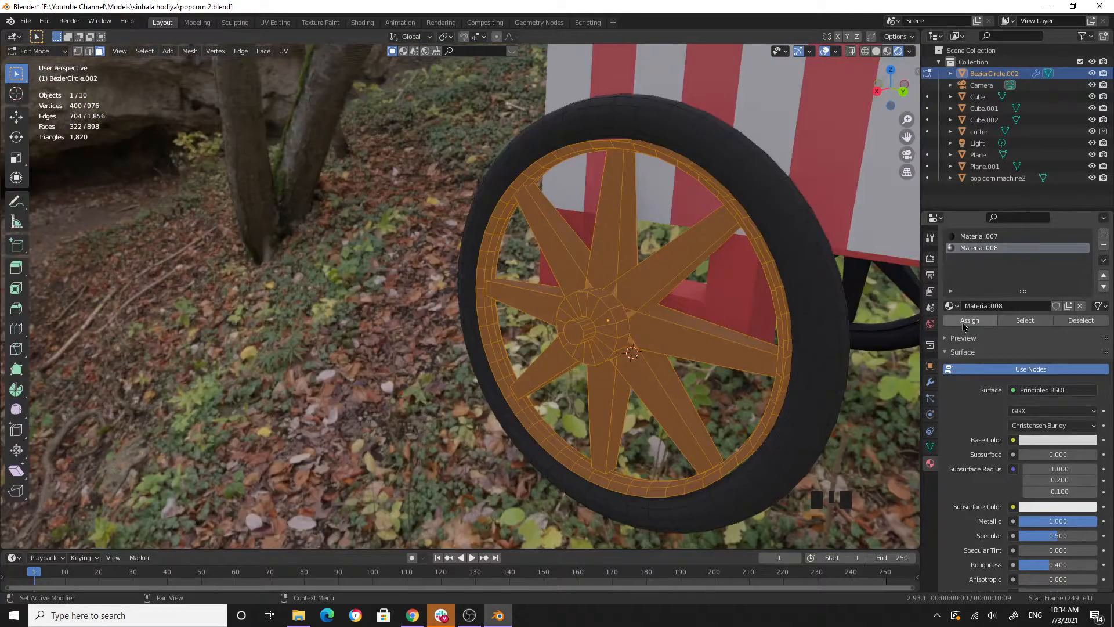
click(969, 320)
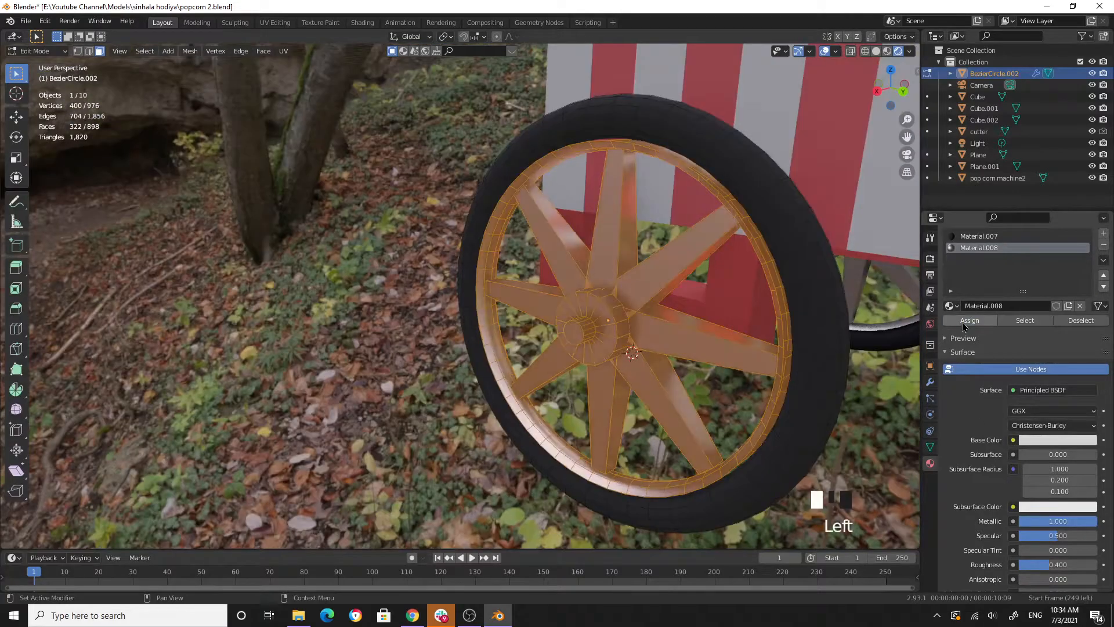
Deselect the wheel's faces, check the metallic spokes from another angle and return to Object Mode.
middle_drag(548, 399, 600, 406)
click(751, 438)
middle_drag(752, 438, 768, 389)
scroll(769, 389, up, 3)
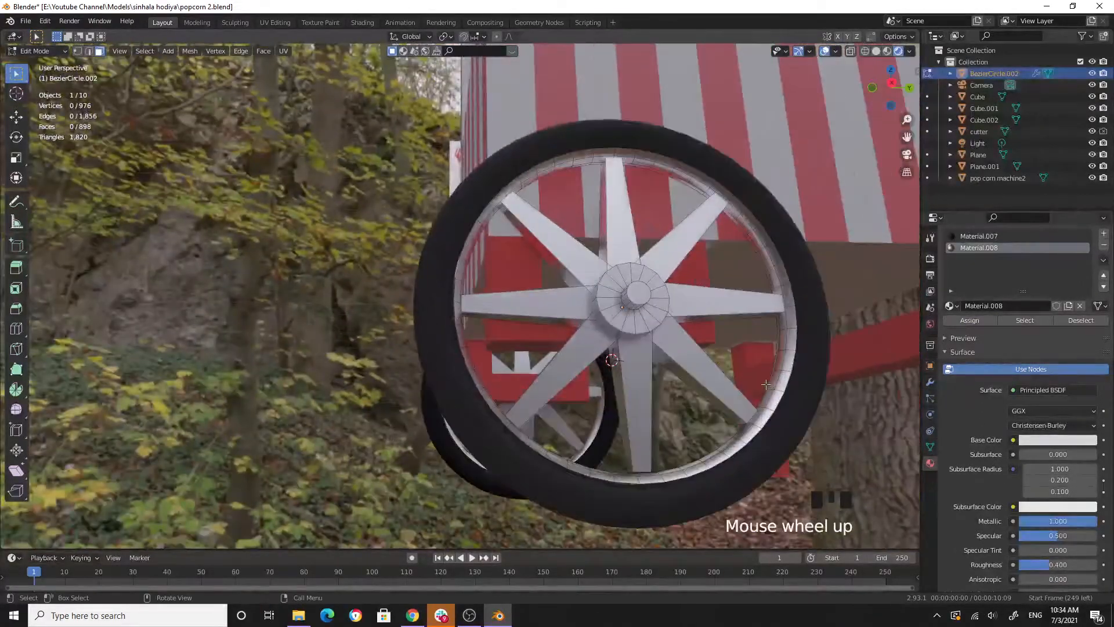
key(Tab)
Deselect the wheel, check the whole cart beside the reference image and save the file.
click(229, 303)
middle_drag(565, 385, 610, 259)
scroll(507, 384, down, 3)
scroll(450, 348, down, 3)
scroll(638, 322, up, 2)
scroll(572, 246, down, 1)
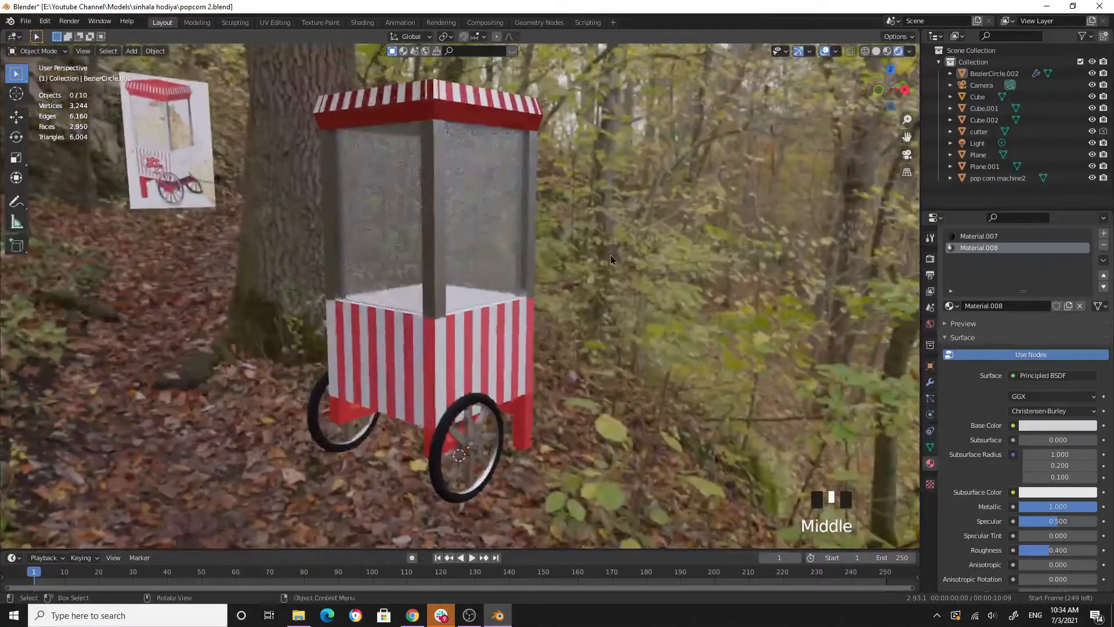
key(ctrl+s)
Select the glass panels of the upper cabinet and snap the 3D cursor to their origin.
middle_drag(503, 308, 468, 311)
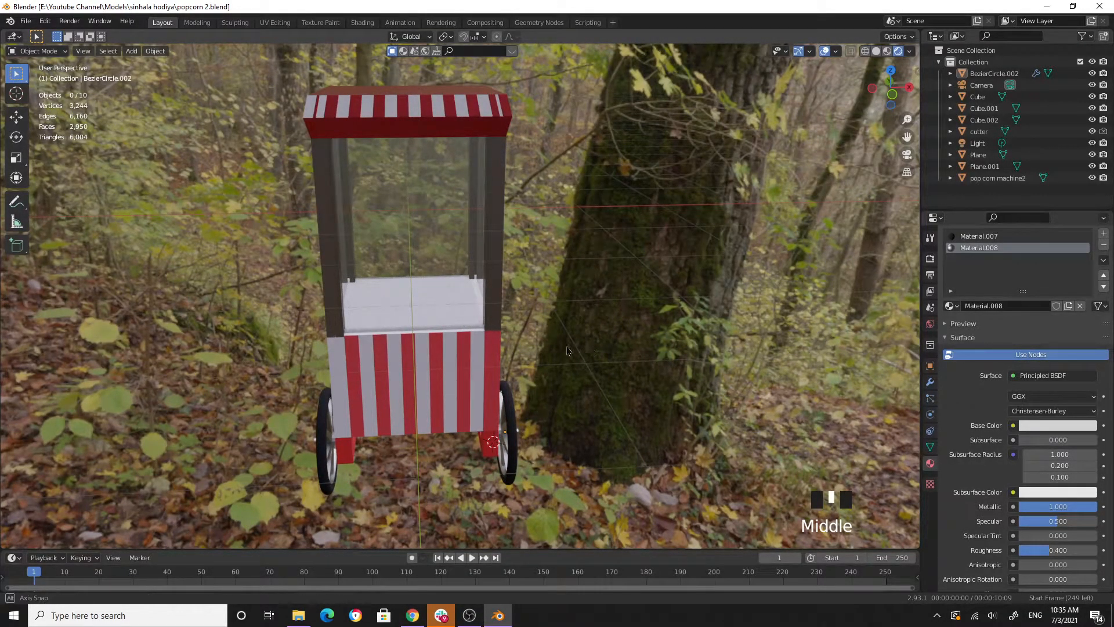
middle_drag(658, 356, 452, 341)
scroll(452, 342, down, 2)
middle_drag(478, 303, 502, 311)
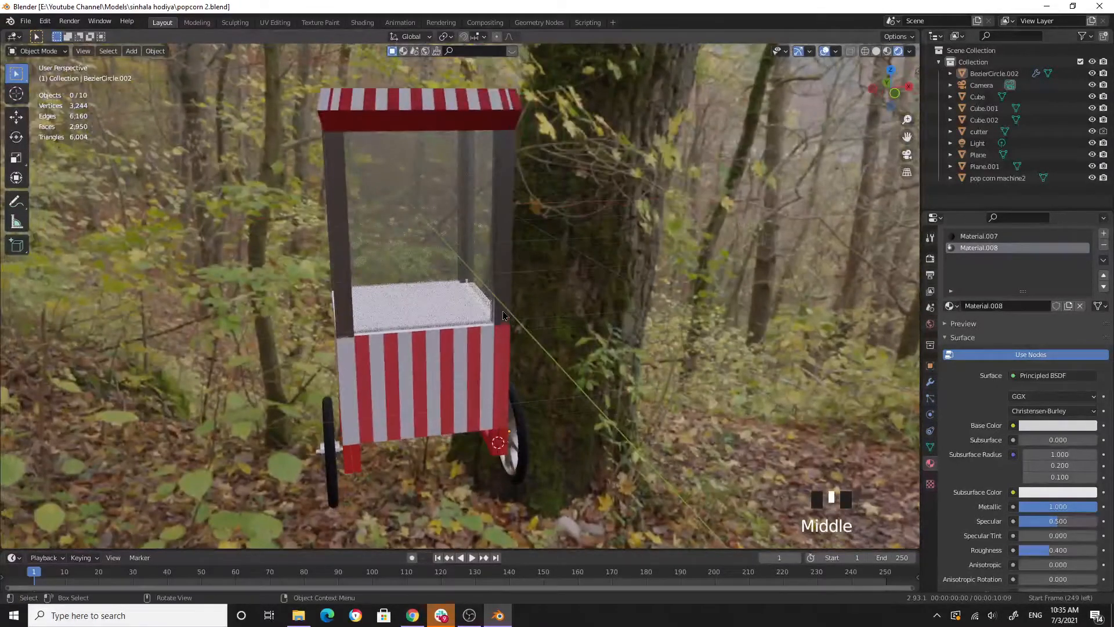
click(426, 220)
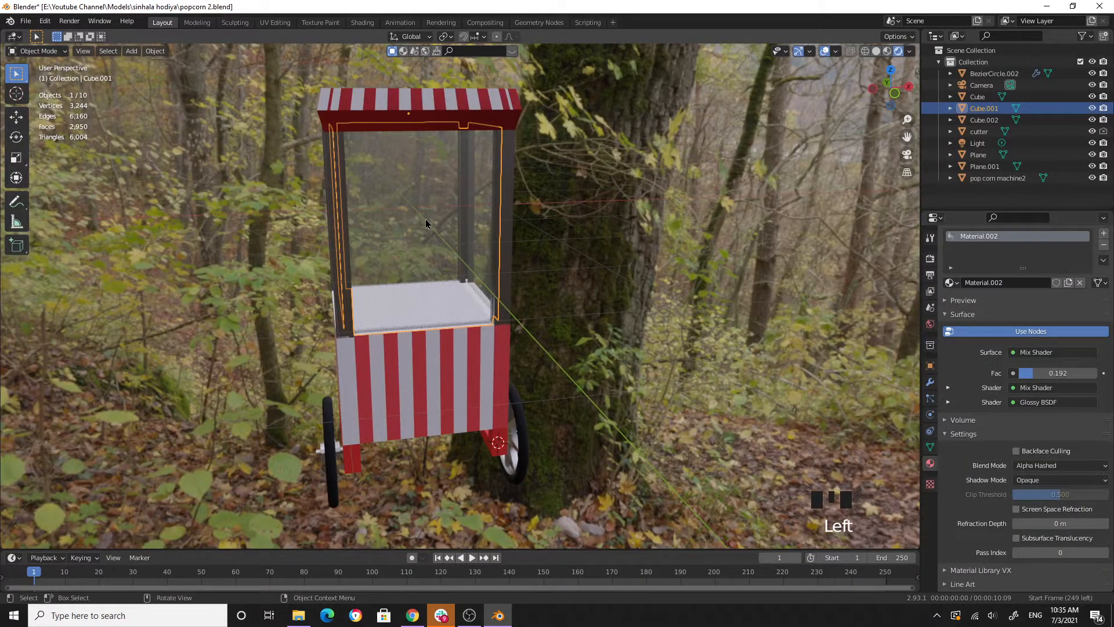
key(shift+s)
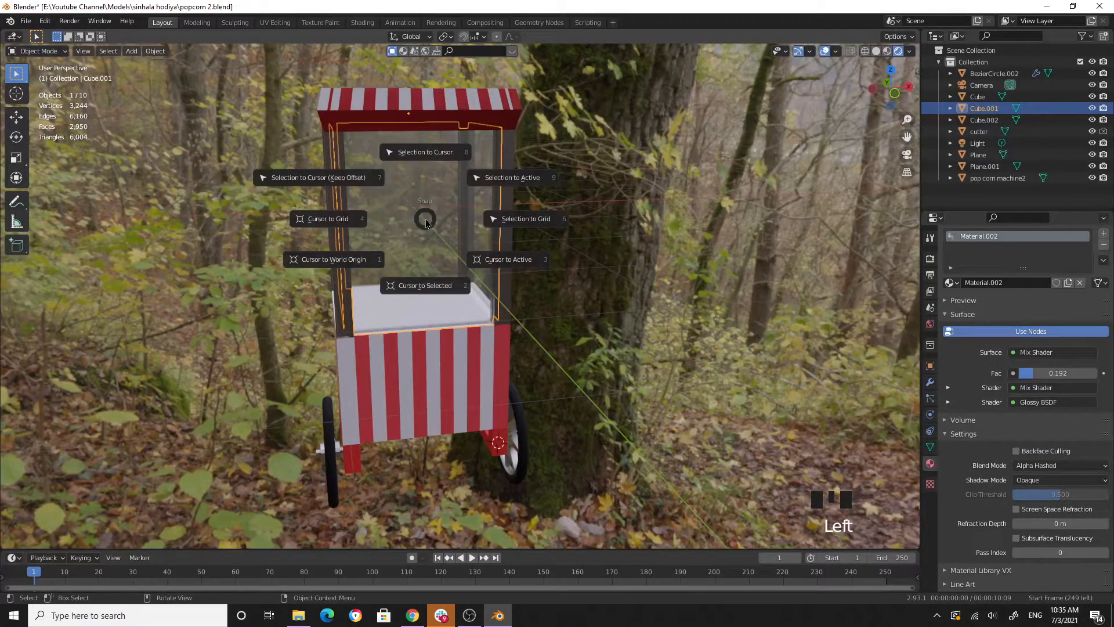
click(427, 293)
Add a cylinder mesh at the 3D cursor and scale it down uniformly to about 0.581.
middle_drag(558, 338, 138, 169)
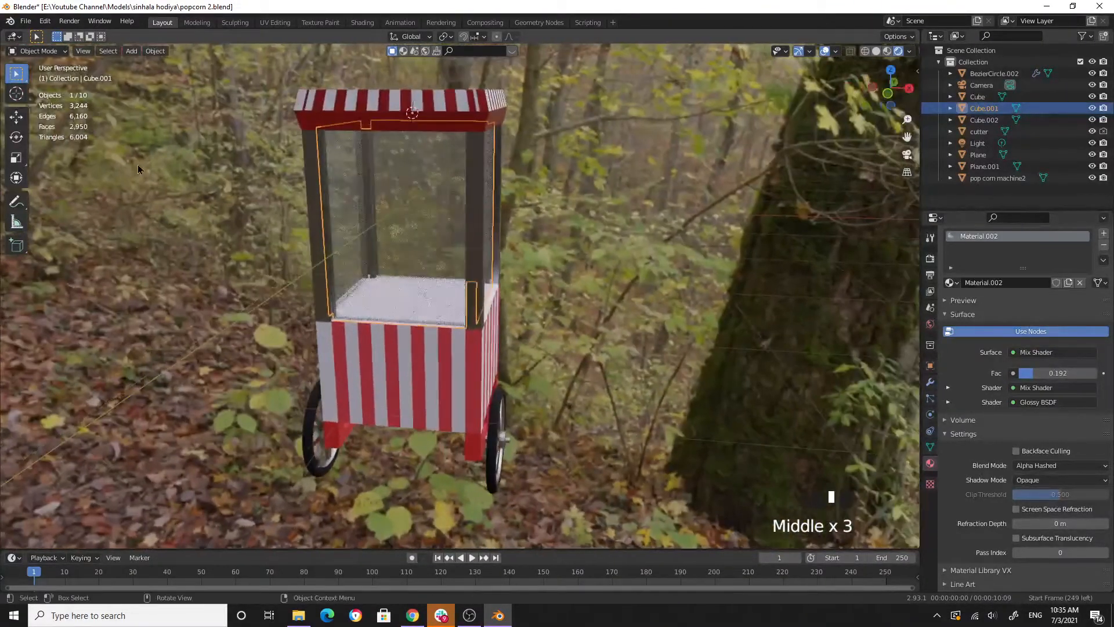
click(134, 52)
mouse_move(154, 67)
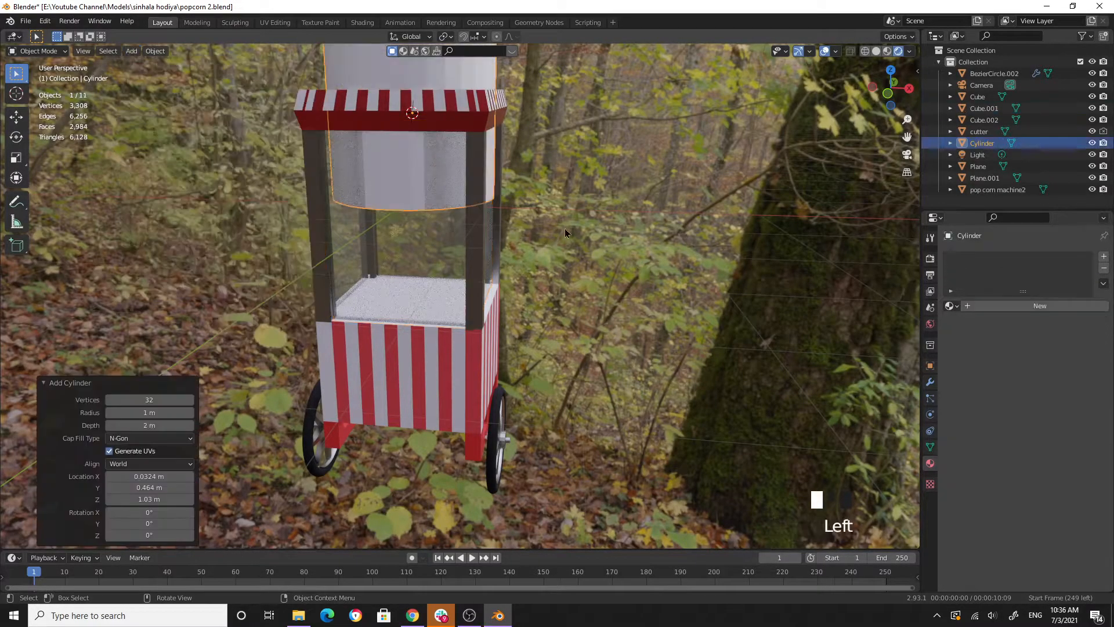
scroll(567, 232, down, 4)
key(s)
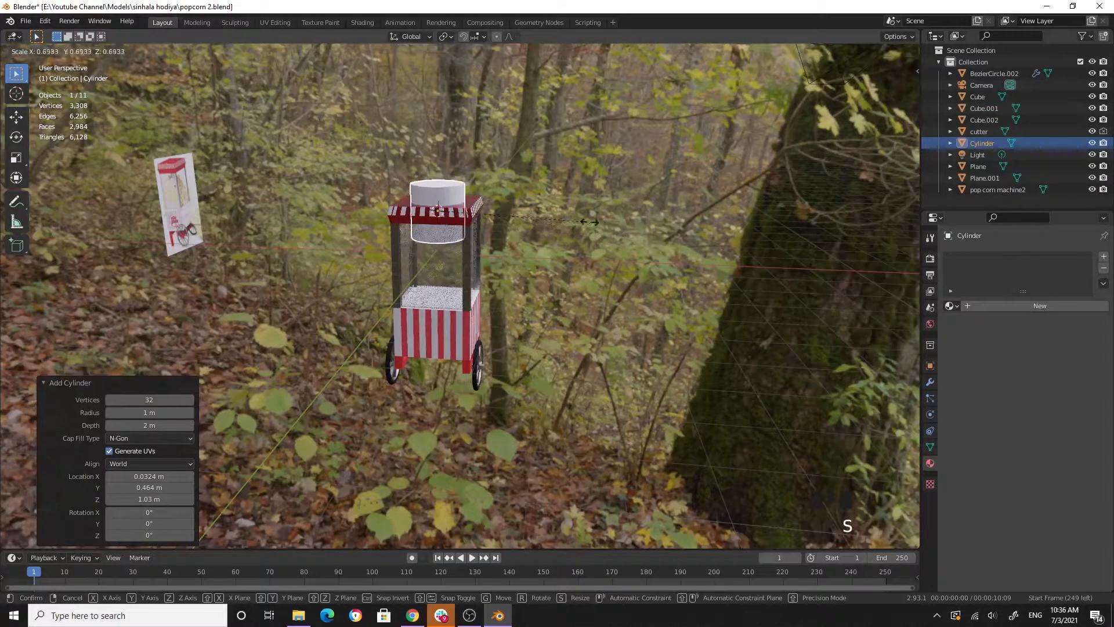
click(567, 222)
Lower the cylinder about 1.31 m along Z into the glass cabinet and shrink it uniformly by a factor of about 0.415.
key(g)
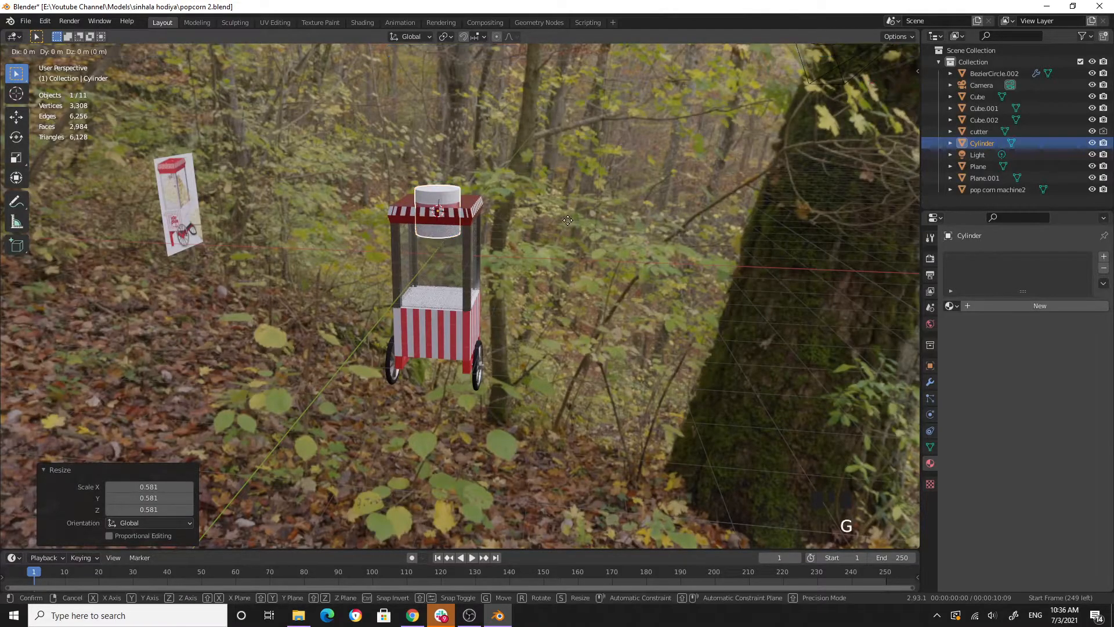
key(z)
click(567, 269)
middle_drag(538, 290, 552, 302)
scroll(562, 302, up, 4)
key(s)
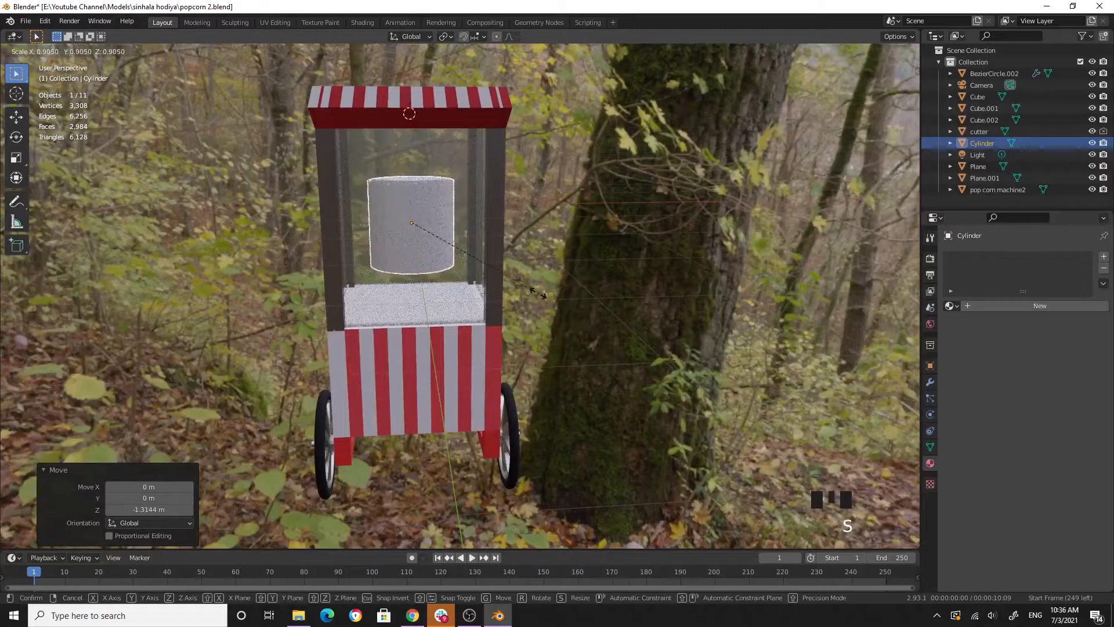
click(475, 250)
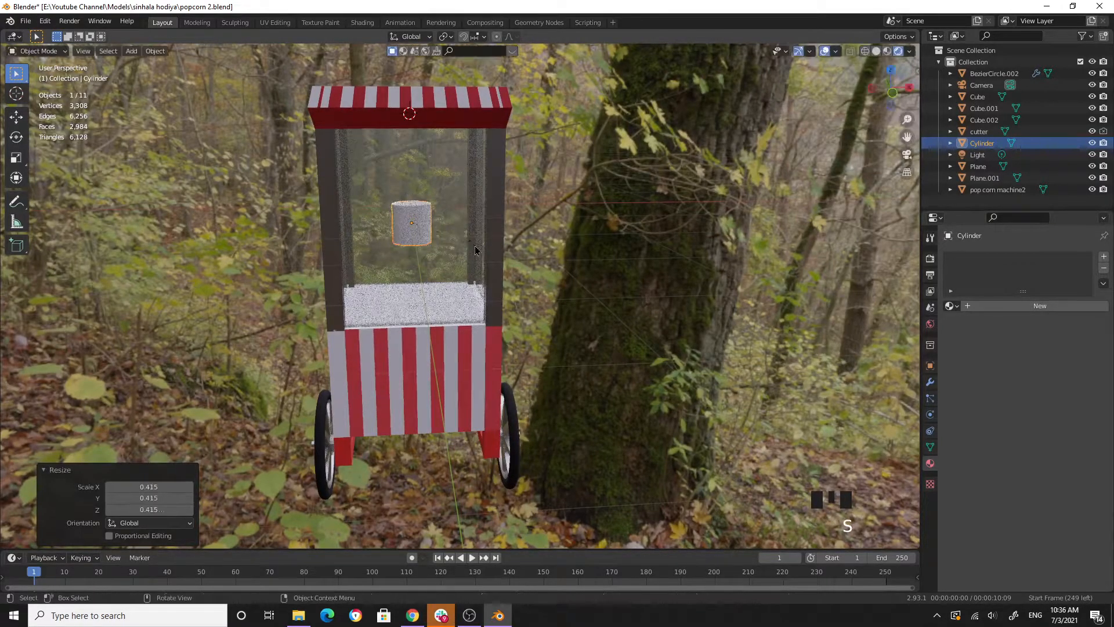
Widen the cylinder horizontally by a factor of about 1.5, keeping its height, and isolate it in local view.
key(s)
key(shift+z)
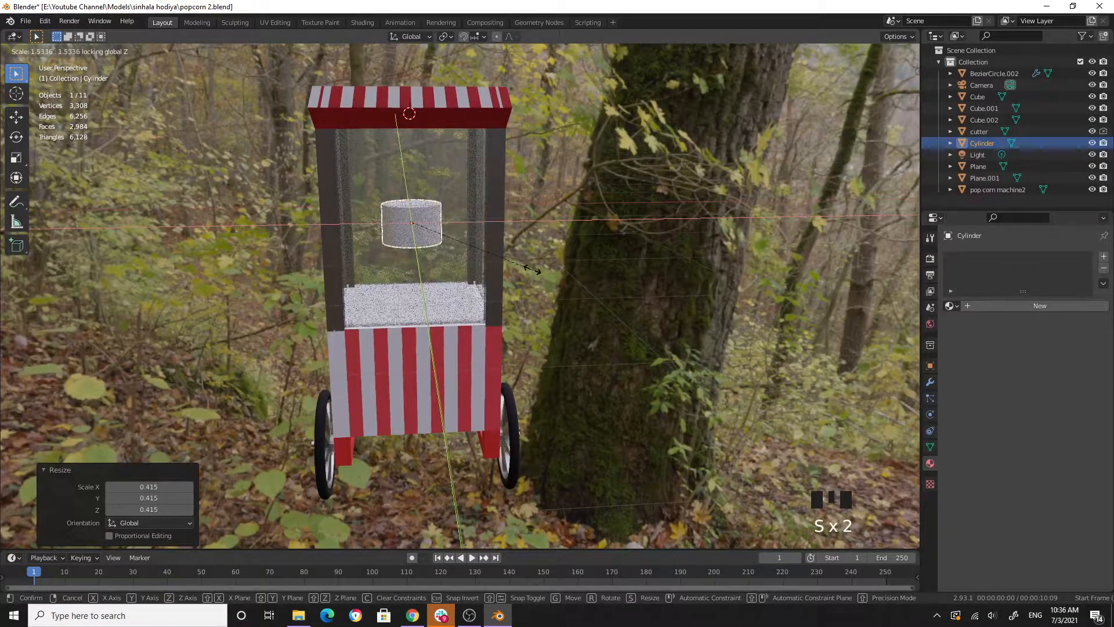
click(532, 271)
middle_drag(532, 274, 540, 311)
key(KP_Divide)
scroll(530, 290, up, 3)
scroll(611, 321, down, 3)
middle_drag(611, 321, 575, 321)
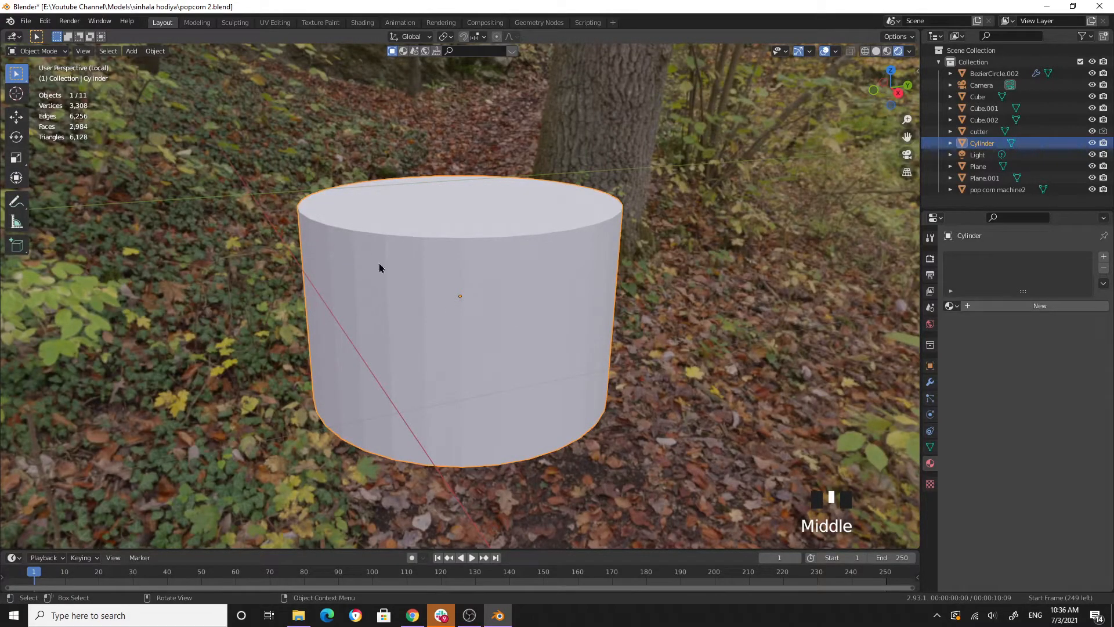
In Edit Mode, add a loop cut around the cylinder's outer wall close to its bottom edge, with a slide factor of about 0.898.
key(Tab)
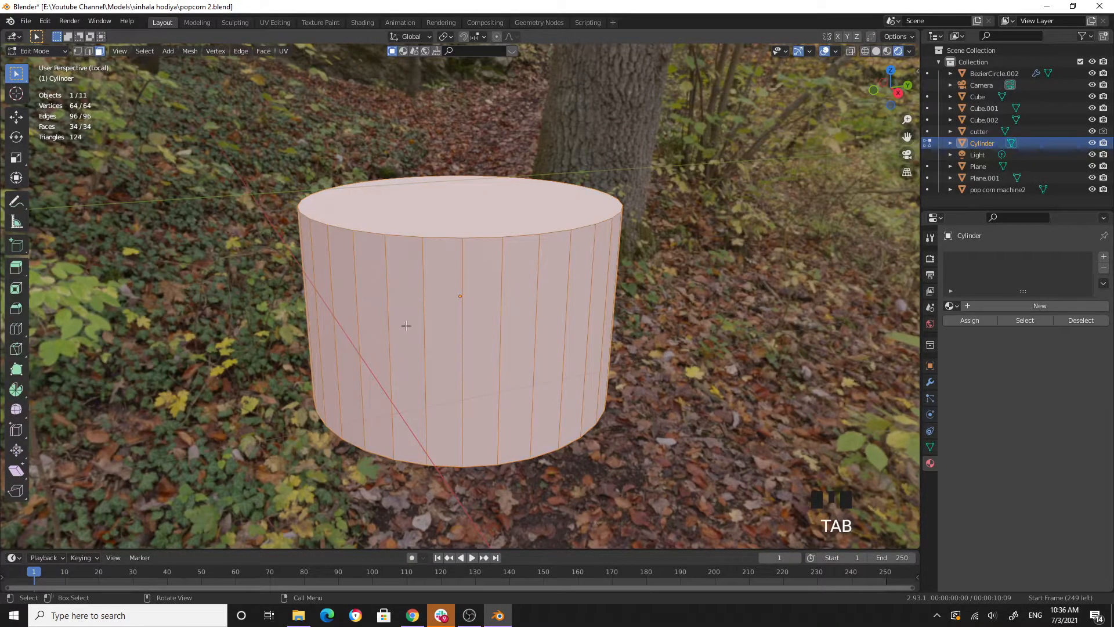
click(16, 328)
drag(501, 407, 501, 458)
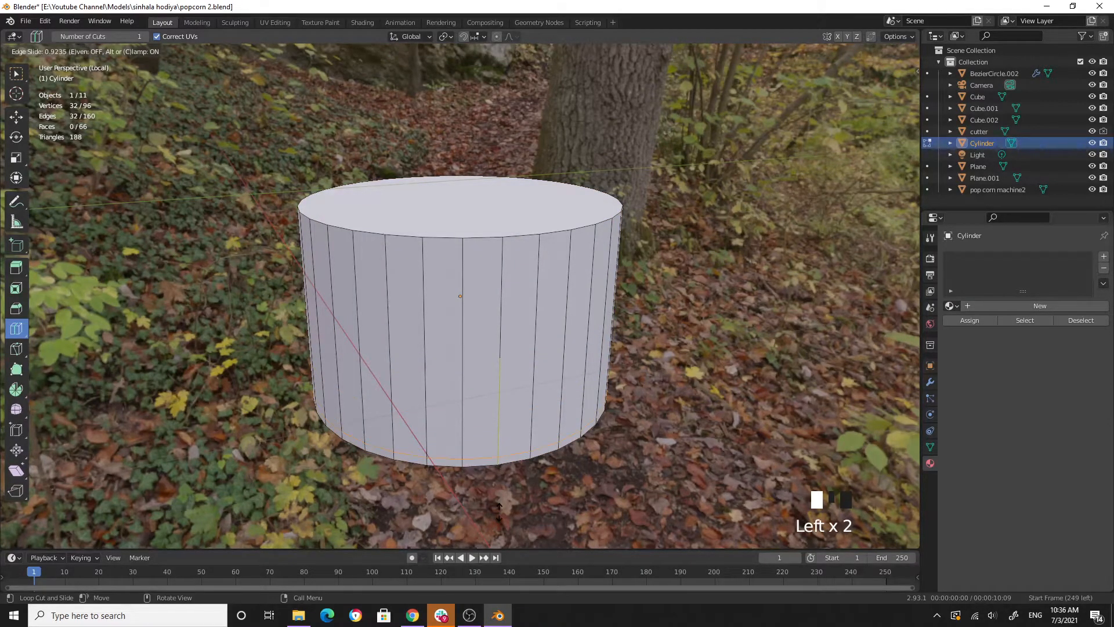
drag(499, 513, 500, 508)
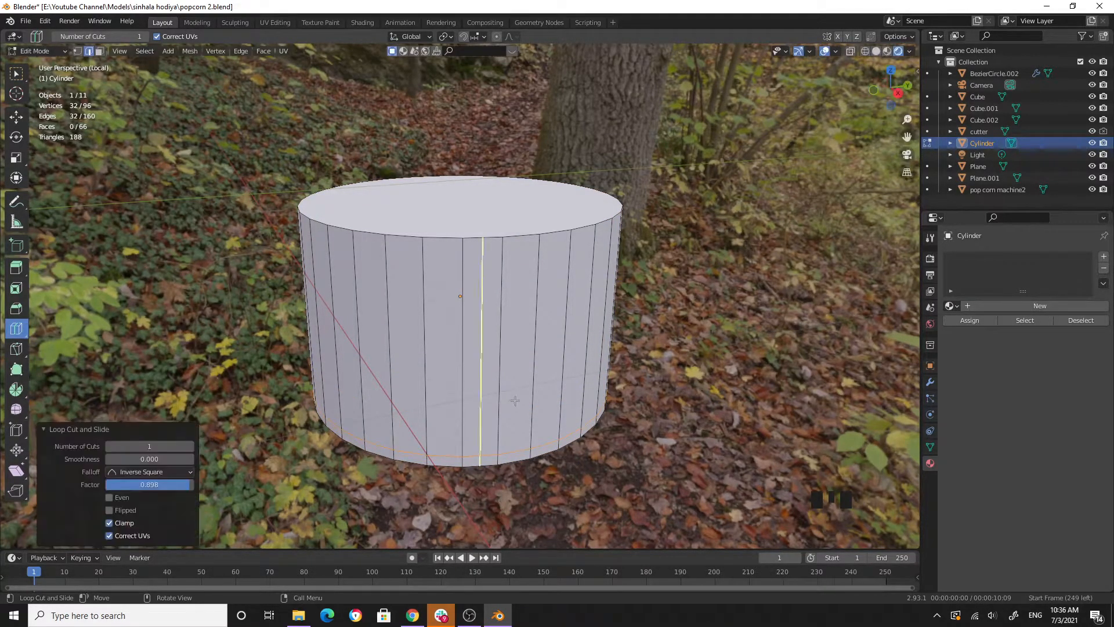
Add three closely spaced loop cuts below the cylinder's top edge, with slide factors of about -0.948, -0.908 and -0.926.
drag(525, 360, 528, 234)
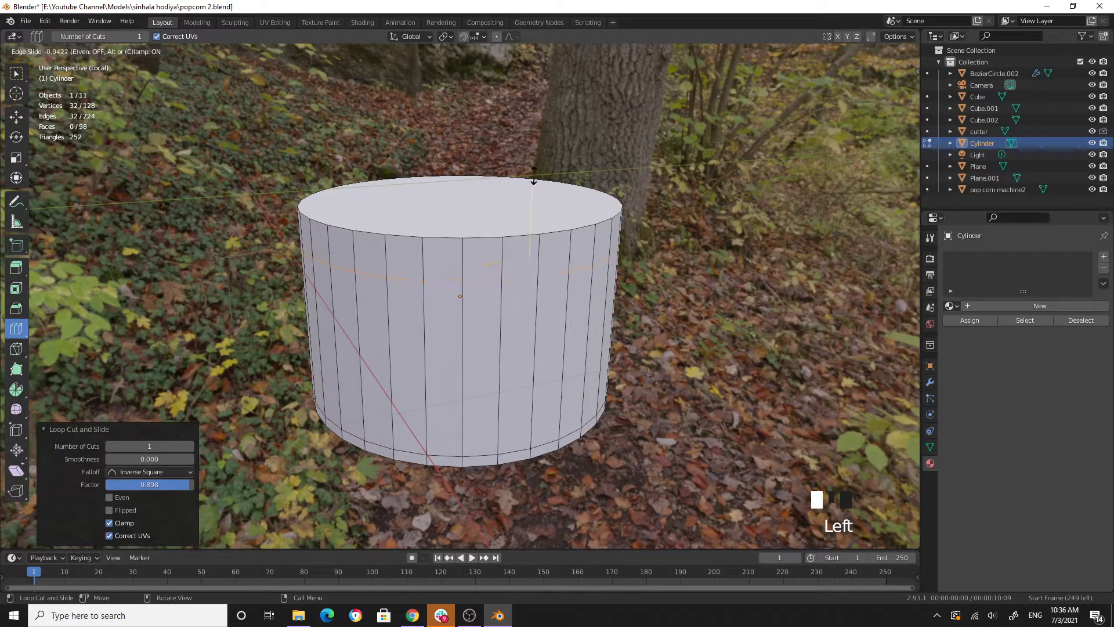
drag(533, 174, 534, 175)
drag(527, 348, 523, 230)
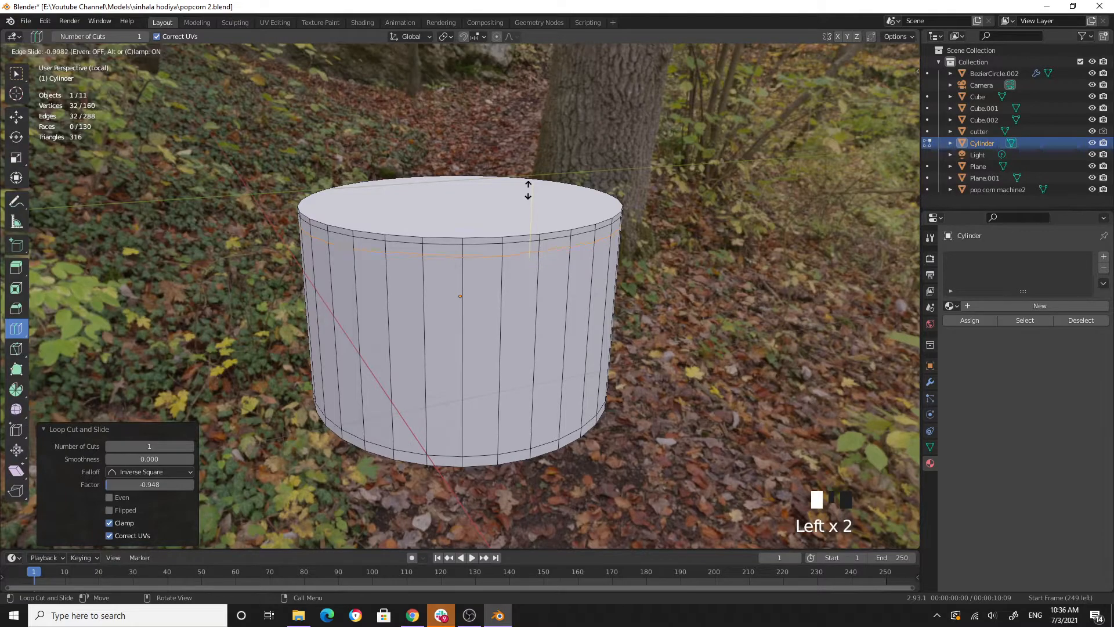
click(527, 189)
drag(523, 294, 525, 244)
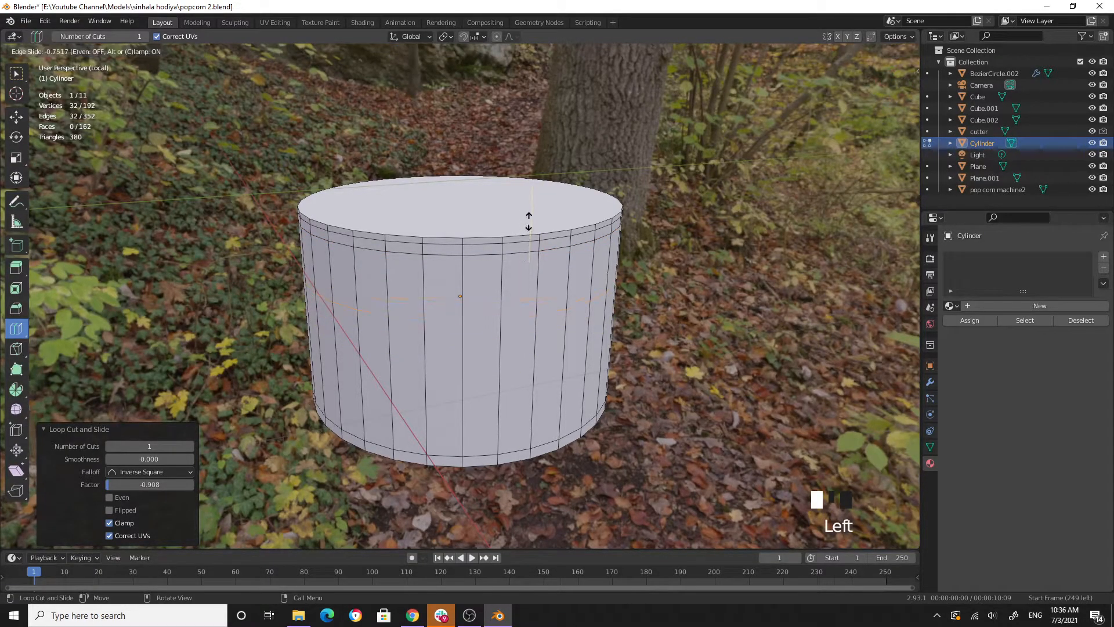
drag(530, 204, 530, 203)
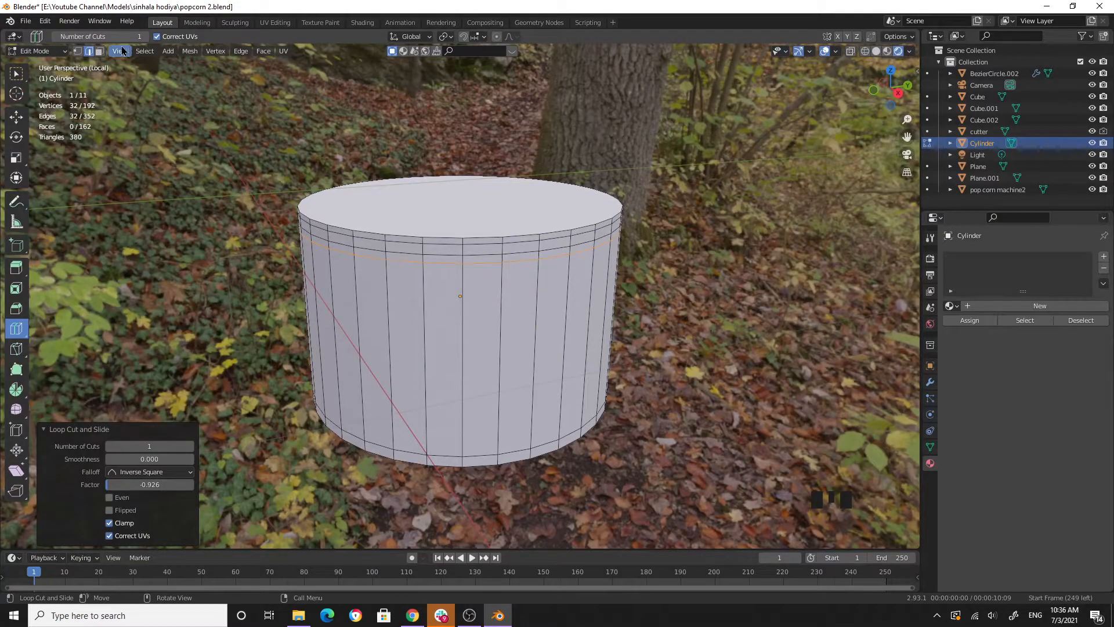
Inset the cylinder's top face by about 0.166 m and extrude it about 0.395 m downwards to hollow out the kettle.
click(100, 52)
click(434, 210)
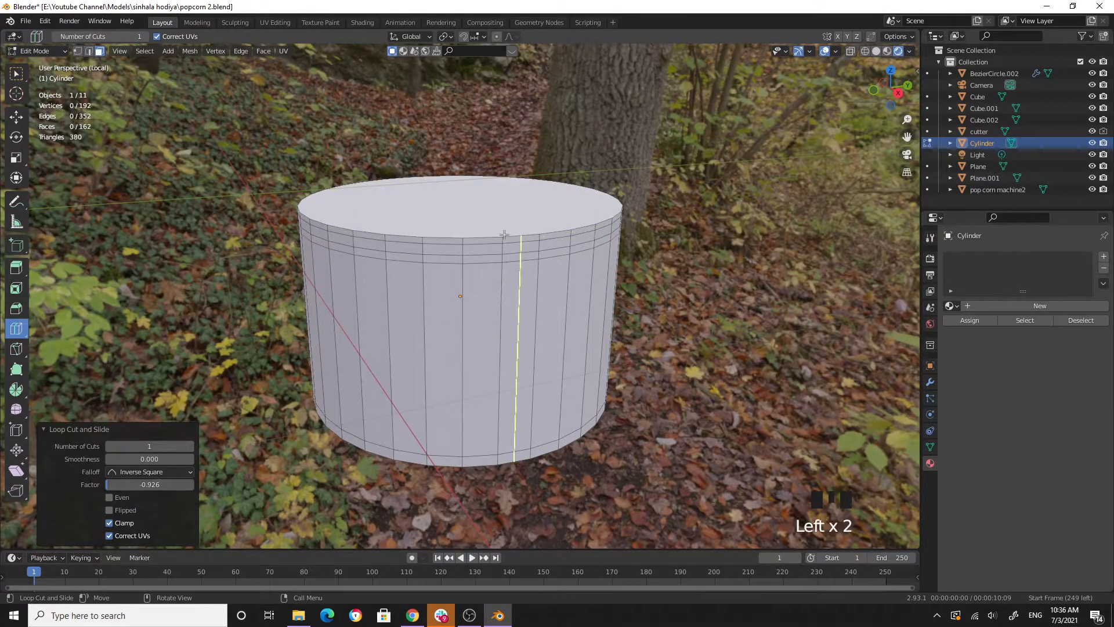
click(21, 75)
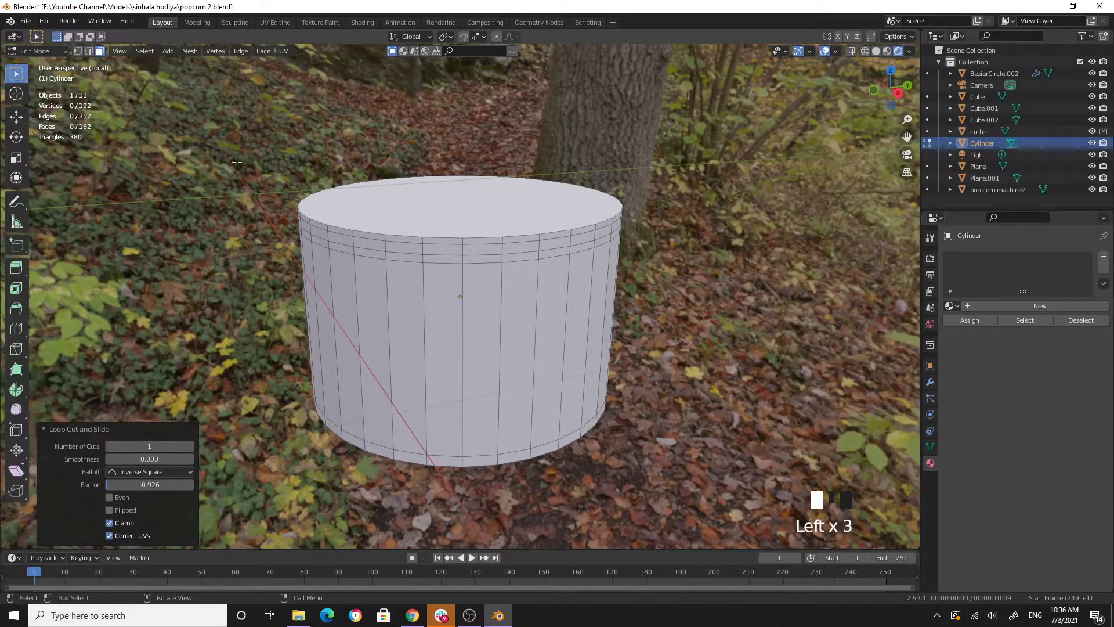
click(465, 209)
middle_drag(465, 210, 612, 311)
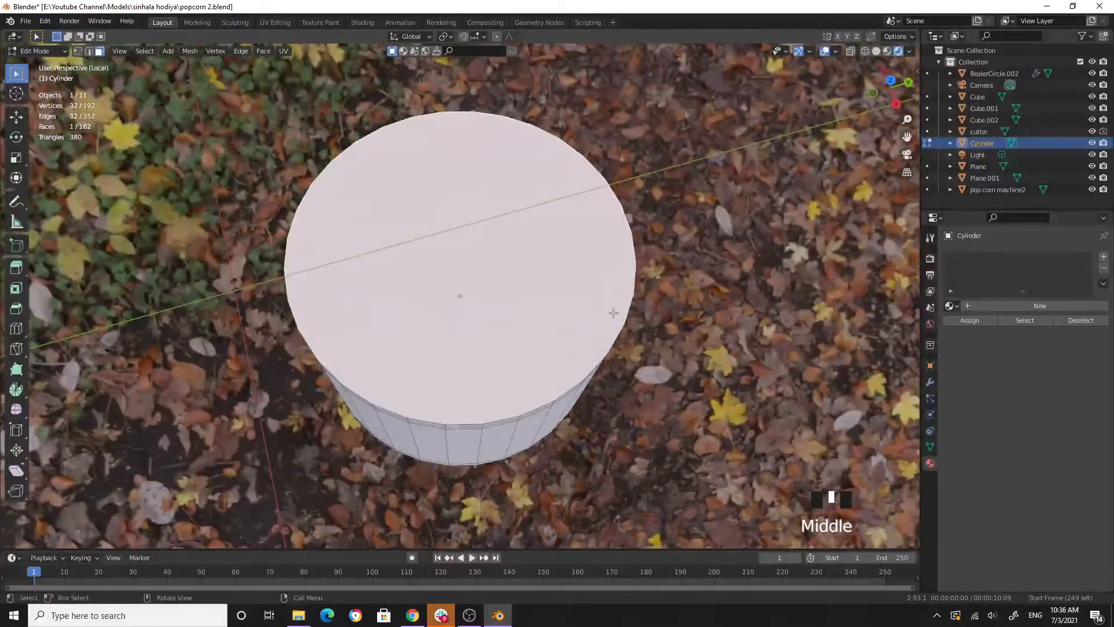
key(i)
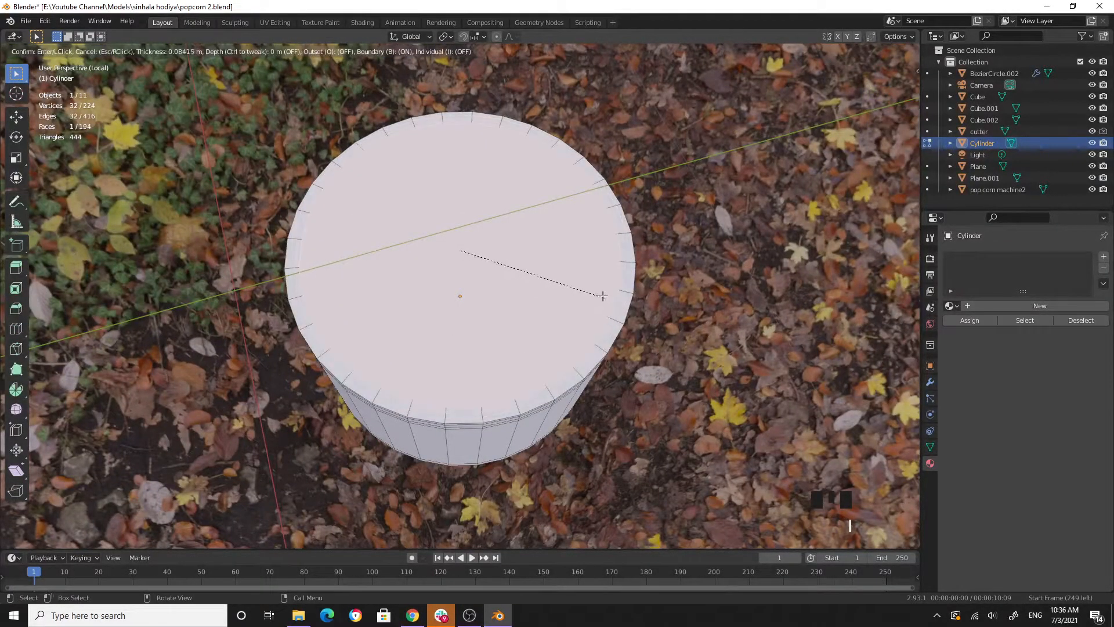
click(594, 291)
middle_drag(594, 290, 617, 294)
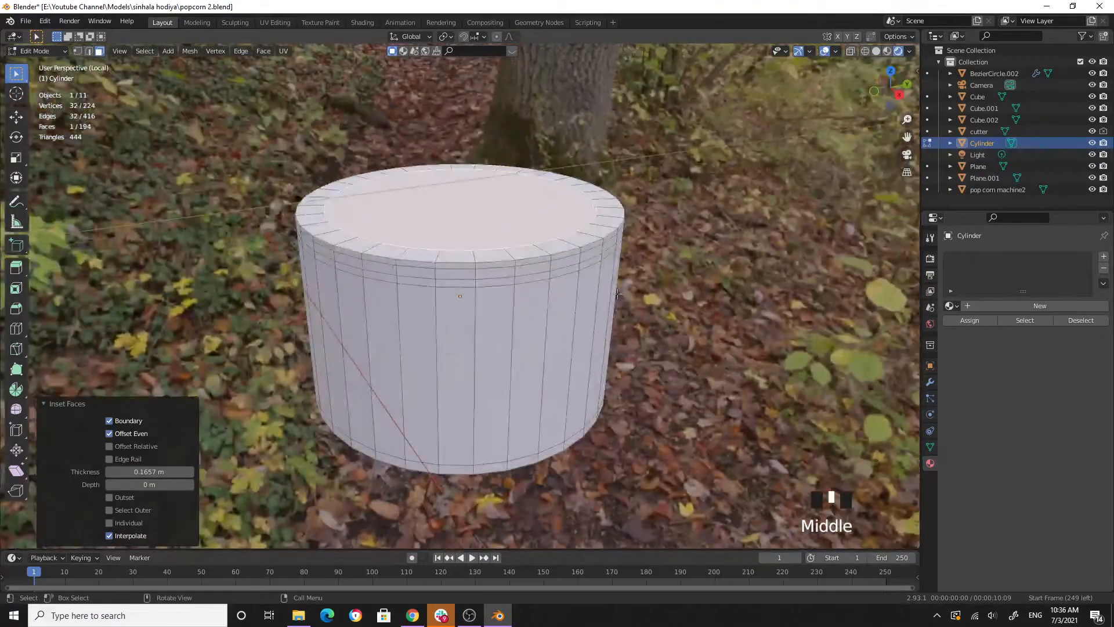
key(e)
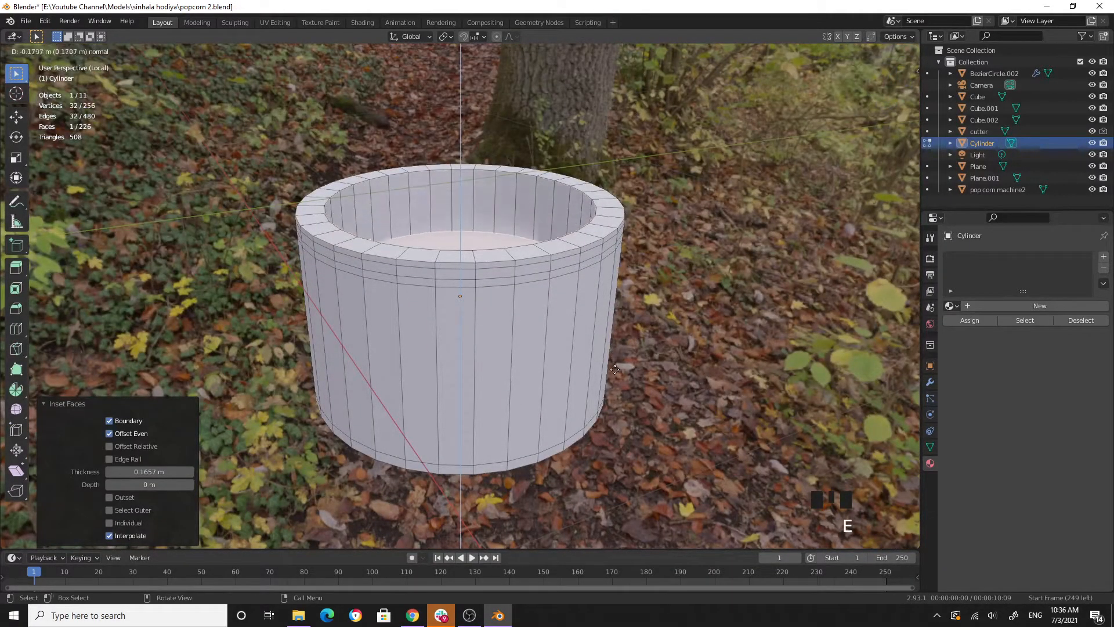
click(620, 442)
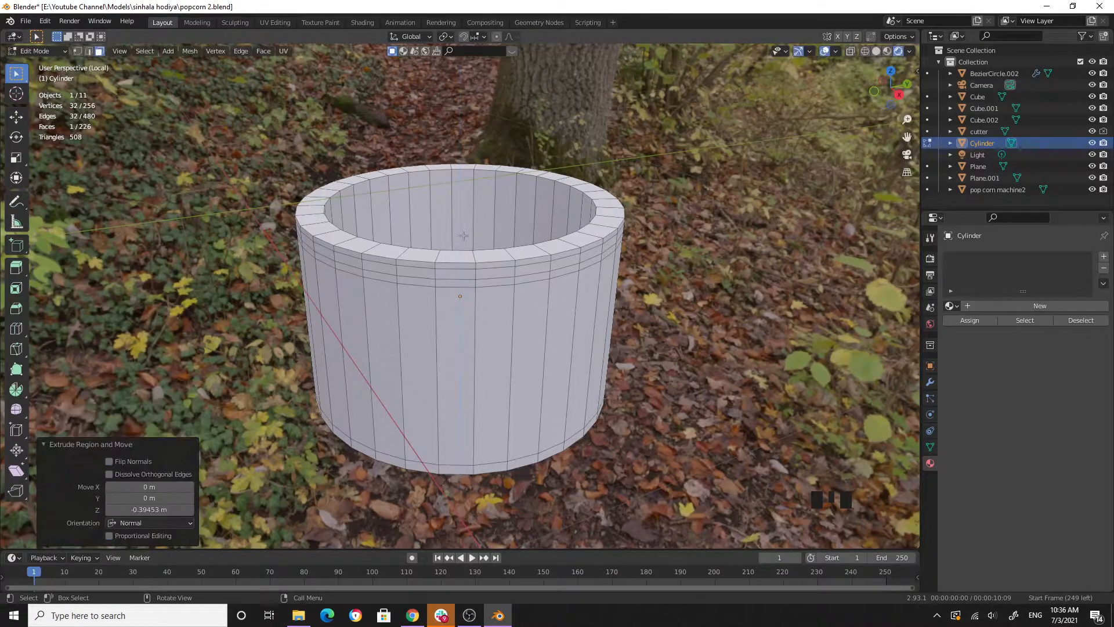
Add a loop cut around the kettle's inner wall close to the rim, with a slide factor of about 0.909.
click(16, 329)
drag(503, 190, 500, 174)
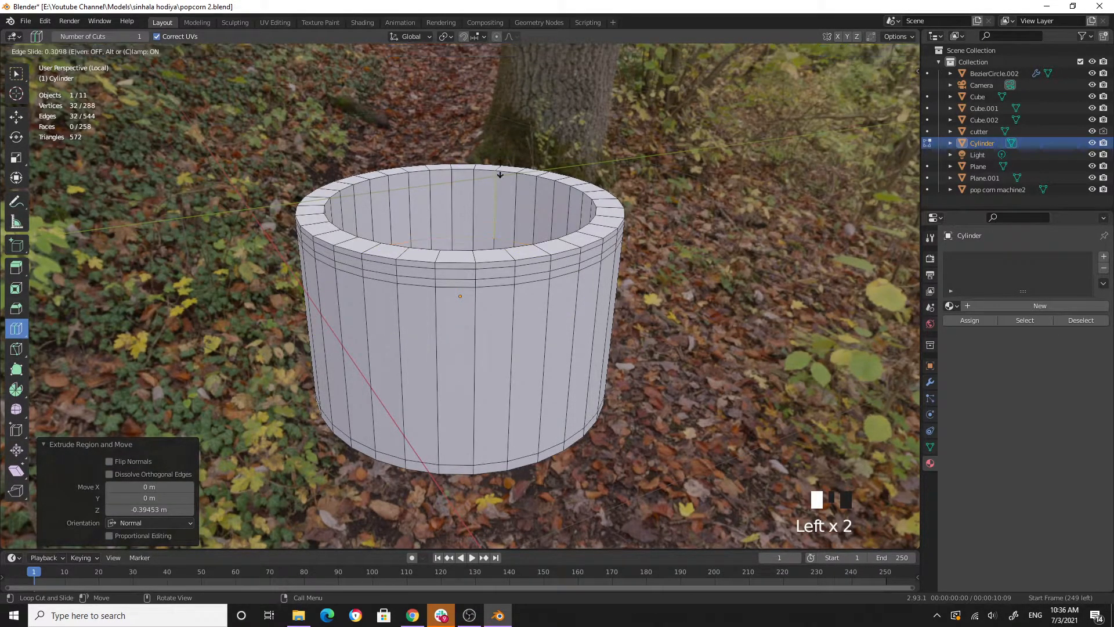
click(496, 133)
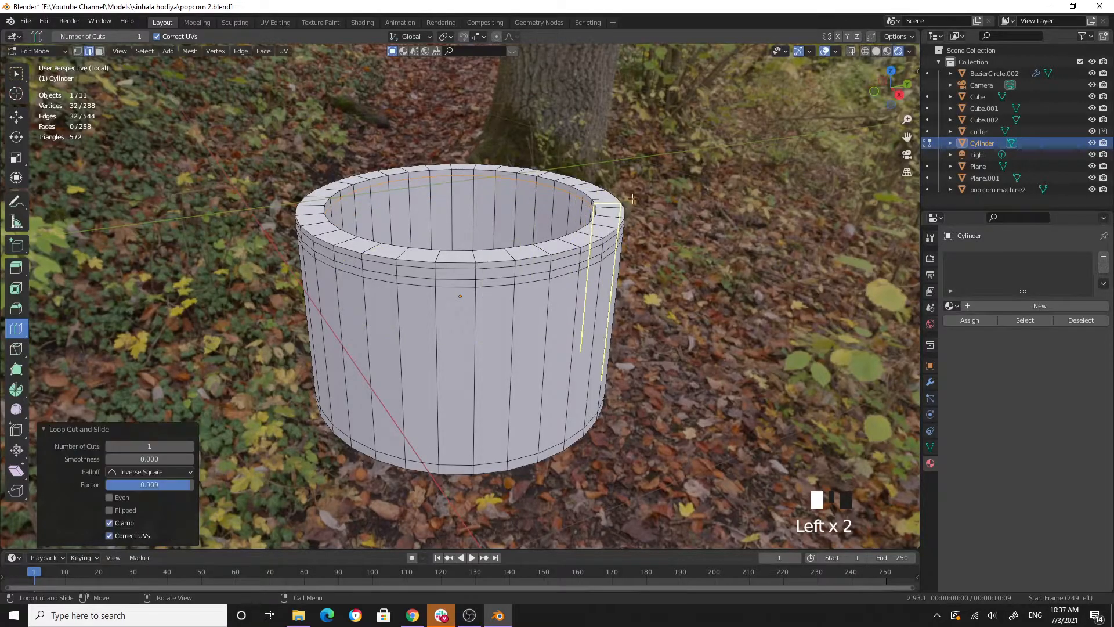
Inset the kettle's underside face by about 0.094 m, and inset it a second time towards the centre.
click(17, 73)
middle_drag(551, 262, 575, 180)
double_click(480, 263)
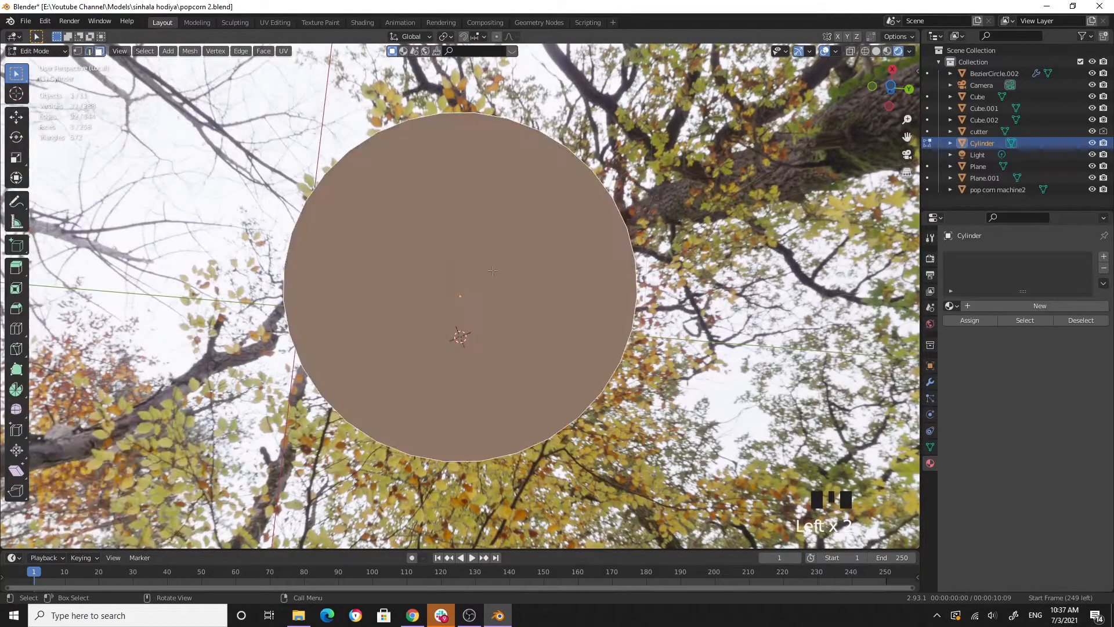
key(i)
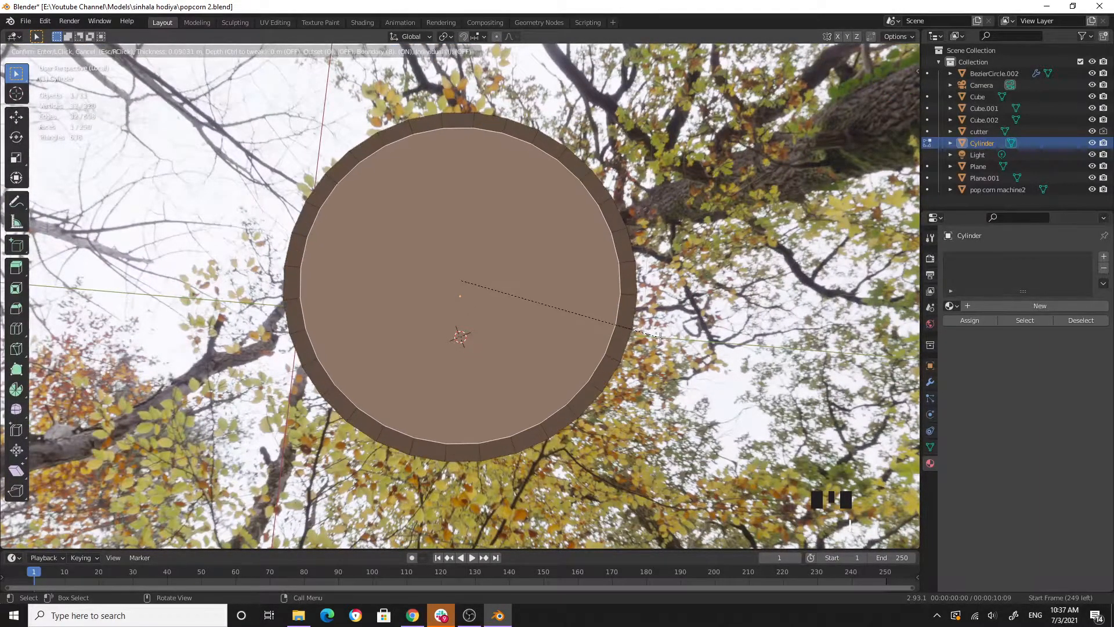
click(660, 336)
key(i)
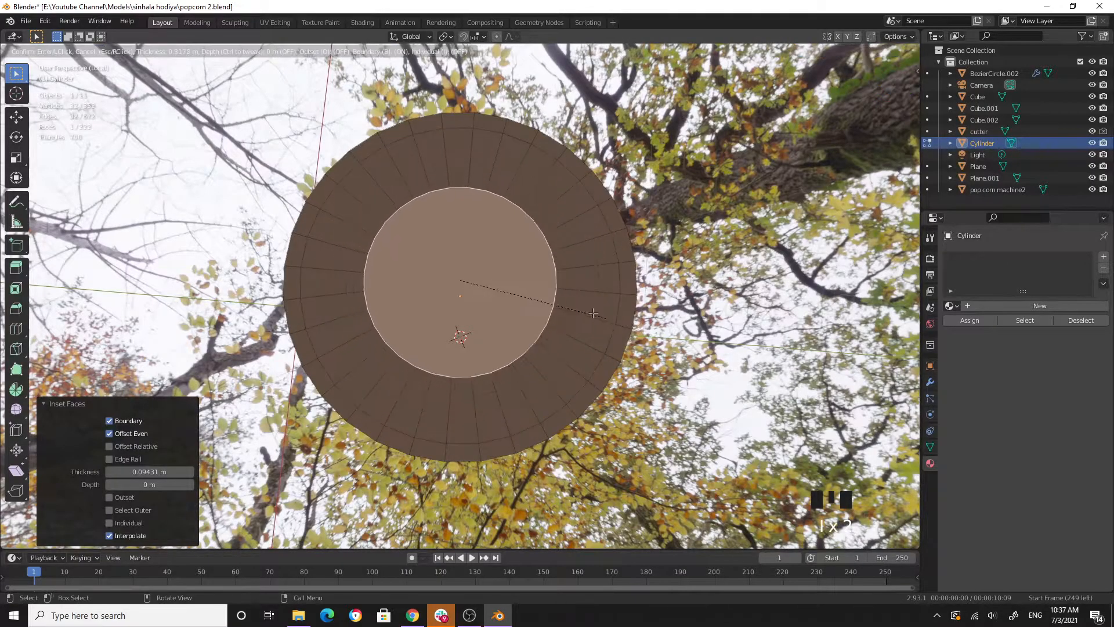
click(534, 290)
Inset the kettle's inner floor face by about 0.725 m towards its centre.
middle_drag(534, 291, 511, 350)
click(504, 293)
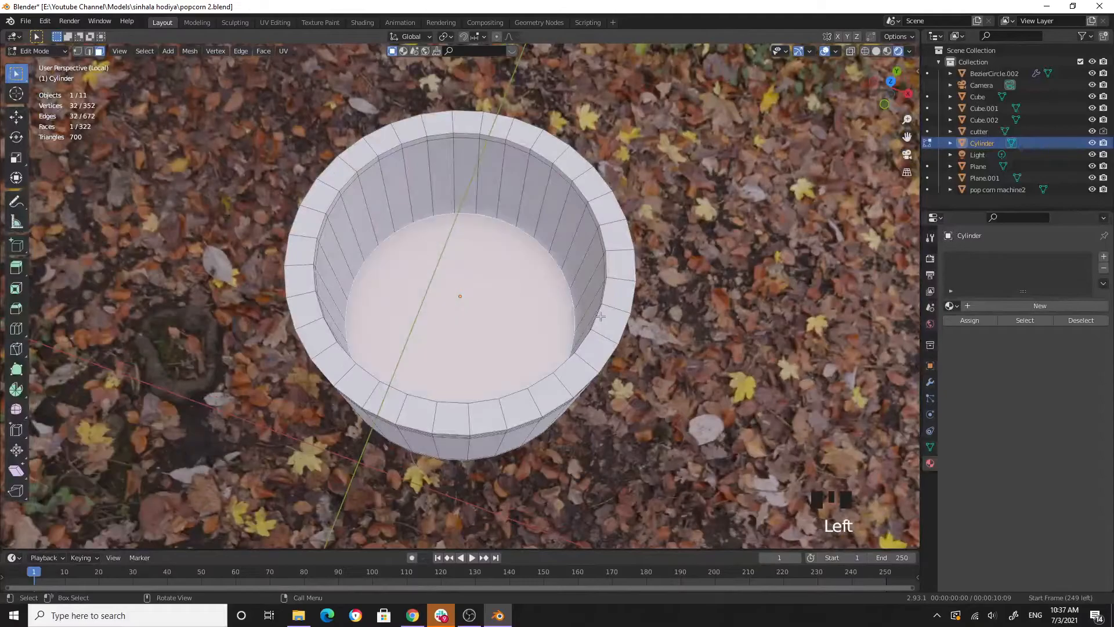
key(i)
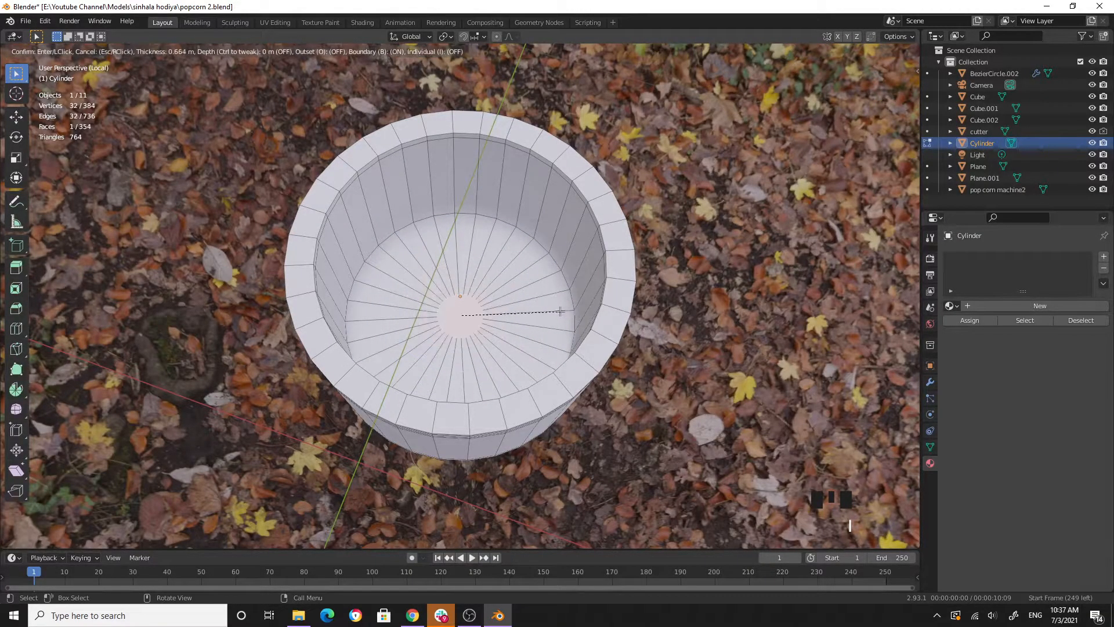
click(554, 312)
Select the narrow face ring just below the kettle's rim and extrude it along normals by about 0.0975 m to form a lip.
middle_drag(560, 340, 713, 291)
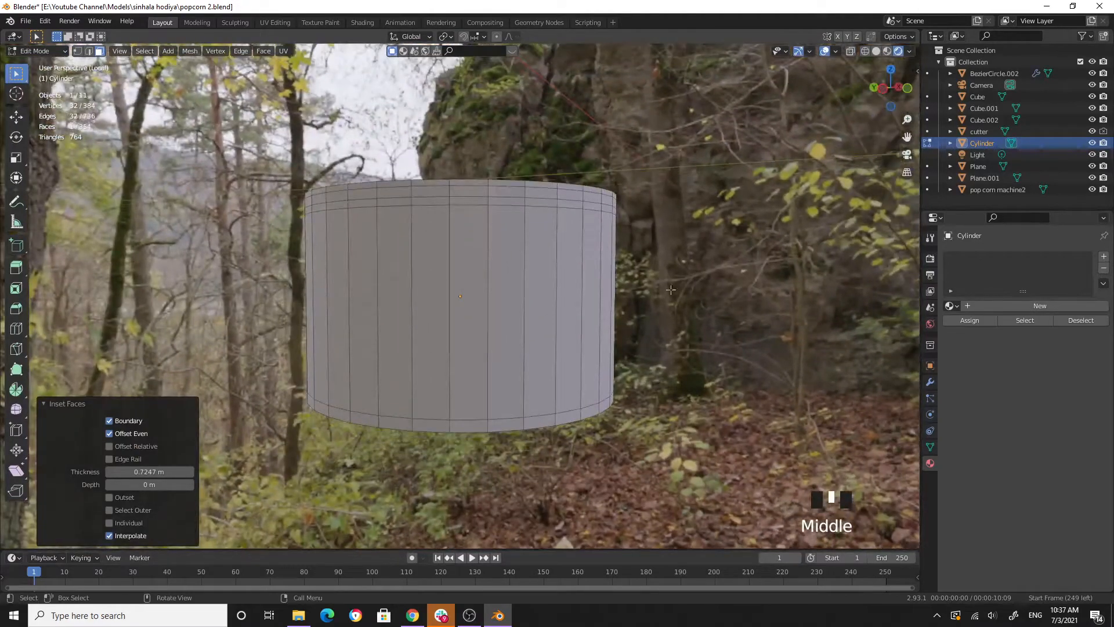
click(408, 223)
alt+click(406, 192)
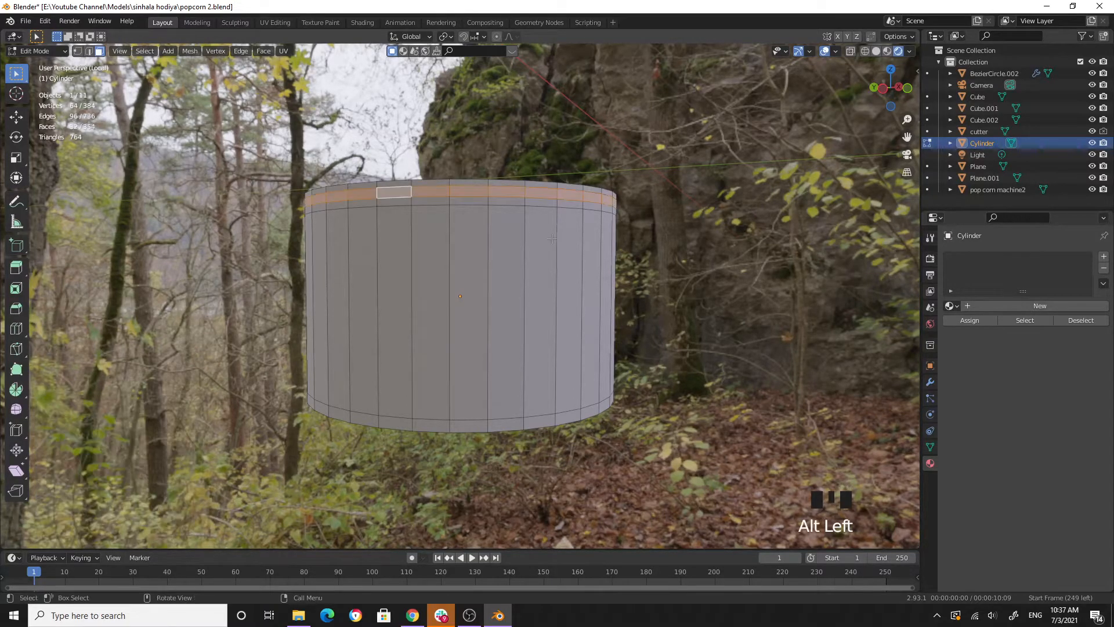
middle_drag(604, 259, 620, 295)
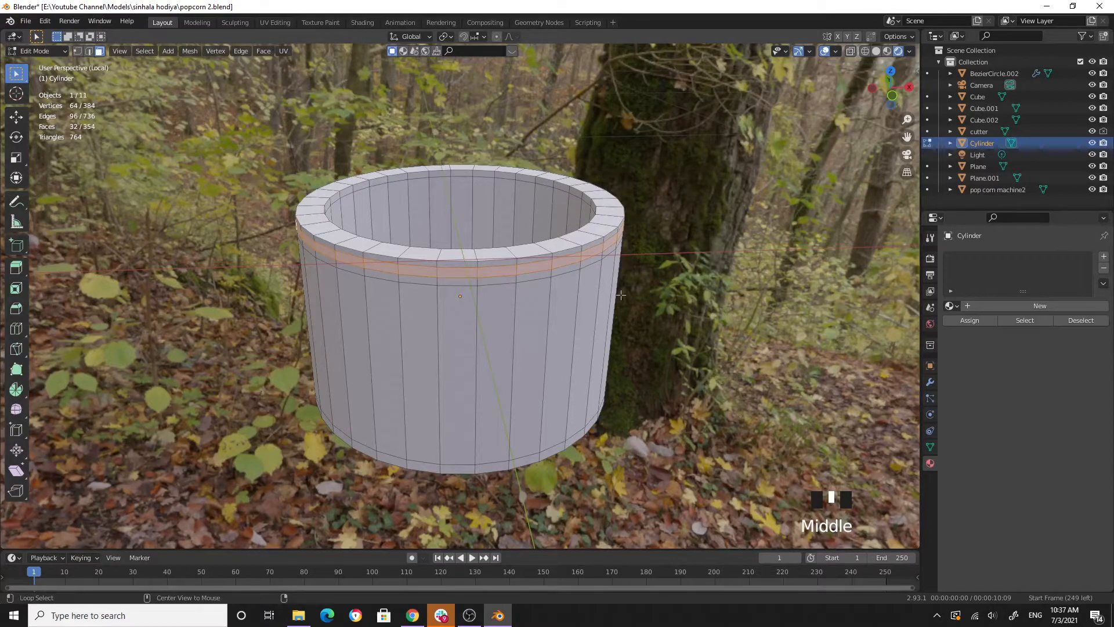
key(alt+e)
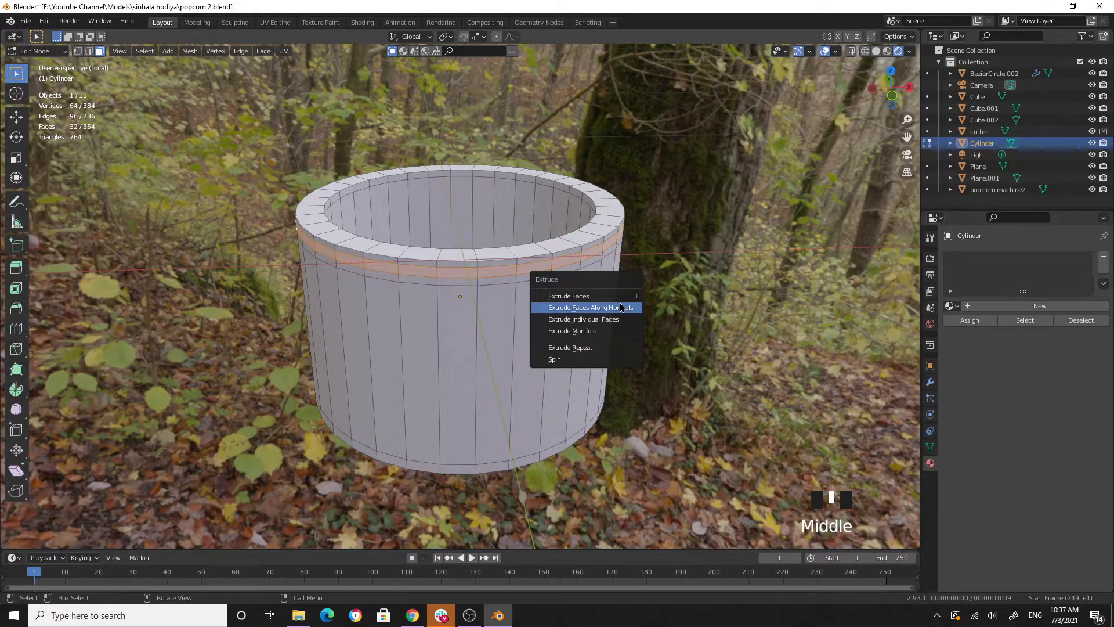
click(621, 307)
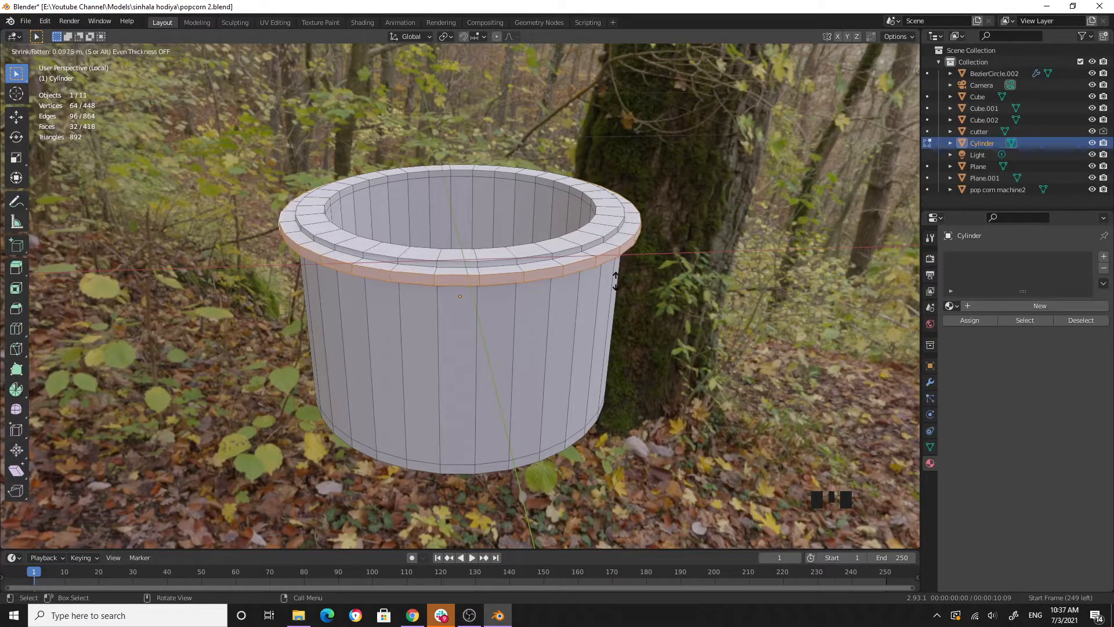
click(627, 307)
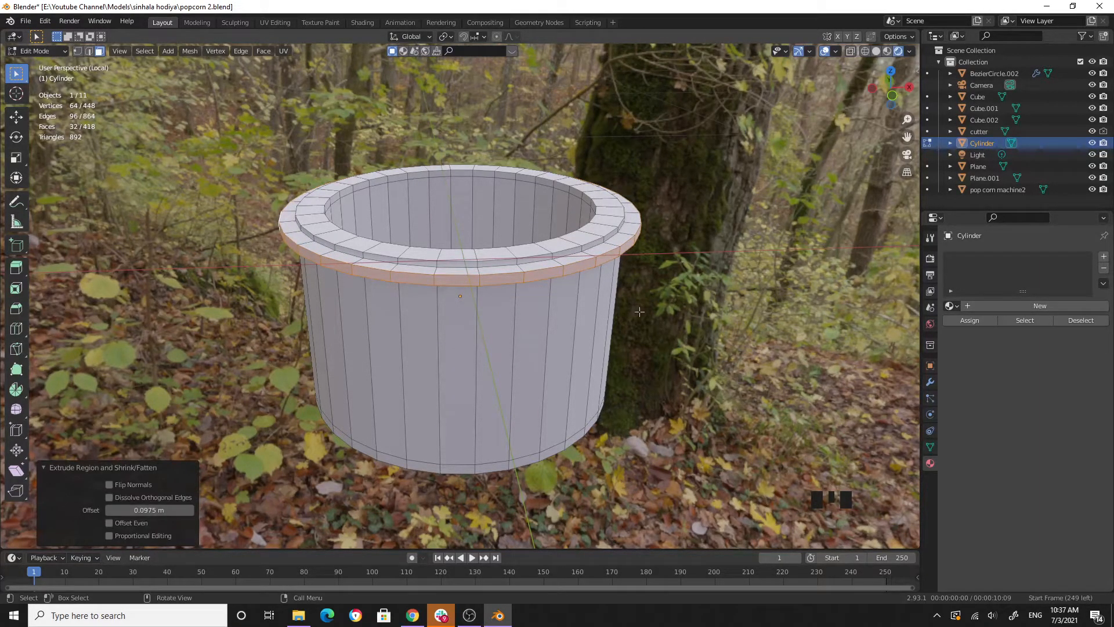
Return to Object Mode, add a level 2 Subdivision Surface to the kettle and shade it smooth.
key(Tab)
middle_drag(643, 343, 490, 322)
key(ctrl+2)
click(627, 325)
middle_drag(623, 324, 427, 378)
click(425, 308)
click(155, 51)
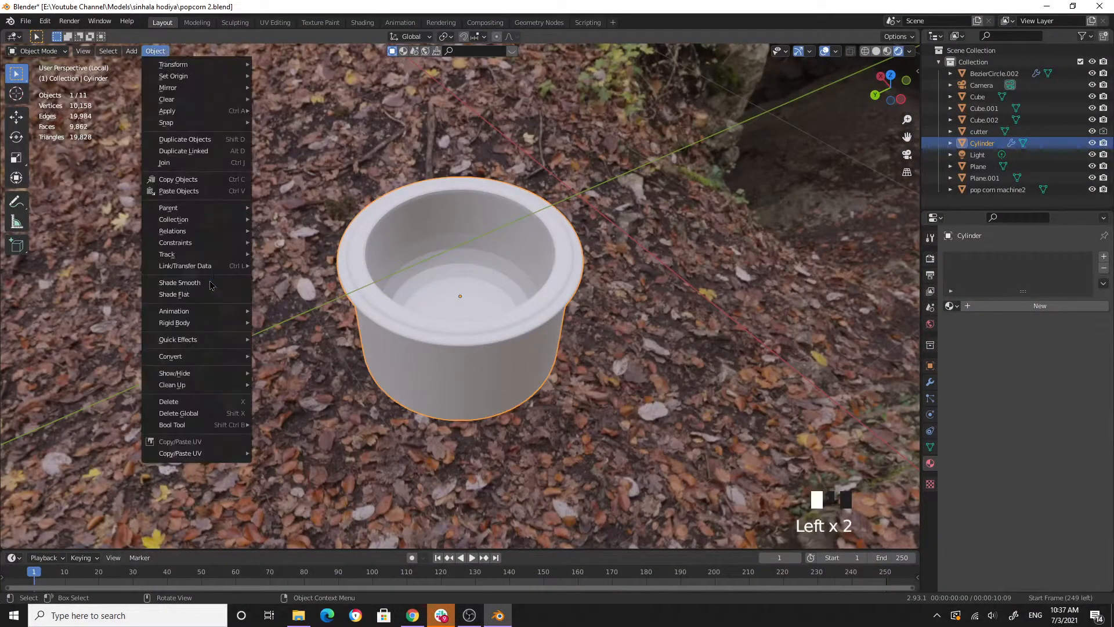
click(206, 282)
Add a cylinder mesh with 32 vertices, 1 m radius and 2 m depth at the 3D cursor in the kettle.
middle_drag(531, 371, 686, 235)
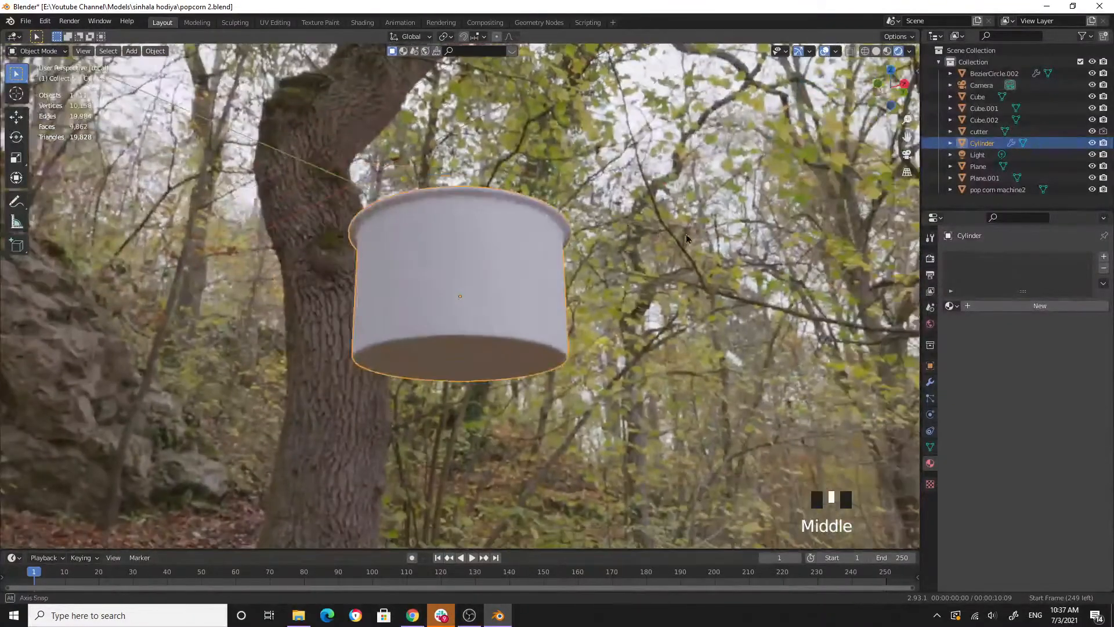
scroll(485, 244, up, 2)
middle_drag(485, 244, 537, 323)
scroll(663, 297, down, 2)
scroll(536, 316, down, 2)
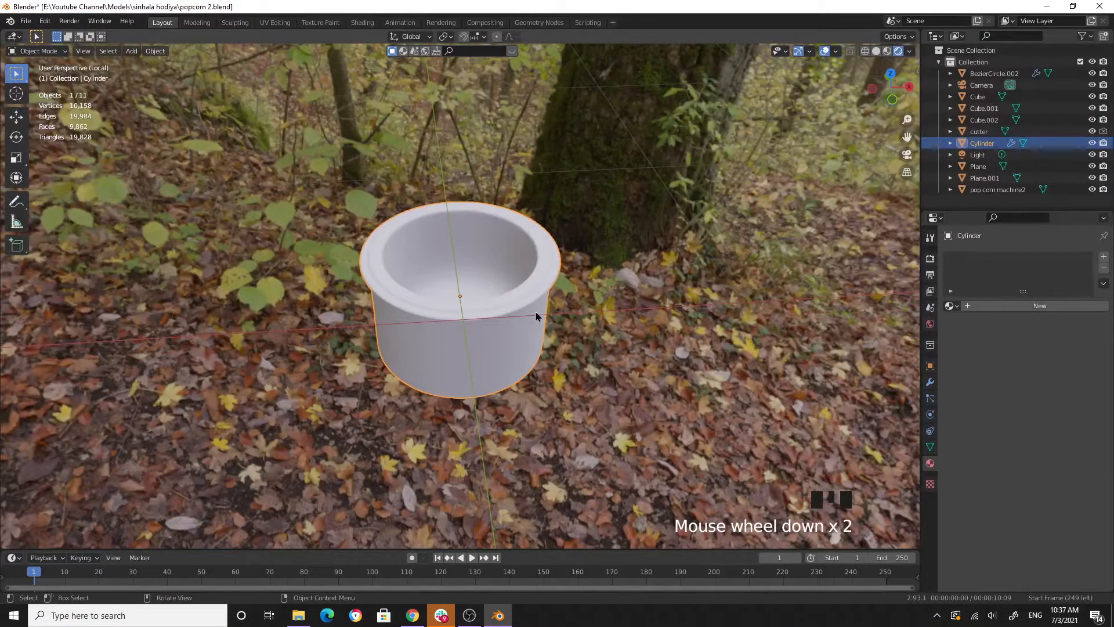
click(131, 51)
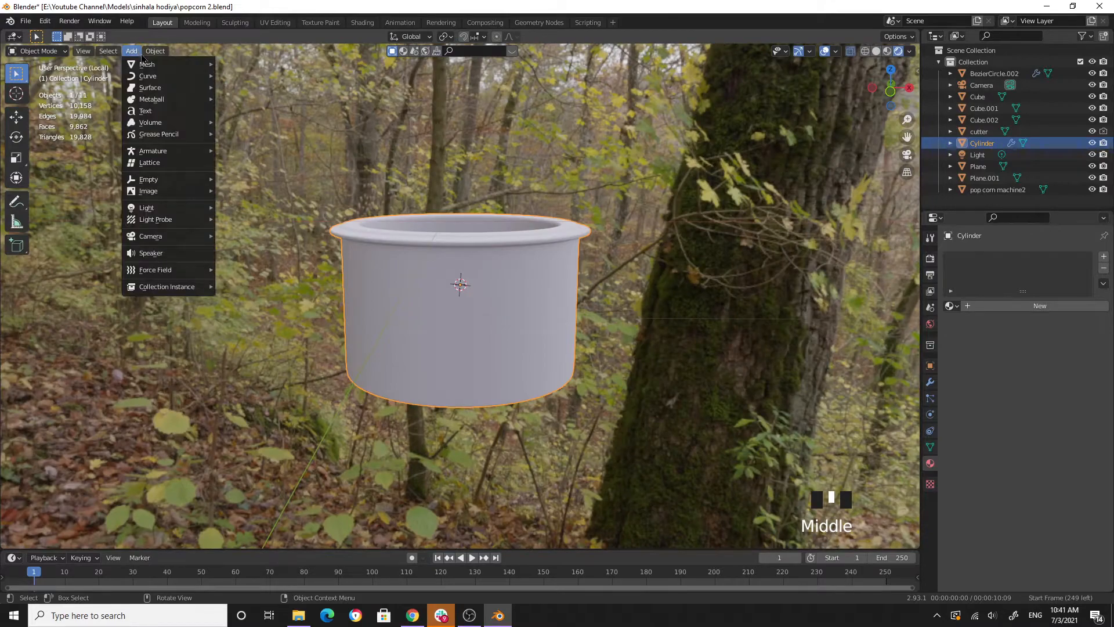
mouse_move(147, 63)
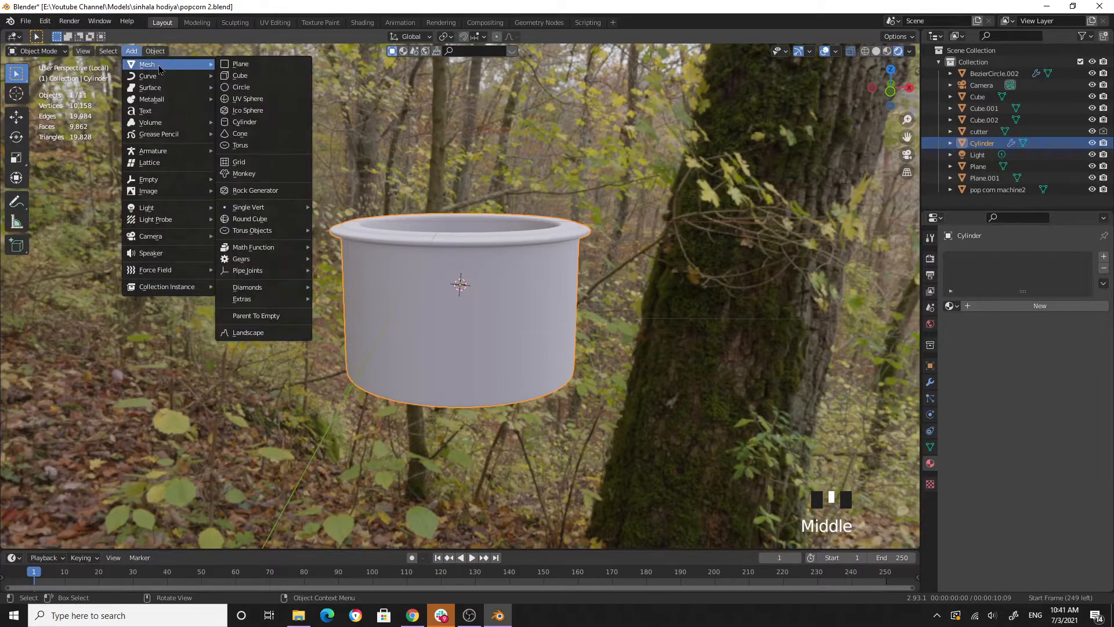
click(261, 122)
scroll(676, 399, down, 4)
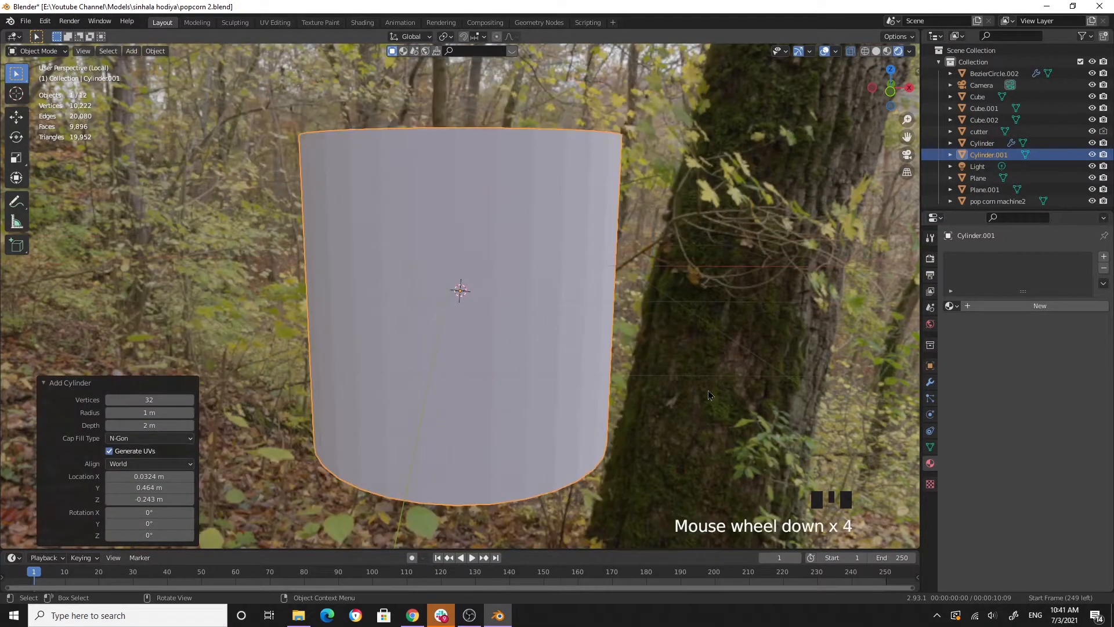
Scale the new cylinder to about 0.034 and rotate it 90° about the Y axis inside the kettle.
key(s)
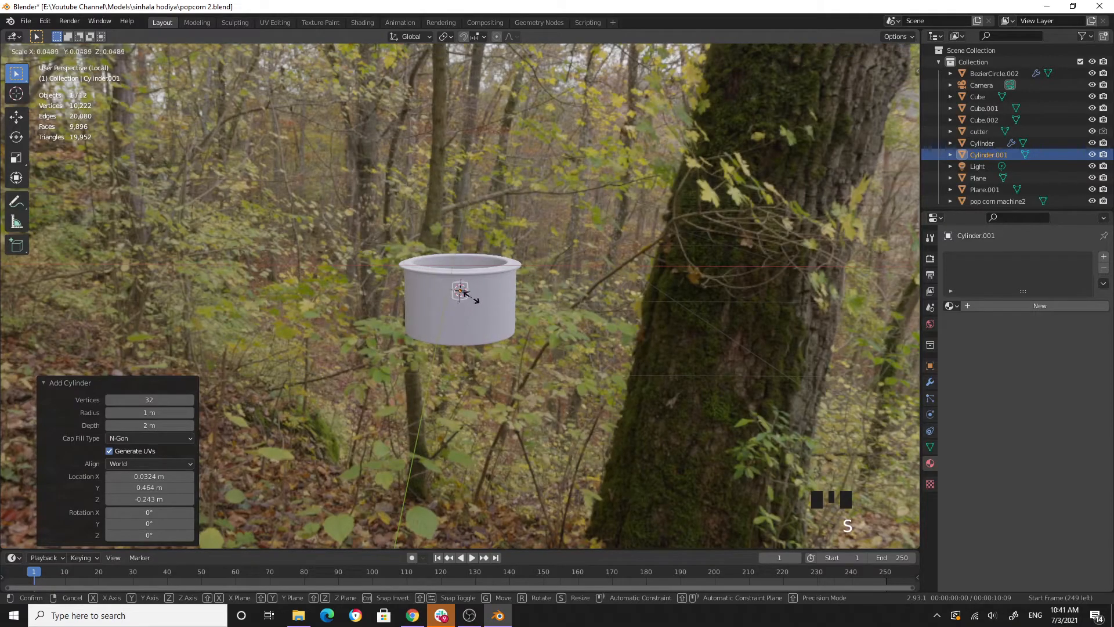
click(461, 293)
scroll(497, 330, up, 7)
middle_drag(497, 331, 518, 391)
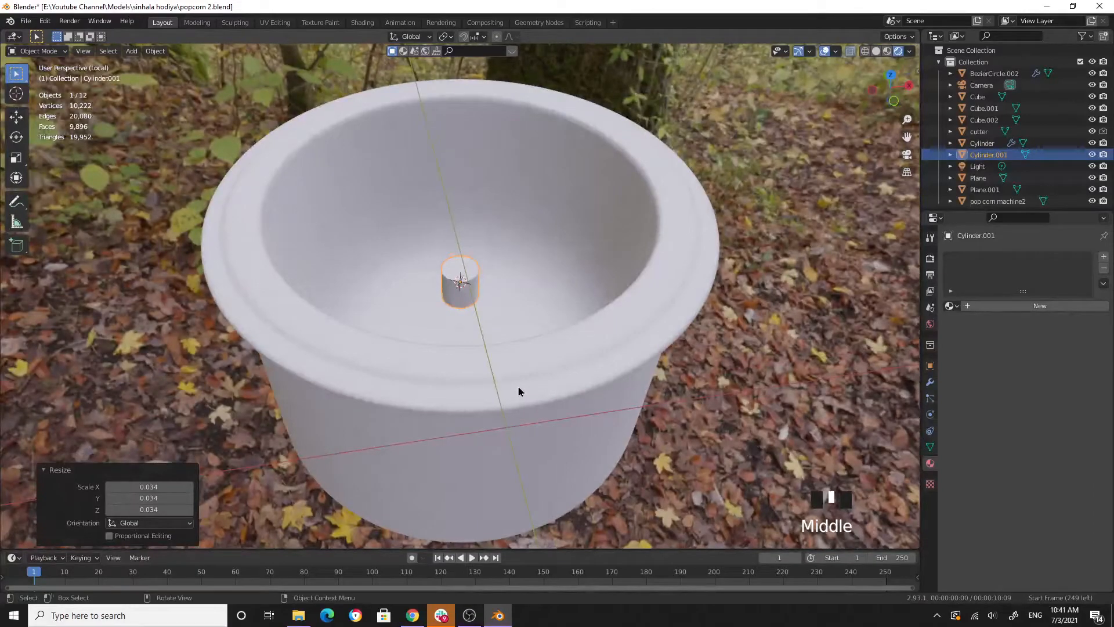
key(r)
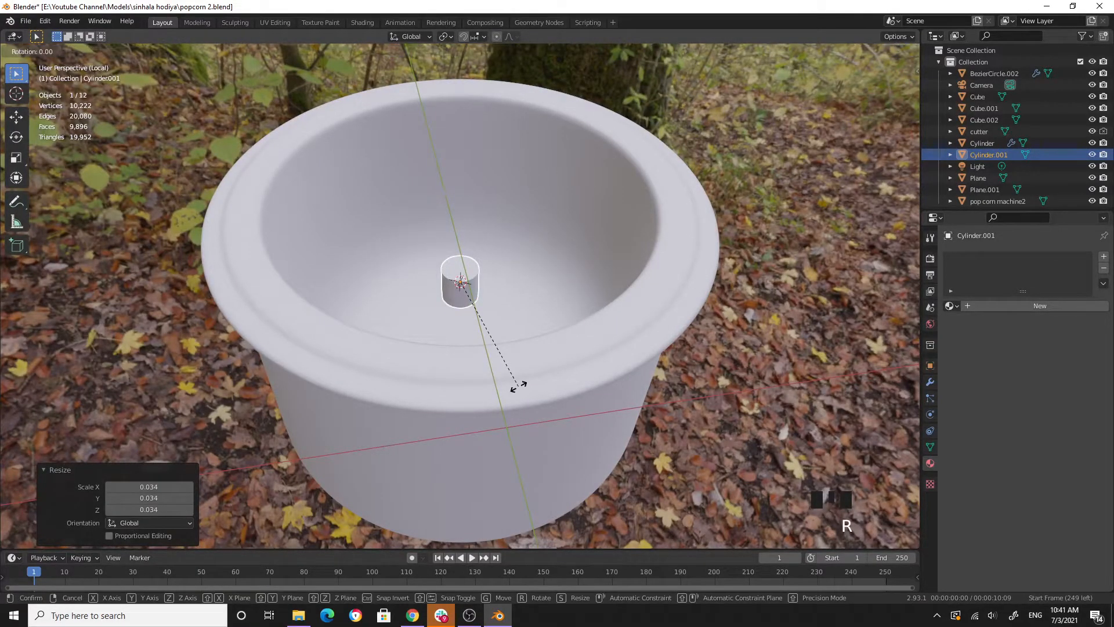
text(y90)
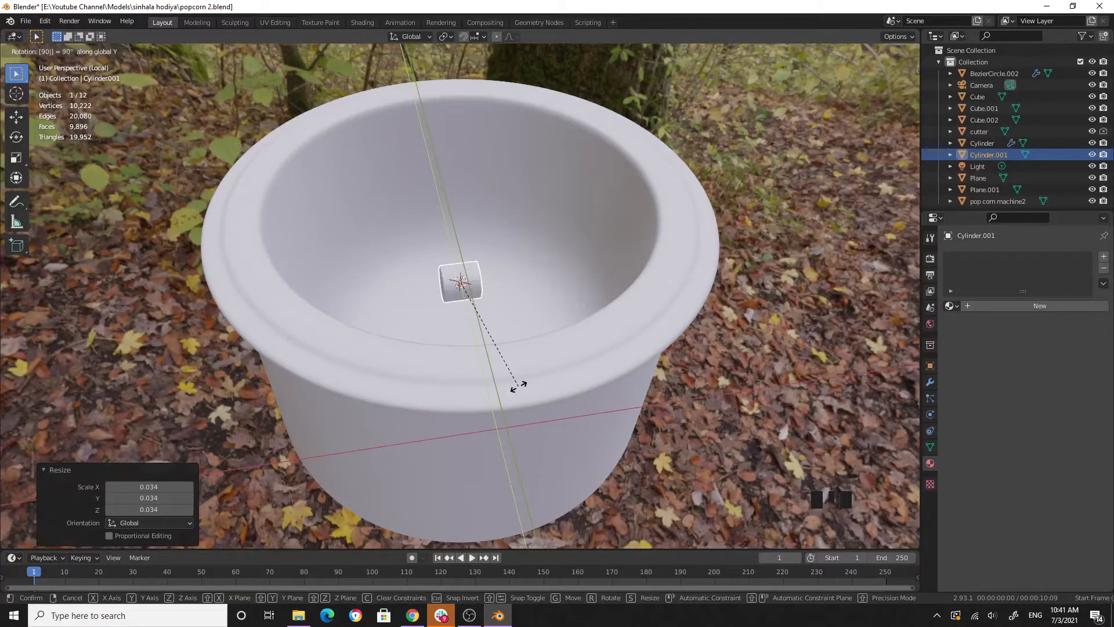
key(Return)
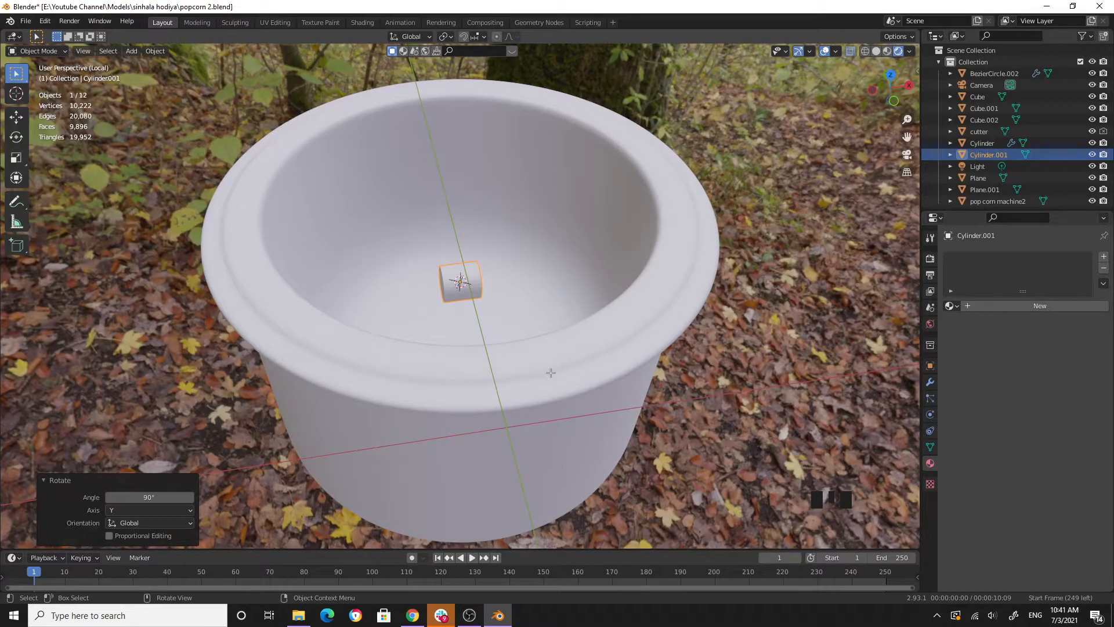
In Edit Mode, extrude the small cylinder's left end face by about 0.574 m out through the kettle wall.
key(Tab)
scroll(548, 368, up, 4)
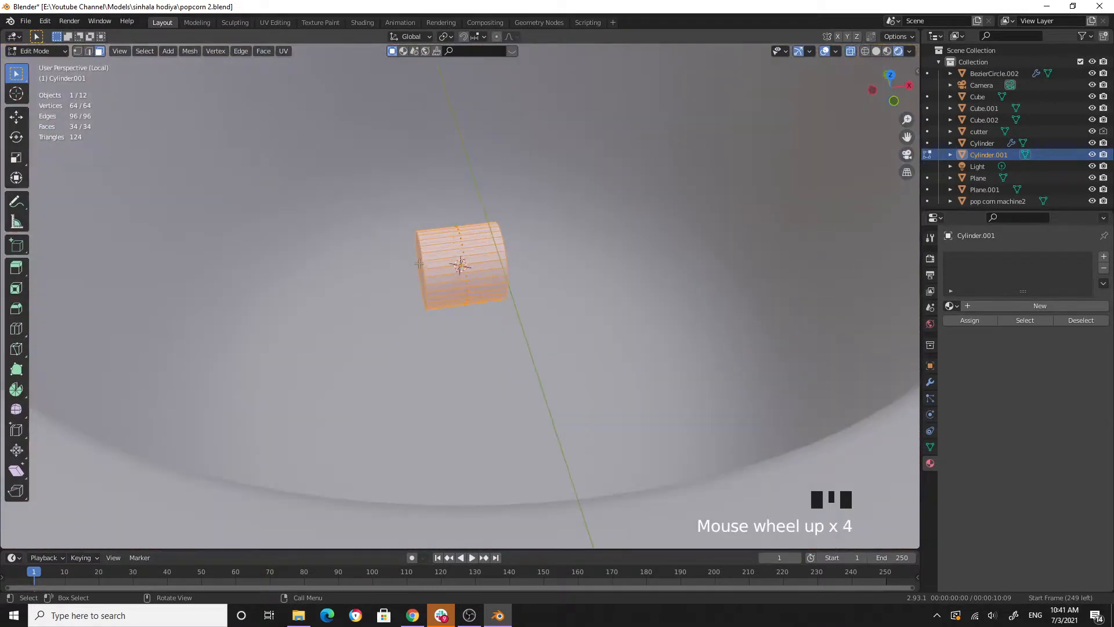
click(419, 264)
middle_drag(419, 264, 580, 354)
key(e)
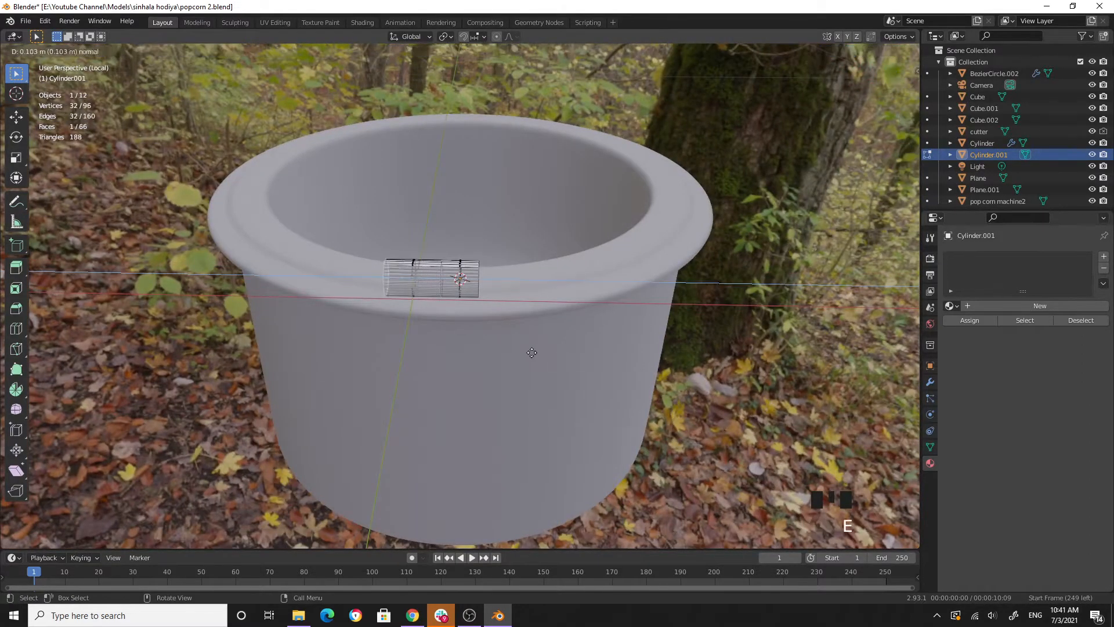
click(298, 323)
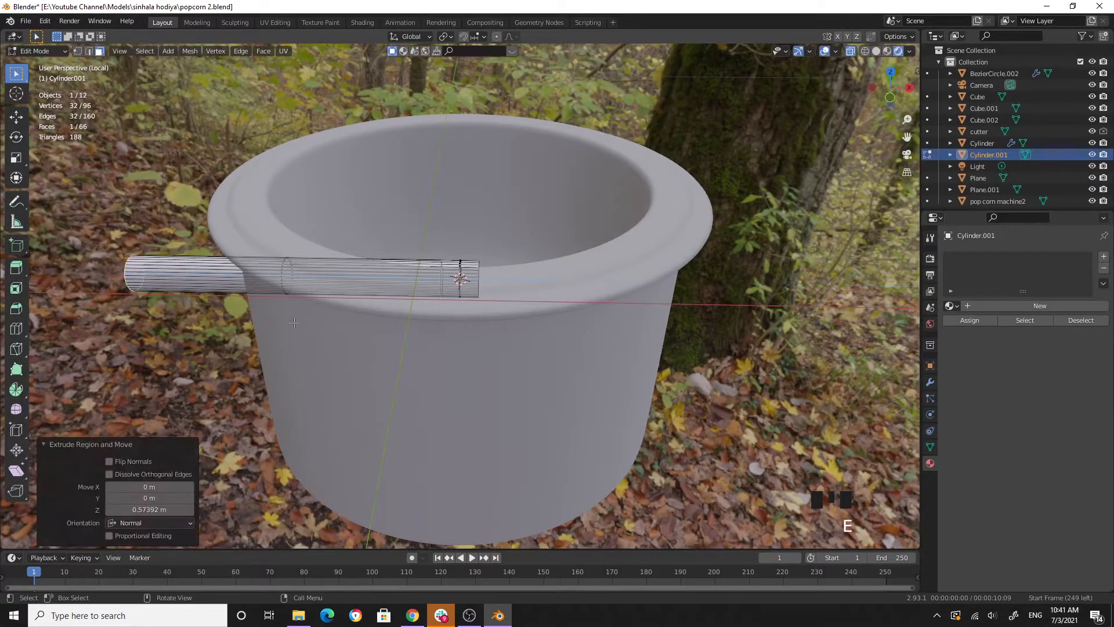
Leave local view and extrude the rod's end face a further 0.619 m or so, past the cart's frame.
key(slash)
scroll(466, 352, down, 3)
middle_drag(467, 352, 543, 385)
key(e)
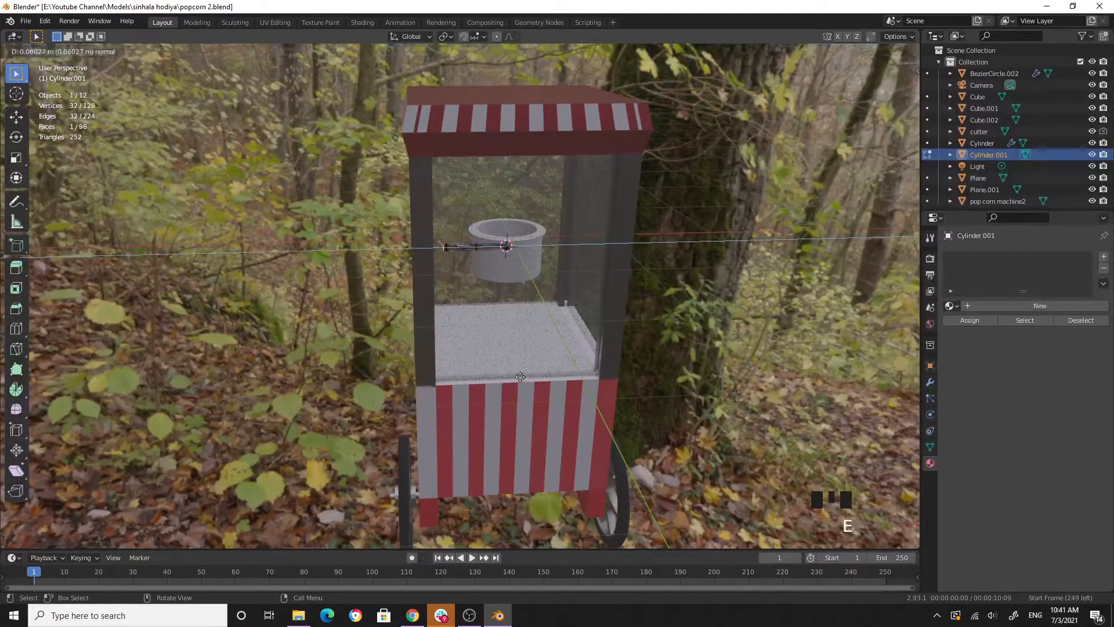
click(483, 366)
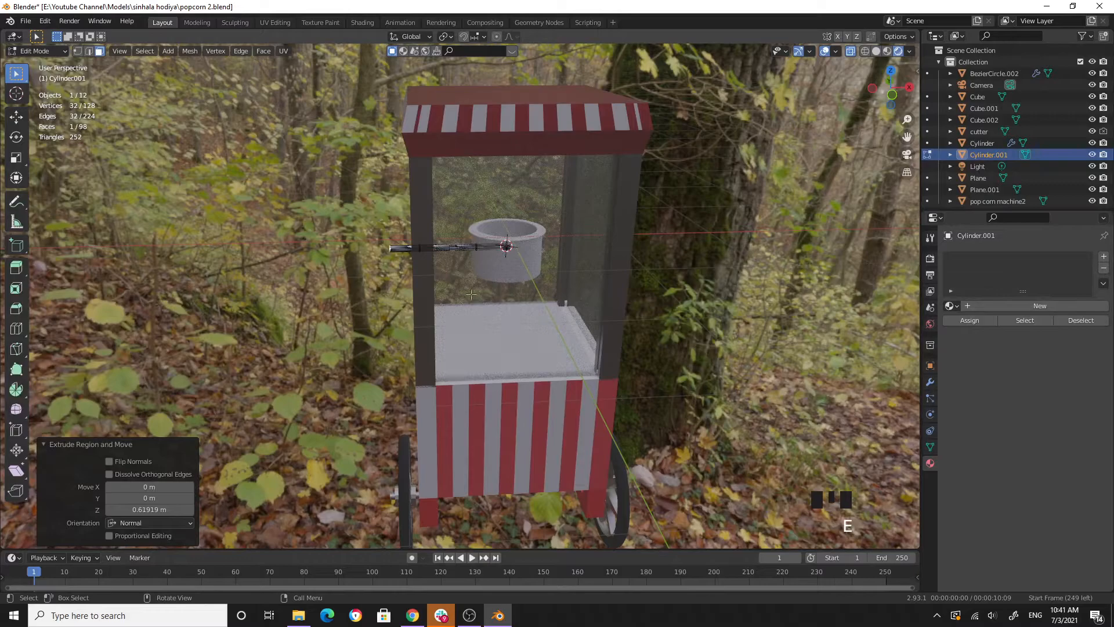
In front view, start a downward elbow: extrude the rod end about 0.075 m, rotate it -39°, and extrude about 0.061 m.
key(KP_1)
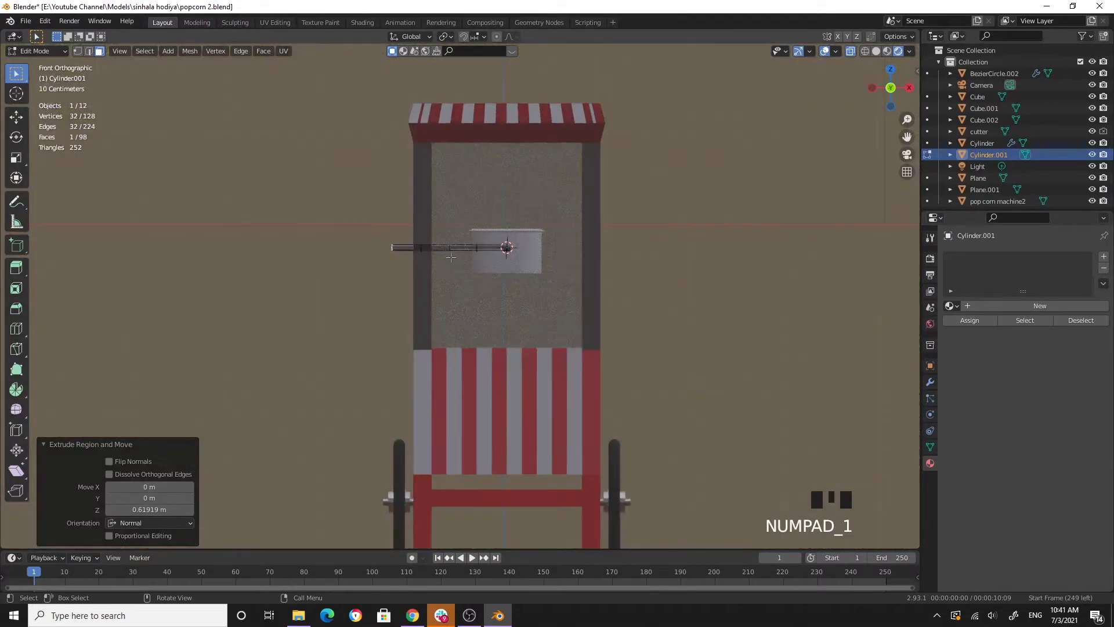
scroll(412, 252, up, 4)
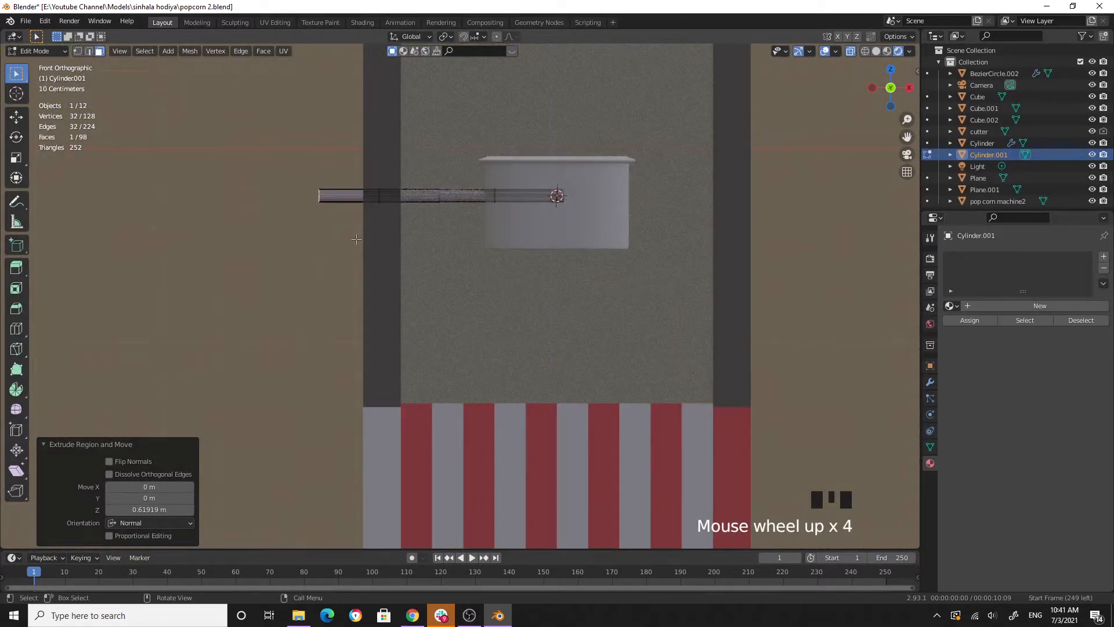
key(e)
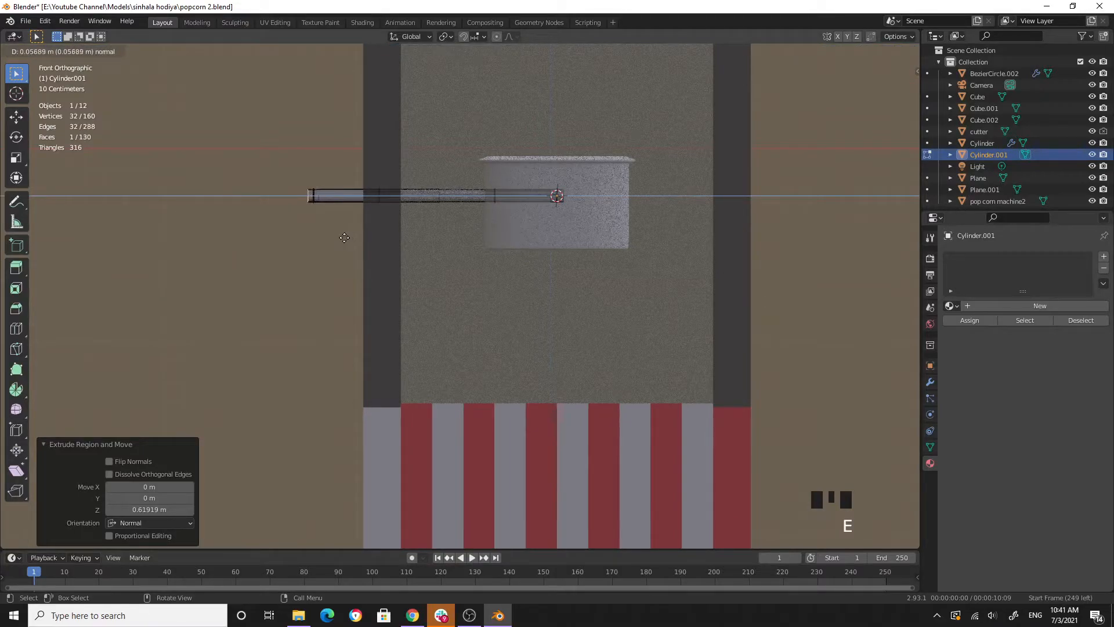
click(341, 237)
key(r)
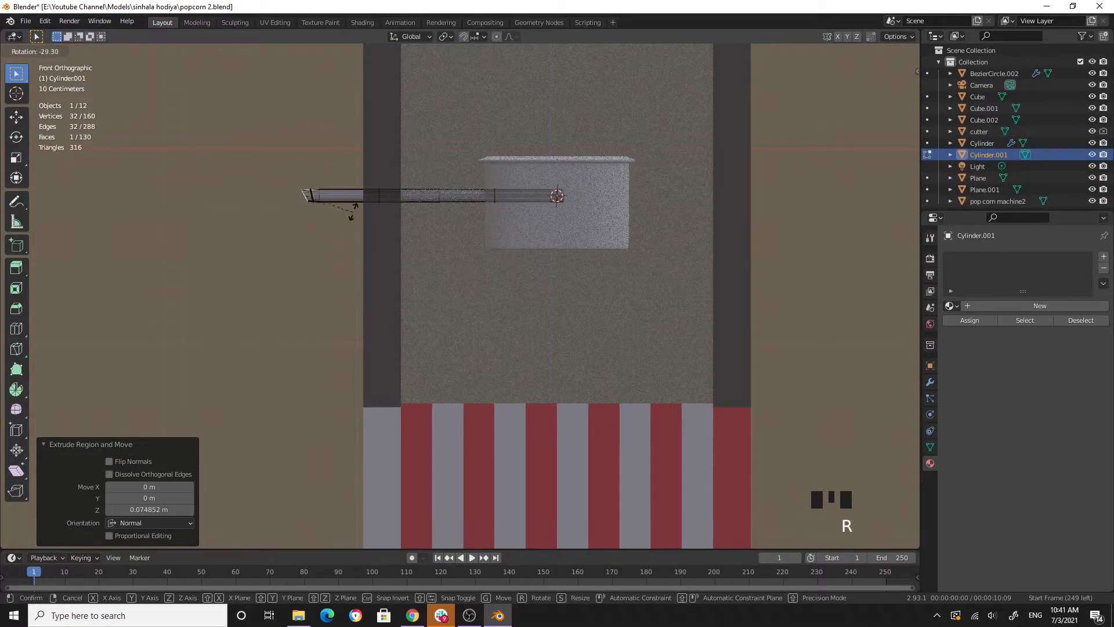
click(355, 203)
key(e)
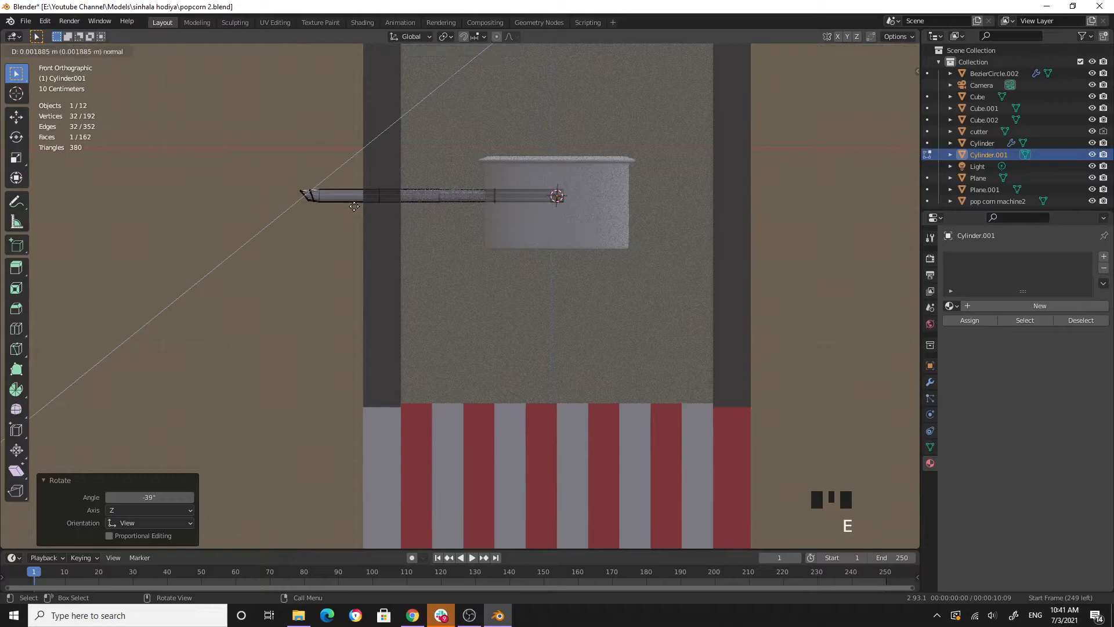
click(348, 212)
key(e)
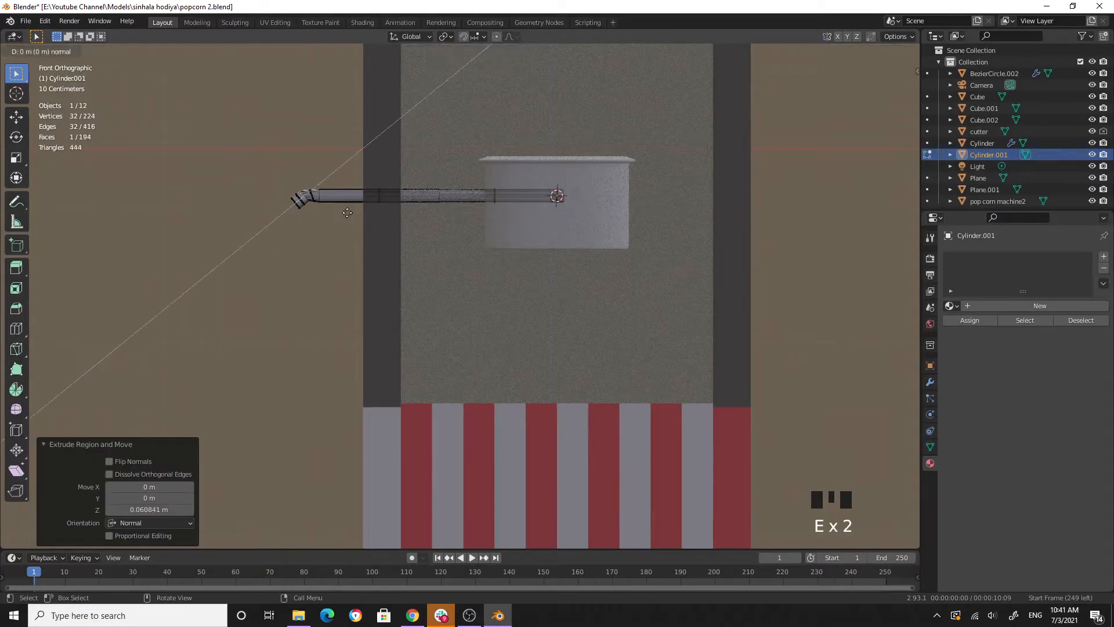
right_click(345, 203)
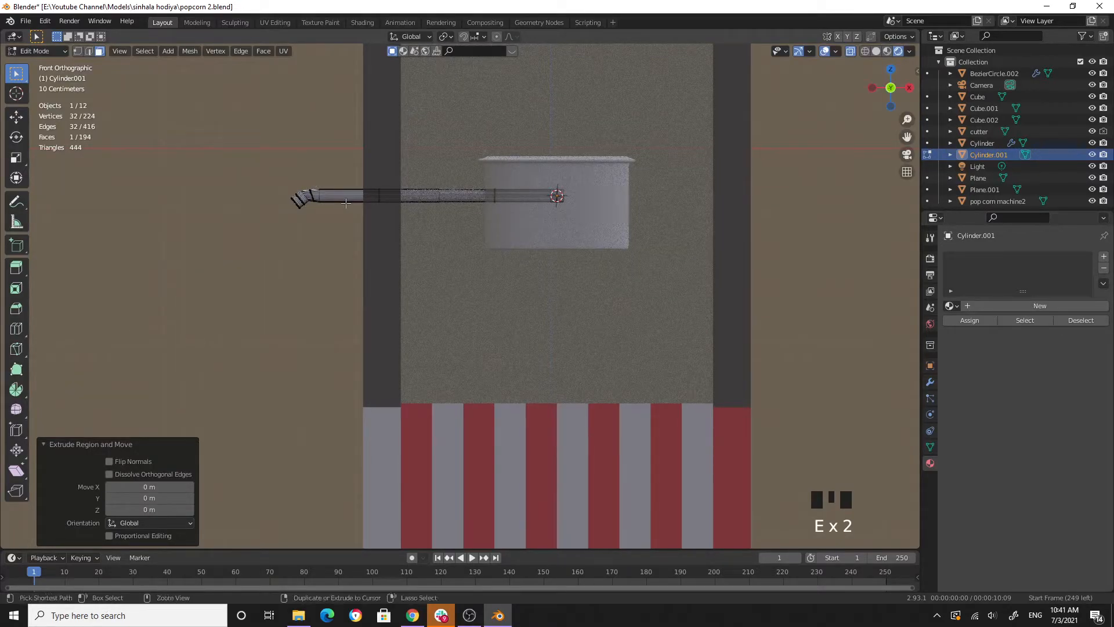
key(ctrl+z)
Rotate the elbow's end face about 32° further downward.
key(r)
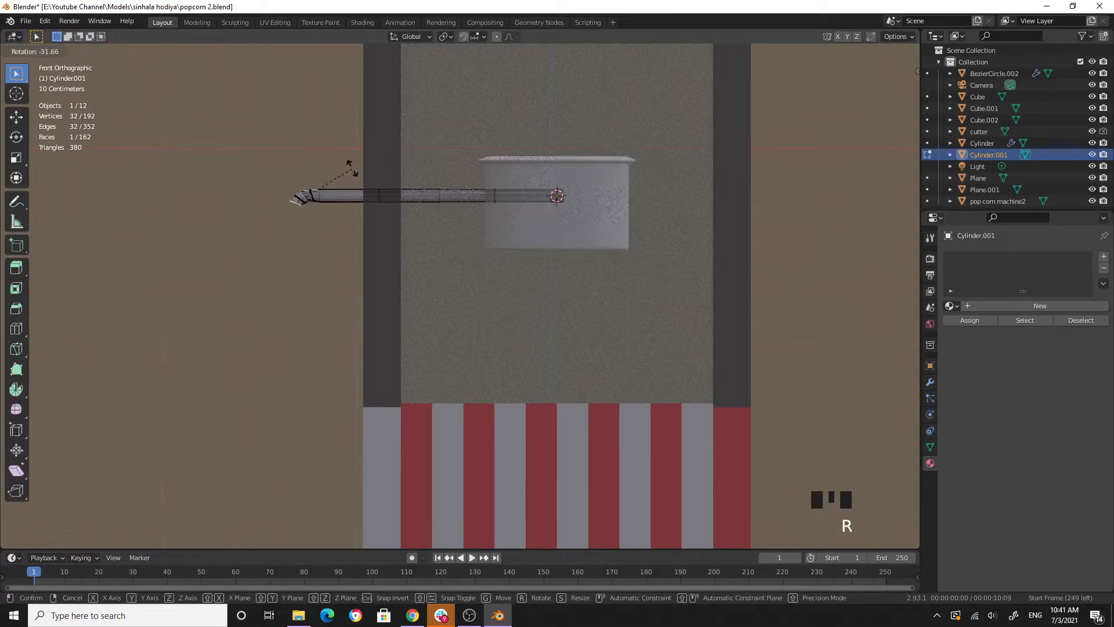
click(351, 168)
key(e)
key(e)
key(r)
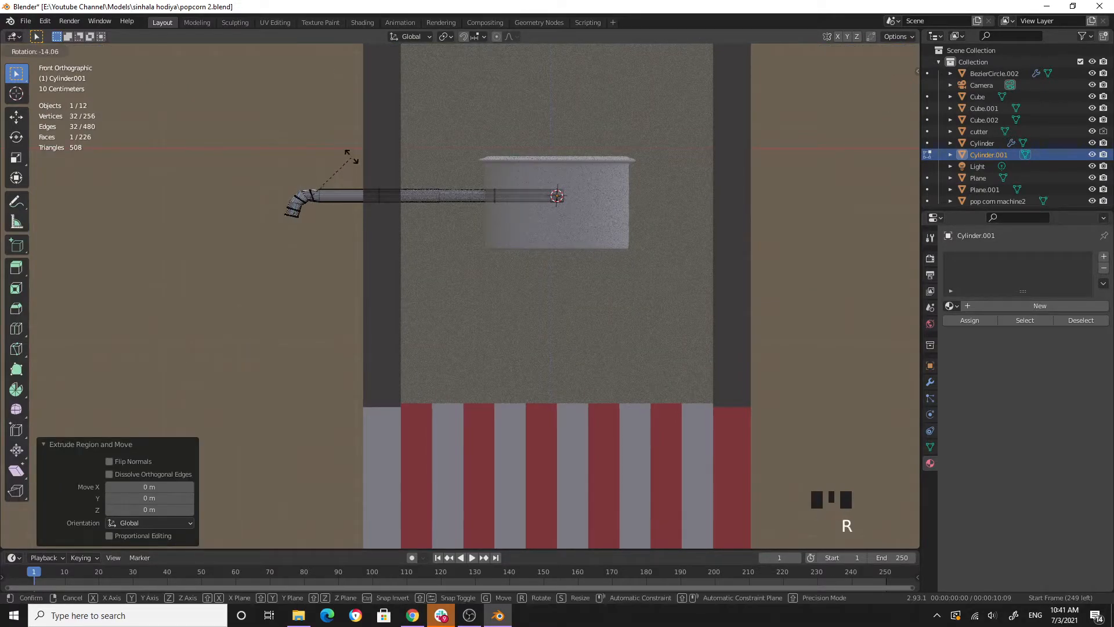
right_click(347, 152)
key(ctrl+z)
key(ctrl+z)
Extrude the elbow's end face by about 0.054 m and rotate it by about -25.8° to continue the bend.
scroll(371, 232, up, 4)
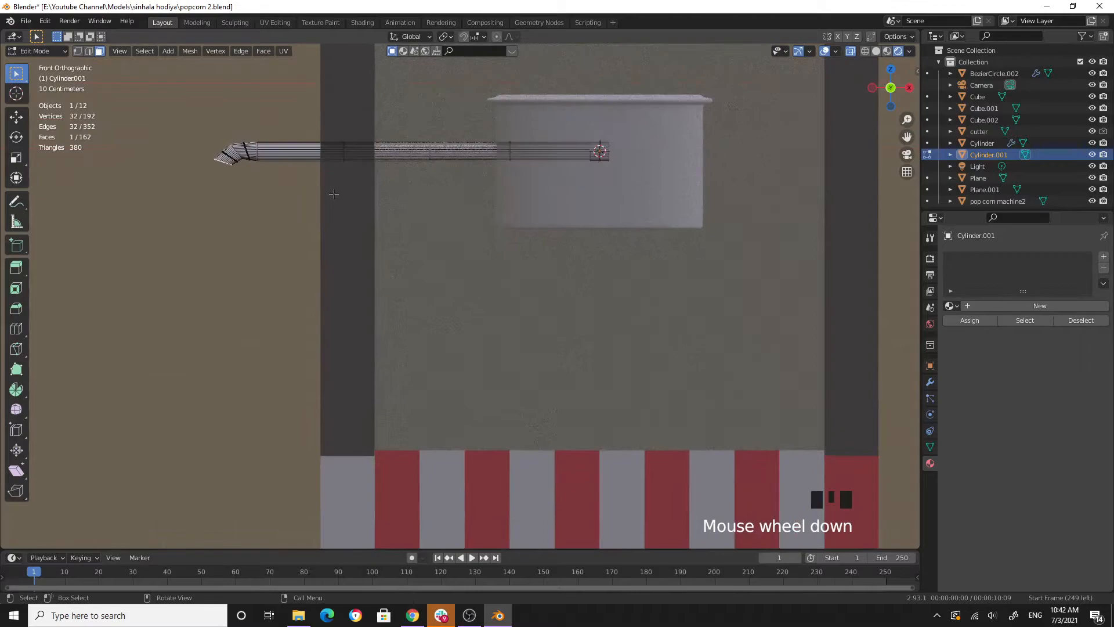
key(e)
click(406, 293)
key(r)
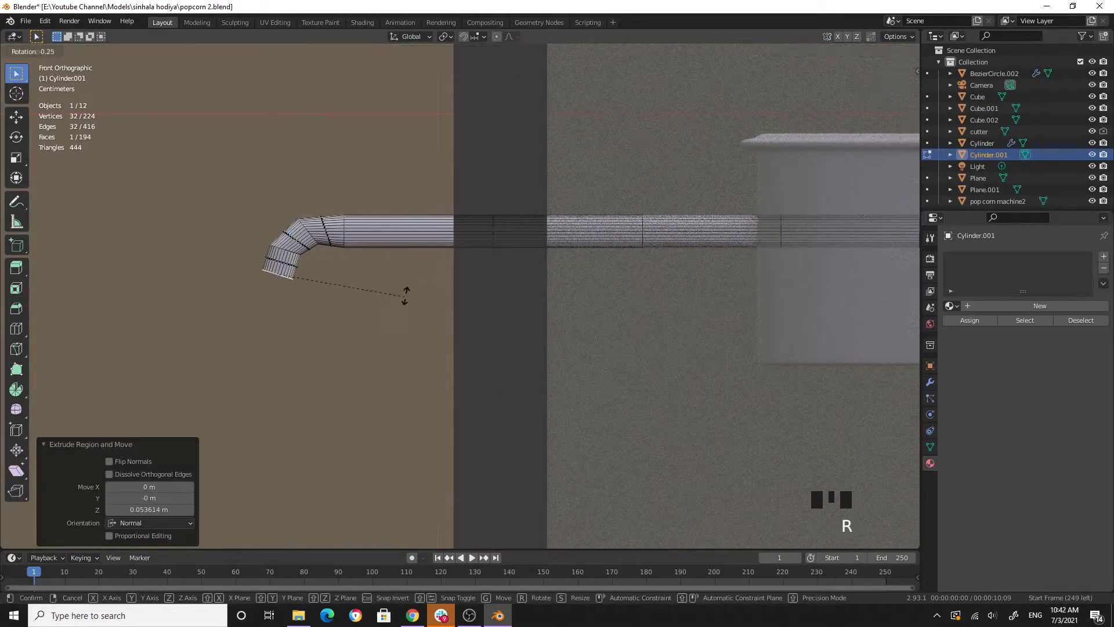
click(409, 237)
Extrude a long section down from the elbow and rotate its end face so the section hangs vertically.
scroll(410, 236, down, 4)
key(e)
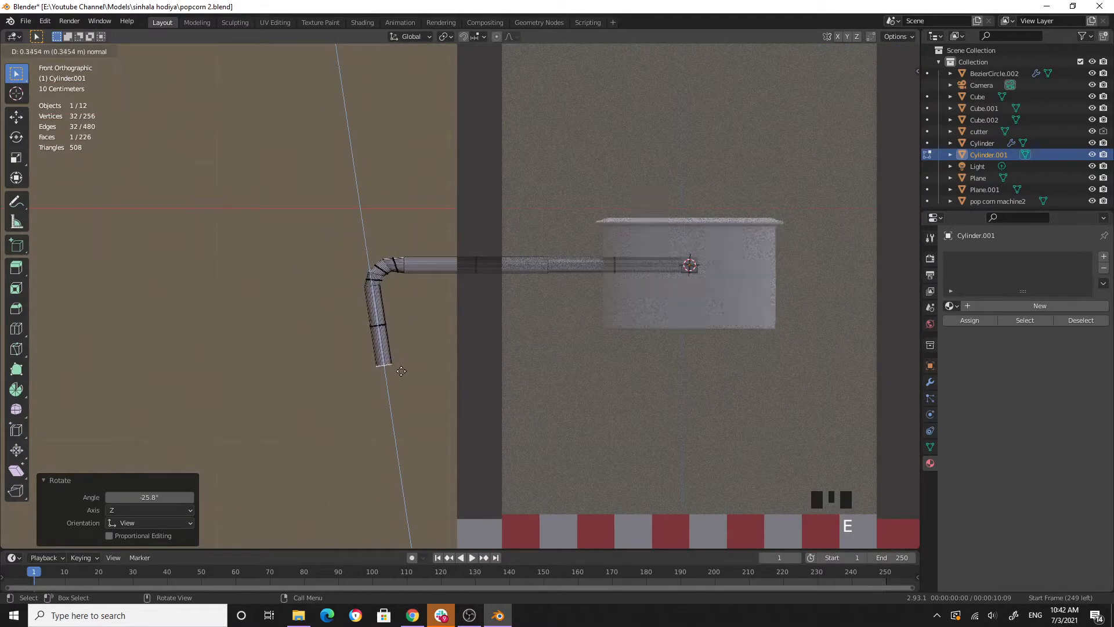
click(413, 381)
key(r)
click(400, 386)
Form an outward elbow below the vertical section with two short extrusions, the second about 0.054 m, rotating each end face.
key(e)
click(405, 399)
key(r)
click(371, 400)
key(e)
click(366, 405)
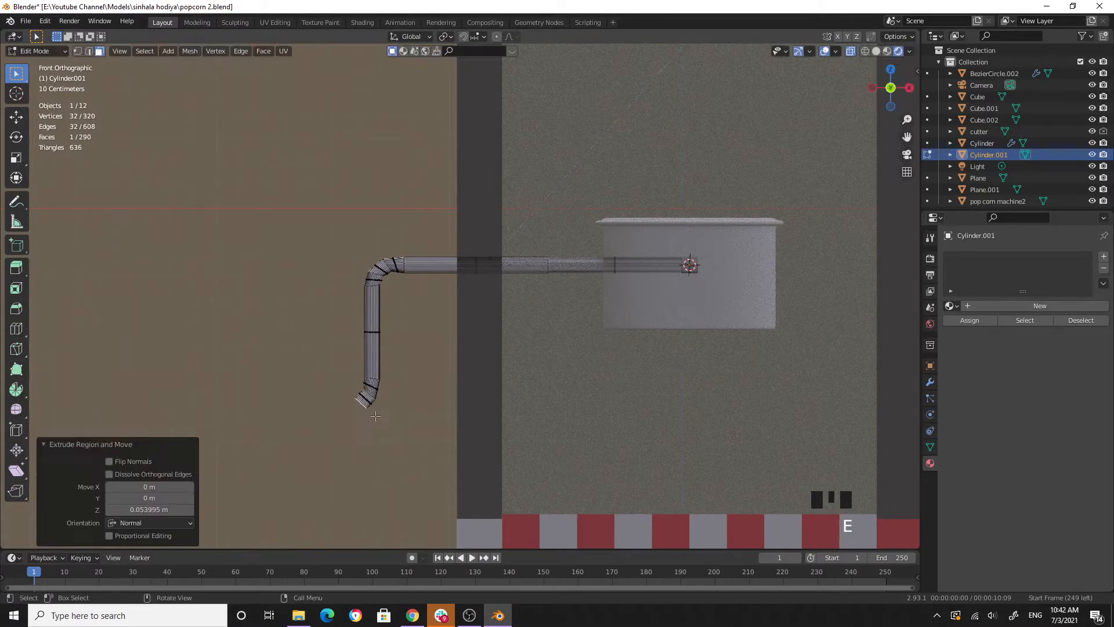
key(r)
click(366, 419)
Extrude the lower elbow's end by about 0.095 m, rotate it about 17.4° and reposition it to face straight outward.
key(e)
click(343, 410)
key(g)
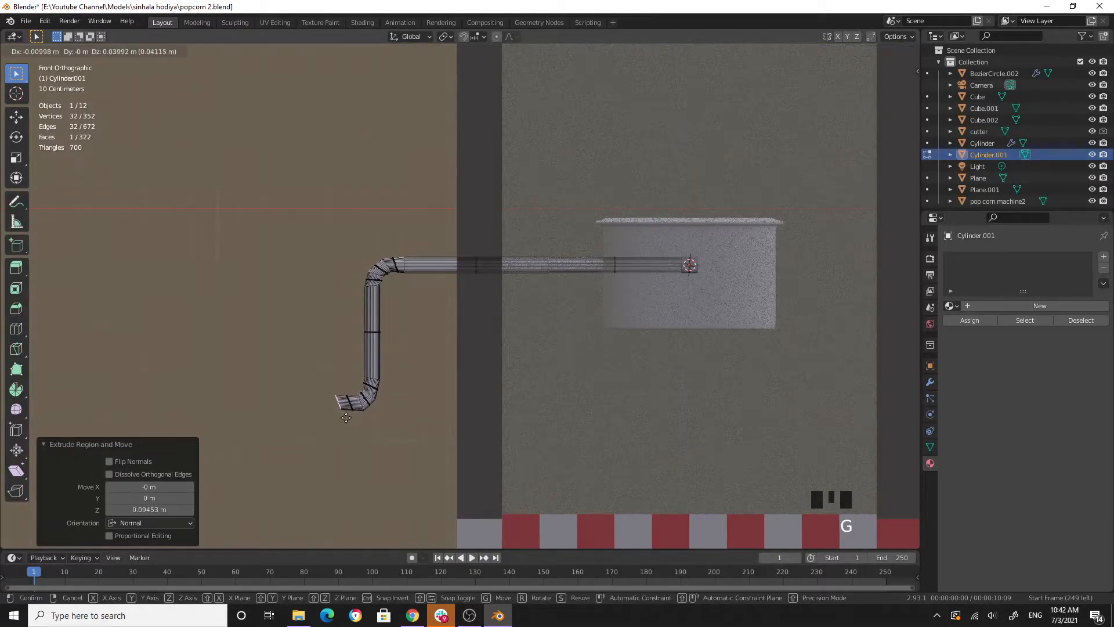
click(340, 406)
key(r)
click(335, 427)
key(g)
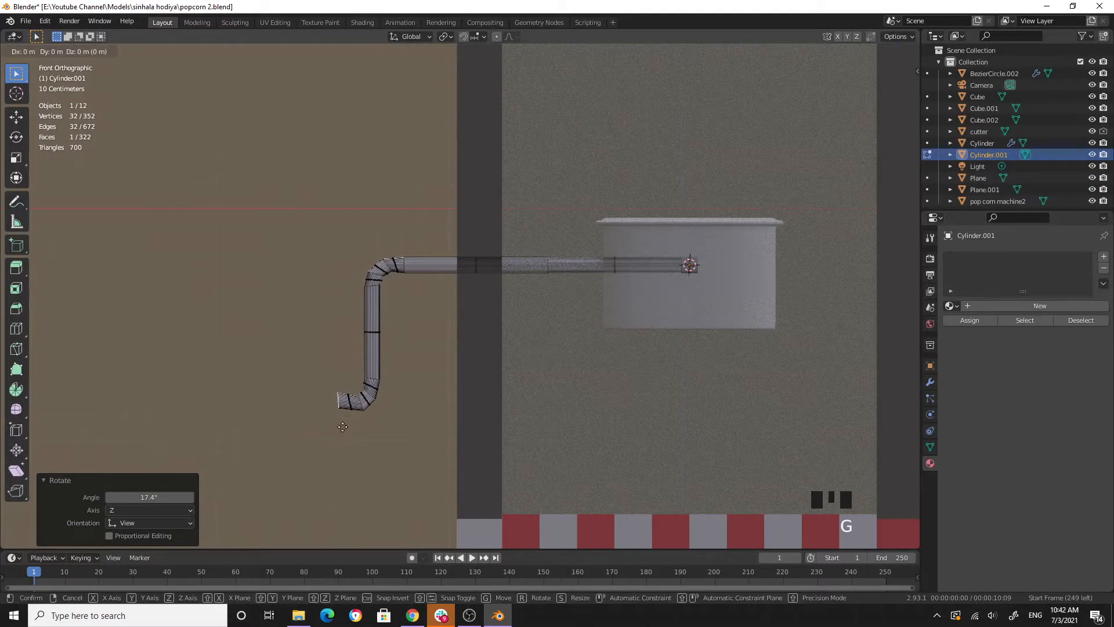
click(342, 430)
Extrude a long horizontal handle from the lower elbow, then level its end face by moving it and rotating it about 5.33°.
scroll(412, 407, down, 3)
key(e)
click(345, 407)
key(g)
click(365, 401)
key(r)
click(366, 404)
Snap the 3D cursor to the selected end face of the crank handle.
scroll(365, 405, up, 6)
shift+middle_drag(133, 487, 318, 408)
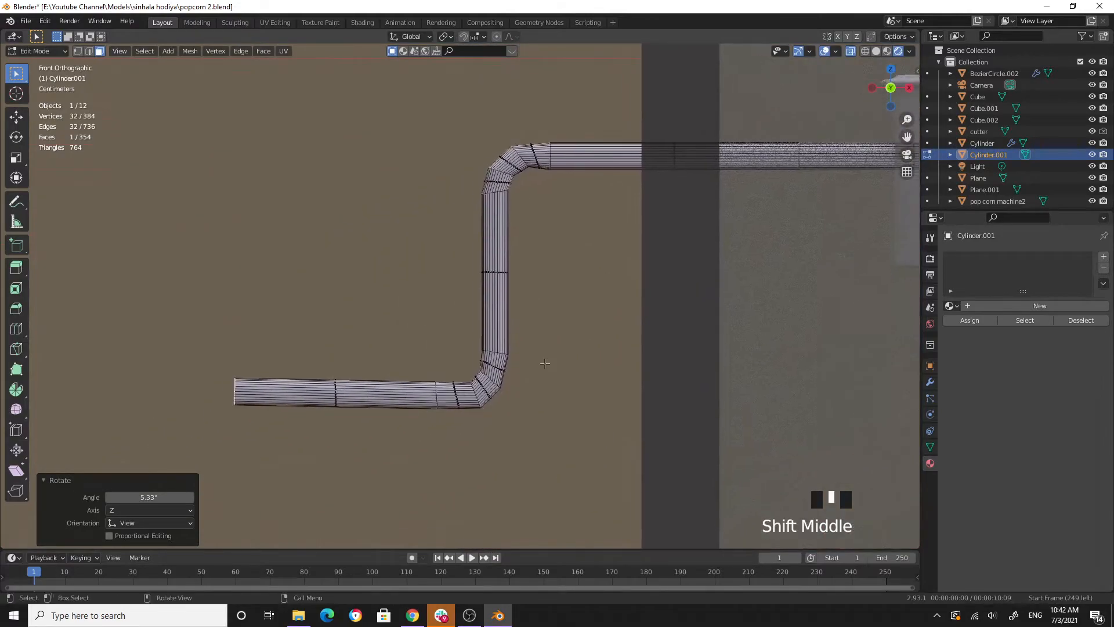
scroll(317, 408, down, 4)
scroll(391, 413, up, 4)
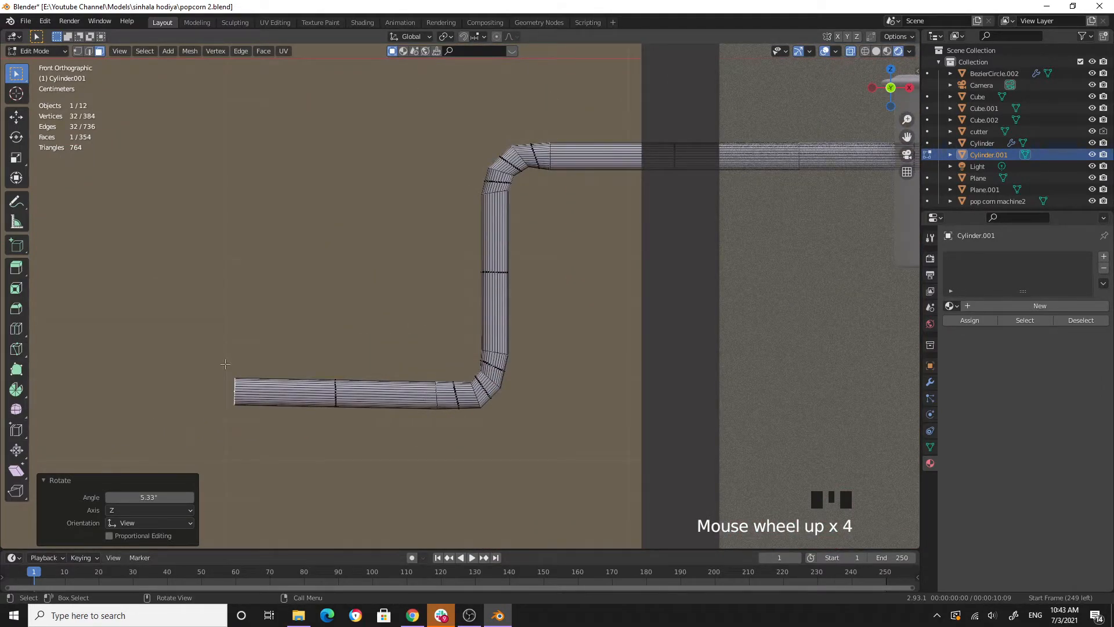
key(shift+s)
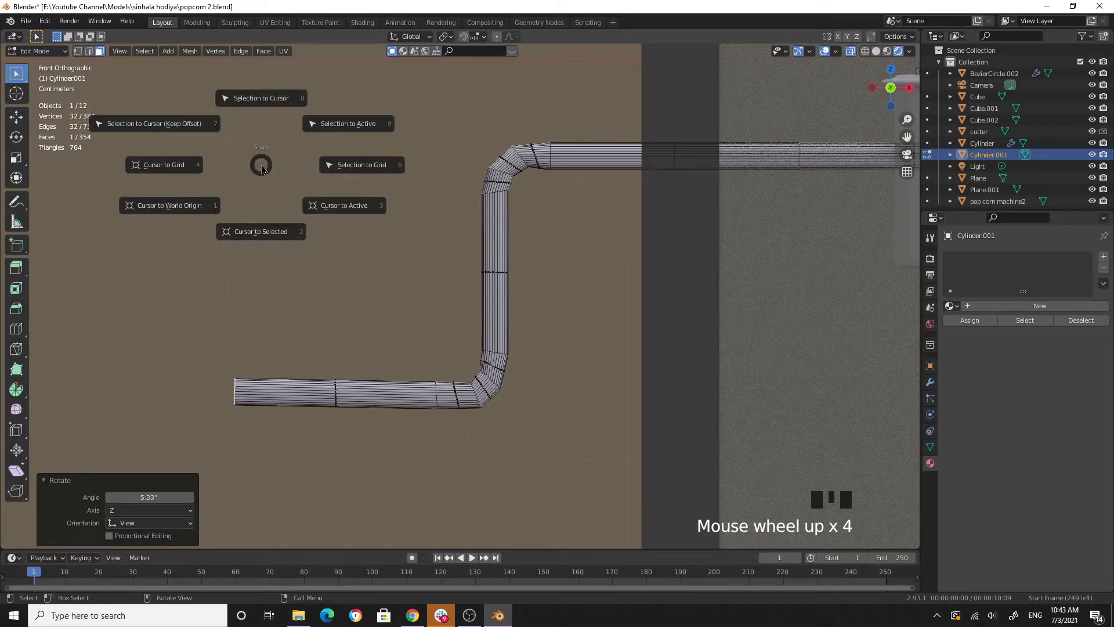
click(262, 231)
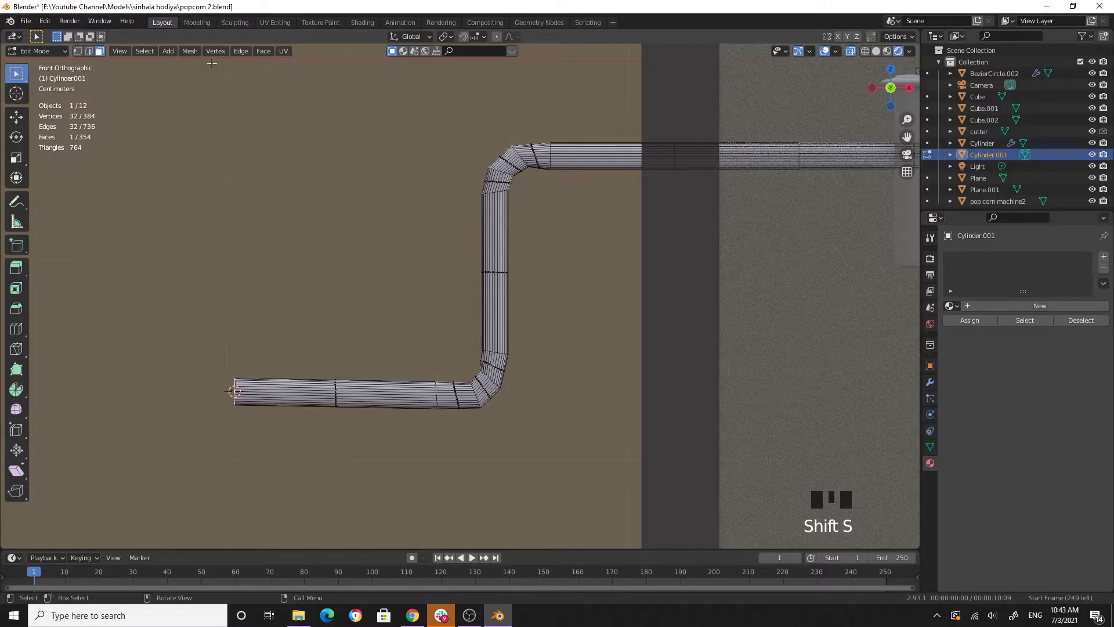
Add a UV sphere with 32 segments and 16 rings at the handle's end and scale it to about 0.065.
click(167, 51)
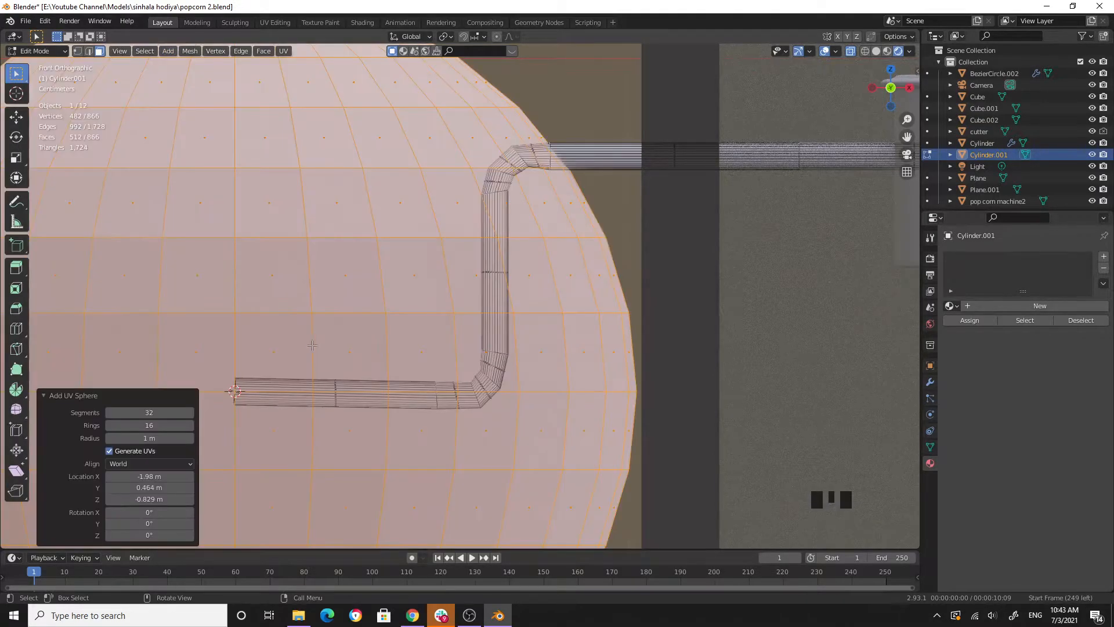
key(s)
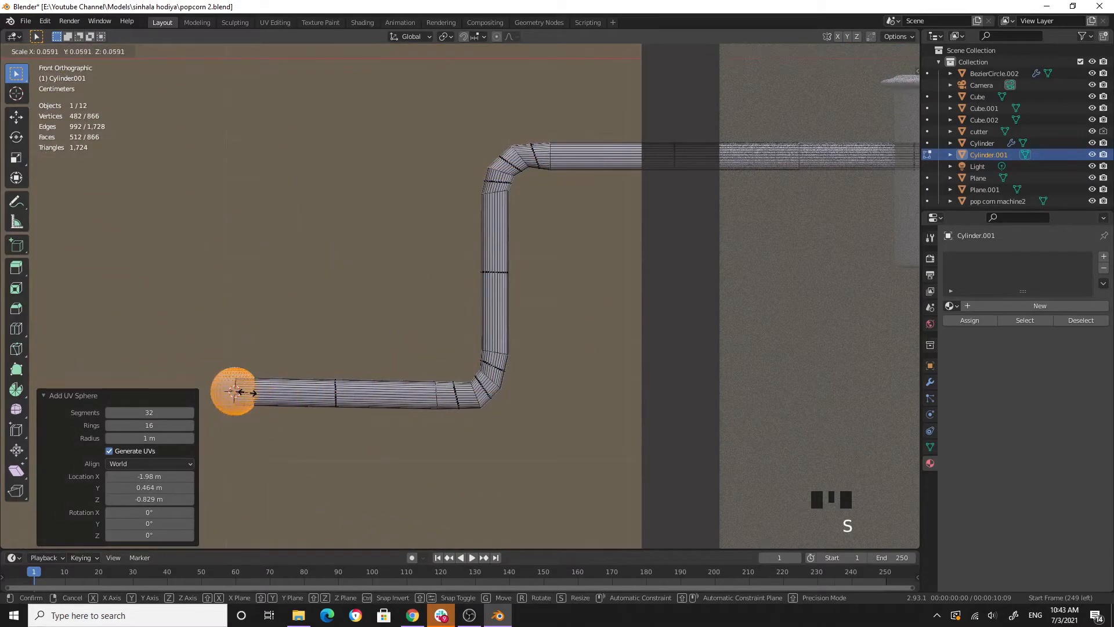
click(243, 393)
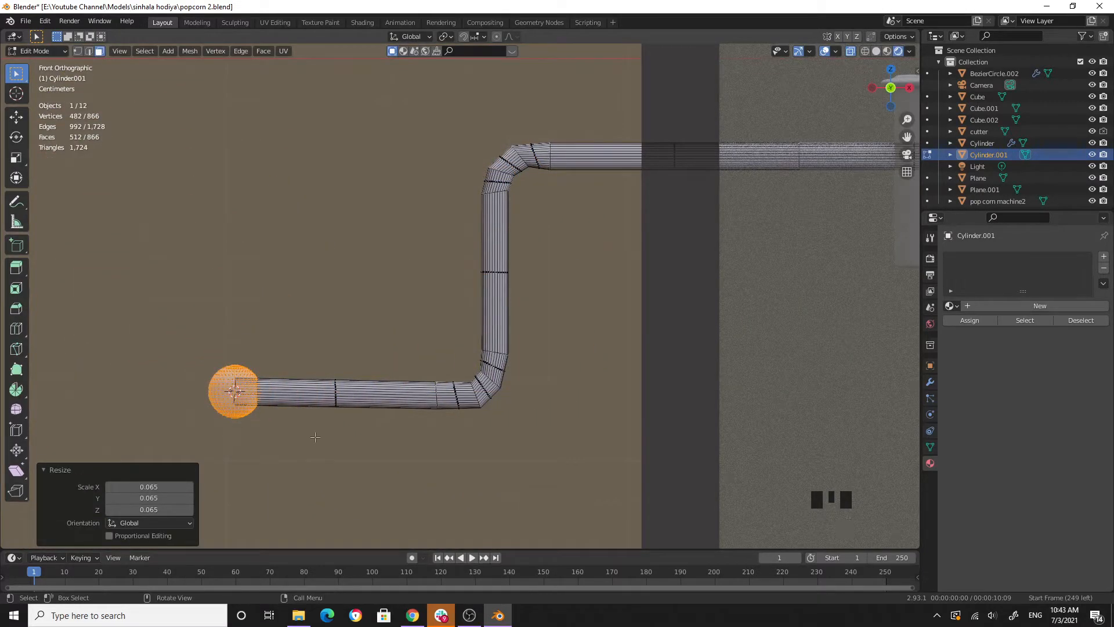
Return to Object Mode and add a level 1 Subdivision Surface to the crank handle.
key(Tab)
click(356, 442)
scroll(415, 440, down, 4)
click(428, 347)
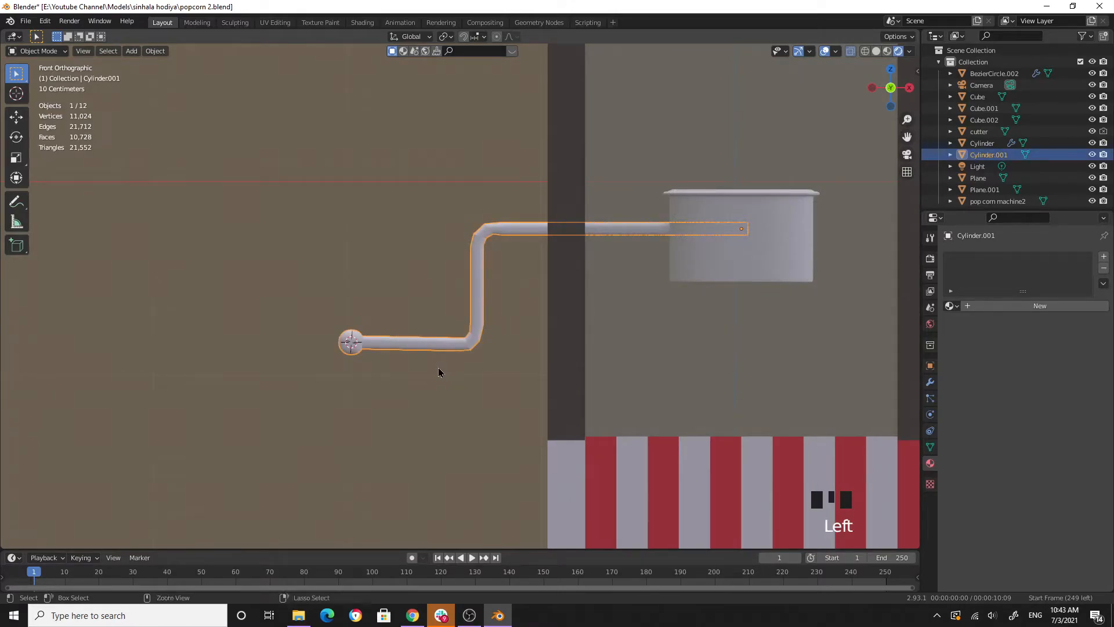
key(ctrl+1)
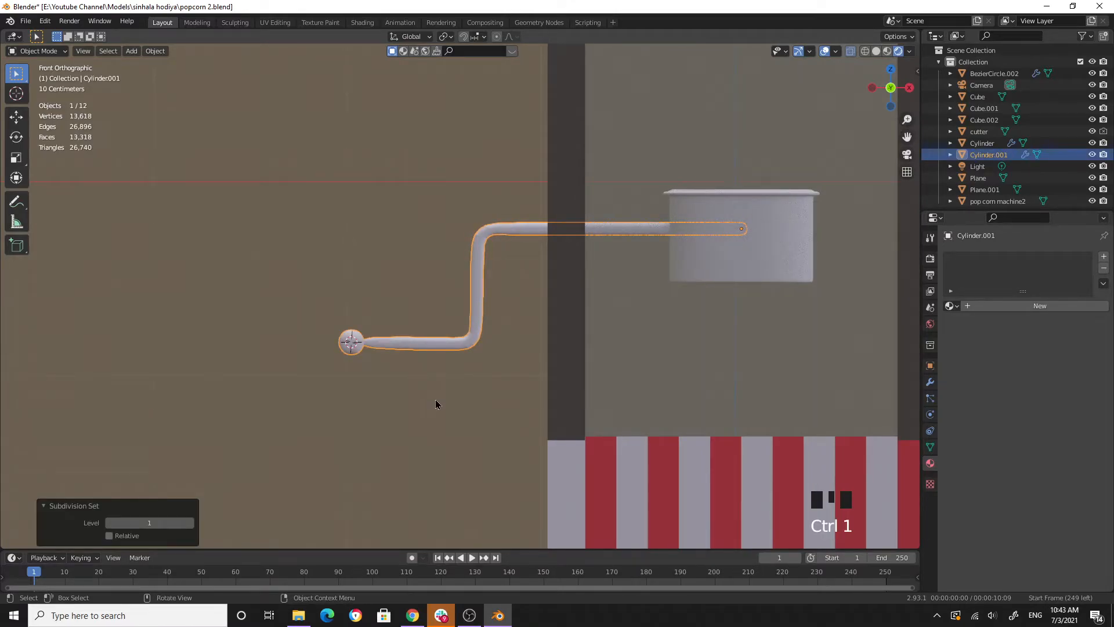
scroll(437, 400, up, 5)
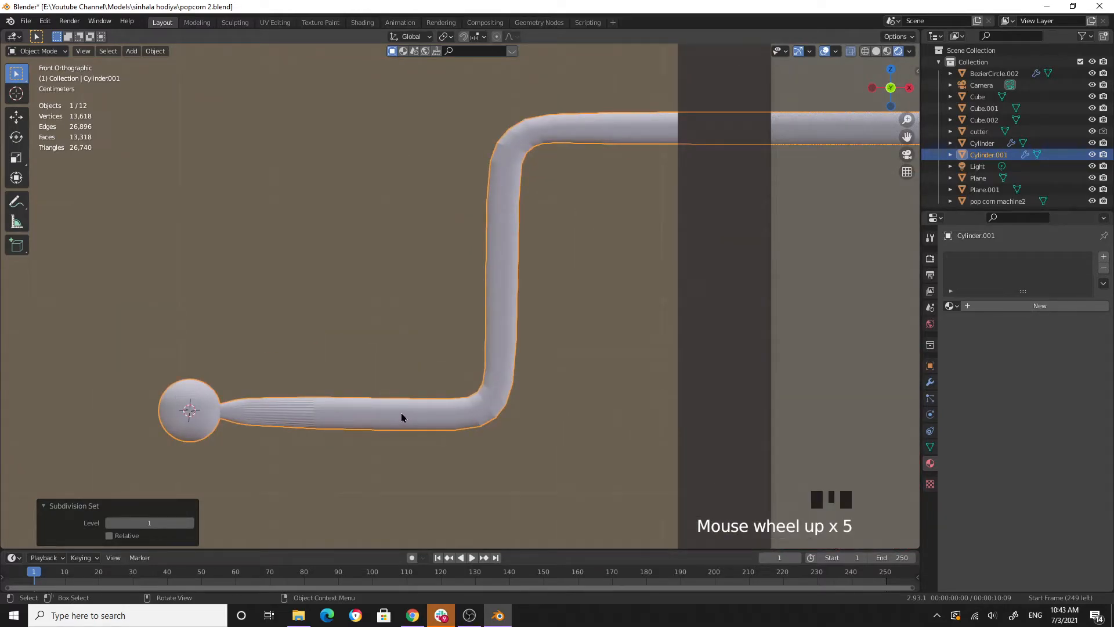
Cut edge loops around the crank handle beside its ball end, at a factor of about -0.882, and at the lower elbow.
key(Tab)
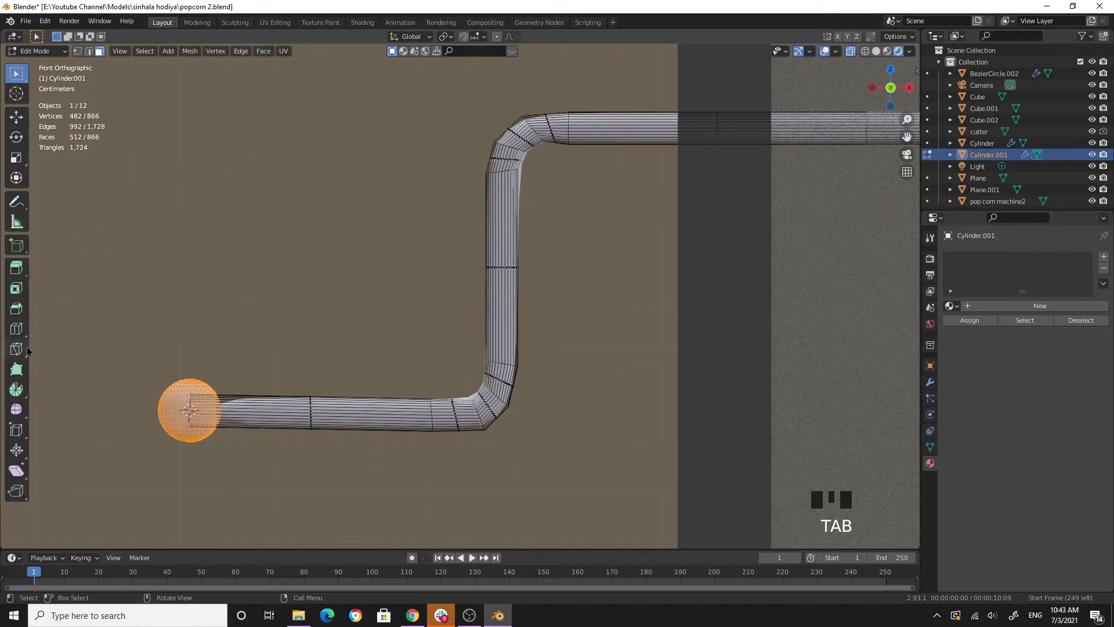
click(17, 328)
drag(311, 413, 146, 409)
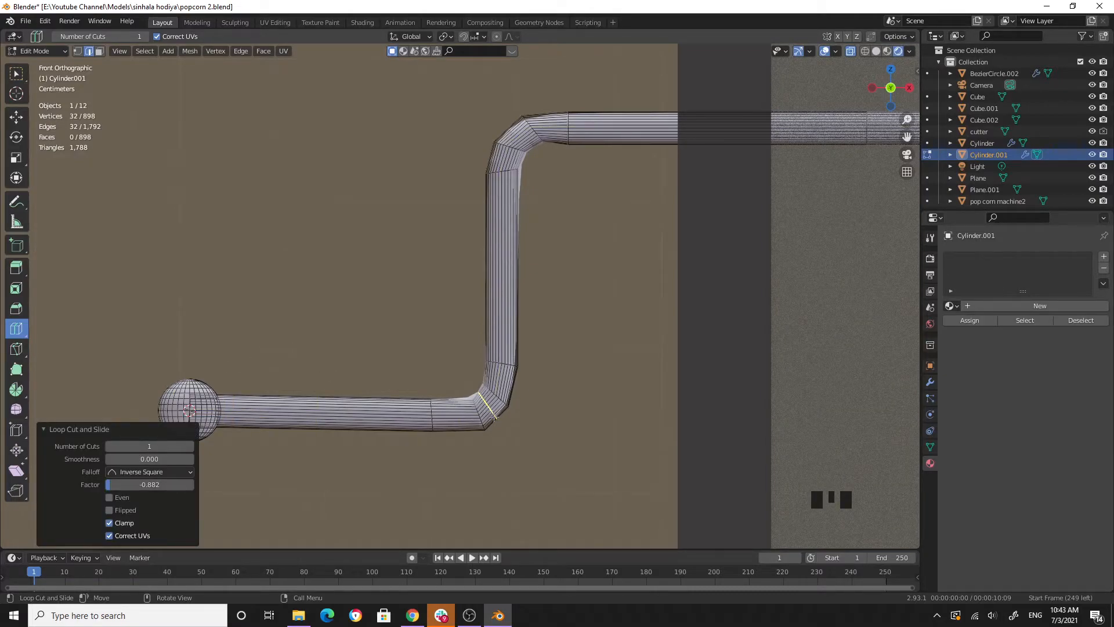
click(493, 417)
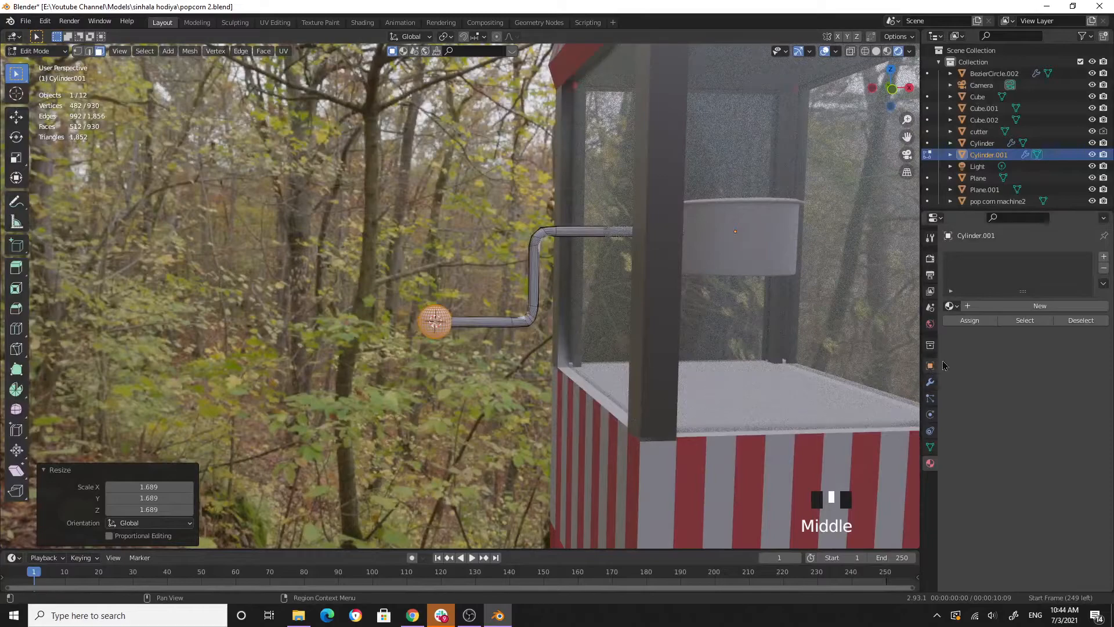
Apply the existing red metallic material named Material to the crank handle object.
click(952, 306)
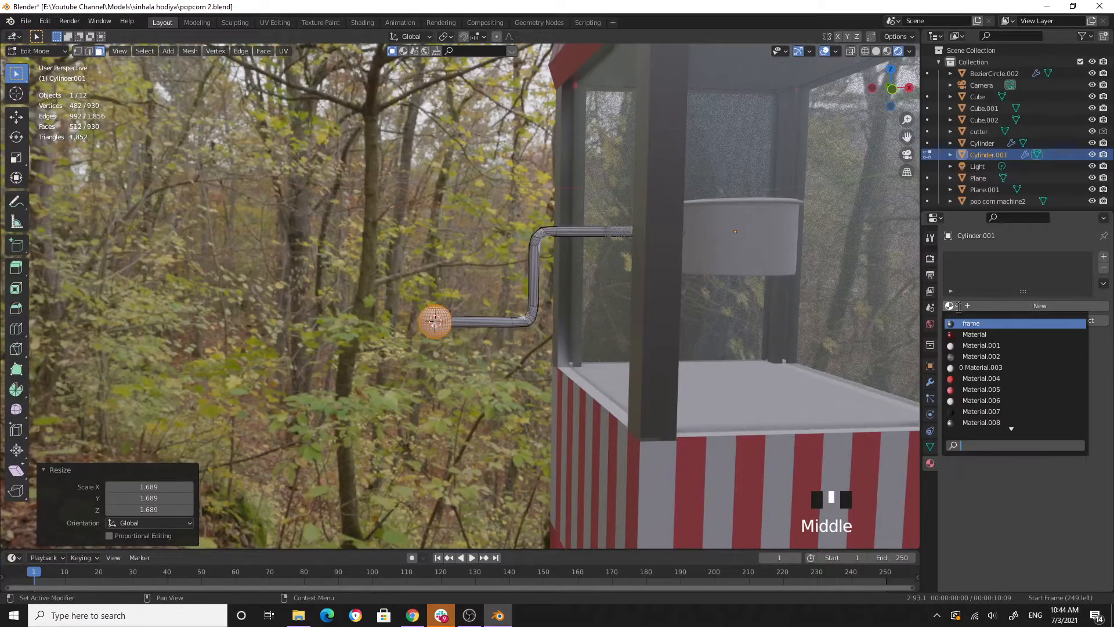
click(994, 336)
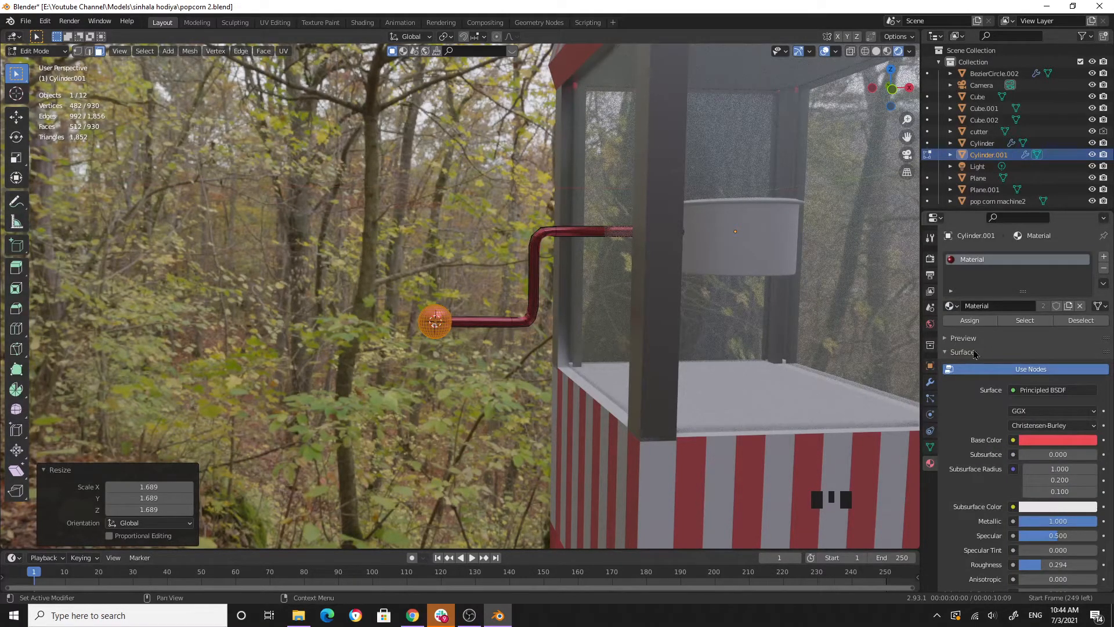
Invert the selection to the crank rod and assign it a new material with Metallic 1.000 in a second slot, then return to Object Mode.
click(146, 51)
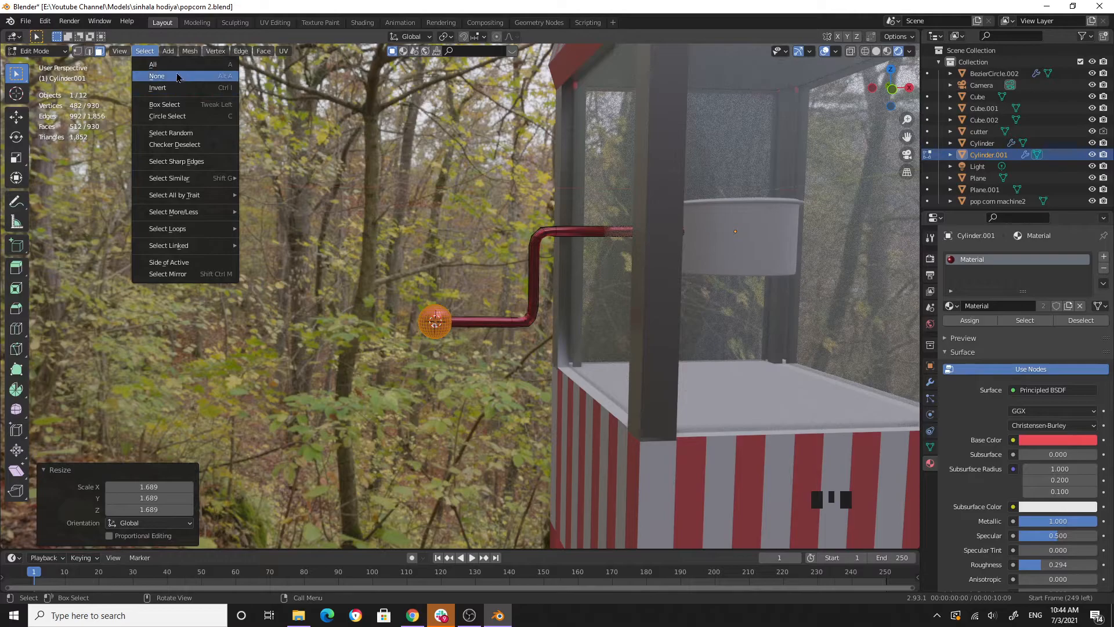
click(180, 92)
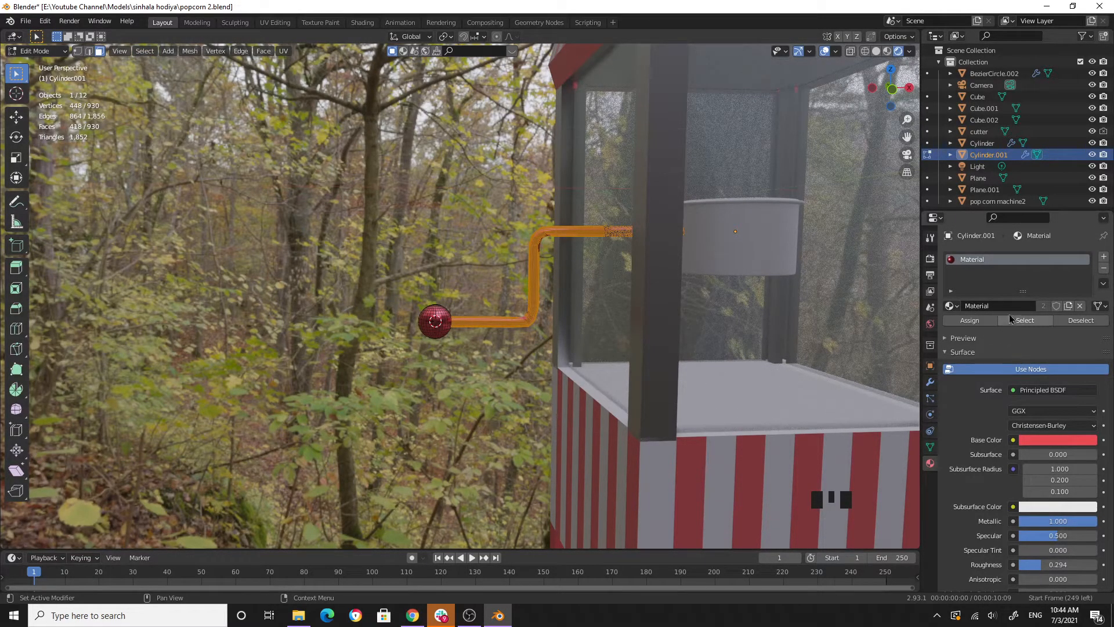
click(1104, 256)
click(1021, 329)
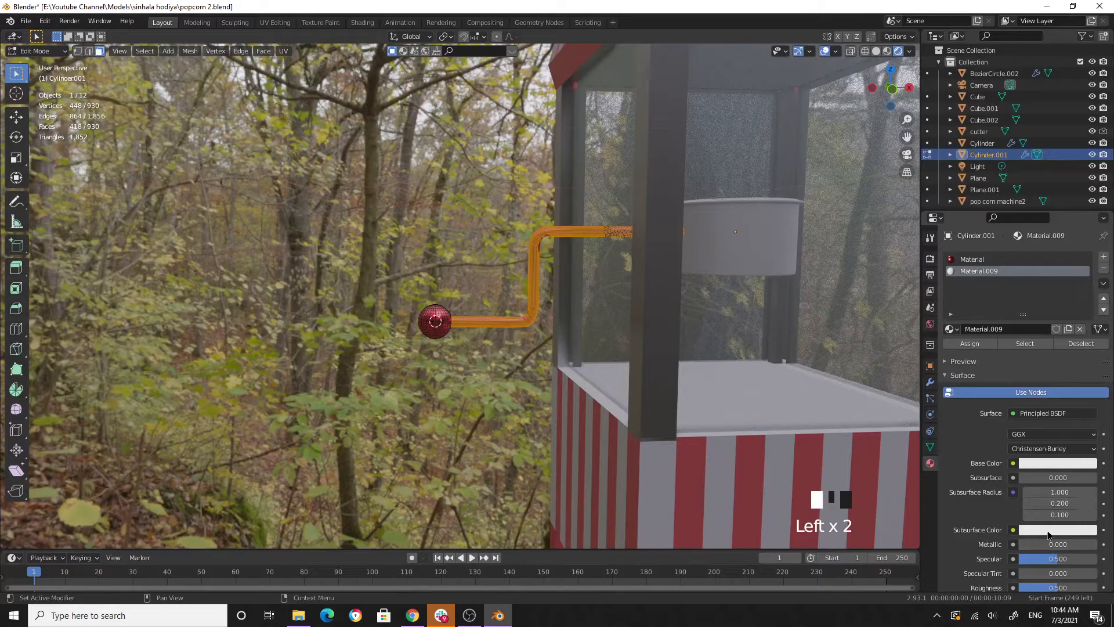
scroll(1047, 542, down, 2)
drag(1024, 500, 1096, 500)
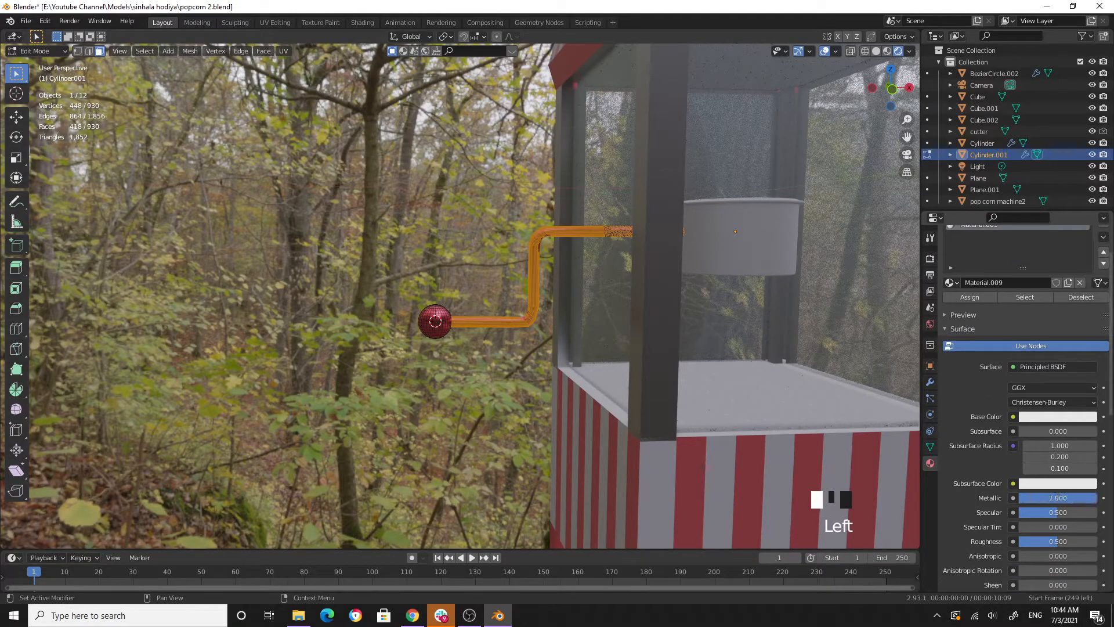
click(967, 299)
click(501, 373)
scroll(501, 374, down, 3)
middle_drag(501, 373, 362, 270)
key(Tab)
Select the kettle inside the glass case and apply the existing Material.008 to it.
click(803, 380)
scroll(548, 394, down, 4)
scroll(452, 383, up, 2)
click(368, 283)
click(348, 269)
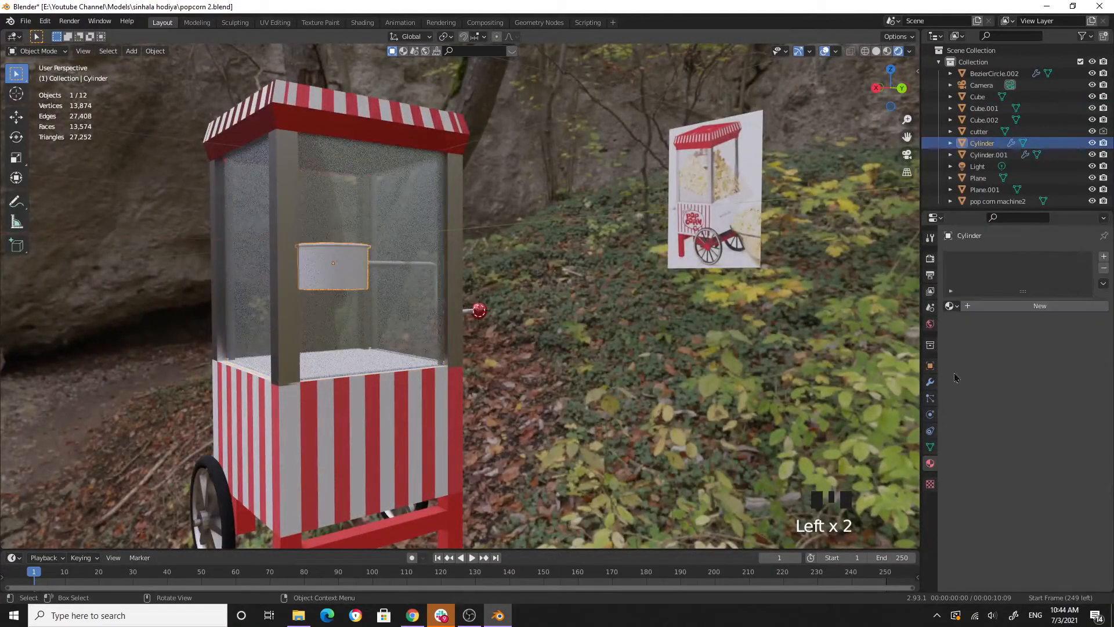
middle_drag(827, 368, 478, 339)
scroll(766, 361, up, 4)
scroll(687, 337, down, 2)
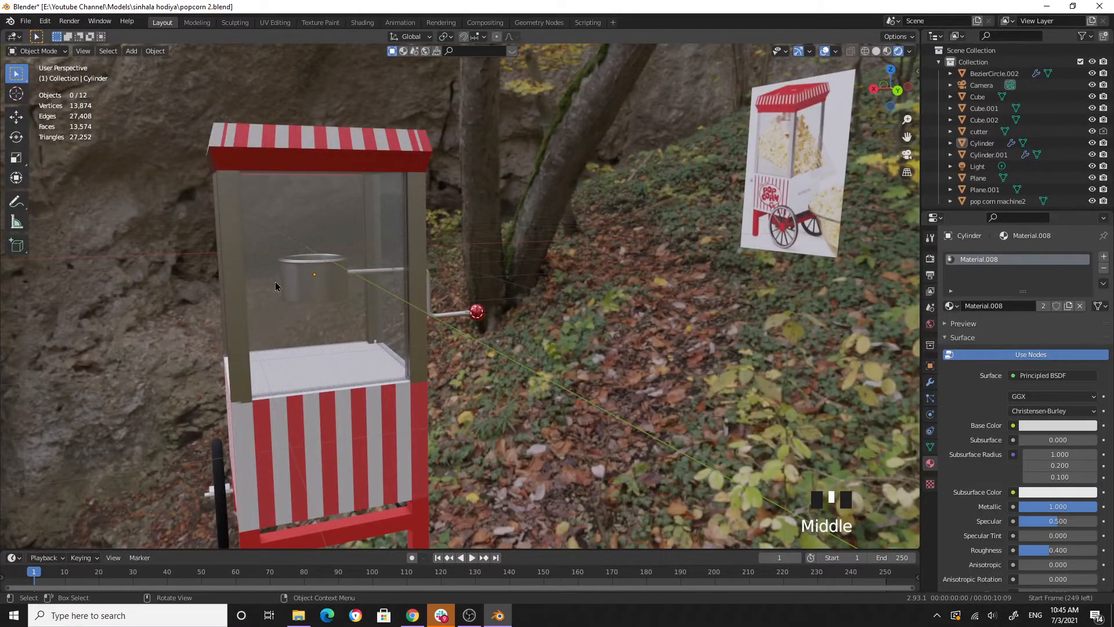
Select the kettle through the glass and snap the 3D cursor to its origin.
shift+middle_drag(428, 298, 579, 346)
scroll(466, 320, up, 2)
scroll(465, 320, up, 2)
middle_drag(510, 323, 586, 391)
click(594, 331)
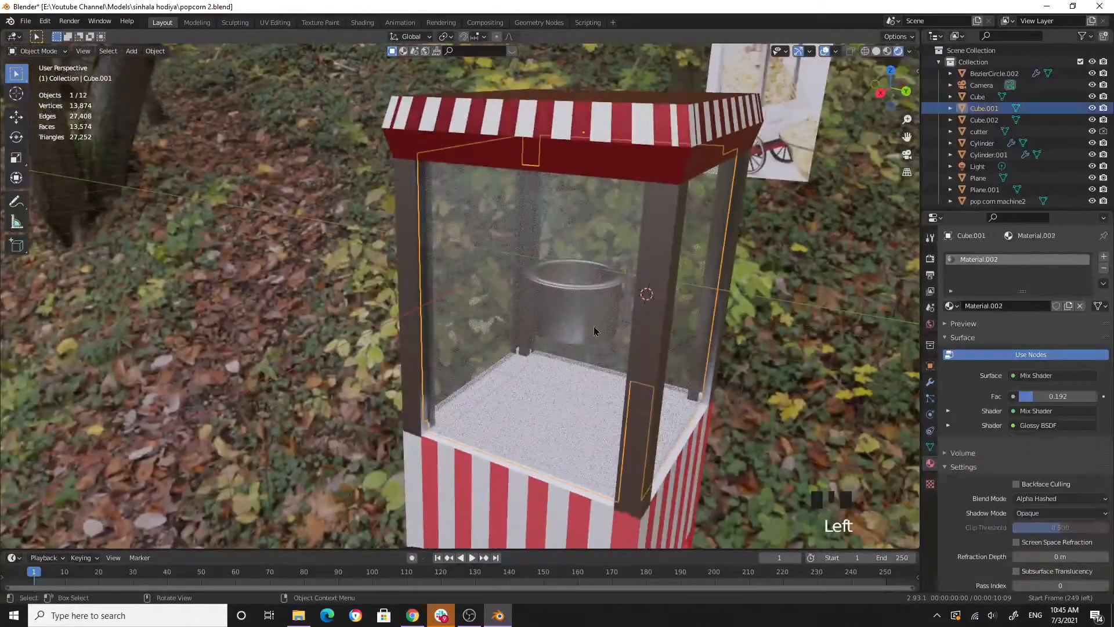
click(606, 323)
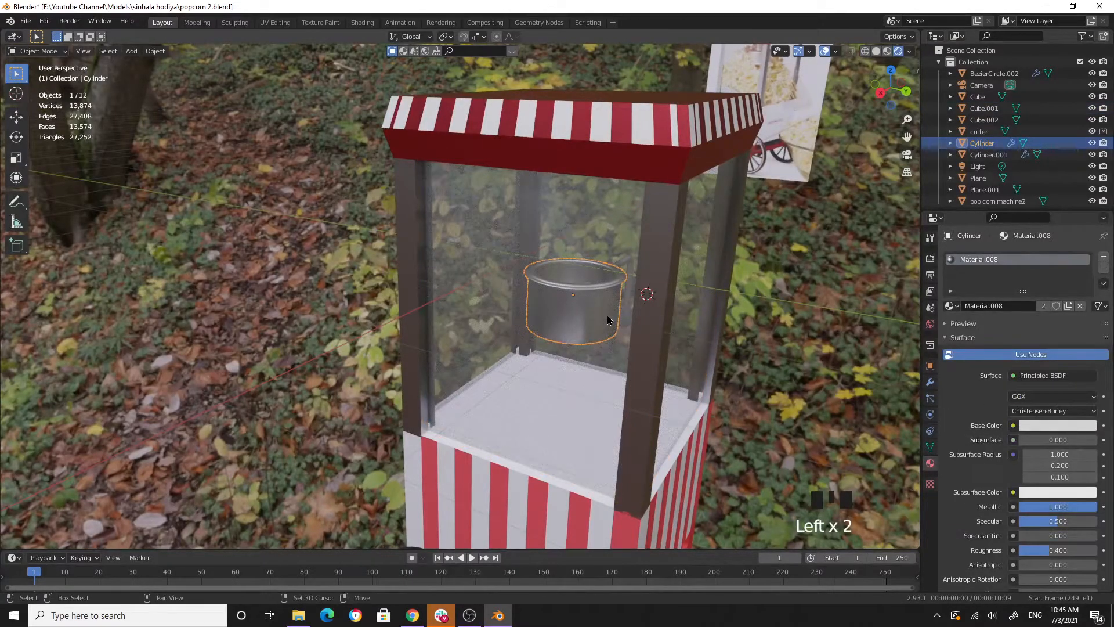
key(shift+s)
click(619, 381)
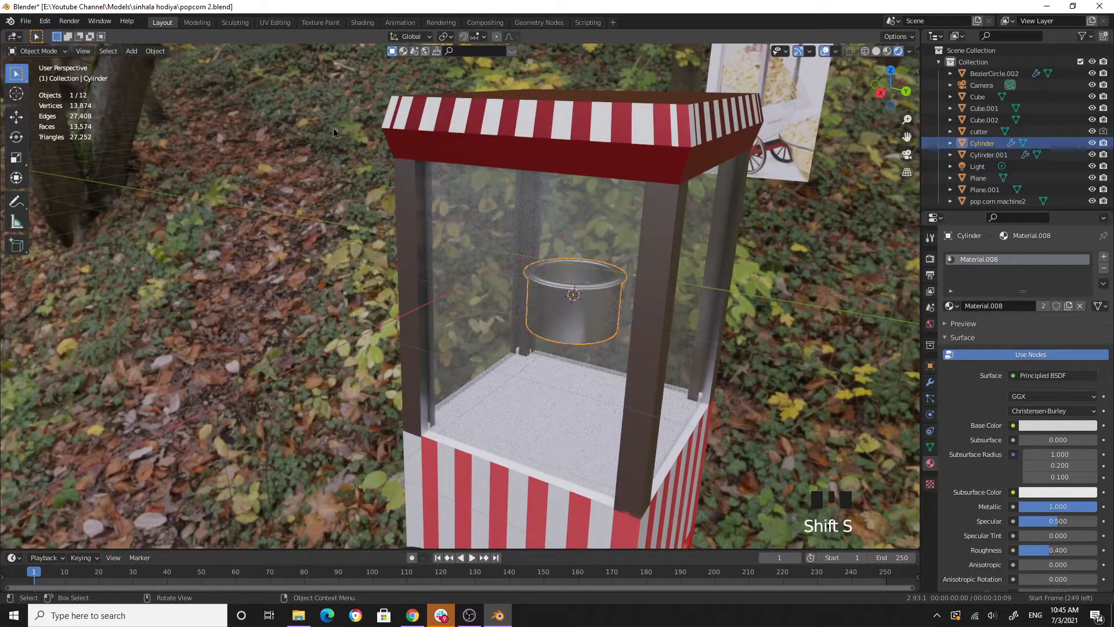
Add a cube mesh at the 3D cursor and scale it down to fit within the kettle's width.
click(131, 51)
mouse_move(156, 68)
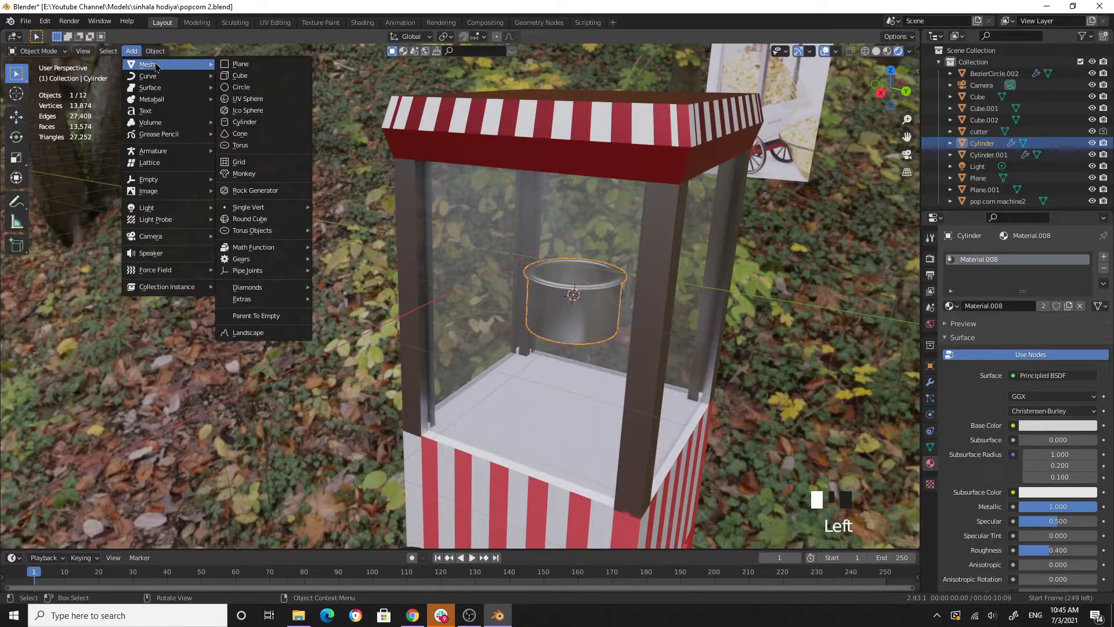
click(239, 76)
middle_drag(767, 371, 694, 381)
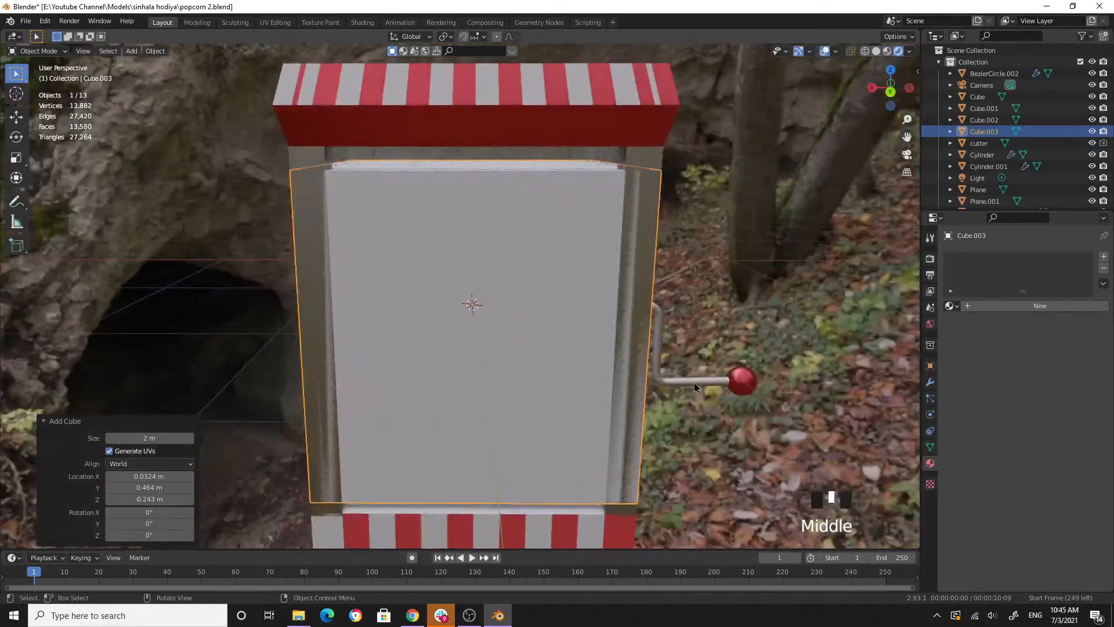
key(s)
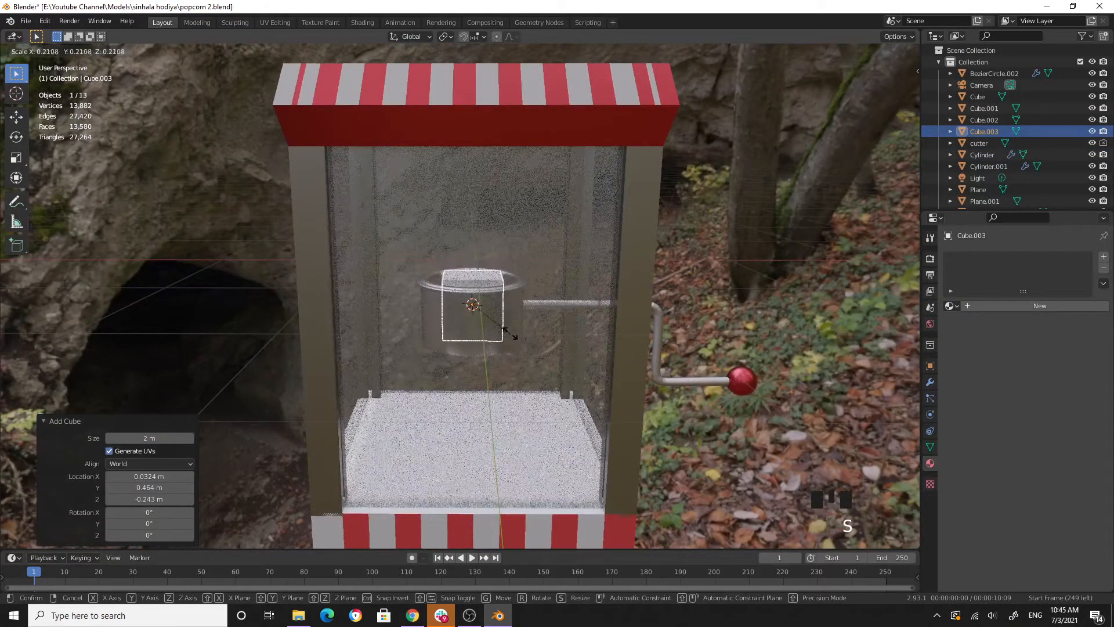
click(490, 325)
middle_drag(490, 325, 441, 322)
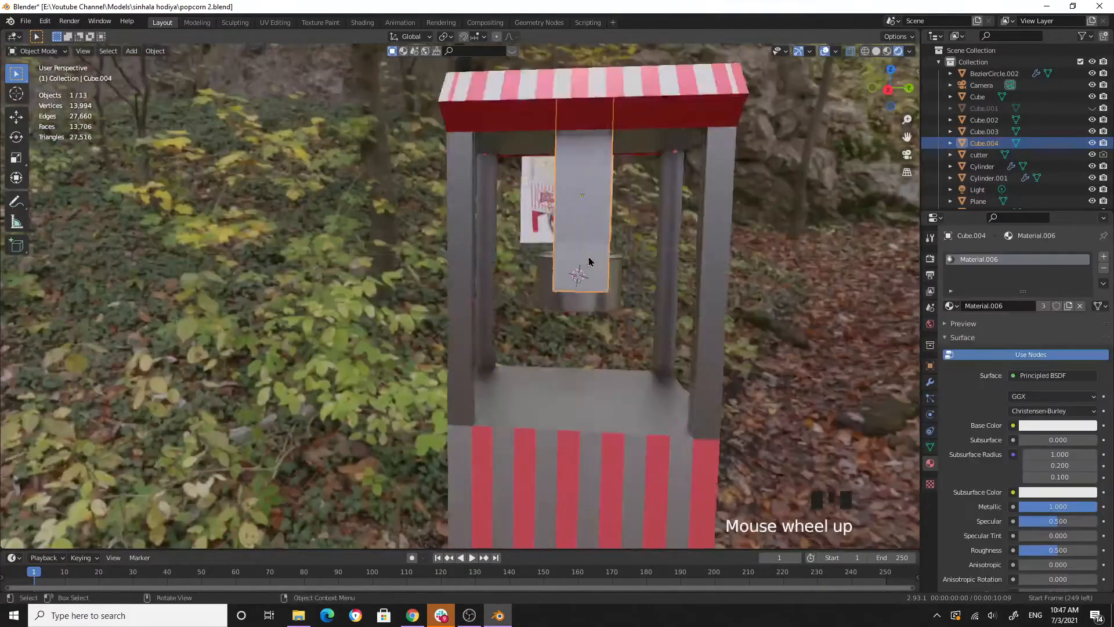
Edit the flat hanging bar beside the kettle and add three vertical loop cuts that divide its width into four columns.
scroll(589, 263, up, 2)
scroll(676, 261, down, 1)
middle_drag(676, 261, 646, 288)
key(Tab)
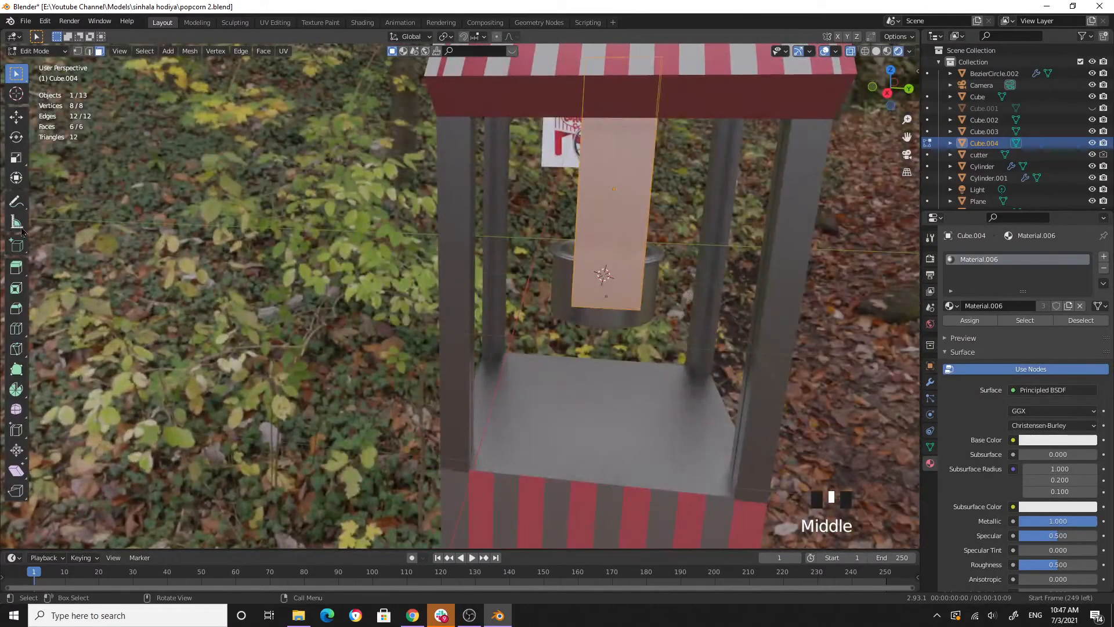
click(16, 329)
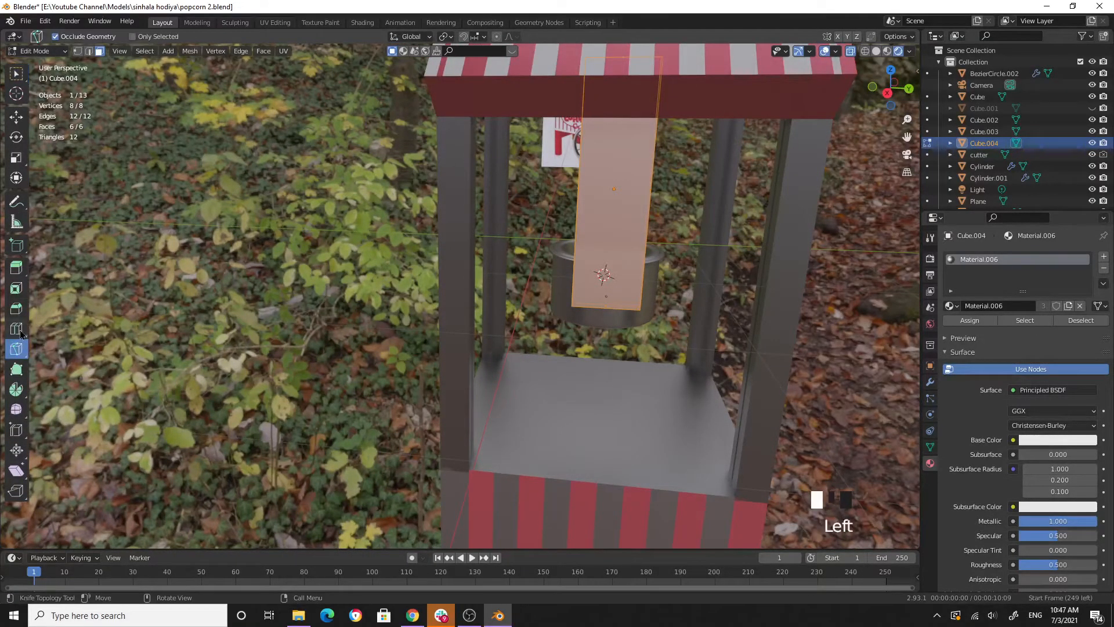
click(16, 328)
click(621, 93)
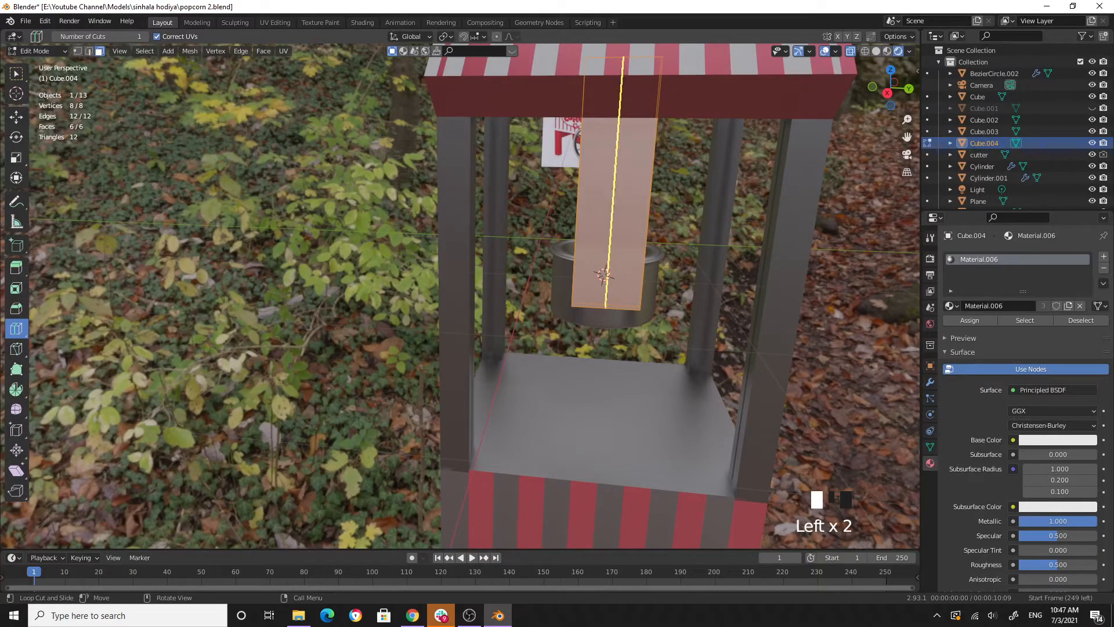
click(645, 57)
click(604, 64)
click(650, 99)
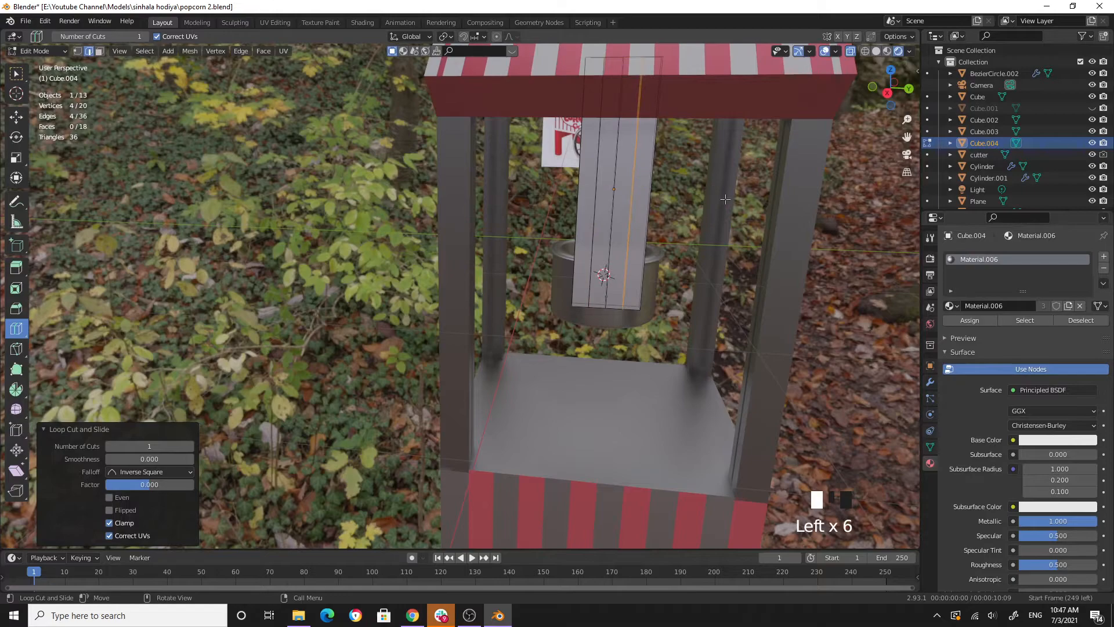
Add a horizontal loop cut across the hanging bar with Number of Cuts set to 3, then clear the selection.
click(592, 134)
click(190, 443)
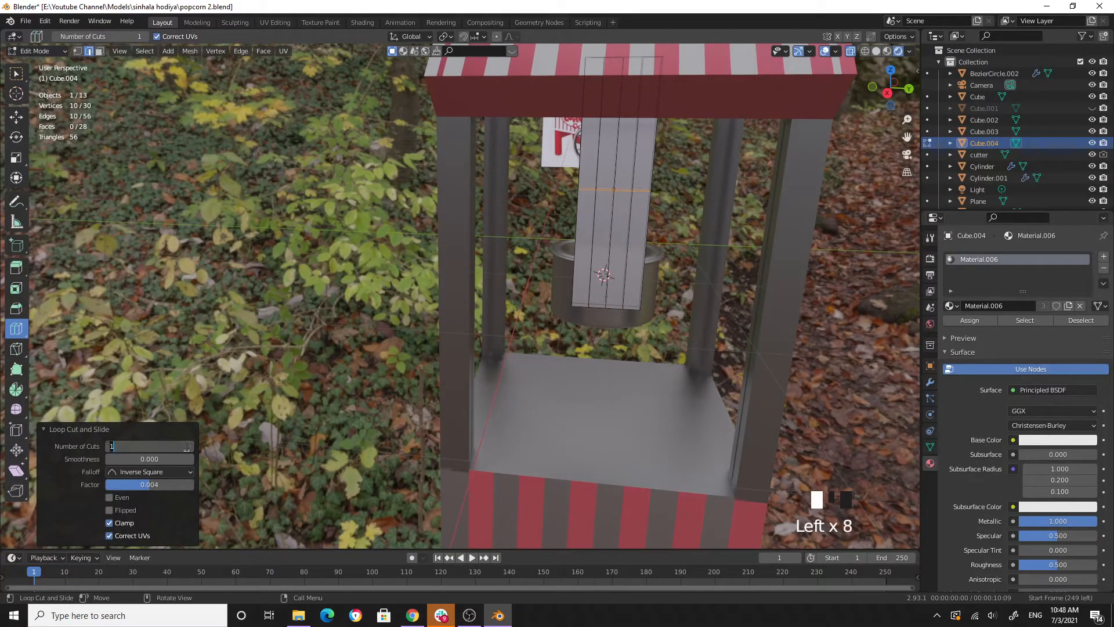
click(190, 445)
click(191, 446)
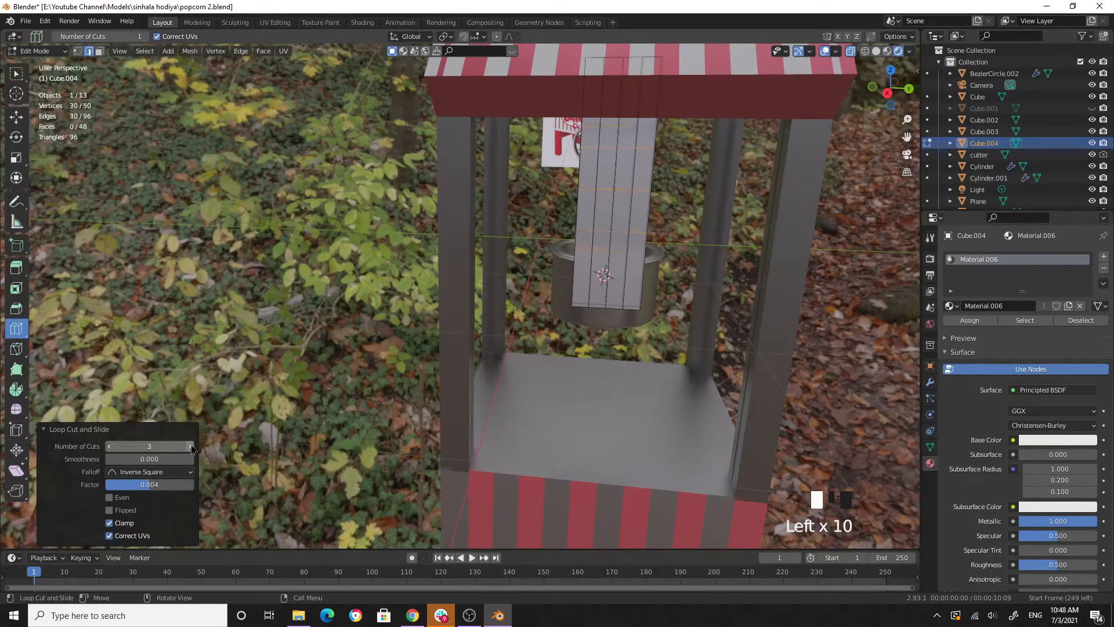
click(17, 73)
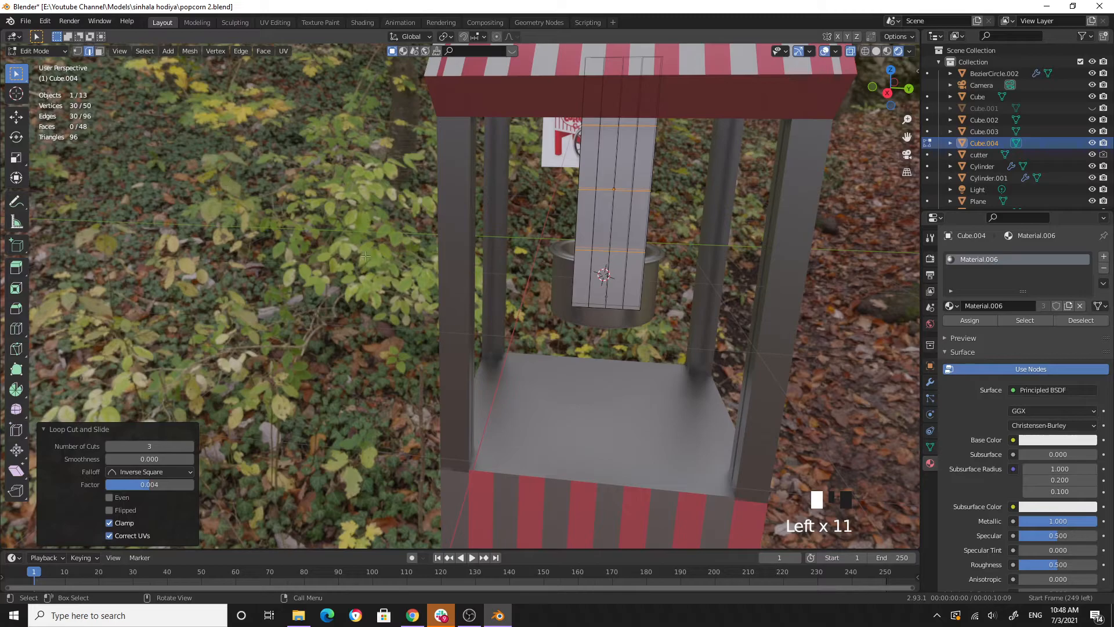
click(268, 279)
In right side view, delete the front and back faces of the bar's two middle columns and rows, then return to Object Mode.
middle_drag(268, 279, 399, 291)
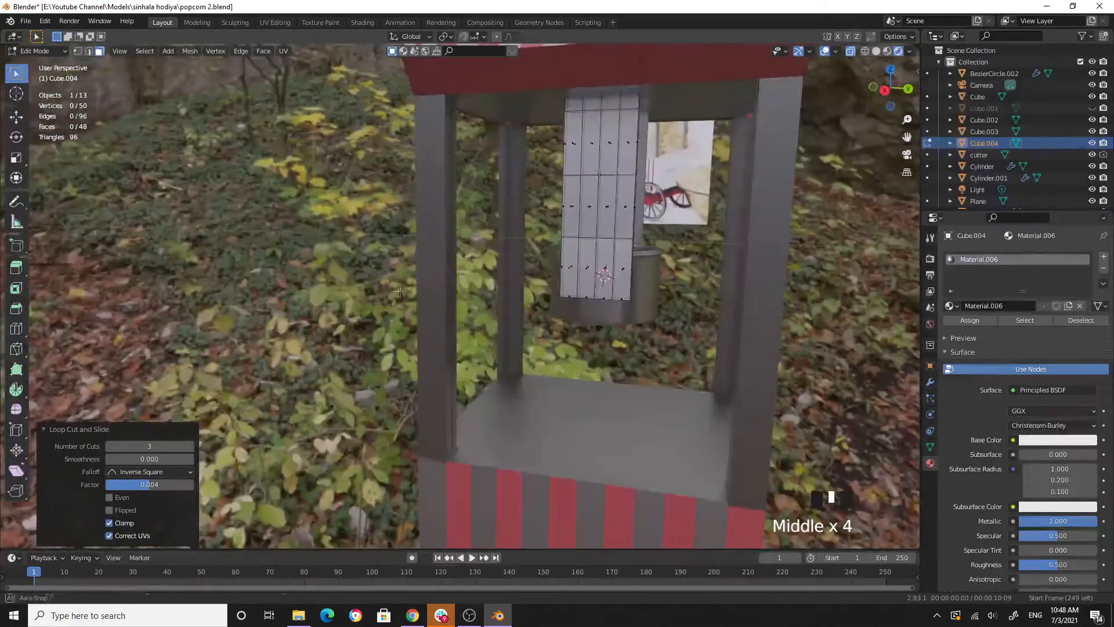
scroll(702, 243, up, 2)
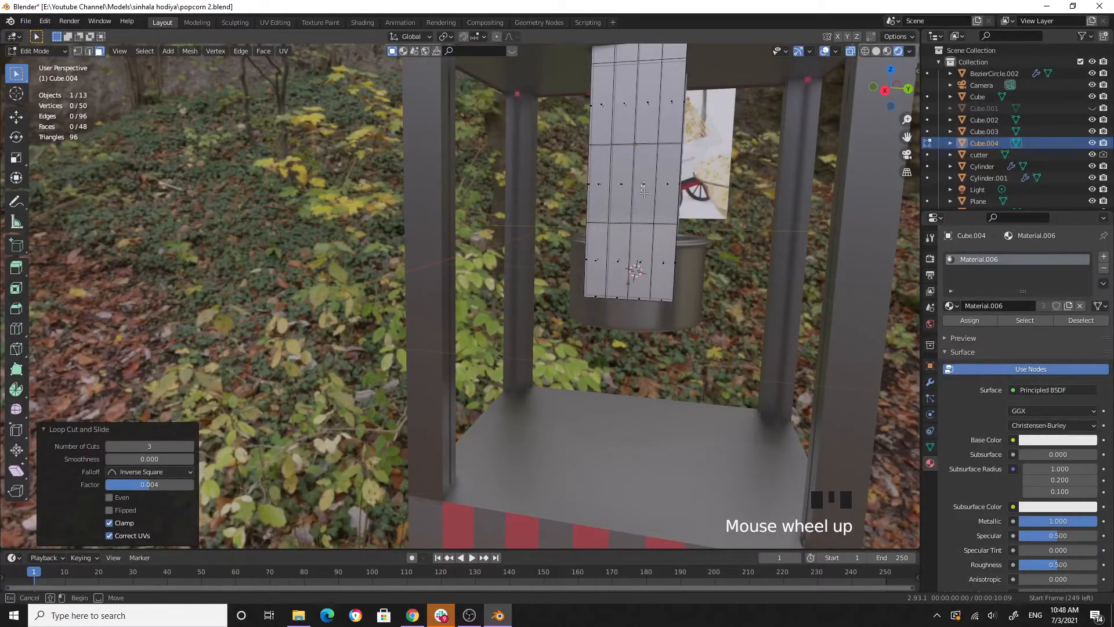
click(644, 194)
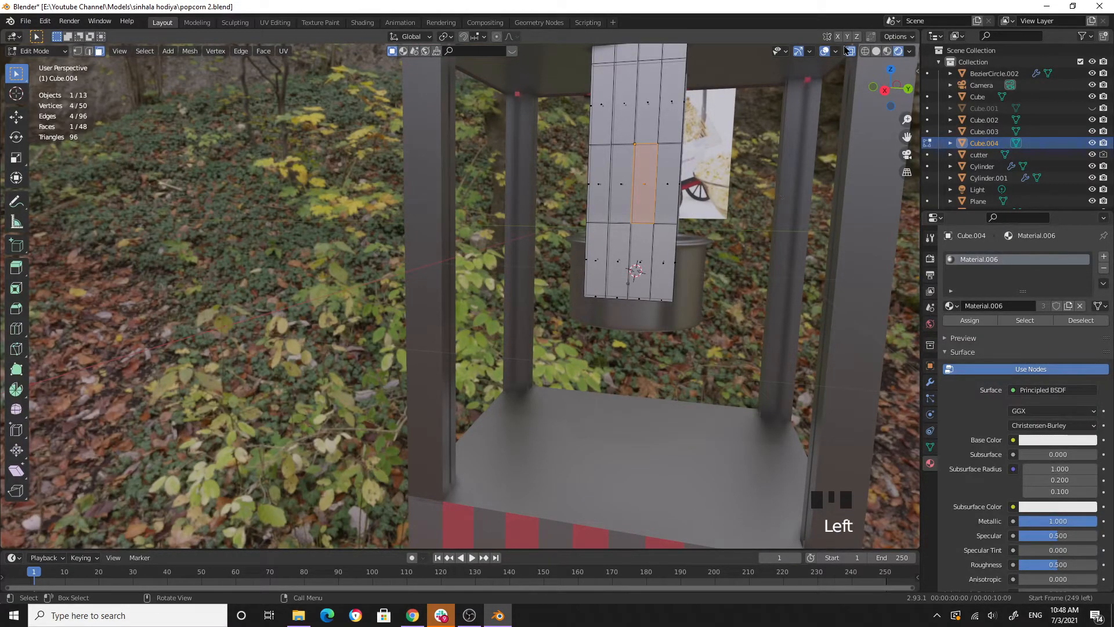
middle_drag(787, 95, 597, 262)
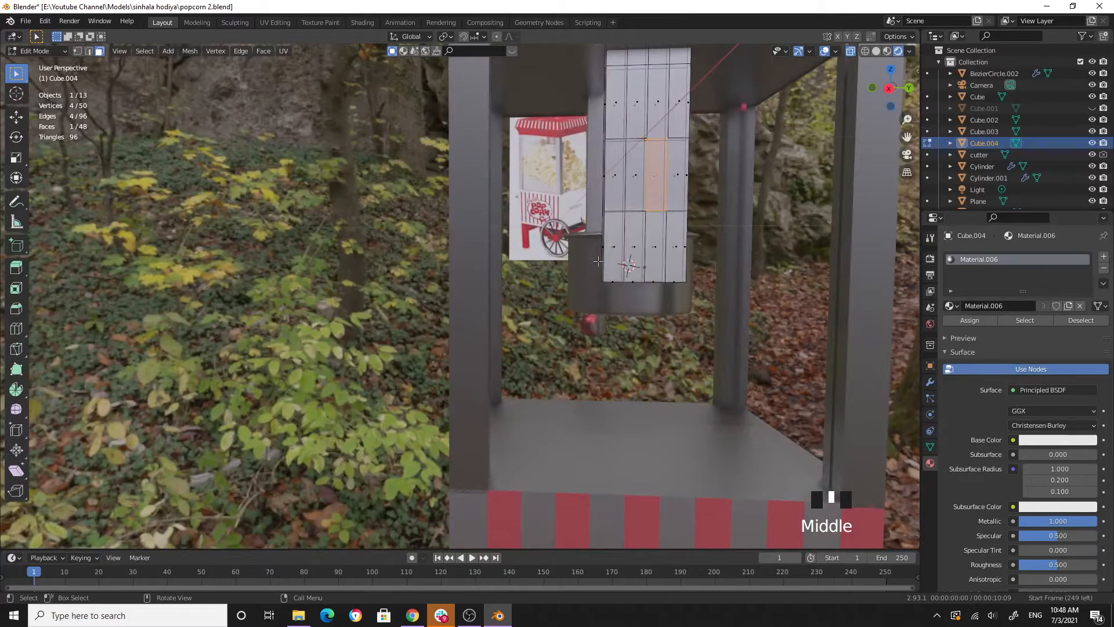
key(KP_1)
key(KP_3)
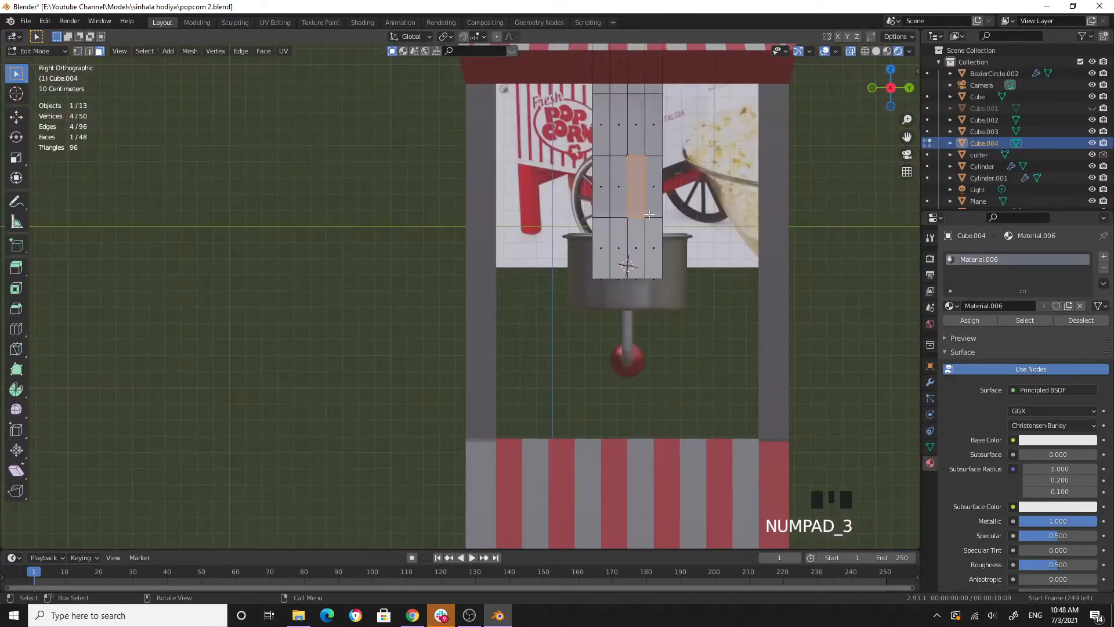
shift+click(621, 123)
key(b)
drag(636, 137, 645, 220)
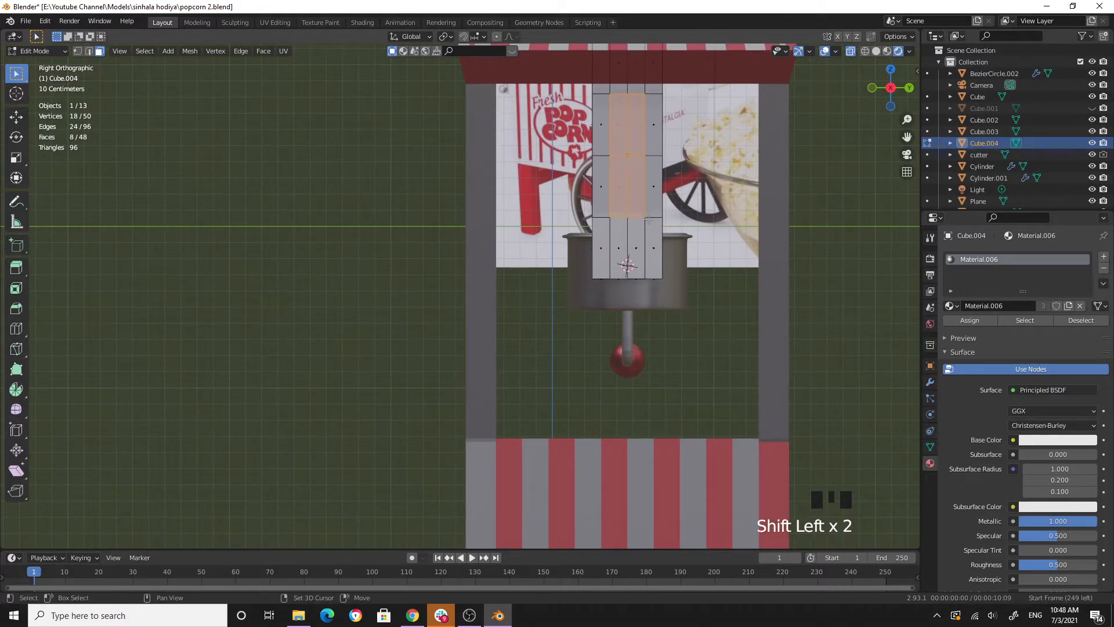
key(x)
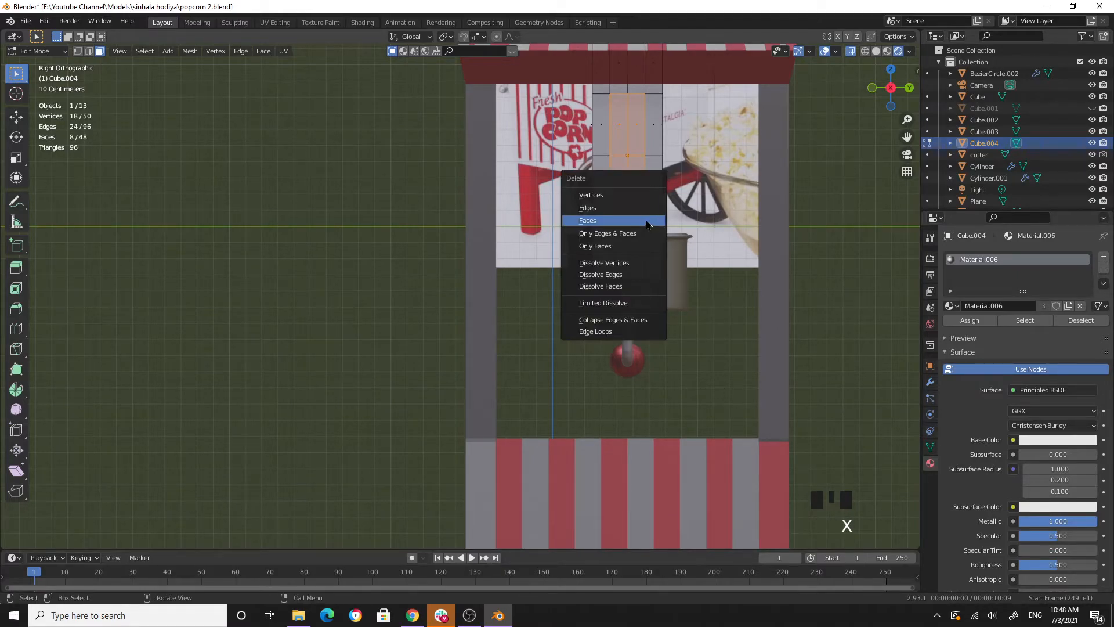
click(646, 224)
middle_drag(646, 223, 606, 250)
key(Tab)
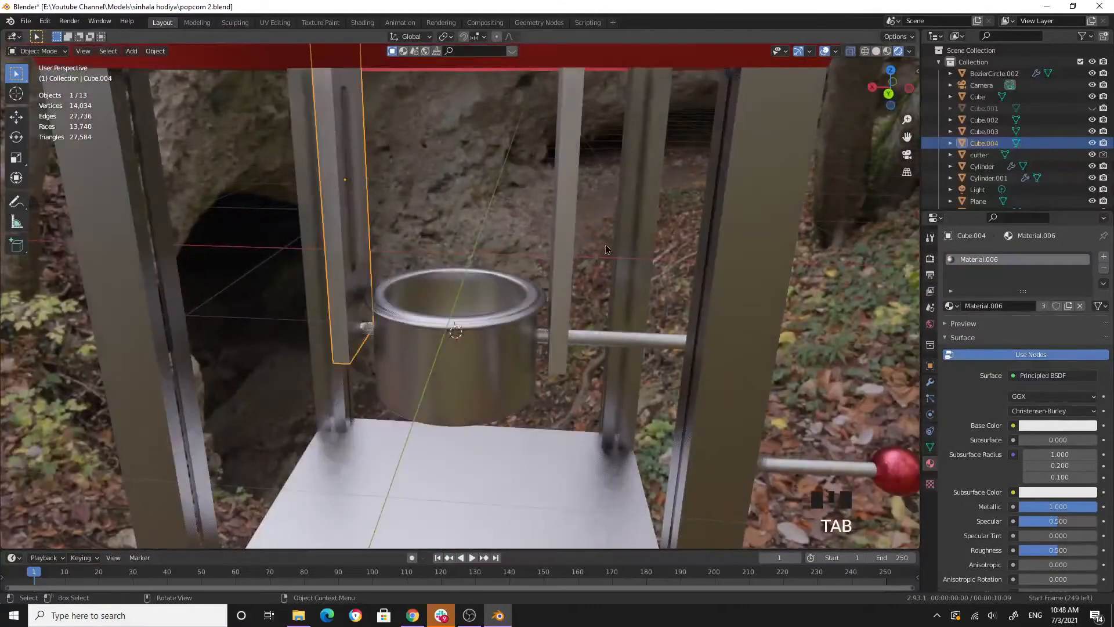
Delete the uncut hanging bar on the crank side of the kettle and select the bar with the opening.
click(575, 209)
key(x)
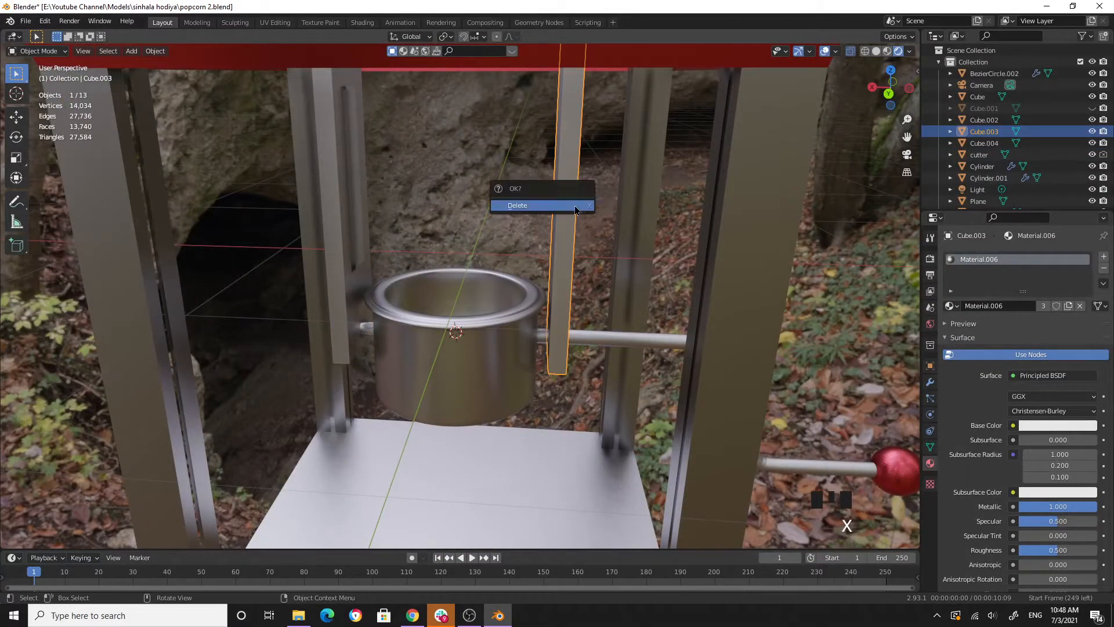
click(569, 204)
click(337, 183)
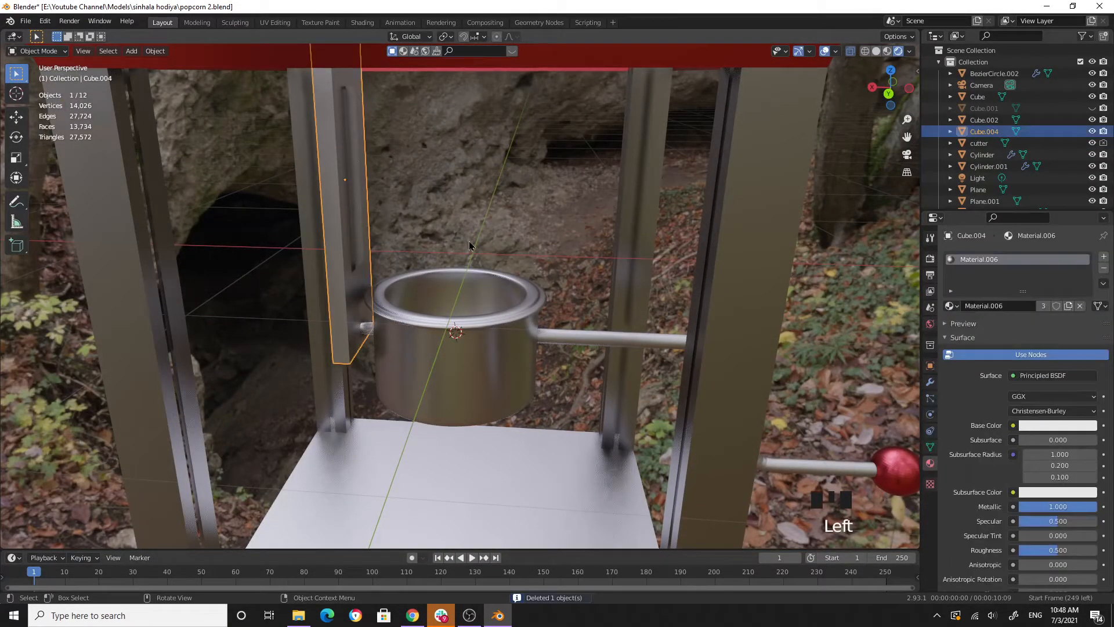
Duplicate the hanging bar with the opening along the X axis to the crank side of the kettle, then clear the selection.
scroll(469, 242, down, 2)
key(shift+d)
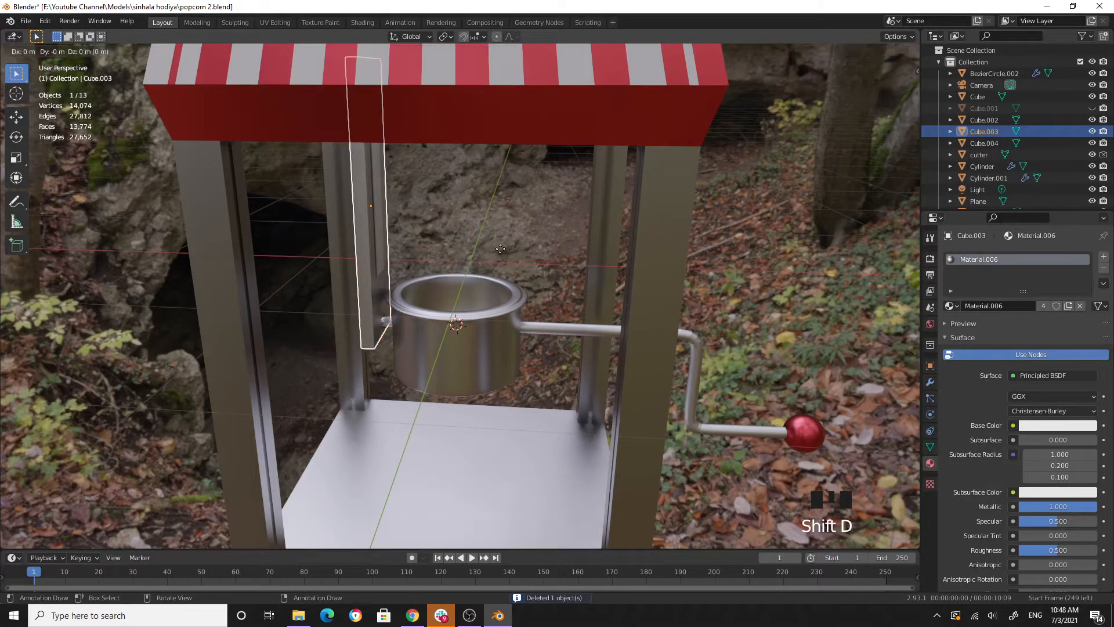
key(x)
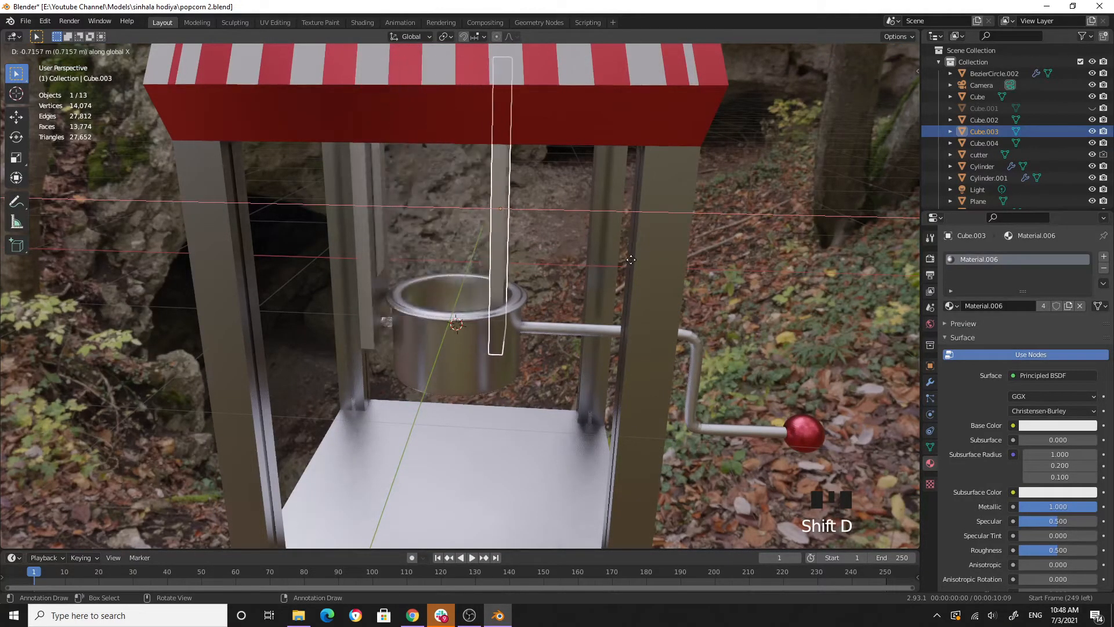
click(670, 261)
click(737, 299)
Add a single loop cut around the crank rod, slid close to its free end beyond the hanging bar with a factor of about -0.923.
middle_drag(737, 299, 421, 347)
scroll(455, 317, up, 6)
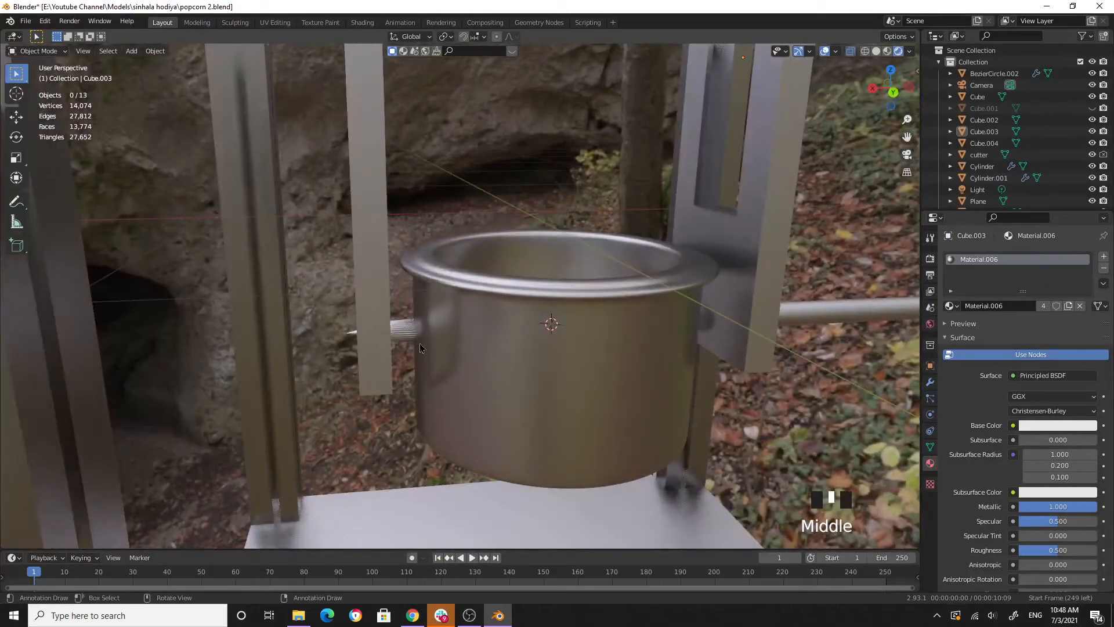
click(405, 336)
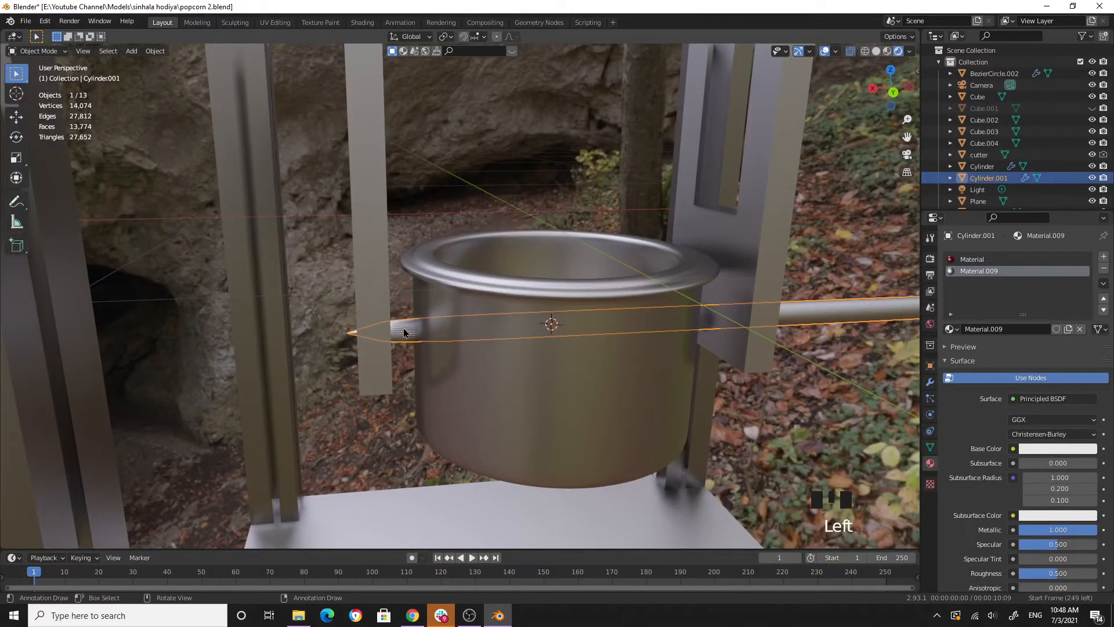
key(Tab)
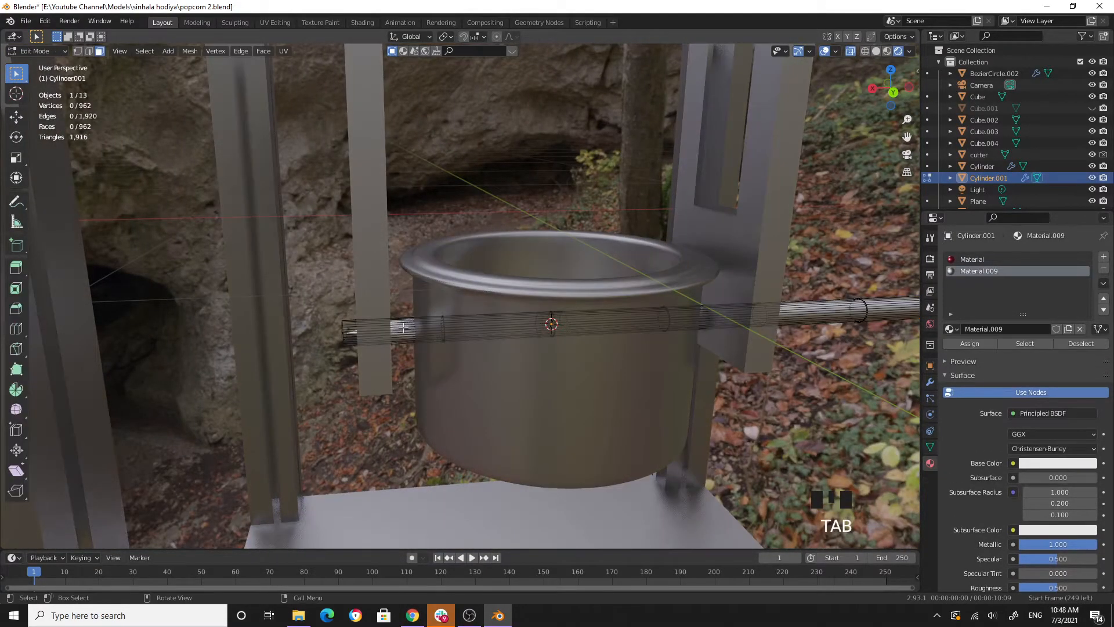
click(17, 328)
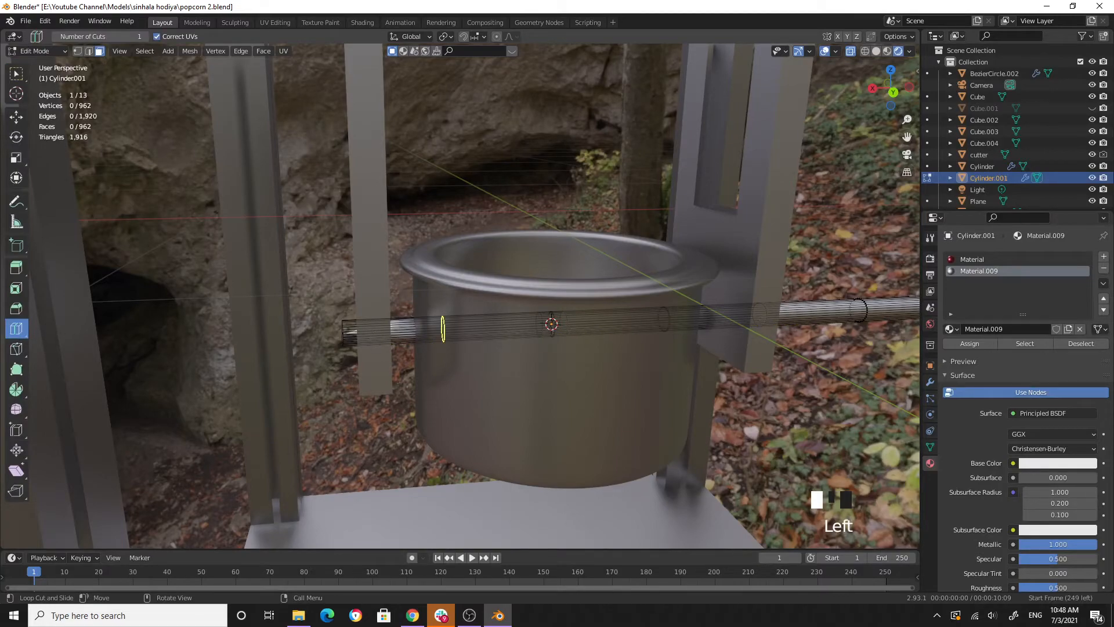
drag(443, 328, 312, 329)
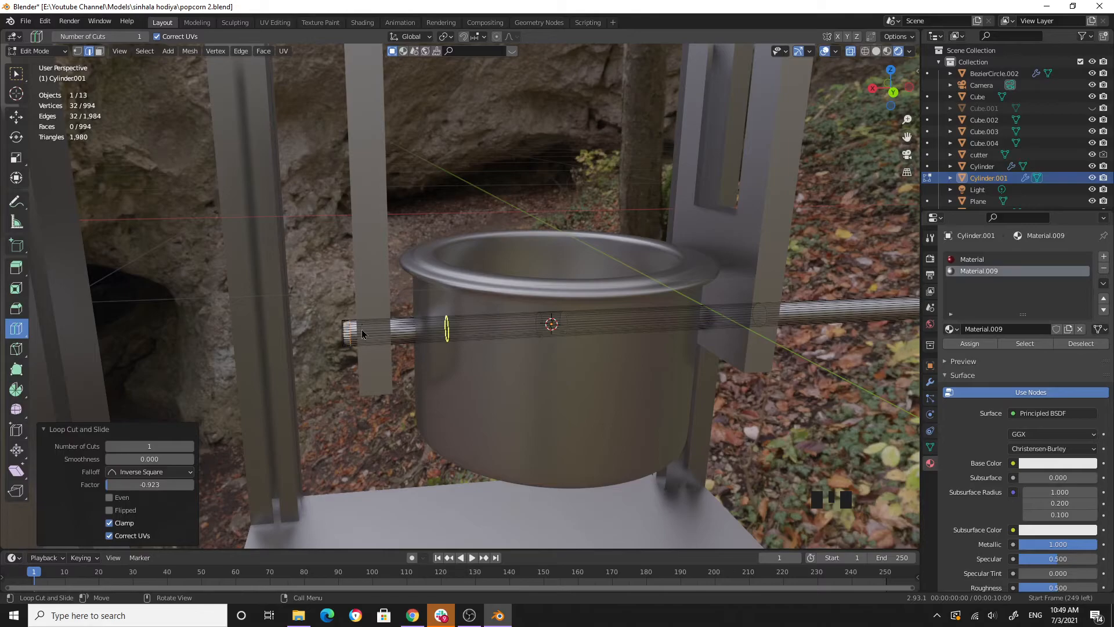
key(Tab)
click(296, 316)
Inset the end face of the crank rod by about 0.73 m to flatten its pointed tip, then return to Object Mode.
middle_drag(229, 342, 277, 343)
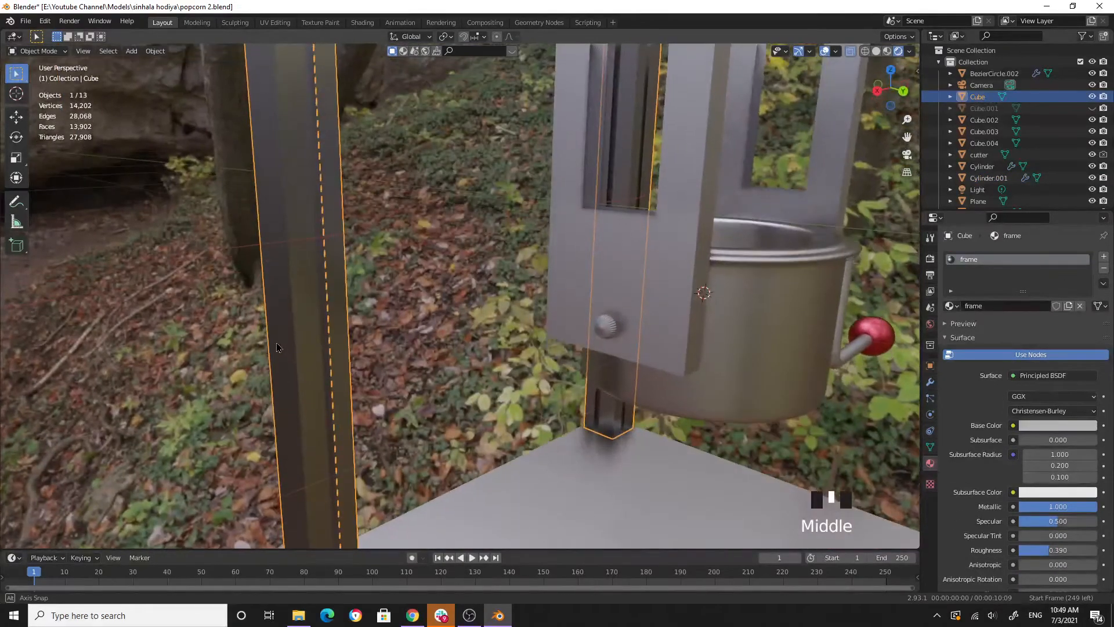
scroll(478, 345, up, 2)
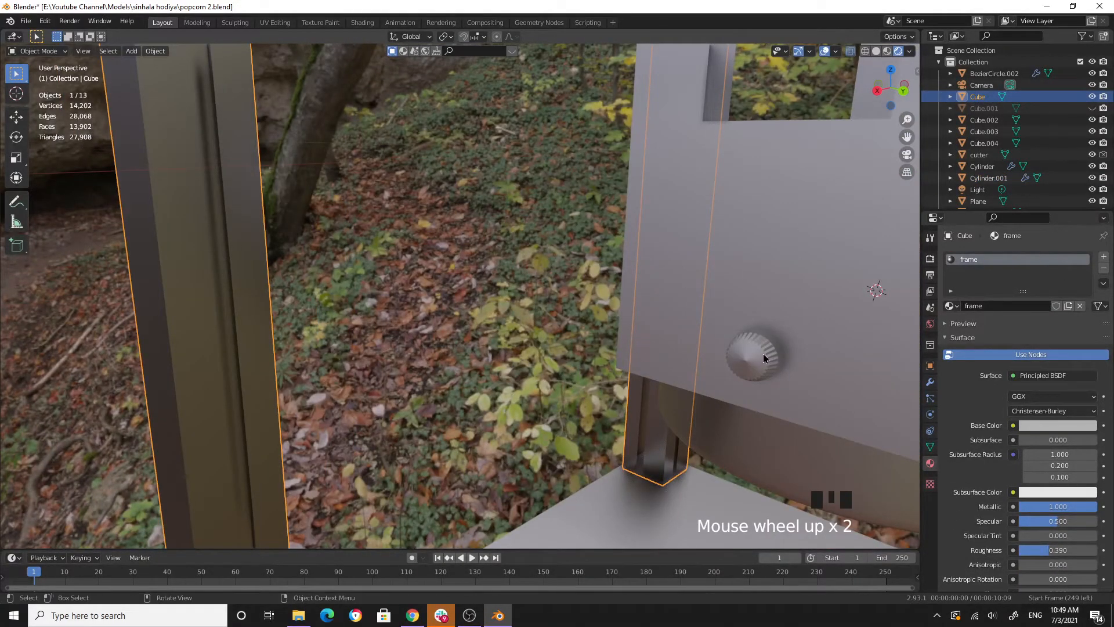
click(771, 371)
key(Tab)
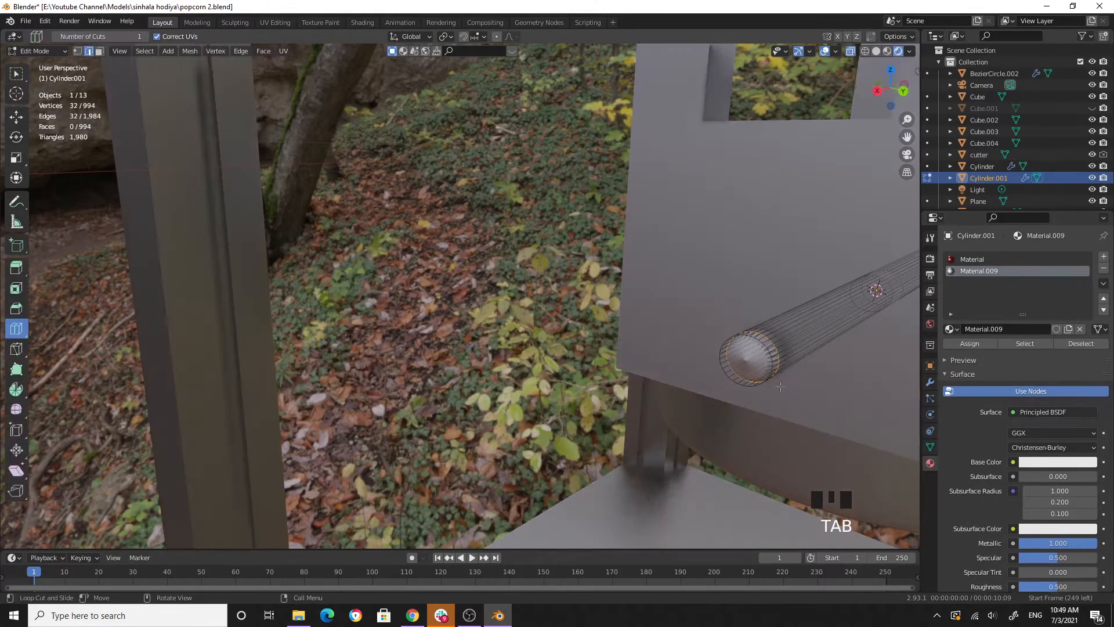
scroll(782, 390, up, 1)
scroll(782, 390, down, 1)
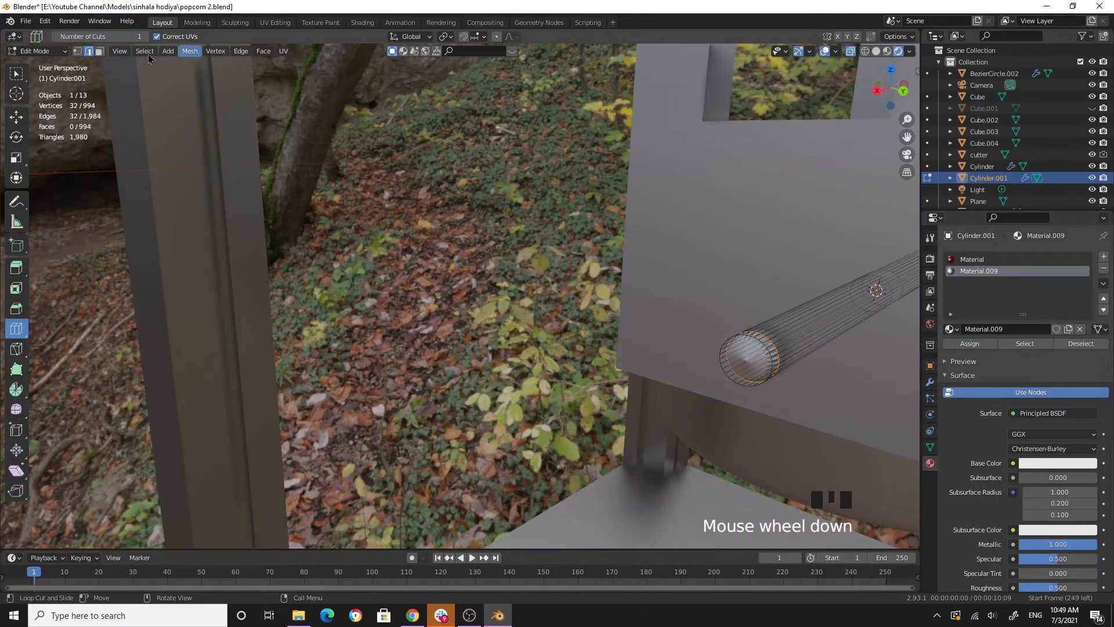
click(779, 398)
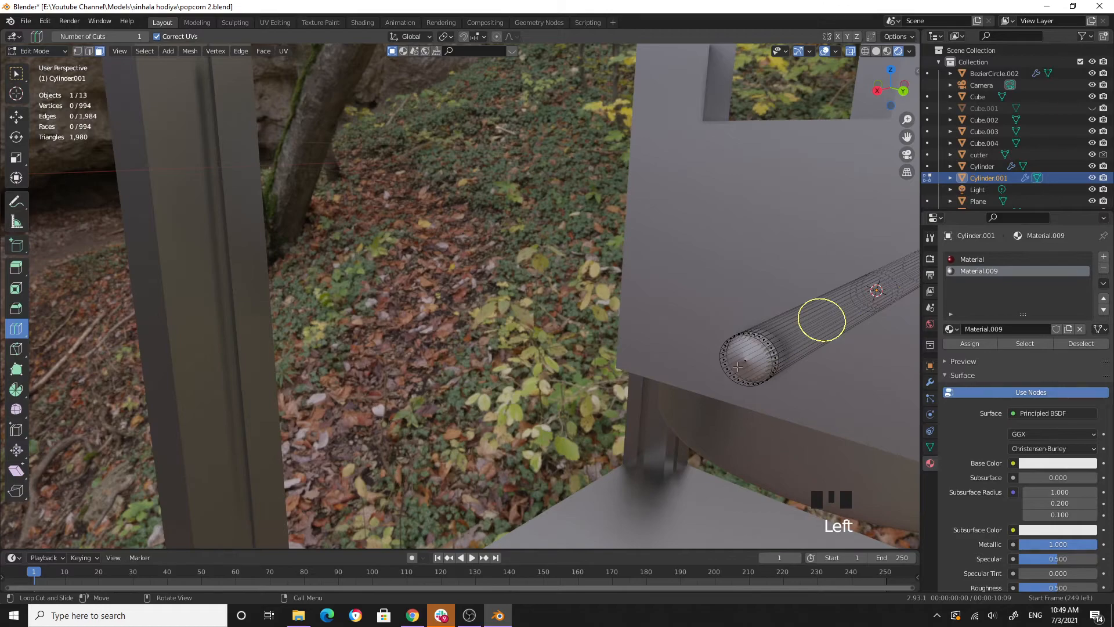
click(17, 74)
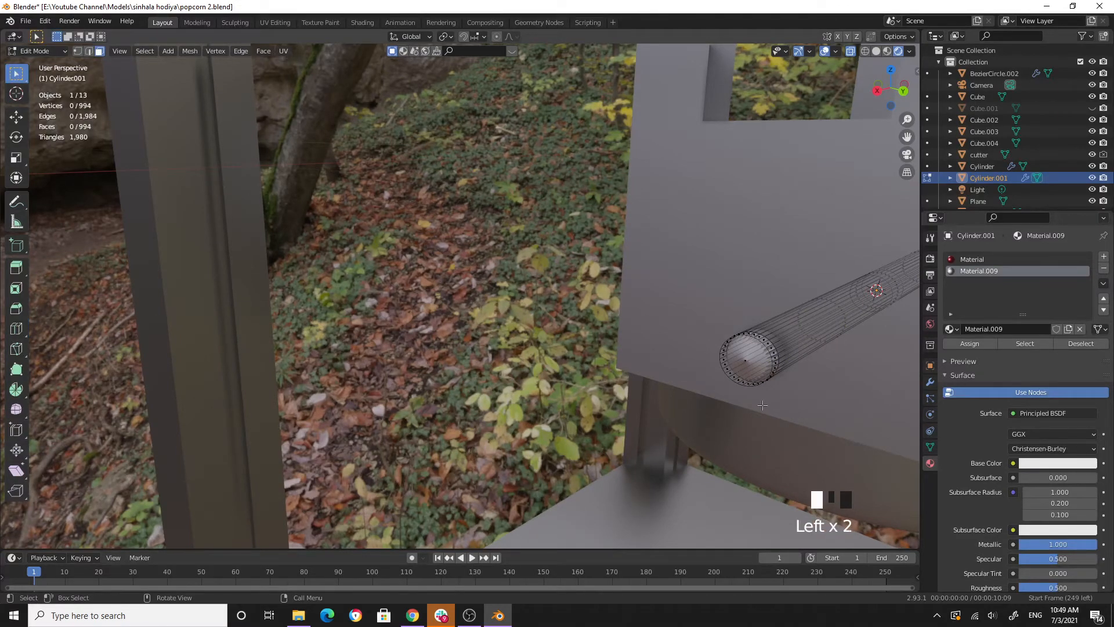
click(749, 366)
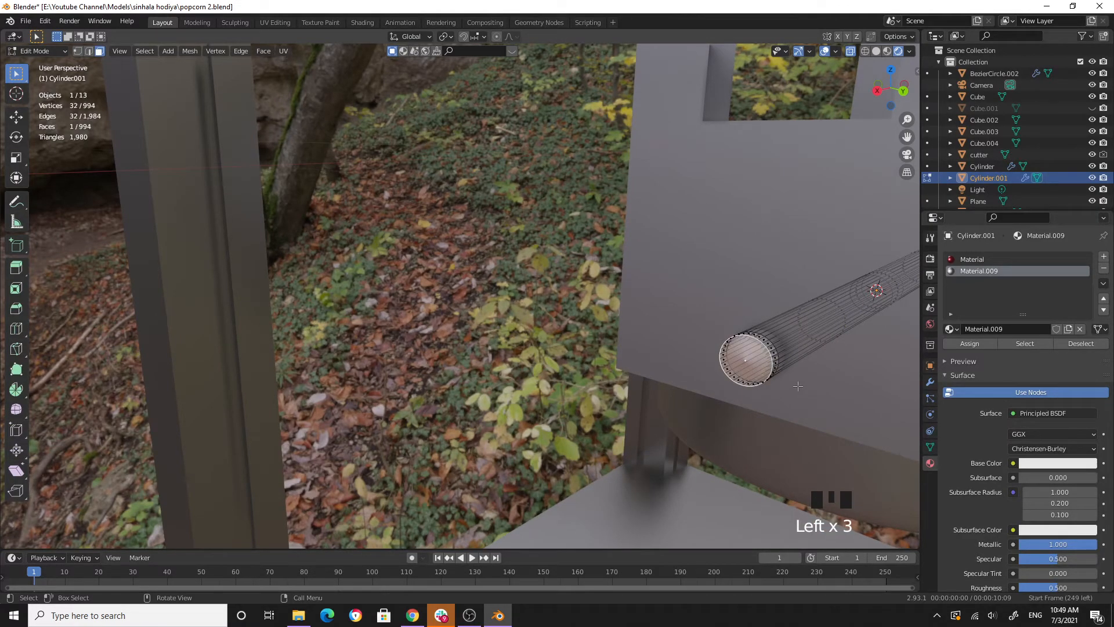
key(i)
click(542, 301)
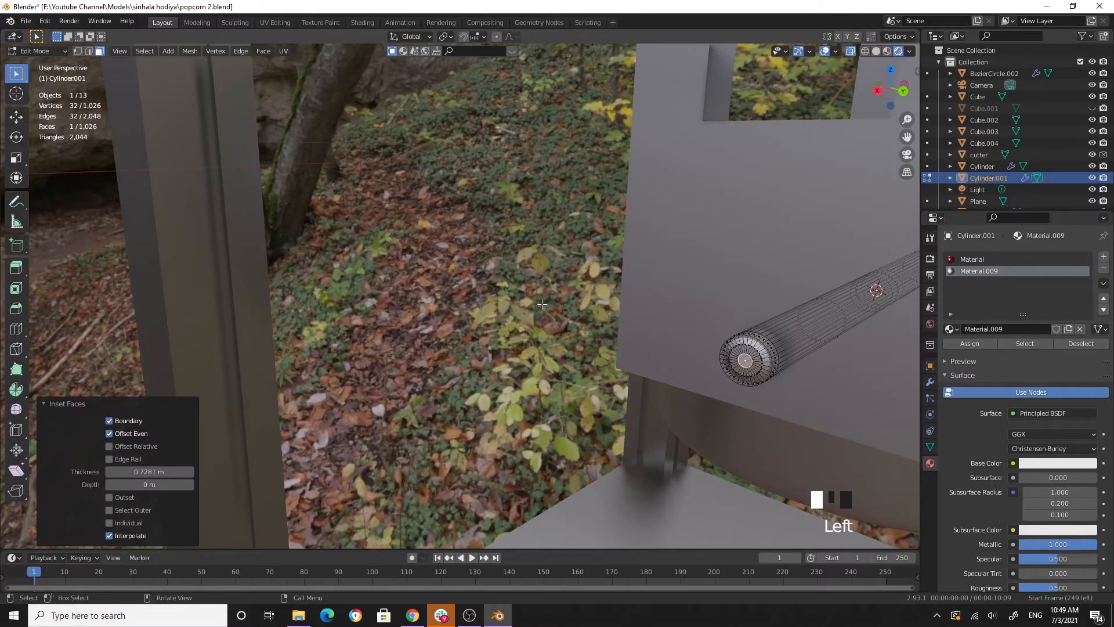
key(Tab)
click(547, 342)
Zoom out to the cart and save the Blender file.
middle_drag(709, 408, 565, 339)
scroll(639, 396, down, 2)
scroll(631, 408, down, 4)
scroll(638, 408, down, 2)
key(ctrl+s)
Examine the whole popcorn cart from several sides, comparing its kettle, crank, frame and wheels with the reference image.
scroll(652, 364, down, 2)
scroll(565, 339, down, 1)
middle_drag(489, 347, 461, 349)
scroll(439, 349, up, 2)
middle_drag(478, 347, 563, 341)
scroll(480, 341, down, 3)
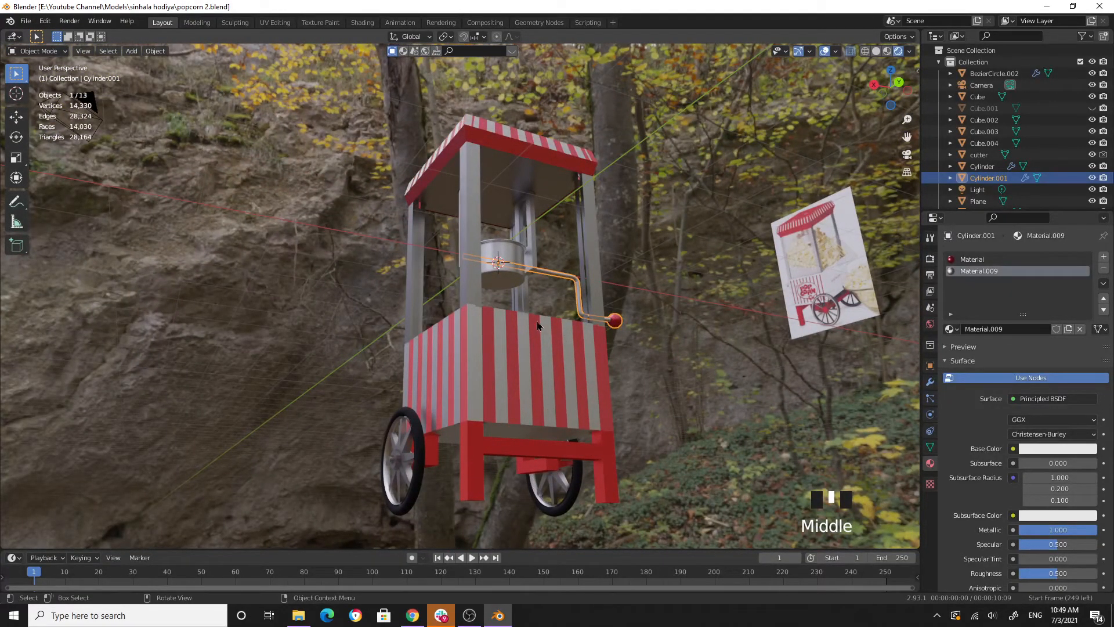
middle_drag(559, 347, 424, 302)
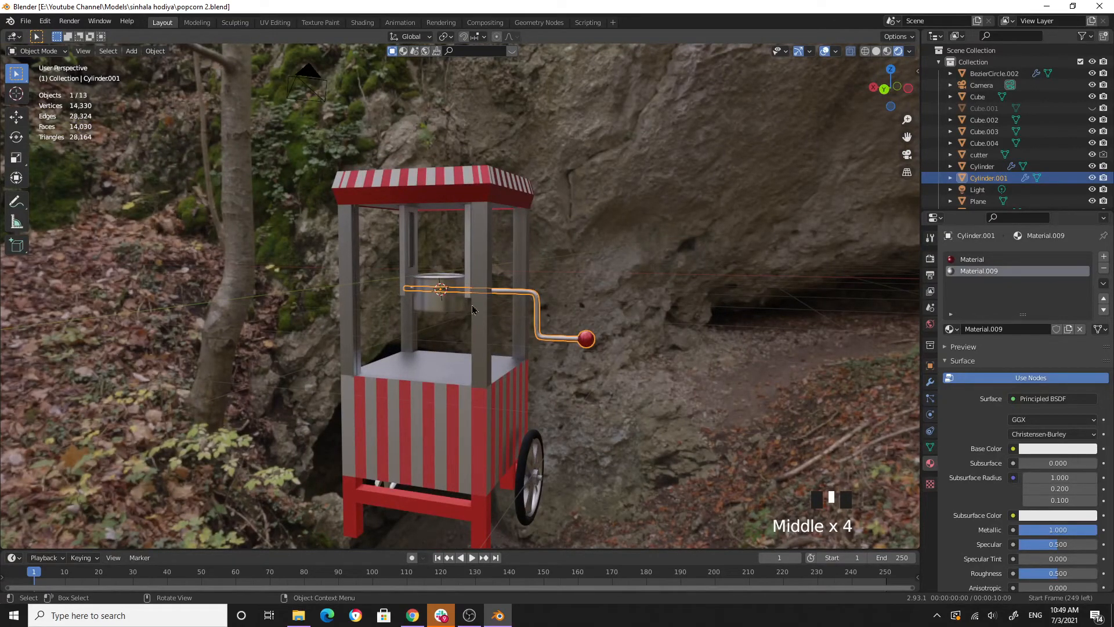
middle_drag(496, 296, 602, 320)
scroll(422, 305, down, 2)
scroll(457, 310, up, 2)
scroll(614, 337, up, 2)
scroll(493, 357, down, 2)
scroll(562, 366, down, 2)
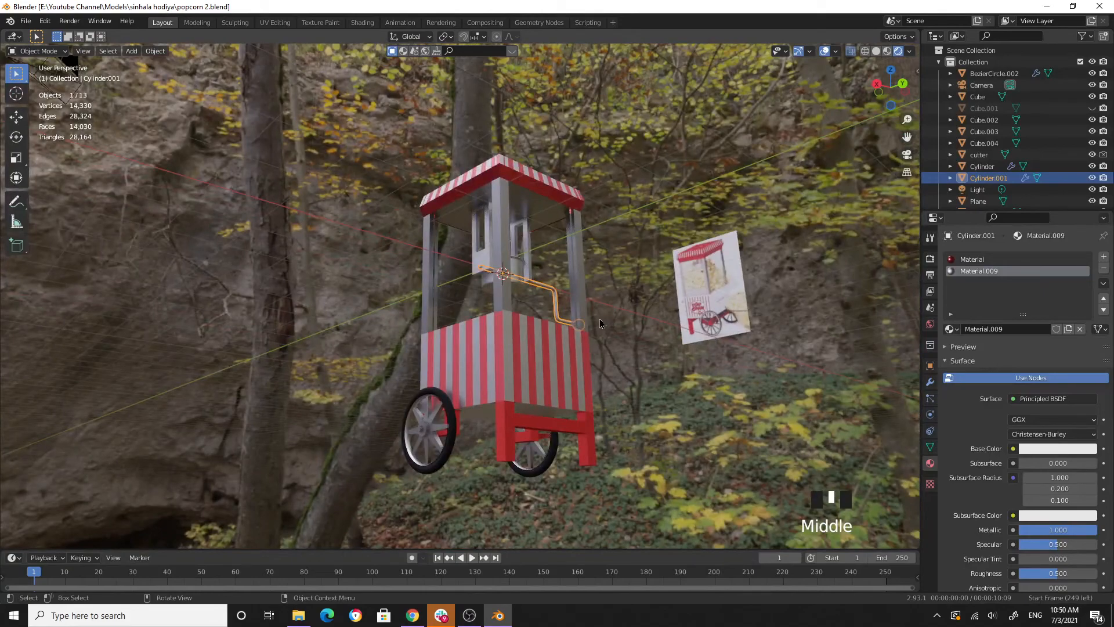
middle_drag(626, 308, 600, 310)
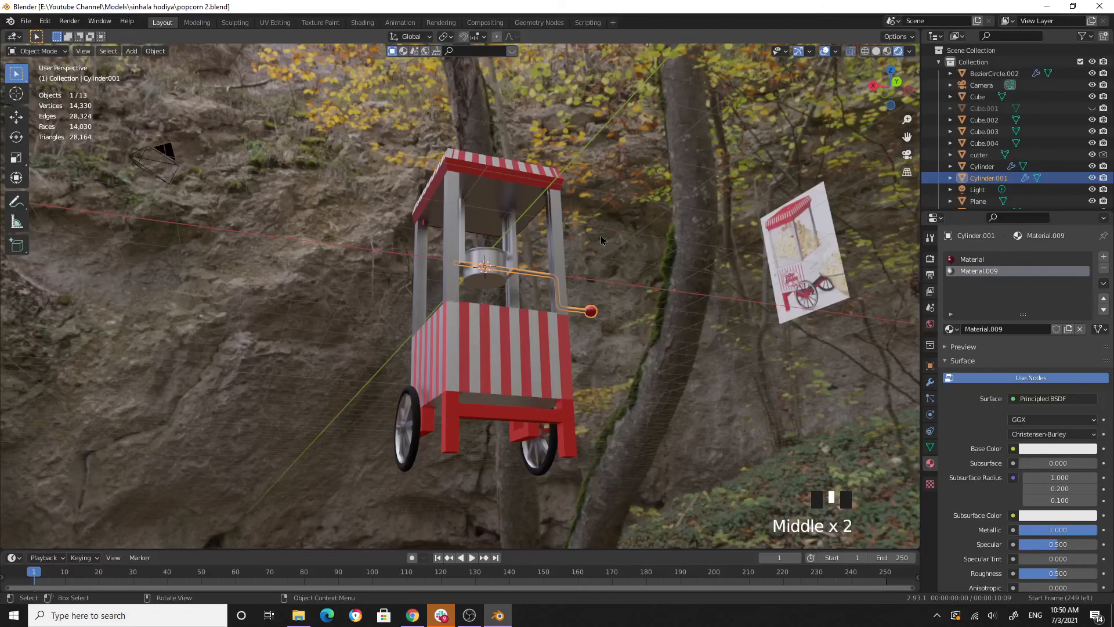
middle_drag(600, 235, 547, 313)
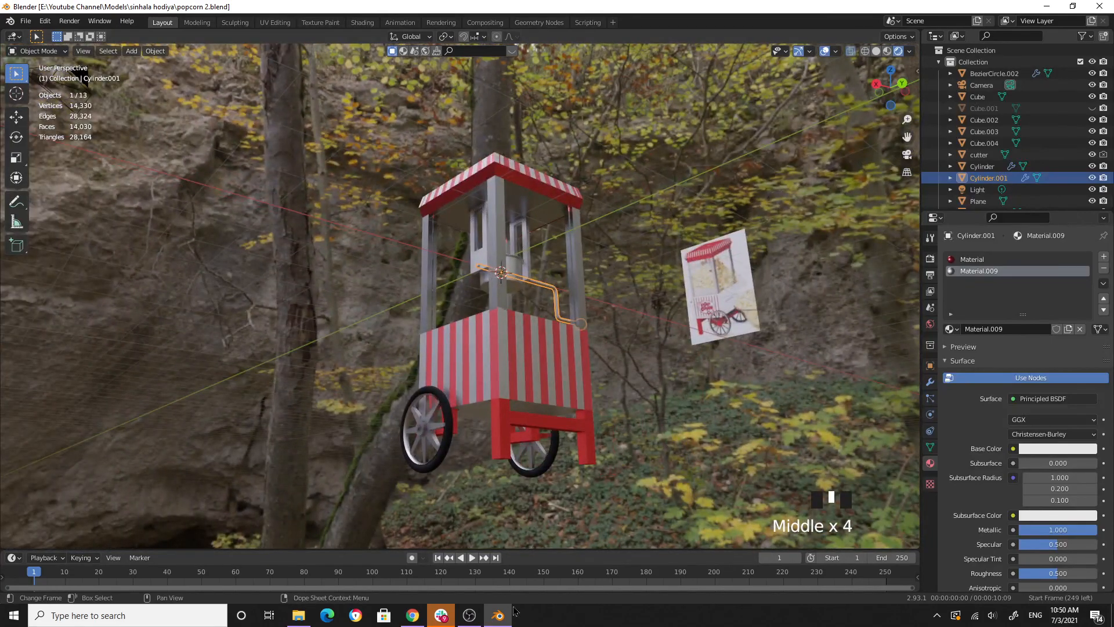